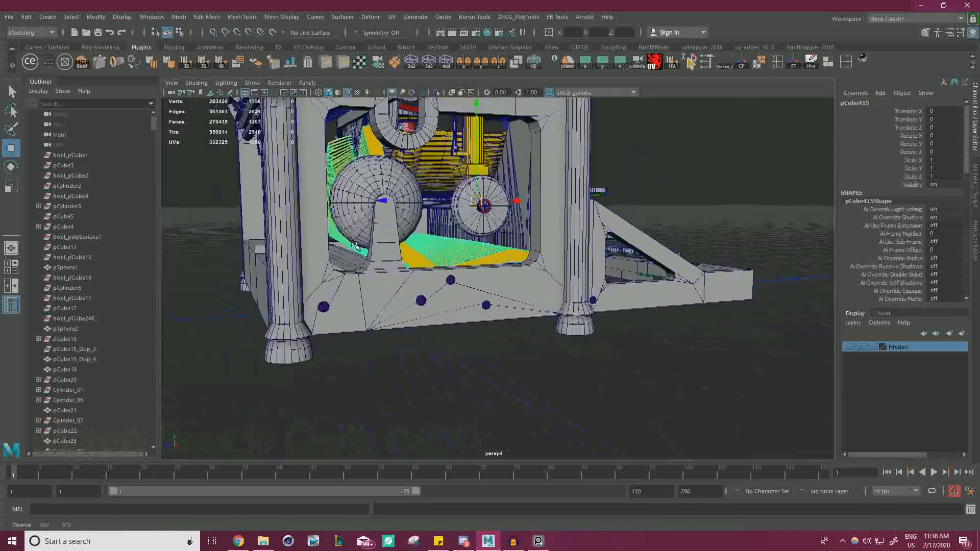
- Isolate the yellow comb of bars in the perspective view and again in the front view
left_click_drag(409, 277, 518, 323, "alt")
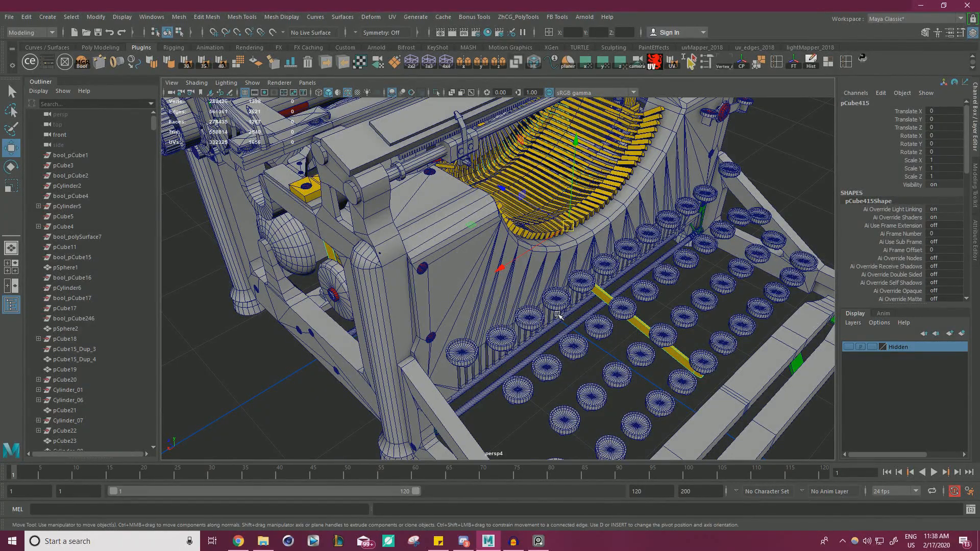
scroll(558, 315, "down", 5)
left_click_drag(558, 315, 499, 300, "alt")
scroll(533, 351, "up", 3)
scroll(532, 351, "up", 3)
scroll(620, 328, "up", 4)
left_click(437, 92)
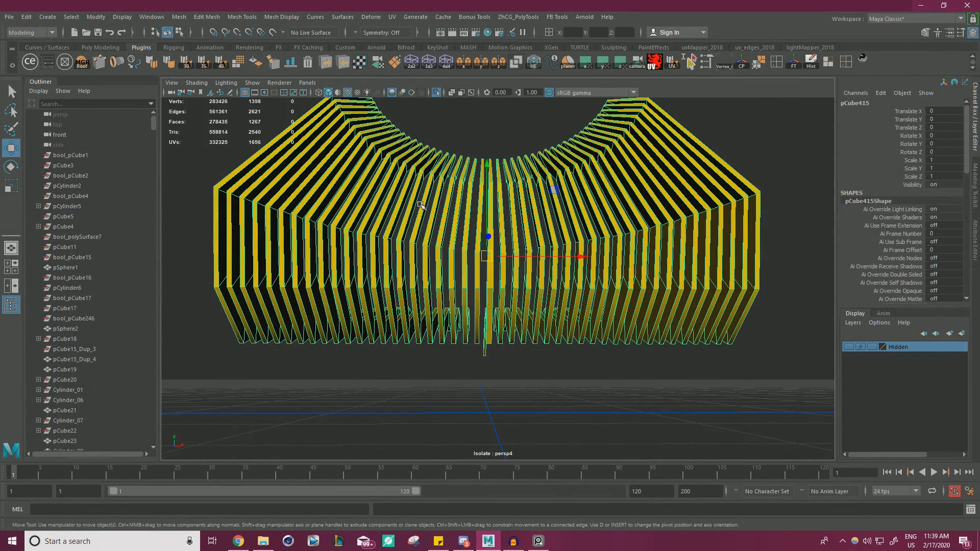
left_click_drag(505, 234, 498, 241, "alt")
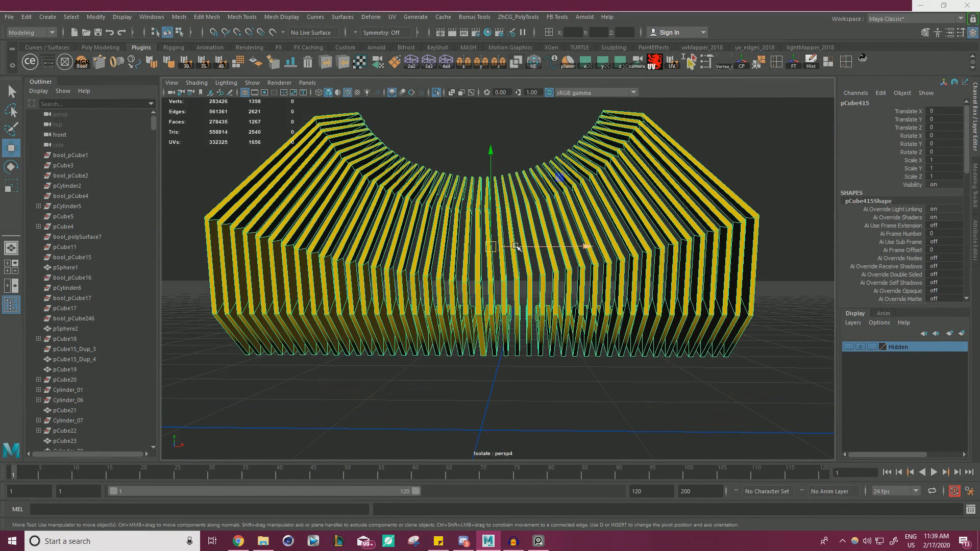
key("space")
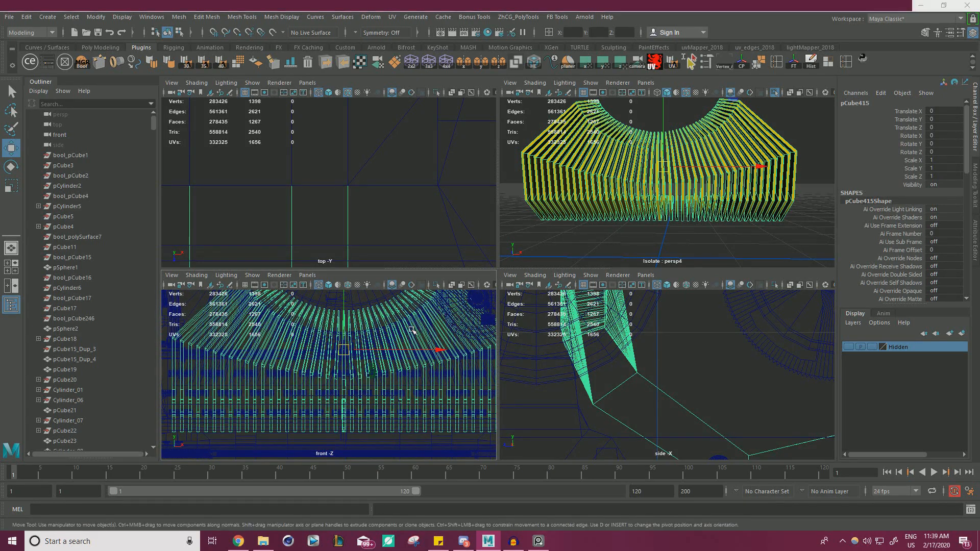
key("space")
left_click(436, 93)
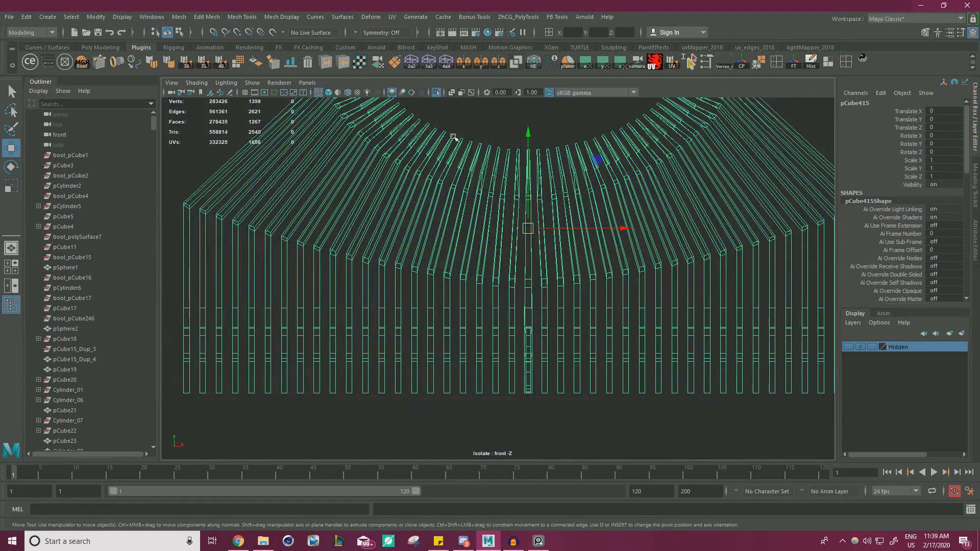
- Try narrowing the leftmost bar of the comb by shifting its inner-side vertices outward in the front view
scroll(445, 225, "down", 3)
middle_click_drag(433, 256, 536, 256, "alt")
right_click(229, 236)
right_click_drag(230, 237, 190, 236)
scroll(376, 348, "up", 2)
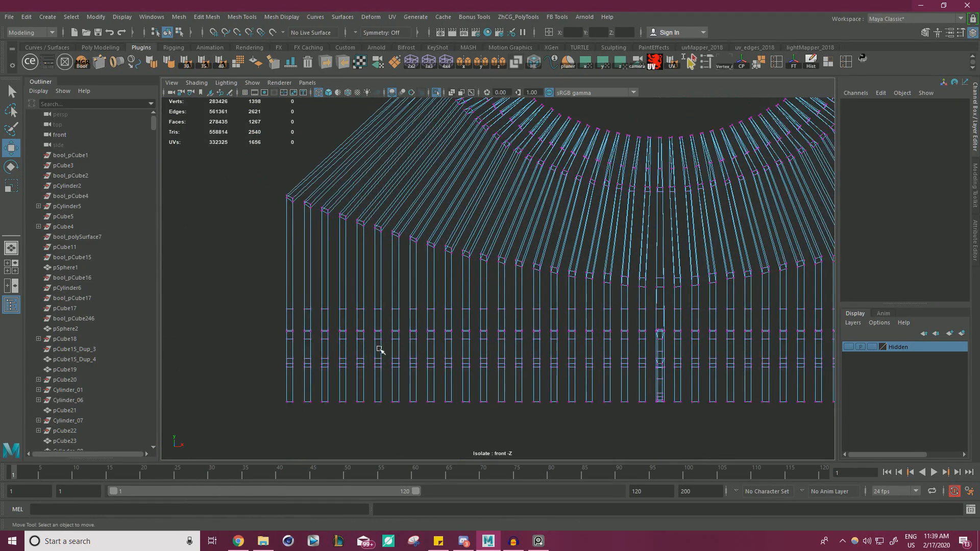
middle_click_drag(375, 350, 418, 362, "alt")
left_click_drag(336, 185, 334, 186)
key("r")
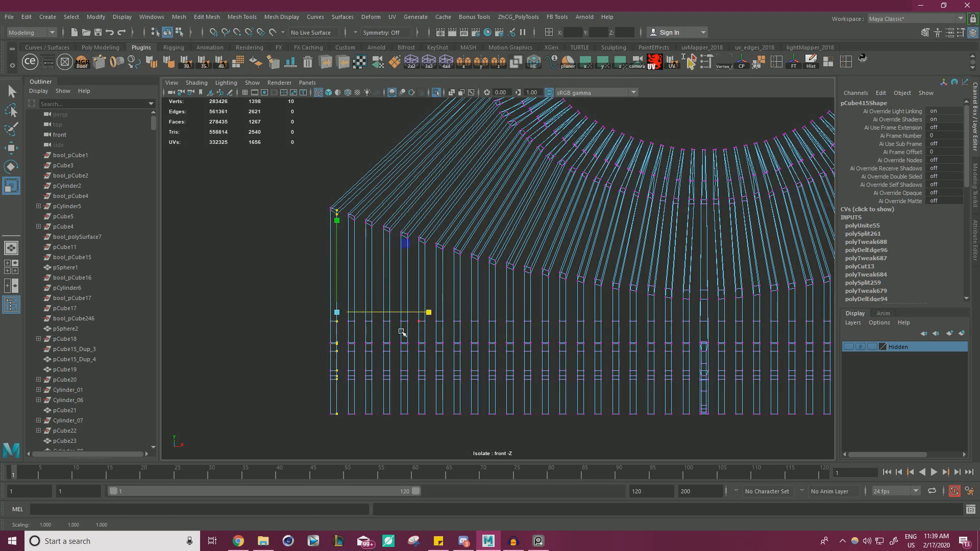
key("w")
left_click(437, 92)
scroll(438, 225, "up", 3)
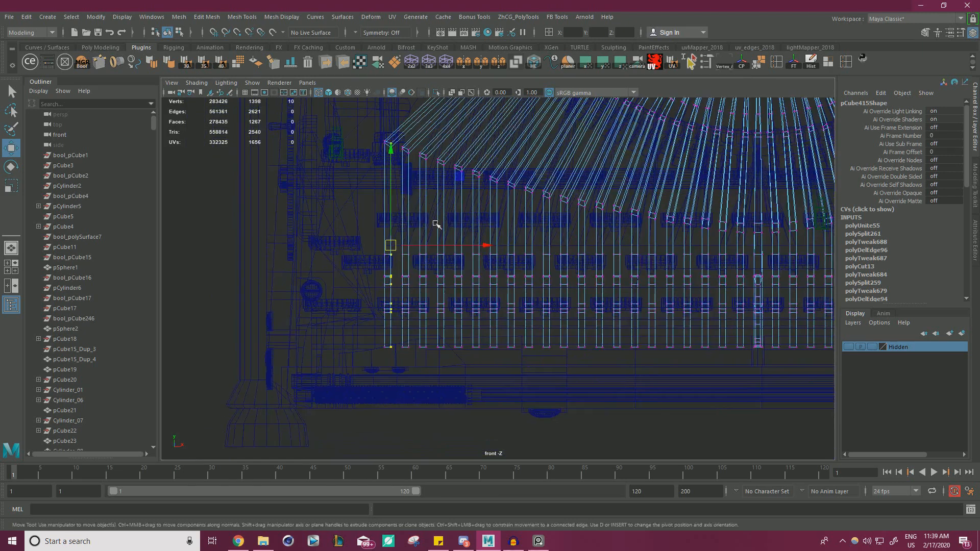
middle_click_drag(544, 316, 643, 291, "alt")
scroll(488, 259, "up", 2)
left_click_drag(510, 176, 499, 177)
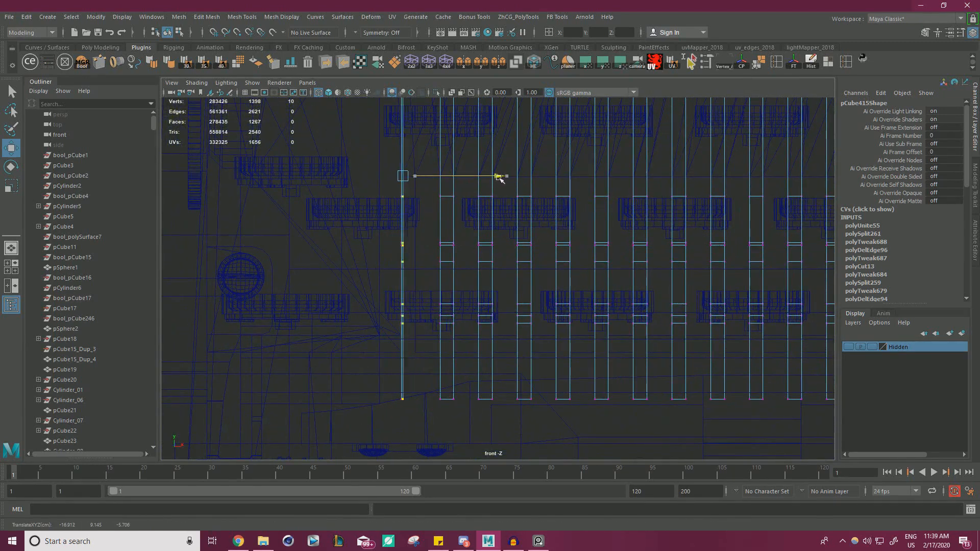
key("space")
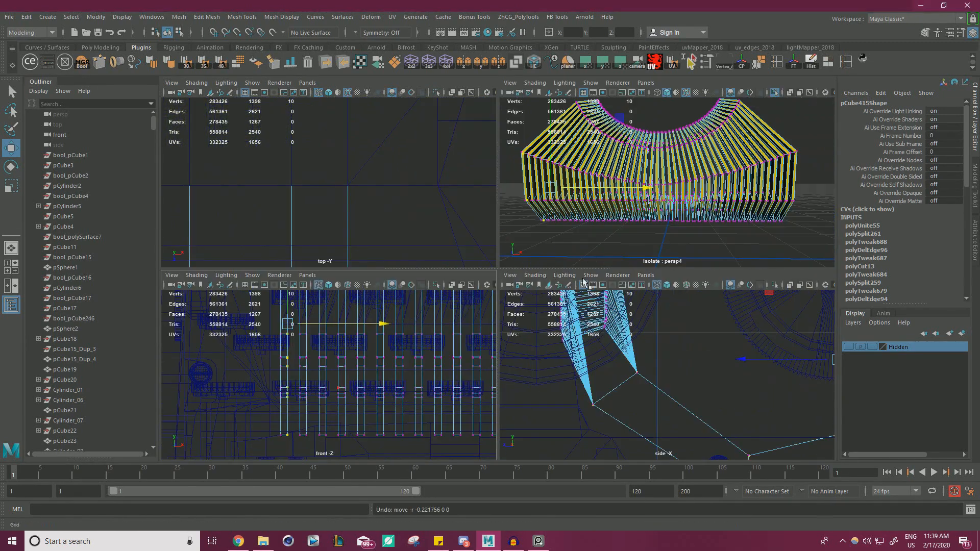
- Return to object selection and examine how the comb of bars fits against the surrounding typewriter frame and rail
key("space")
left_click(436, 93)
left_click_drag(449, 255, 528, 277, "alt")
right_click_drag(528, 277, 564, 327, "alt")
left_click_drag(563, 327, 565, 164, "alt")
right_click_drag(445, 289, 378, 275, "alt")
left_click_drag(450, 399, 444, 313, "alt")
middle_click_drag(444, 313, 437, 234, "alt")
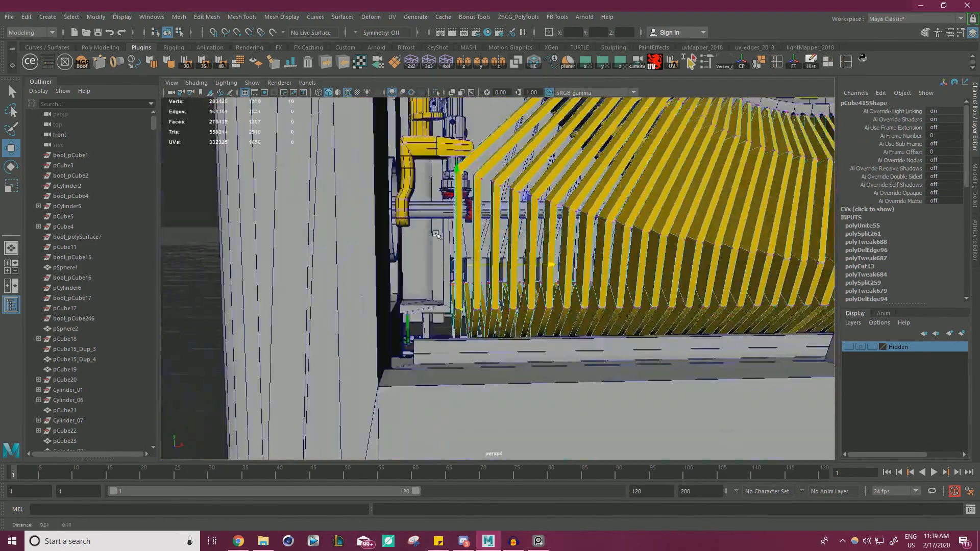
left_click_drag(436, 235, 456, 269, "alt")
right_click_drag(456, 269, 365, 263, "alt")
left_click_drag(365, 263, 669, 224, "alt")
right_click_drag(688, 179, 733, 166)
left_click_drag(612, 230, 631, 232, "alt")
right_click_drag(631, 232, 693, 279, "alt")
left_click_drag(693, 279, 678, 294, "alt")
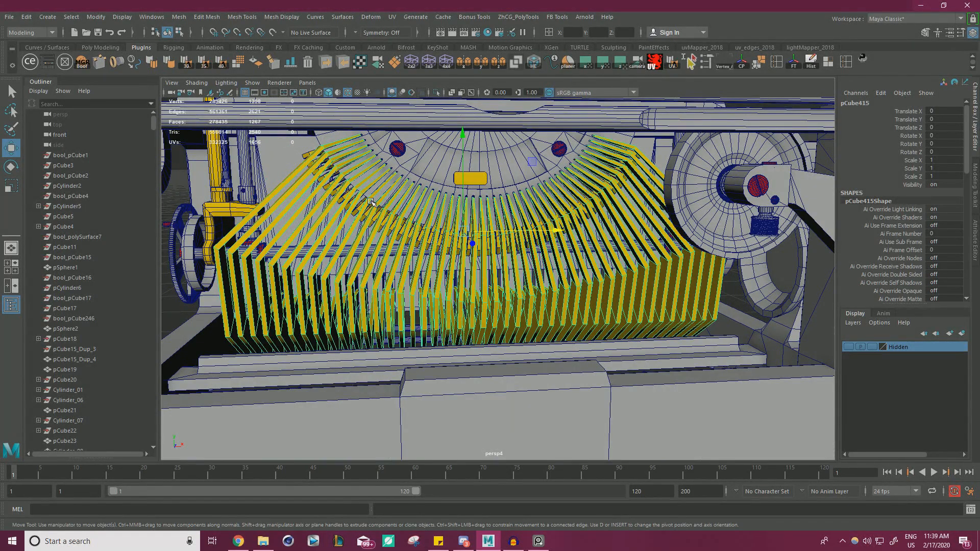
left_click_drag(371, 202, 376, 205, "alt")
right_click_drag(376, 206, 477, 220, "alt")
left_click_drag(485, 224, 531, 255, "alt")
right_click_drag(531, 255, 449, 268, "alt")
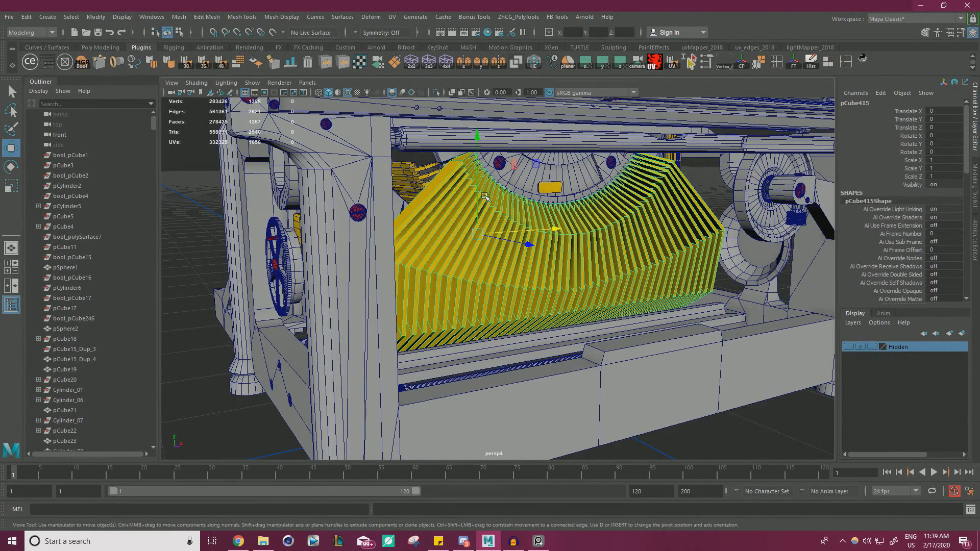
- Inspect the comb of bars in isolation, and examine the keyboard layout from above within the full model
left_click(435, 94)
left_click_drag(434, 204, 740, 197, "alt")
left_click(273, 170)
left_click_drag(485, 200, 450, 183, "alt")
left_click_drag(521, 267, 327, 120, "alt")
left_click(437, 93)
scroll(378, 219, "down", 5)
left_click_drag(306, 245, 240, 240, "alt")
scroll(401, 187, "up", 3)
right_click_drag(357, 225, 505, 211, "alt")
left_click_drag(508, 209, 546, 225, "alt")
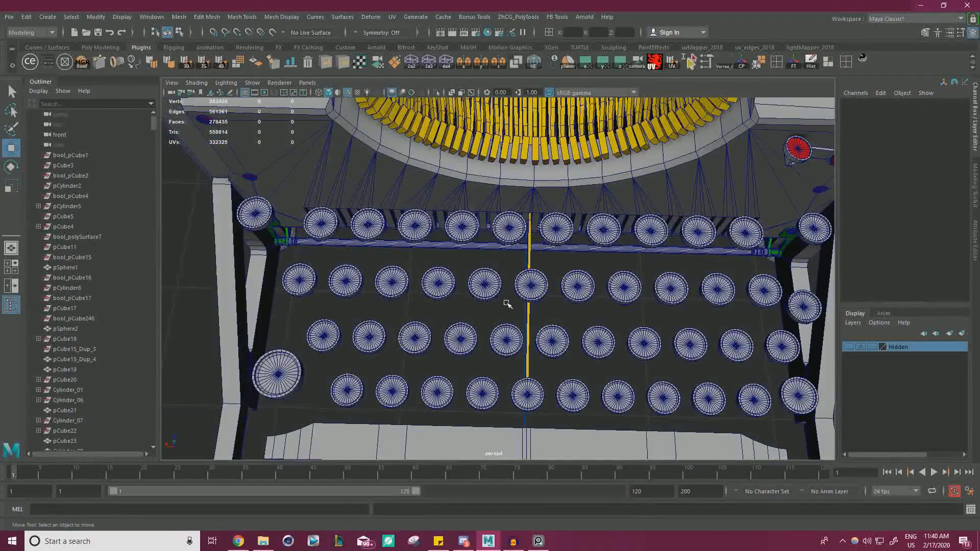
- Select the yellow bar mesh through its long lever between the keys and isolate it
left_click(529, 302)
left_click_drag(529, 302, 513, 282, "alt")
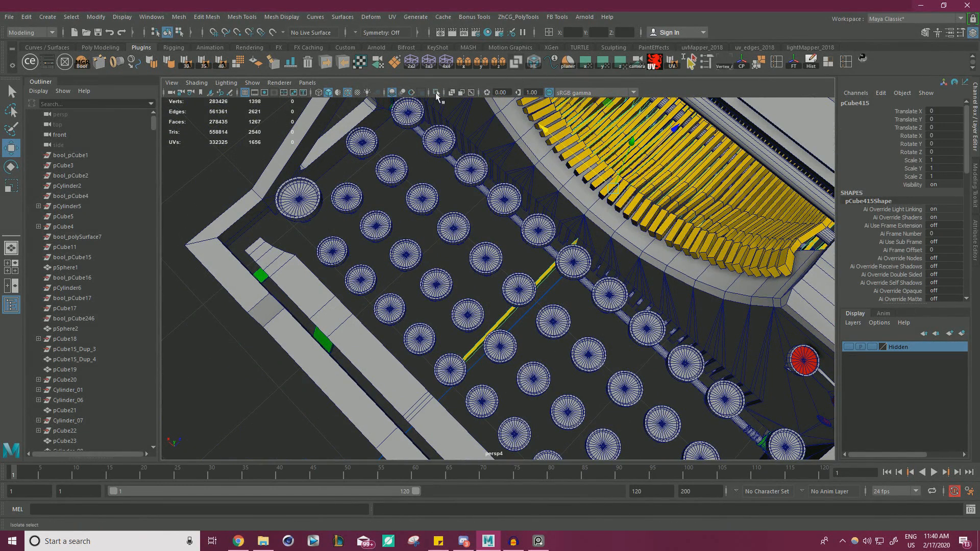
left_click(436, 93)
left_click_drag(485, 170, 493, 198, "alt")
scroll(535, 247, "up", 3)
- Try selecting only the faces of the long middle key lever
right_click_drag(532, 239, 525, 266)
left_click_drag(439, 314, 421, 330, "alt")
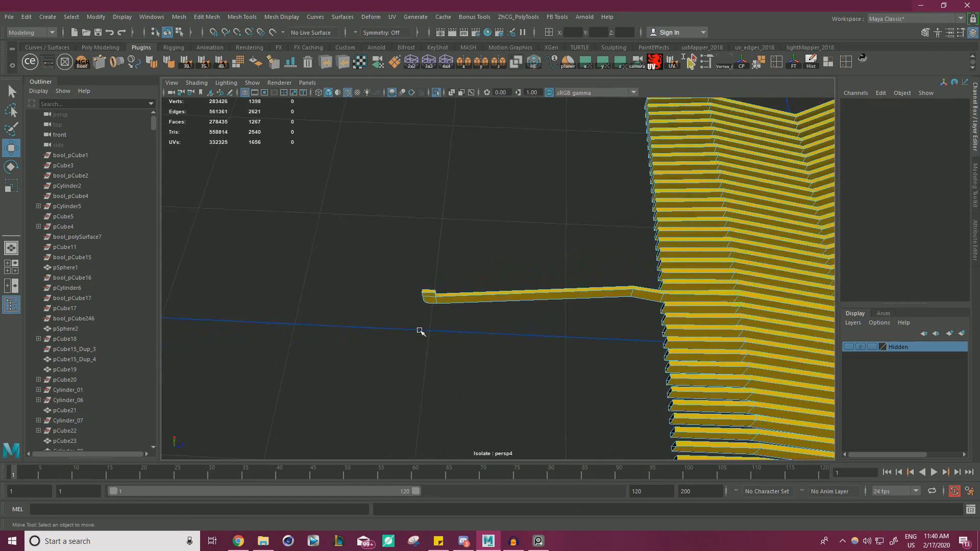
left_click_drag(638, 221, 637, 221)
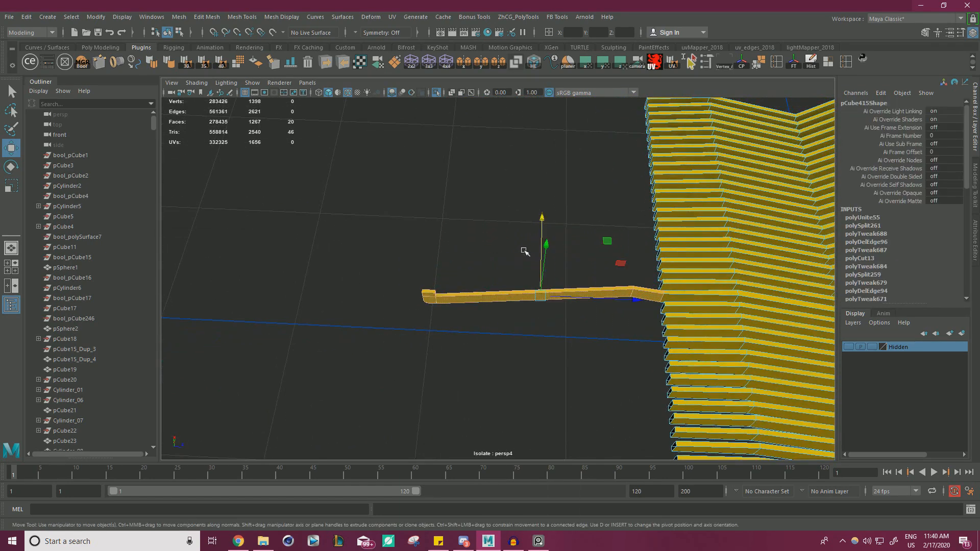
left_click_drag(513, 260, 532, 258, "alt")
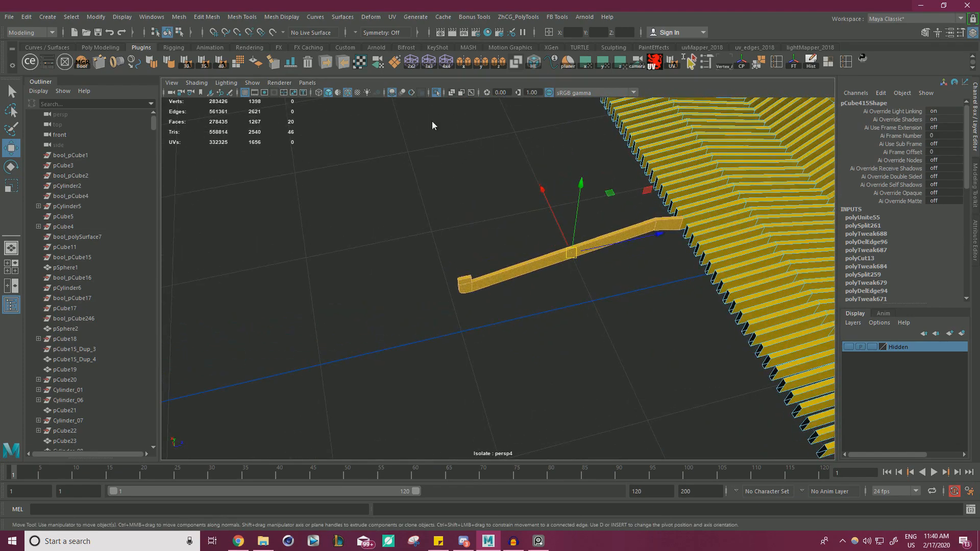
left_click(451, 134)
left_click(501, 273)
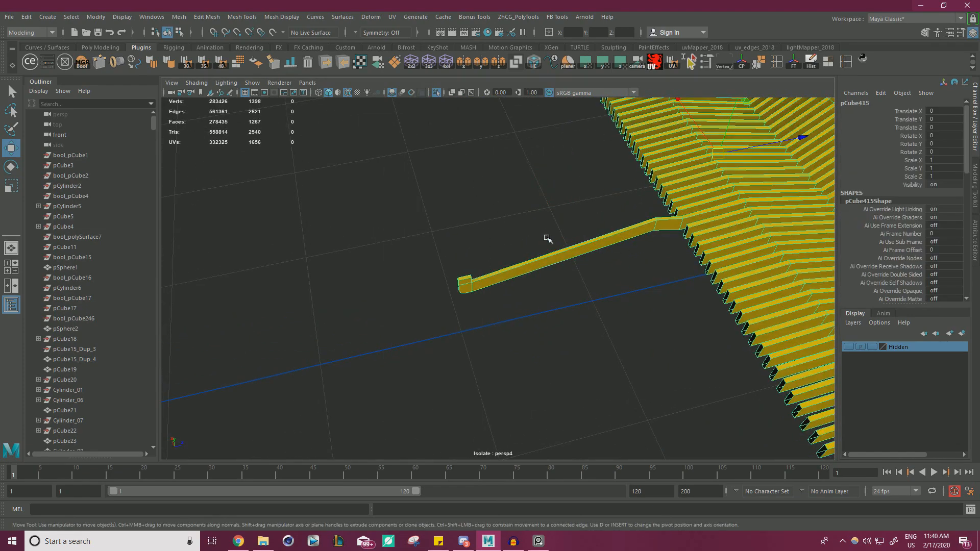
- Examine how the middle key lever runs beneath the keys and meets the key cap's underside and the bars
left_click(438, 93)
left_click_drag(513, 220, 504, 186, "alt")
middle_click_drag(560, 198, 378, 232, "alt")
left_click_drag(378, 233, 643, 224, "alt")
scroll(500, 179, "up", 5)
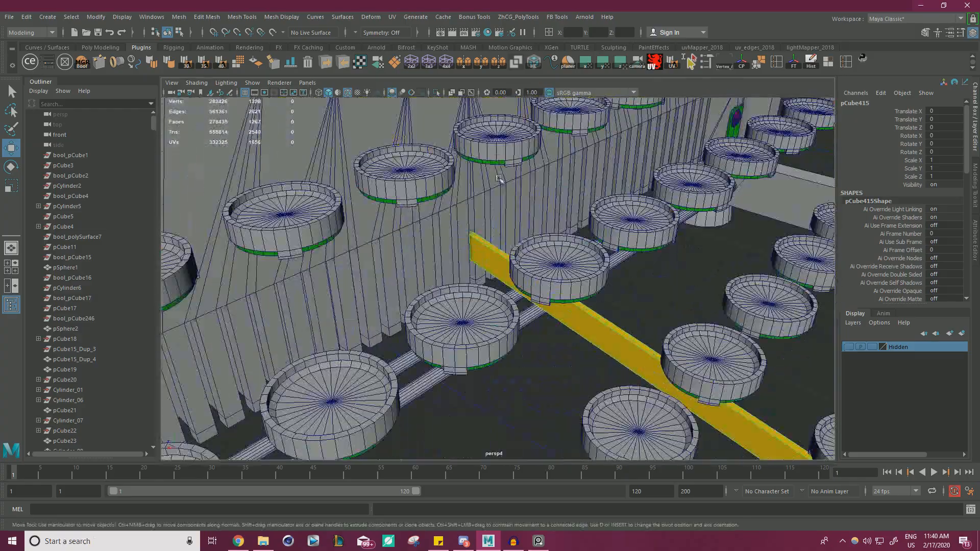
left_click(438, 93)
left_click_drag(409, 244, 488, 259, "alt")
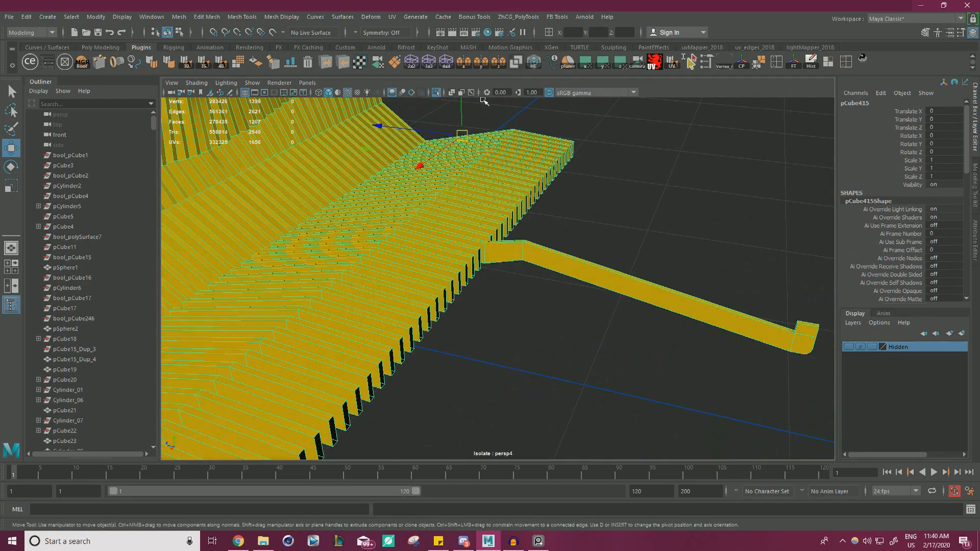
left_click(438, 93)
left_click_drag(513, 187, 428, 232, "alt")
scroll(561, 247, "up", 4)
middle_click_drag(428, 231, 445, 296, "alt")
scroll(556, 172, "up", 2)
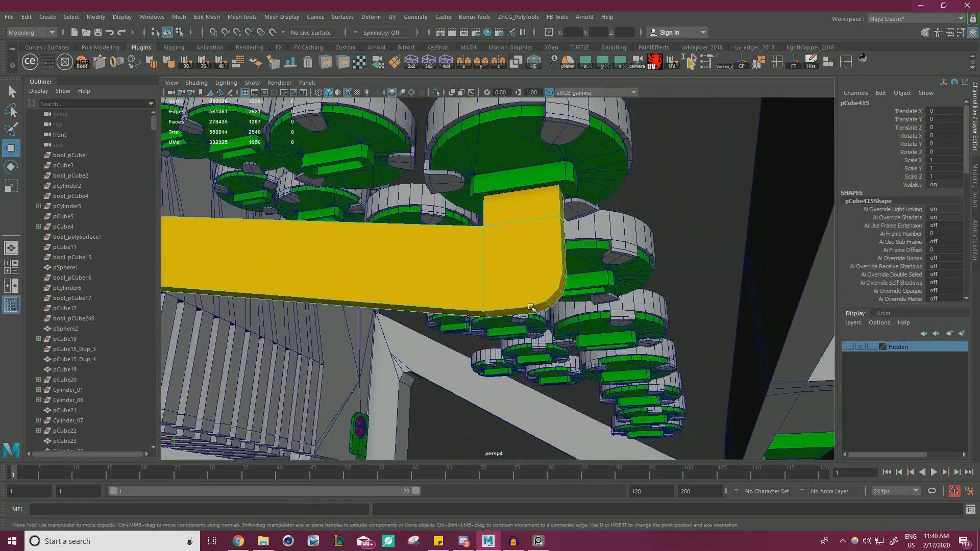
left_click_drag(532, 308, 519, 381, "alt")
scroll(516, 357, "down", 5)
left_click_drag(490, 286, 516, 312, "alt")
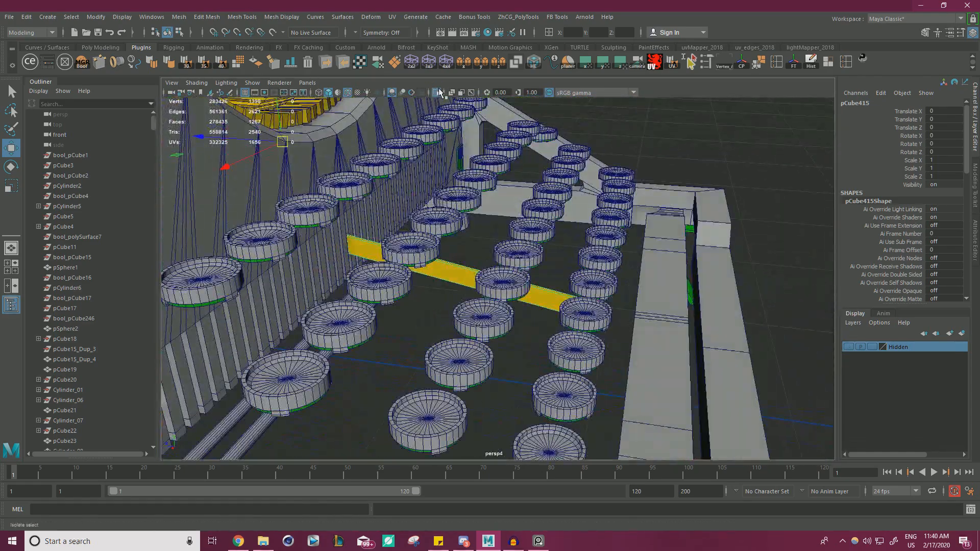
- Isolate the bar mesh, select all faces of the middle key lever and copy them with Smart Duplicate Face
left_click(440, 93)
left_click_drag(449, 205, 496, 221, "alt")
middle_click_drag(495, 221, 531, 171, "alt")
right_click_drag(536, 254, 539, 271)
double_click(540, 263)
left_click_drag(734, 332, 469, 166)
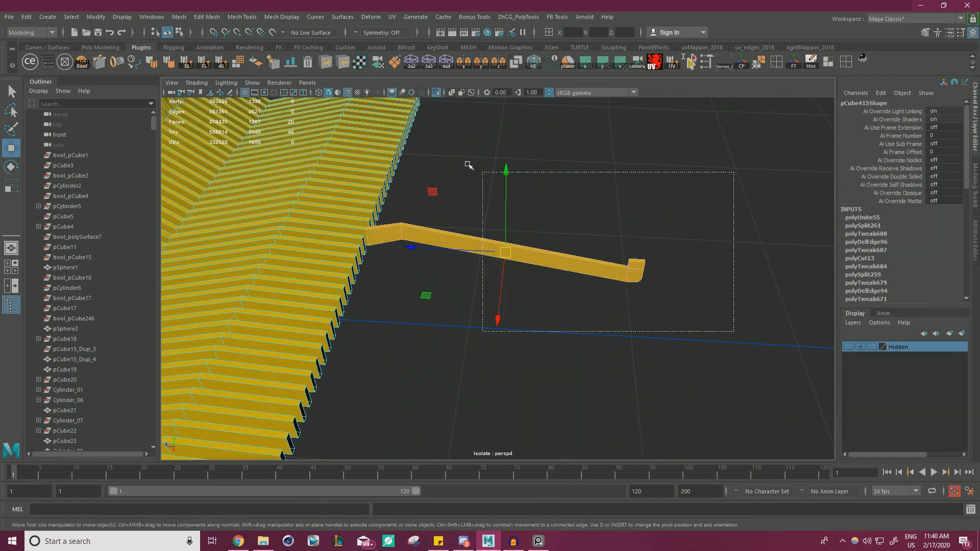
left_click_drag(406, 150, 399, 149)
left_click_drag(462, 211, 539, 225, "alt")
left_click_drag(726, 330, 684, 295)
left_click_drag(402, 190, 402, 191)
left_click_drag(652, 294, 694, 326, "alt")
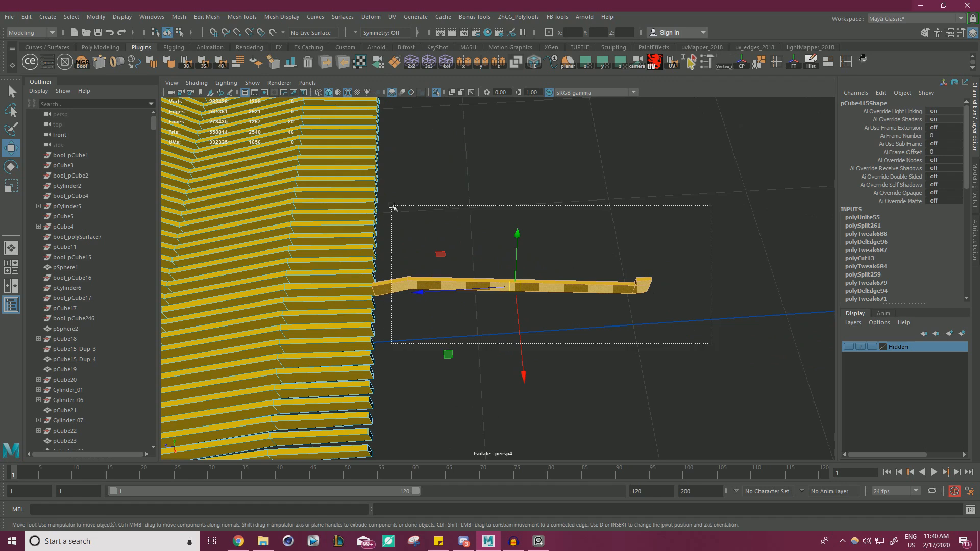
left_click_drag(392, 206, 393, 206)
left_click_drag(503, 258, 511, 271, "alt")
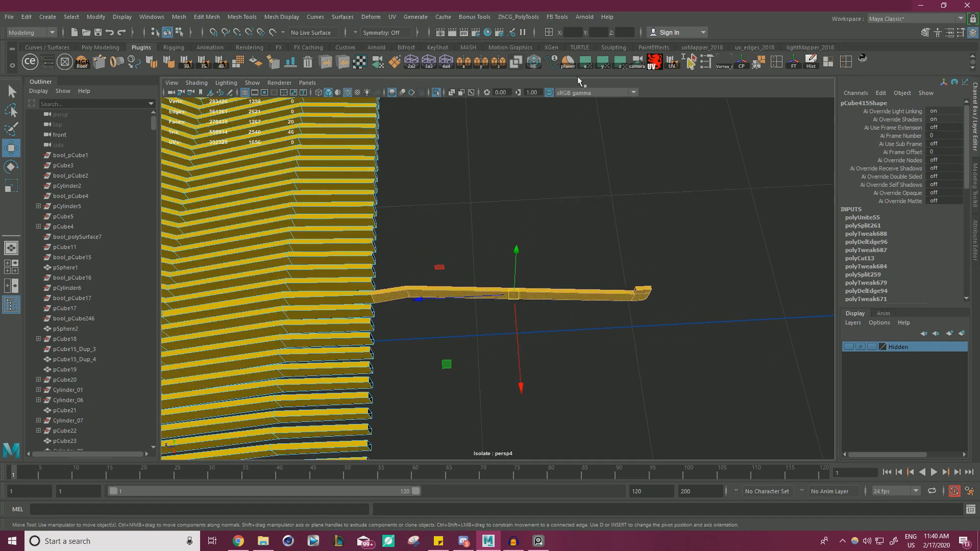
left_click(706, 65)
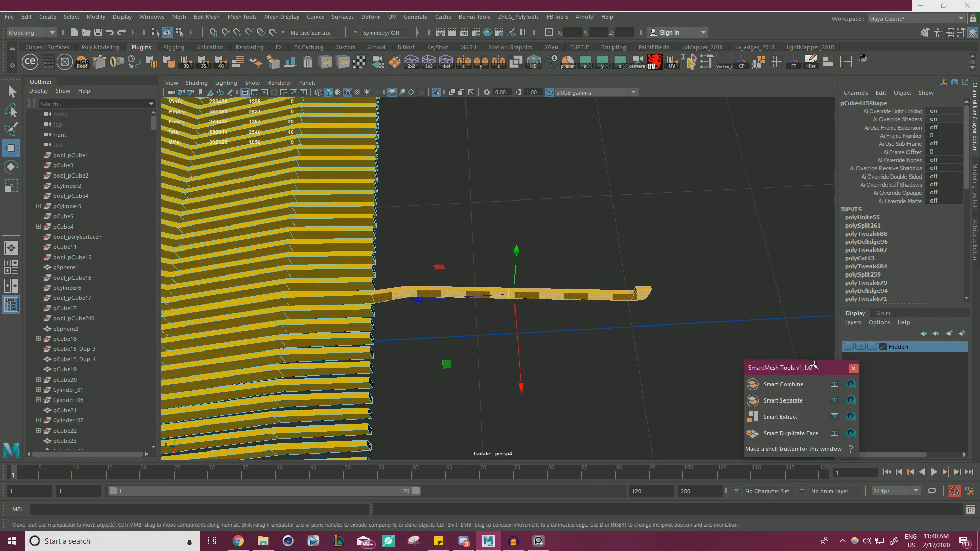
left_click(791, 433)
left_click_drag(783, 368, 757, 91)
- Freeze the duplicated lever's transformations and move it about 19.5 units in X, out beyond the leftmost bar
right_click_drag(499, 182, 554, 152)
left_click(795, 66)
left_click_drag(610, 163, 499, 185, "alt")
middle_click_drag(499, 186, 516, 188, "alt")
left_click_drag(520, 308, 304, 332)
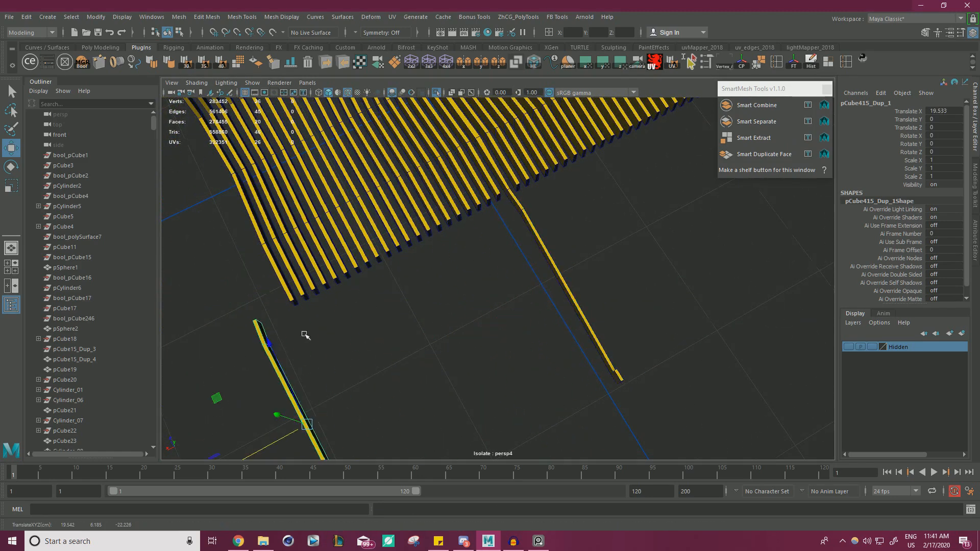
key("f")
- Relocate the duplicated lever's pivot to the corner of its attachment end
key("d")
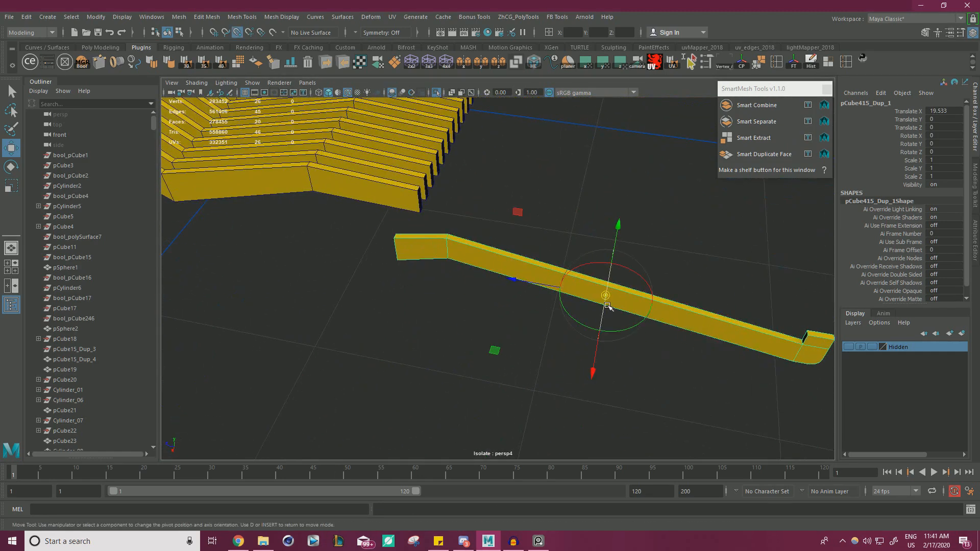
key("d")
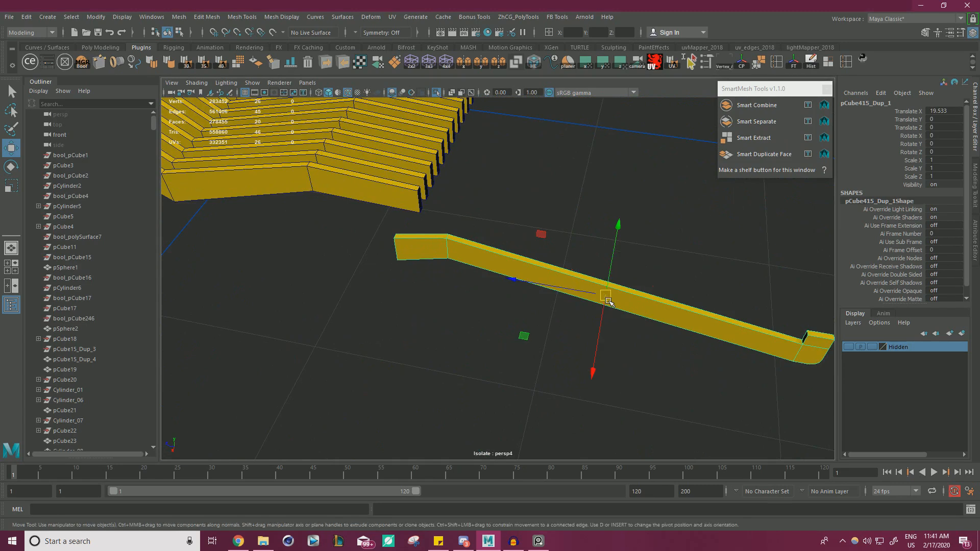
key("d")
left_click_drag(609, 301, 330, 272)
- Move the duplicated lever along X to 16.825, in line with the leftmost bar's outer edge, and centre its pivot
middle_click_drag(329, 272, 412, 330, "alt")
left_click_drag(411, 330, 376, 333, "alt")
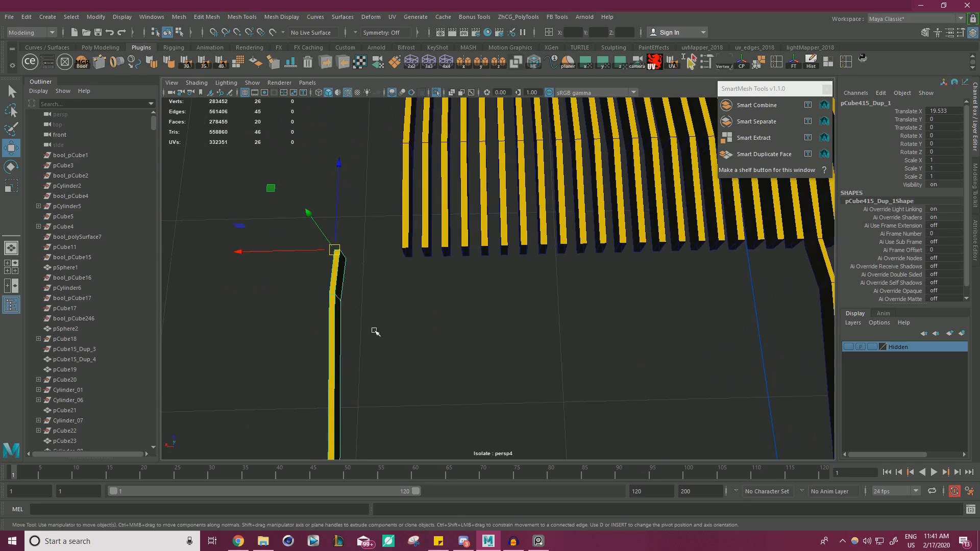
left_click_drag(252, 249, 477, 319)
scroll(477, 319, "down", 8)
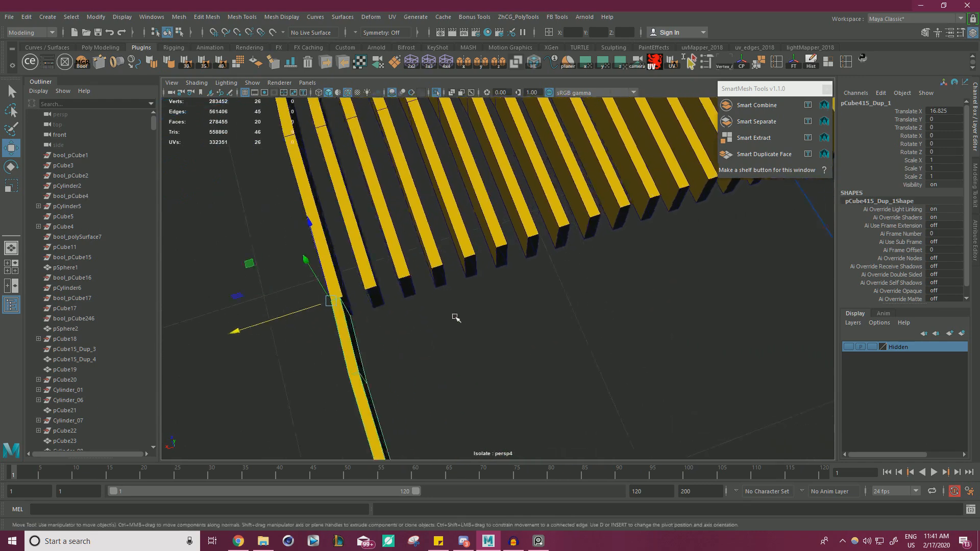
left_click_drag(401, 316, 453, 298, "alt")
right_click_drag(453, 298, 604, 312, "alt")
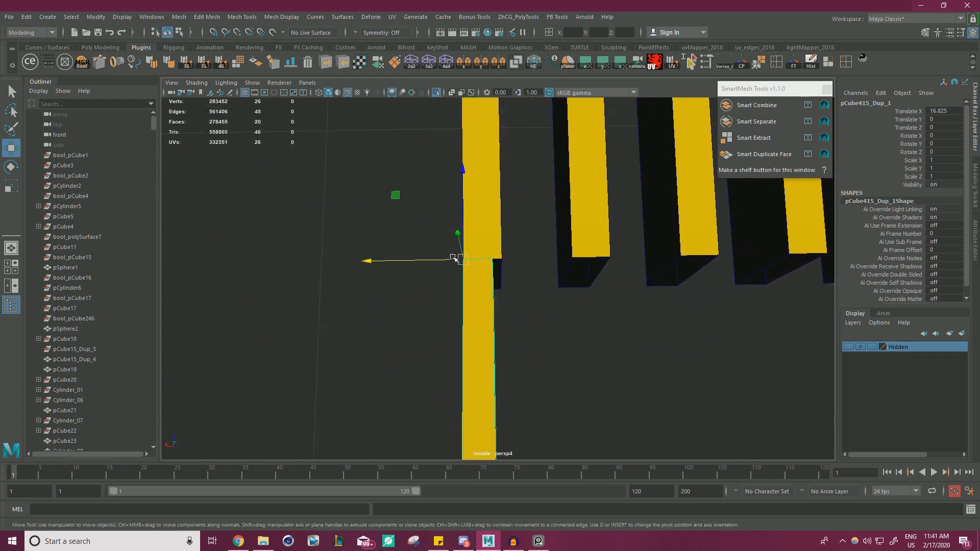
left_click(744, 67)
- Nudge the duplicated lever along X to 16.792, in line with the leftmost bar
right_click_drag(491, 263, 467, 306, "alt")
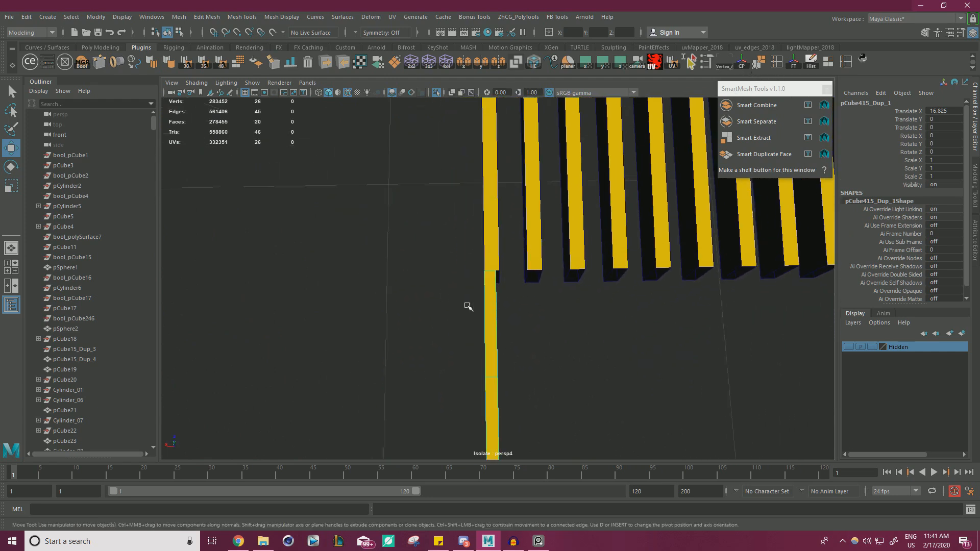
middle_click_drag(445, 358, 442, 211, "alt")
right_click_drag(443, 211, 413, 300, "alt")
left_click_drag(419, 413, 421, 412)
middle_click_drag(436, 311, 444, 401, "alt")
right_click_drag(515, 390, 761, 380, "alt")
- Snap the inner edge at the duplicated lever's attachment end to the corner of the leftmost bar, using vertex snapping
left_click_drag(481, 299, 526, 189, "alt")
middle_click_drag(526, 190, 538, 253, "alt")
right_click_drag(554, 197, 554, 170)
left_click(518, 225)
key("v")
left_click_drag(485, 252, 448, 200)
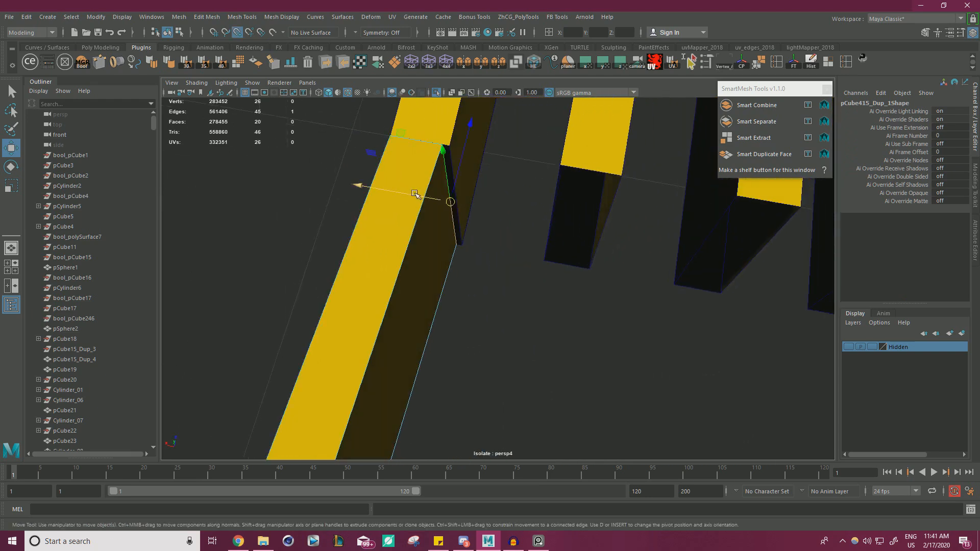
scroll(286, 236, "down", 10)
right_click_drag(447, 289, 490, 243)
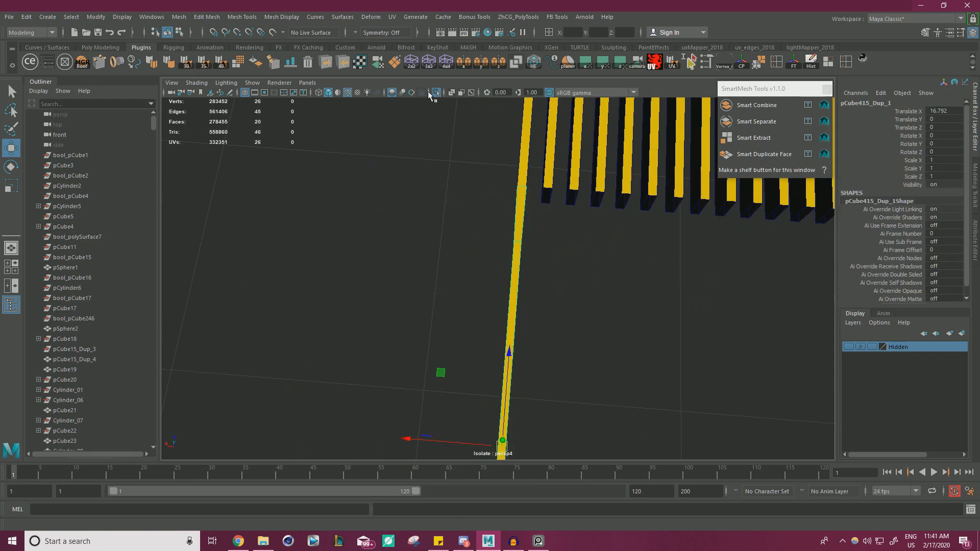
- Examine how the duplicated lever and the bar mesh sit, both isolated and within the whole typewriter
left_click(436, 92)
left_click(437, 93)
left_click_drag(479, 177, 576, 254, "alt")
left_click_drag(533, 298, 418, 322, "alt")
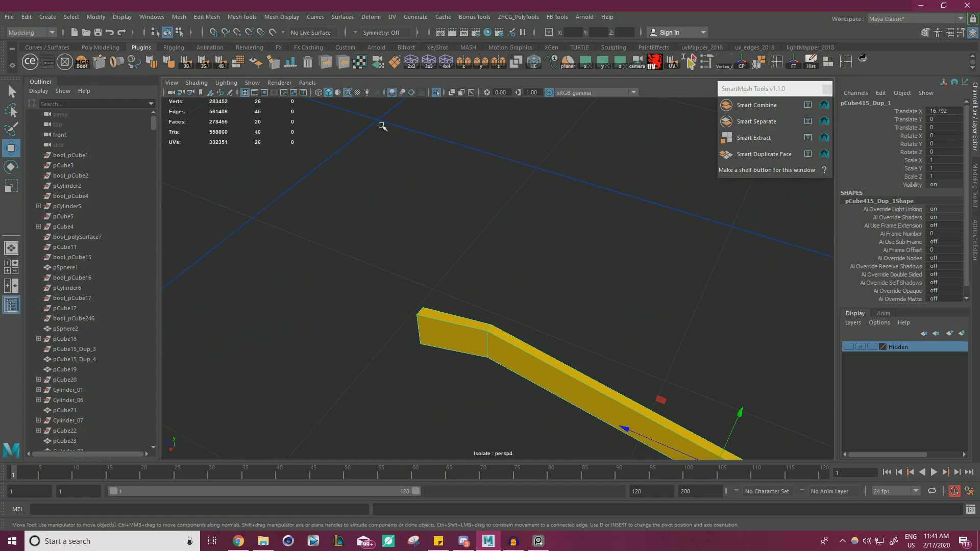
left_click(438, 94)
left_click_drag(485, 234, 567, 207, "alt")
left_click(390, 281)
left_click(438, 92)
left_click_drag(444, 146, 462, 258, "alt")
left_click_drag(553, 251, 477, 173, "alt")
left_click(437, 93)
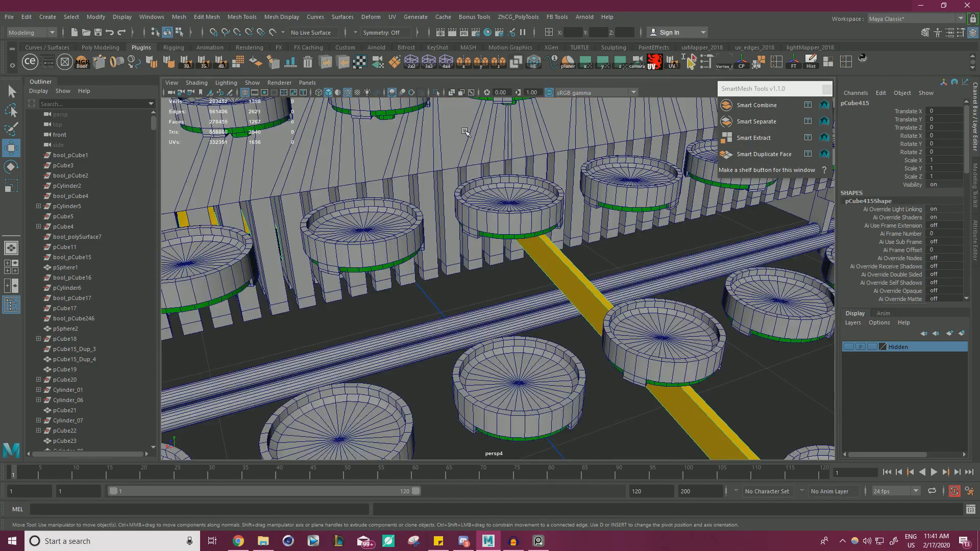
scroll(485, 240, "down", 4)
left_click_drag(485, 240, 427, 267, "alt")
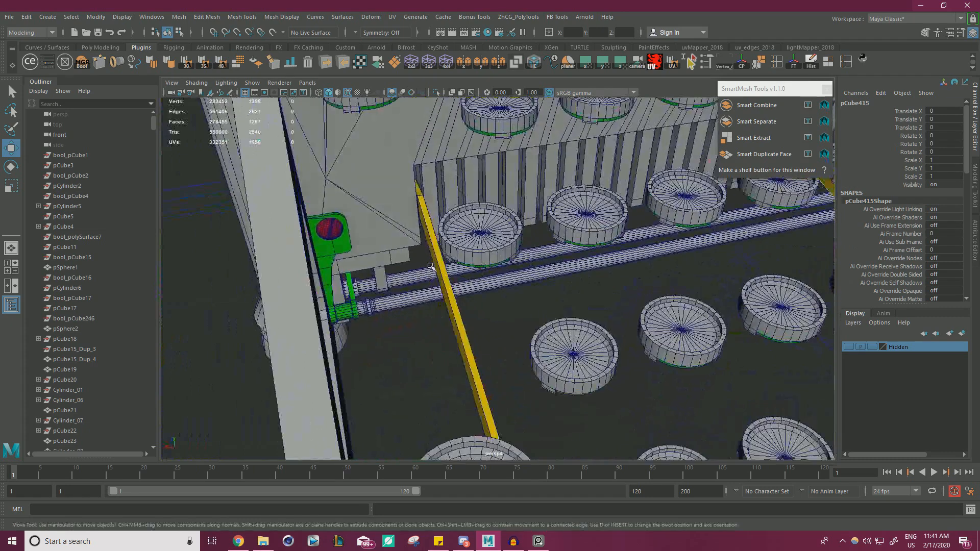
- Select the levers, bars and keys, leave the side frame out of the selection, and isolate it
left_click(496, 231)
left_click_drag(496, 231, 454, 231, "alt")
scroll(599, 295, "down", 5)
left_click_drag(536, 345, 674, 318, "alt")
left_click_drag(504, 191, 509, 361)
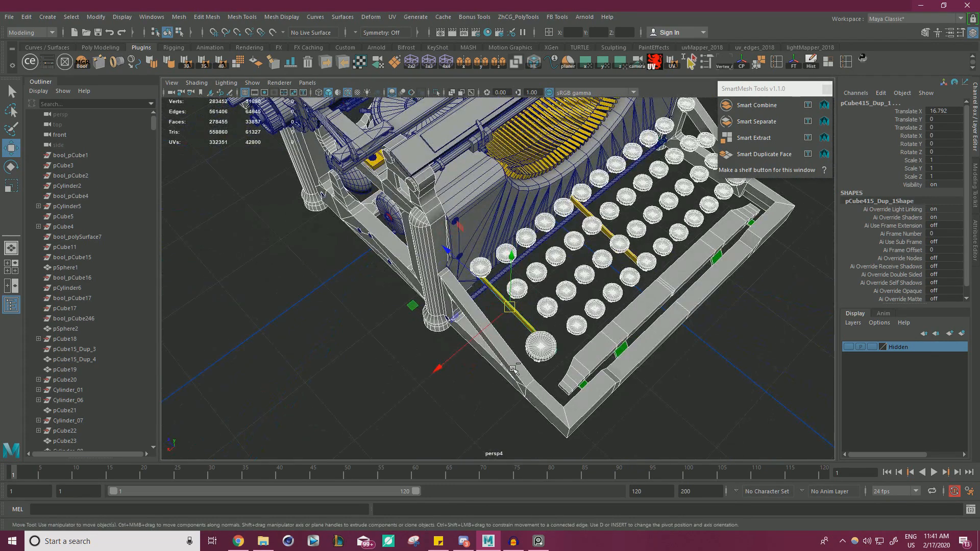
left_click(519, 377, "ctrl")
key("ctrl+1")
- Drop the space bar and its brackets from the selection and re-isolate only the bars, levers and round keys
left_click_drag(509, 120, 603, 218, "alt")
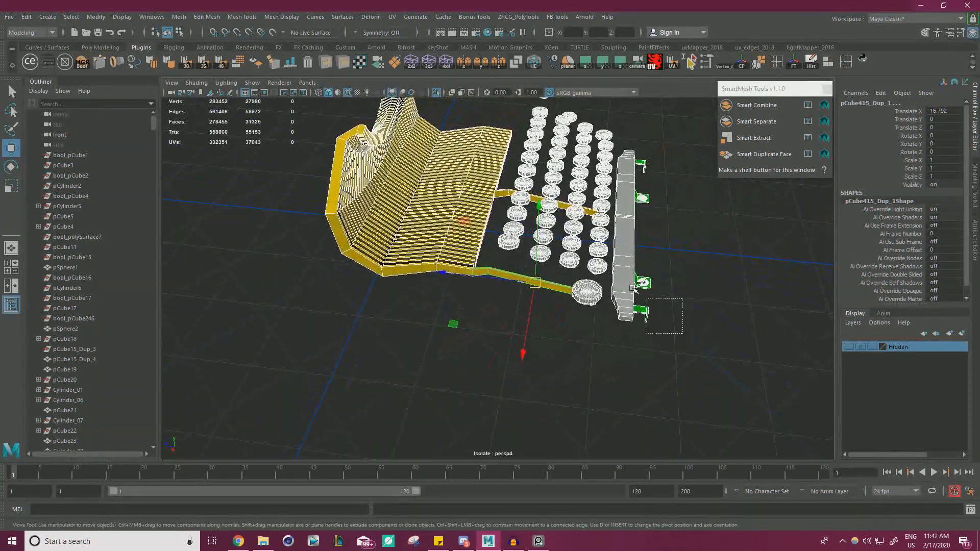
left_click_drag(643, 259, 633, 235, "alt")
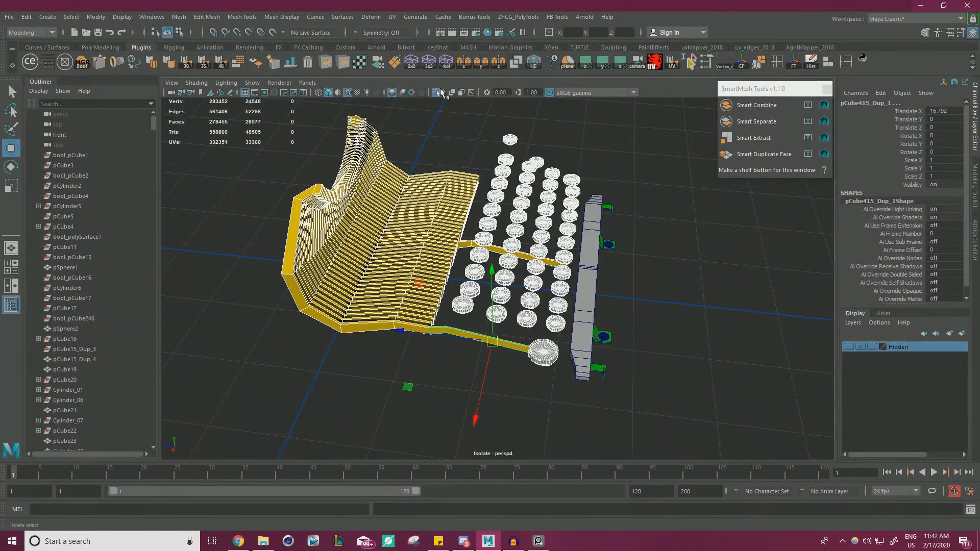
left_click(439, 93)
left_click(438, 93)
- Select the duplicated lever and examine from above how the key rows line up with the bars
left_click_drag(587, 240, 490, 204, "alt")
right_click_drag(491, 205, 561, 225, "alt")
left_click_drag(562, 224, 682, 335, "alt")
left_click(596, 347)
left_click(553, 329)
left_click_drag(553, 329, 416, 314, "alt")
left_click_drag(405, 328, 430, 302, "alt")
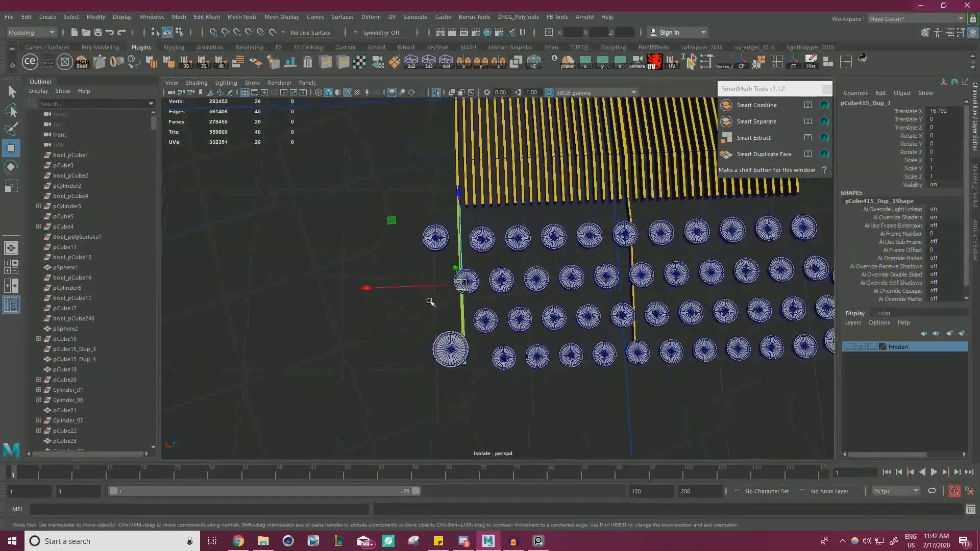
left_click_drag(481, 269, 588, 287, "alt")
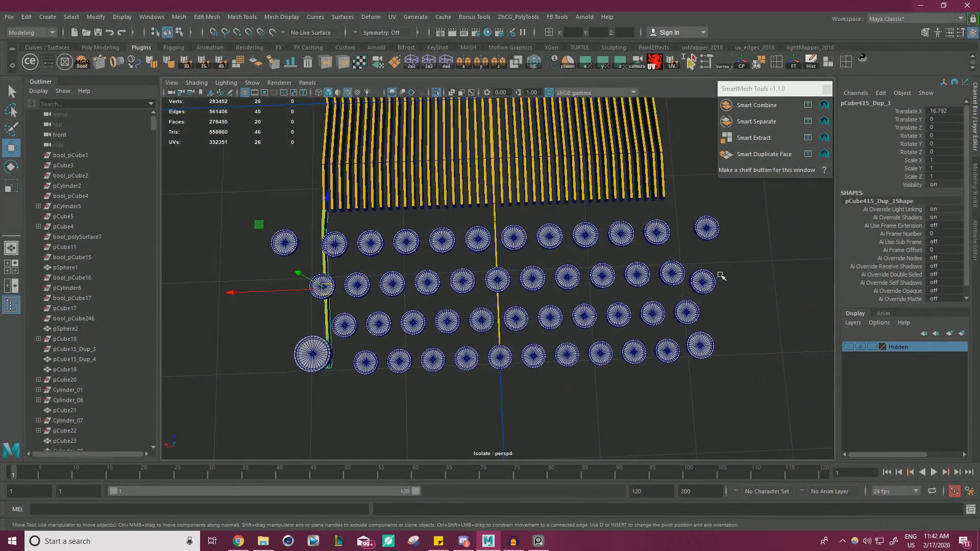
left_click_drag(714, 274, 679, 294, "alt")
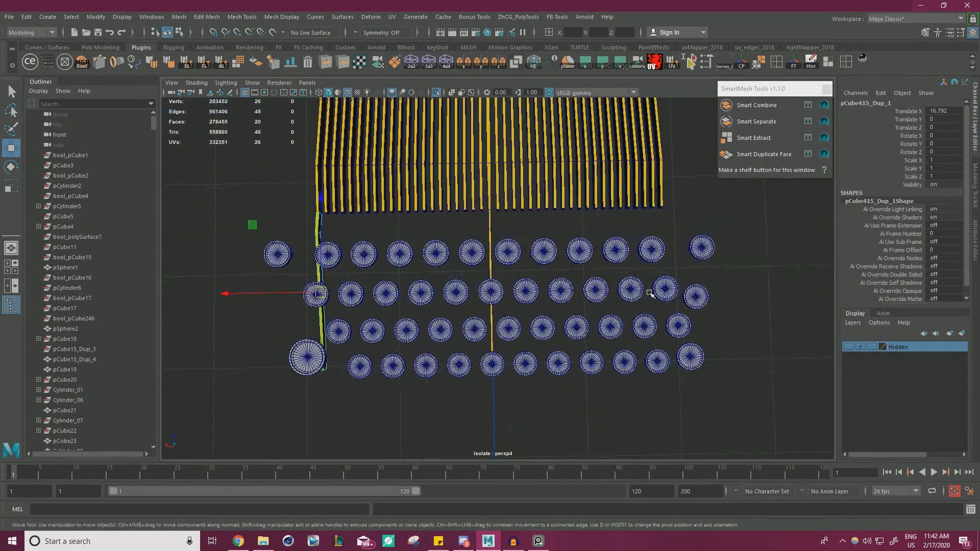
middle_click_drag(467, 261, 500, 262, "alt")
middle_click_drag(562, 265, 528, 266, "alt")
- Check the duplicated lever and key rows in the orthographic top view, and return to the perspective view
key("space")
scroll(434, 332, "down", 3)
scroll(541, 353, "down", 6)
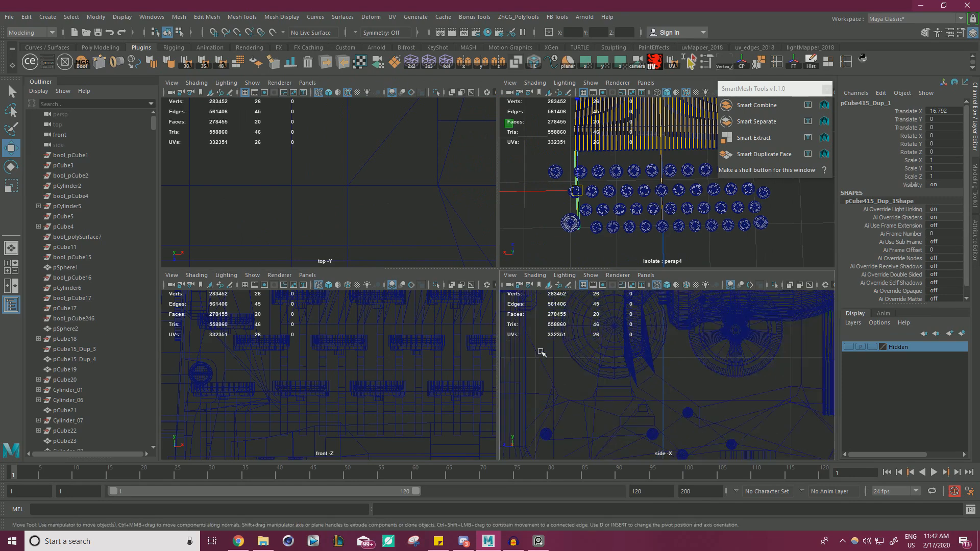
scroll(434, 327, "down", 3)
scroll(313, 175, "down", 8)
scroll(245, 179, "down", 8)
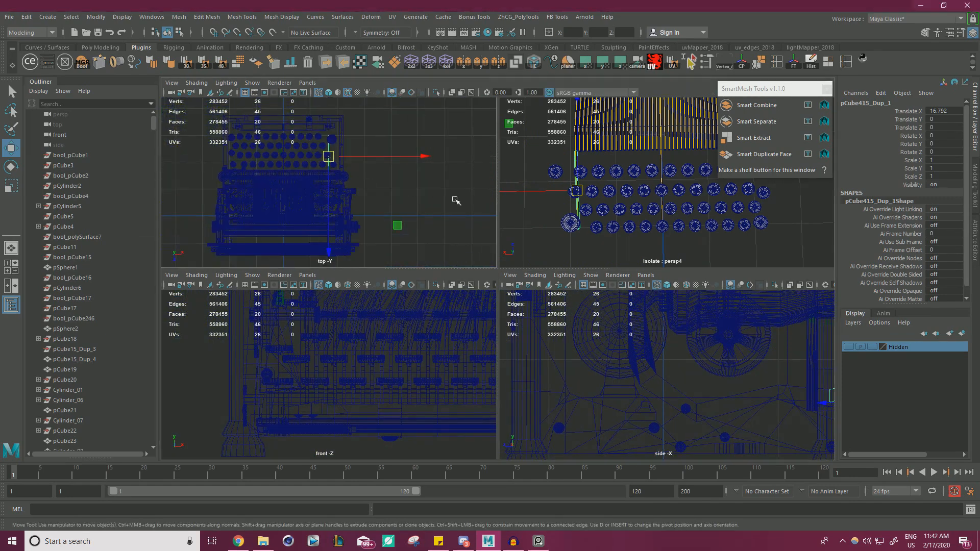
key("space")
scroll(503, 235, "up", 4)
middle_click_drag(462, 245, 618, 319, "alt")
scroll(623, 212, "up", 2)
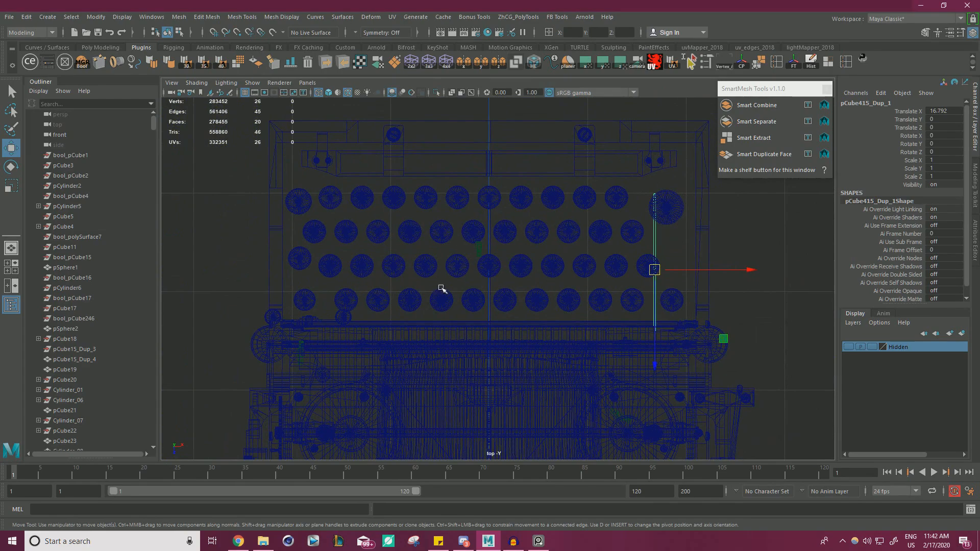
key("space")
key("space")
- Select the outermost key of each row on the far side plus the two outlying keys near the duplicated lever, and colour them red with ModIt
left_click_drag(514, 254, 443, 202, "alt")
left_click_drag(502, 334, 500, 309, "alt")
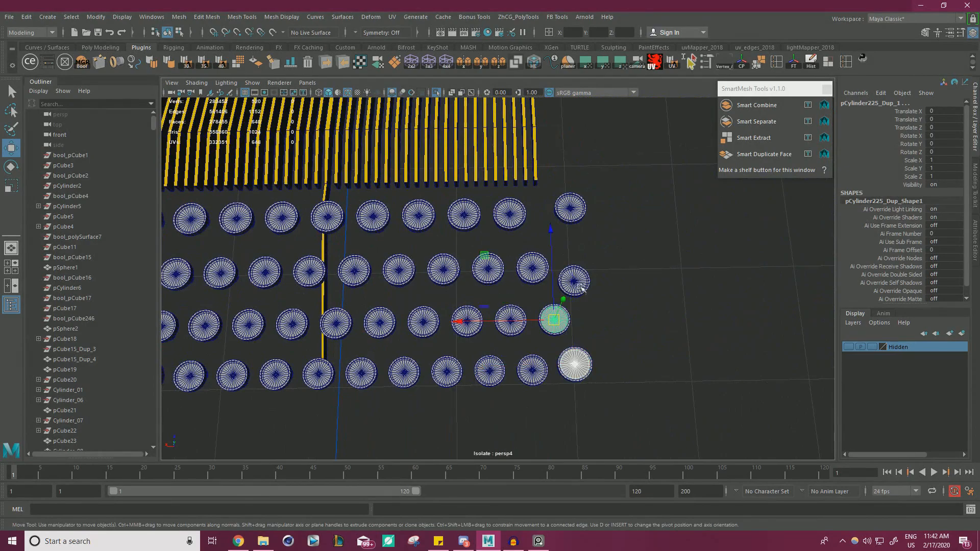
left_click_drag(586, 278, 675, 196, "alt")
left_click_drag(665, 137, 517, 360, "alt")
scroll(539, 360, "down", 6)
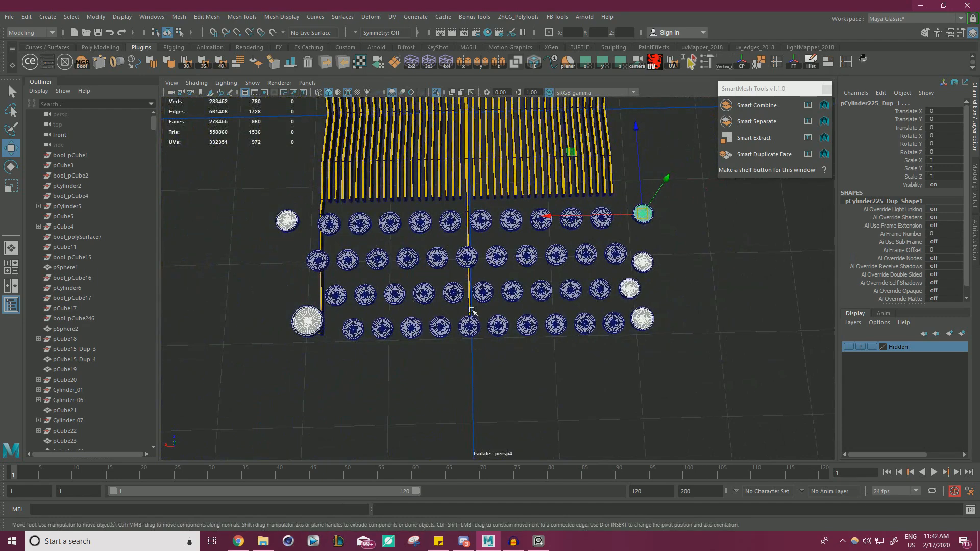
scroll(470, 316, "up", 5)
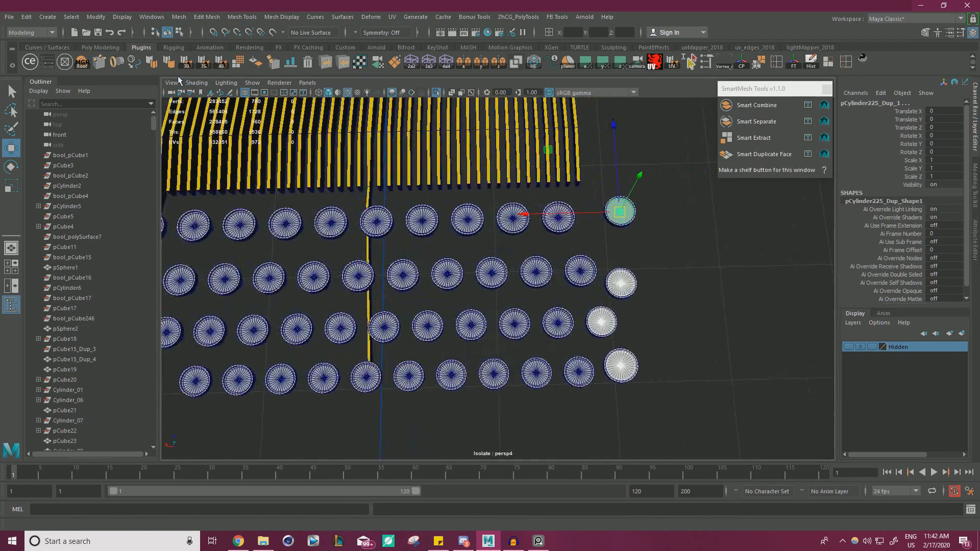
left_click(53, 67)
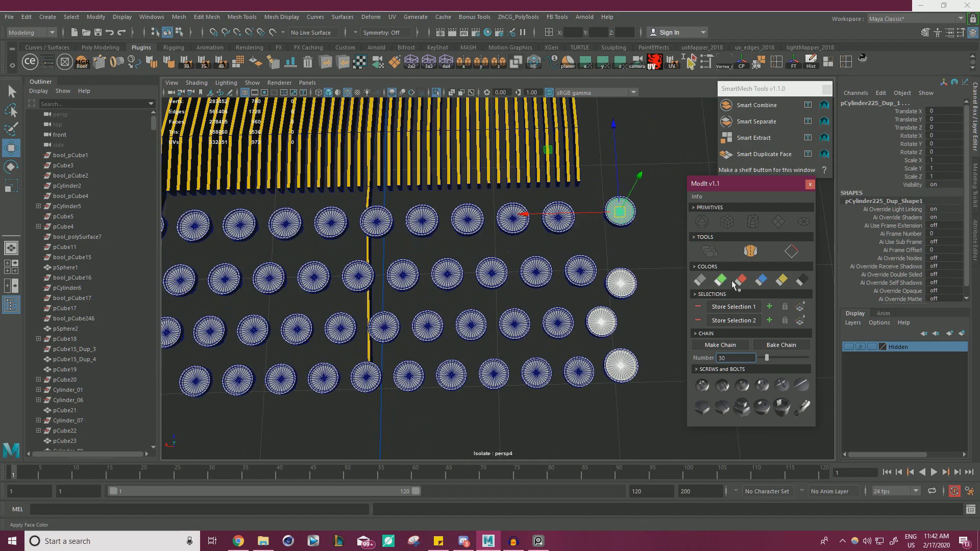
left_click(741, 280)
left_click(810, 184)
- Compare the red keys and the uncoloured keys with the bars of the comb from above
scroll(634, 239, "down", 4)
middle_click_drag(395, 288, 518, 285, "alt")
left_click(408, 373)
middle_click_drag(539, 329, 404, 324, "alt")
right_click_drag(404, 324, 531, 296, "alt")
middle_click_drag(495, 295, 612, 271, "alt")
middle_click_drag(529, 246, 453, 232, "alt")
scroll(453, 232, "up", 1)
left_click(712, 286)
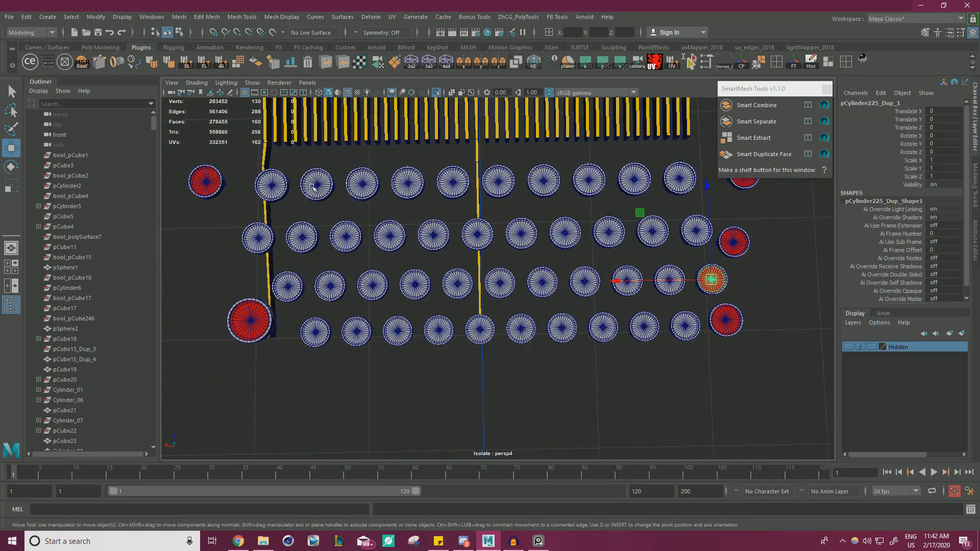
middle_click_drag(297, 183, 357, 214, "alt")
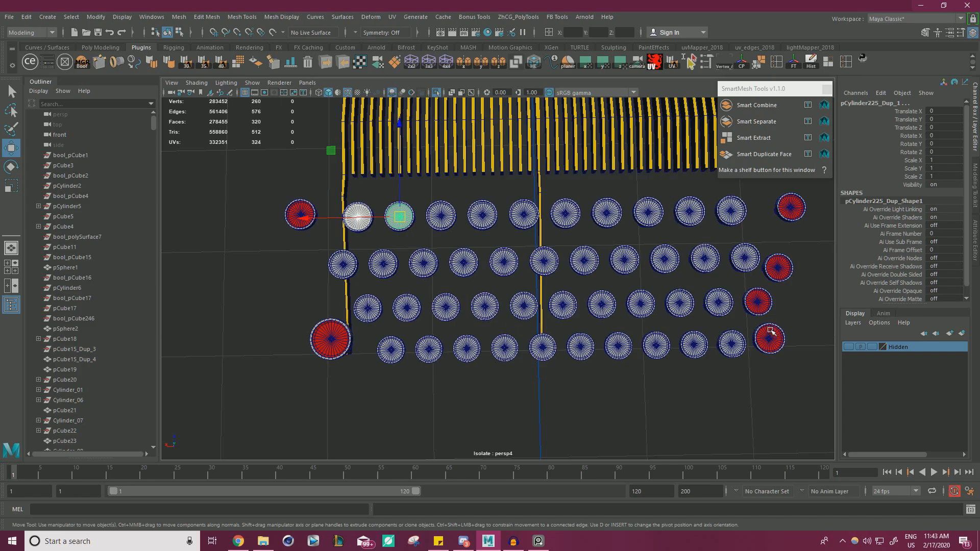
left_click_drag(758, 314, 564, 300, "alt")
scroll(414, 230, "up", 5)
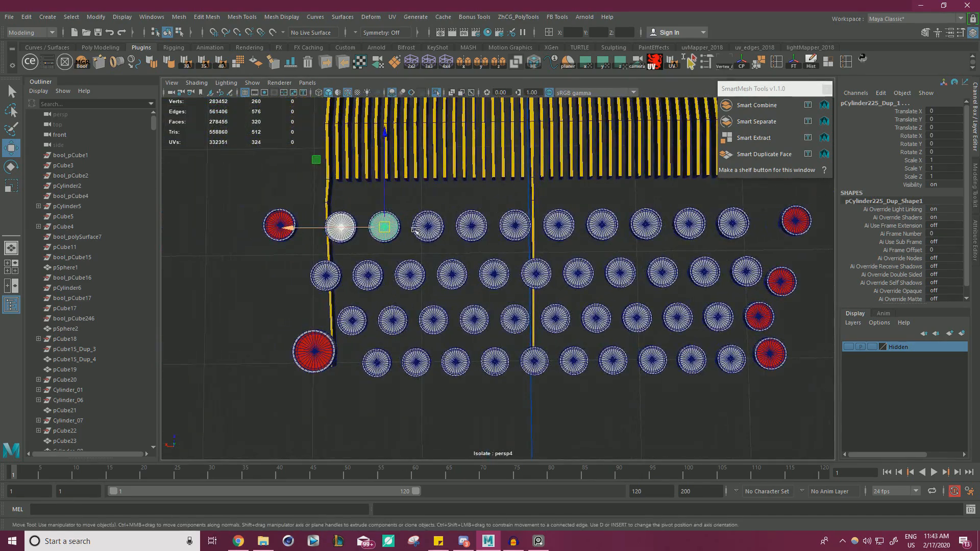
left_click(507, 420)
left_click_drag(575, 393, 570, 373, "alt")
- Count the uncoloured keys by selecting them row by row, and clear the selection
left_click_drag(355, 211, 479, 203)
left_click_drag(551, 214, 553, 216, "shift")
left_click_drag(576, 192, 715, 255, "shift")
left_click_drag(653, 238, 416, 258, "shift")
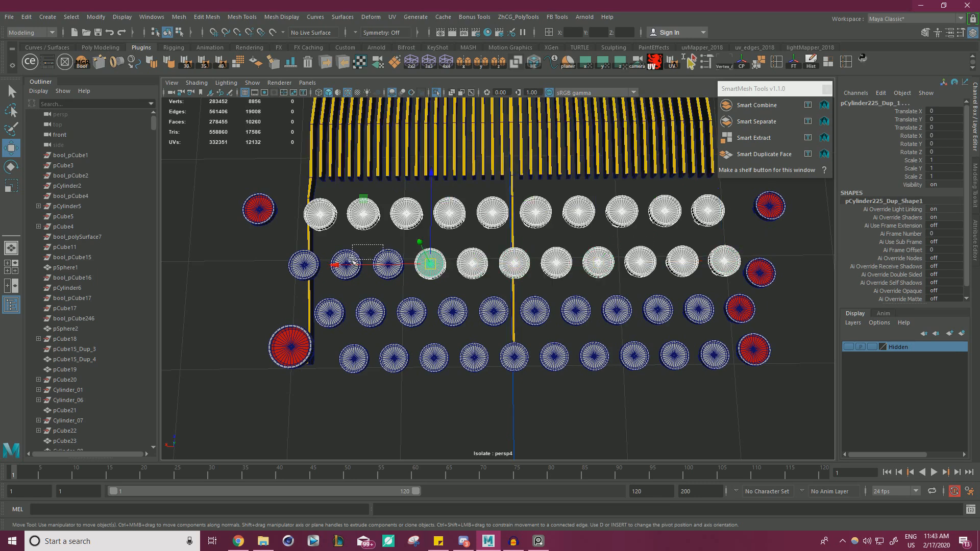
left_click_drag(352, 260, 329, 261, "shift")
left_click(304, 271, "shift")
left_click(329, 312, "shift")
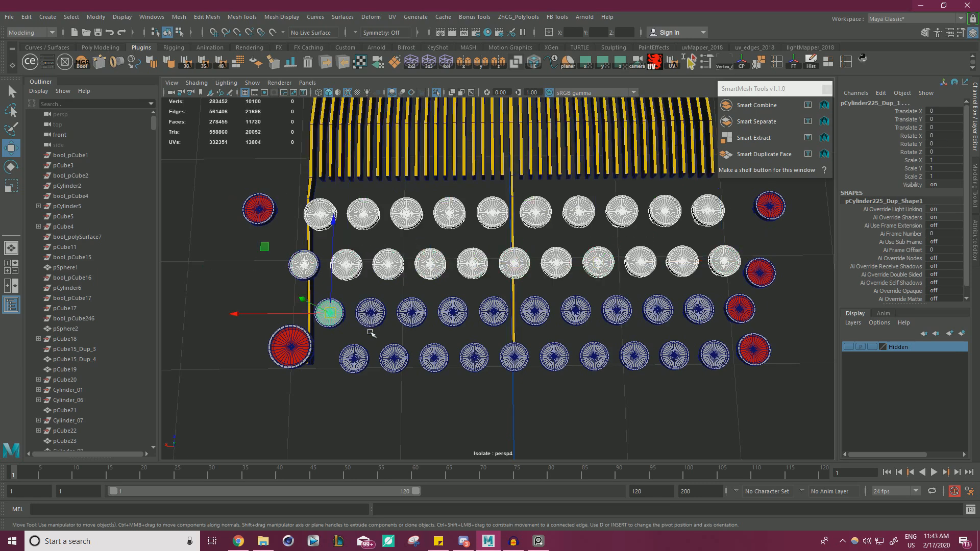
left_click_drag(412, 320, 679, 322, "shift")
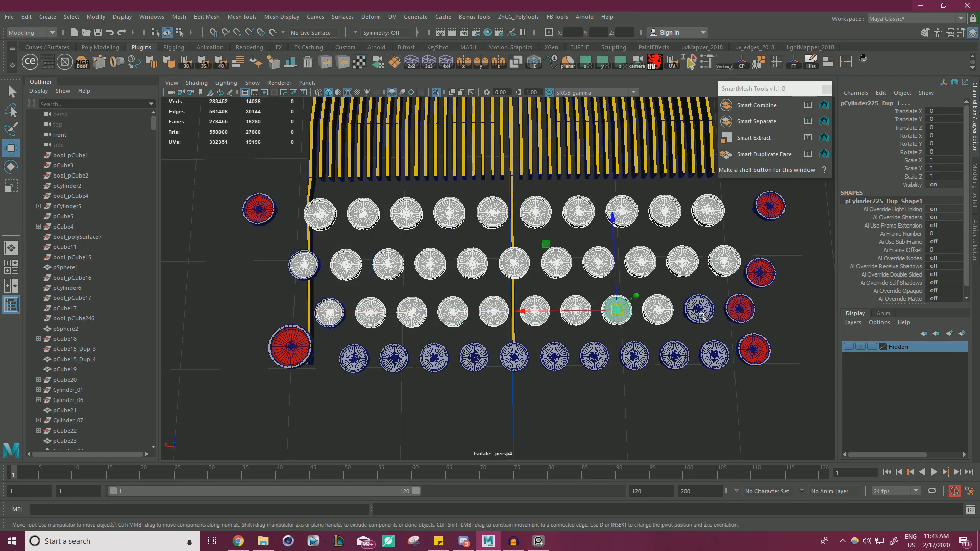
left_click(701, 312, "shift")
left_click(714, 356, "shift")
left_click_drag(641, 366, 541, 366, "shift")
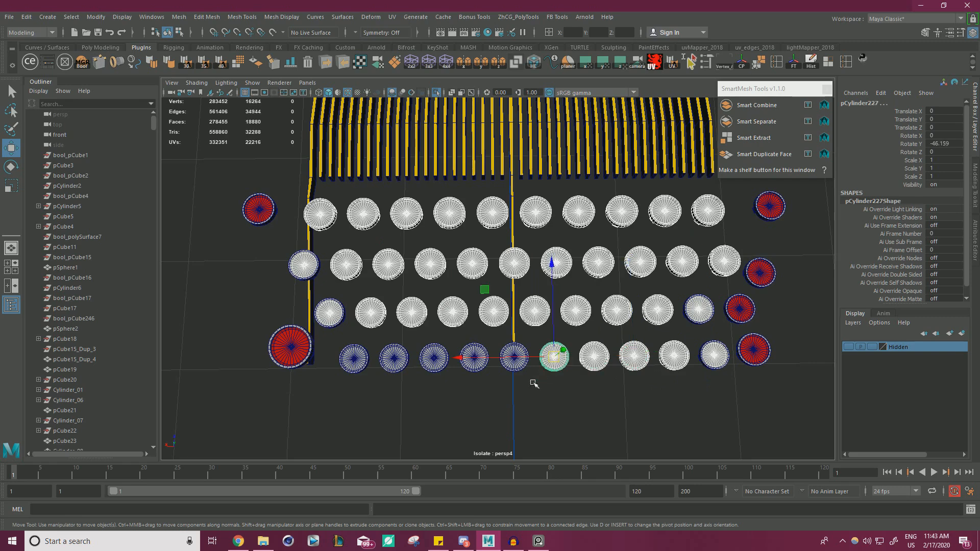
left_click_drag(465, 359, 463, 360, "shift")
left_click_drag(397, 360, 369, 369, "shift")
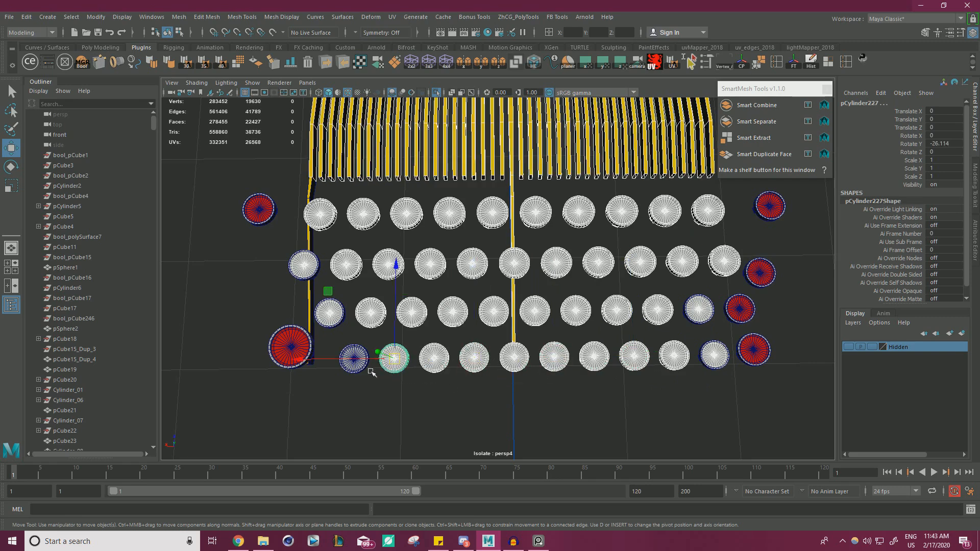
left_click(716, 398)
- Return the red key at the end of the third row to the default grey colour with ModIt
middle_click_drag(726, 351, 651, 358, "alt")
right_click_drag(651, 357, 711, 327, "alt")
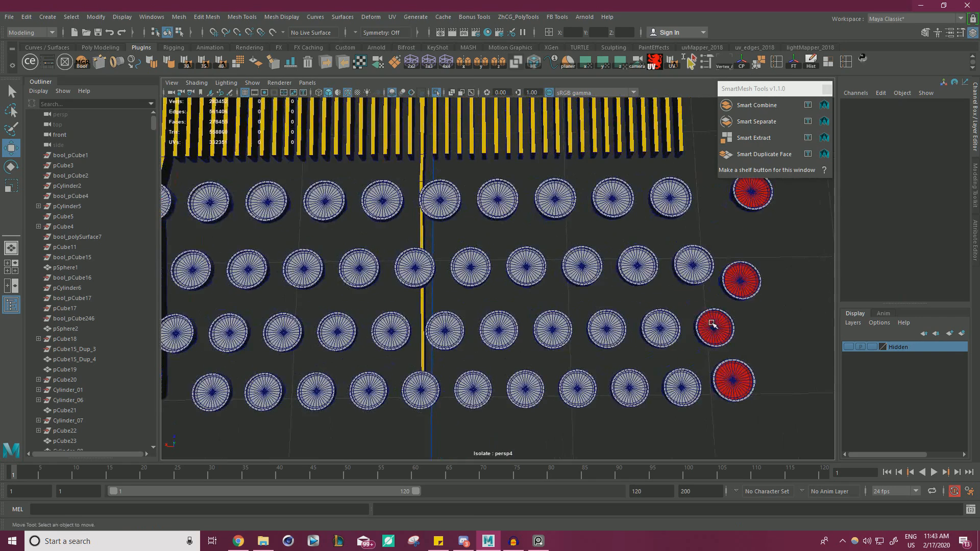
left_click(712, 327)
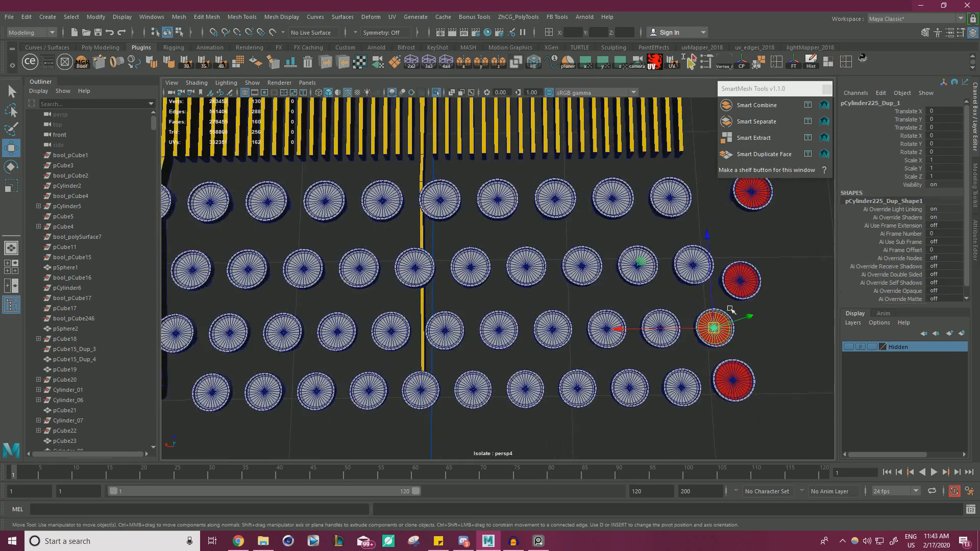
left_click(51, 60)
left_click(809, 187)
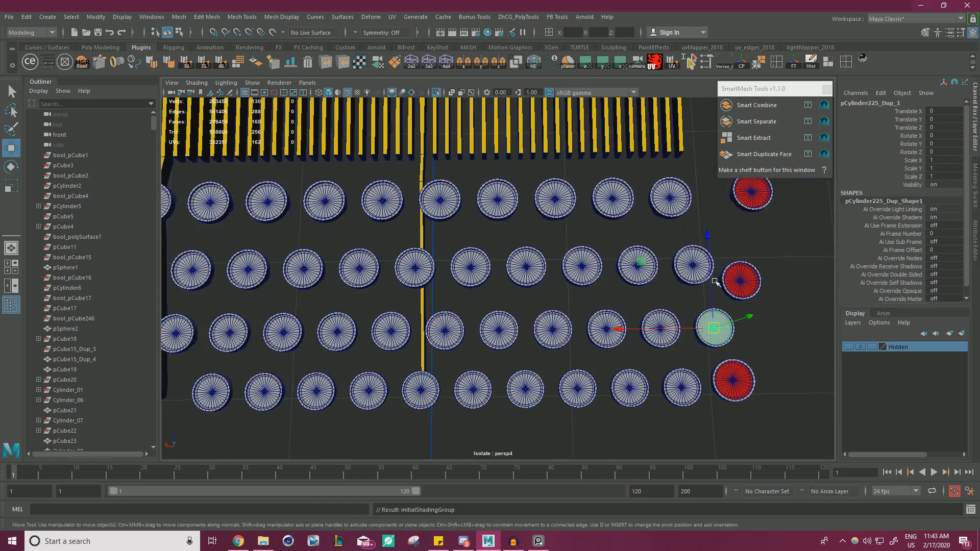
- Check the remaining red keys one by one against the outer bars on both sides of the comb
right_click_drag(716, 280, 679, 337, "alt")
left_click_drag(715, 373, 729, 324, "alt")
left_click(728, 323)
right_click_drag(729, 324, 666, 320, "alt")
middle_click_drag(665, 320, 665, 351, "alt")
right_click_drag(665, 352, 594, 298, "alt")
middle_click_drag(594, 299, 656, 318, "alt")
left_click_drag(656, 318, 646, 341, "alt")
right_click_drag(645, 341, 697, 326, "alt")
middle_click_drag(697, 326, 630, 293, "alt")
left_click_drag(630, 294, 648, 236, "alt")
left_click(618, 232)
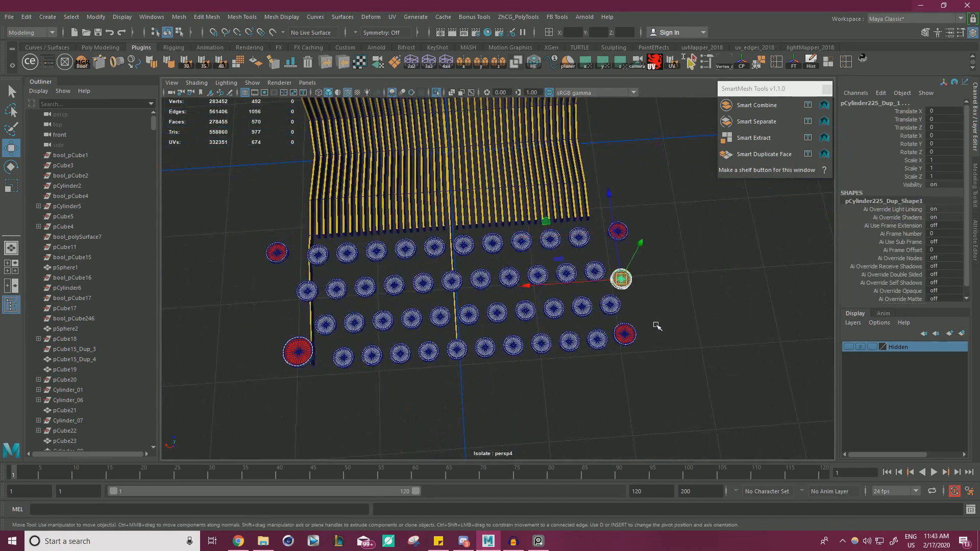
left_click(307, 361)
left_click(276, 259)
left_click_drag(339, 263, 355, 253, "alt")
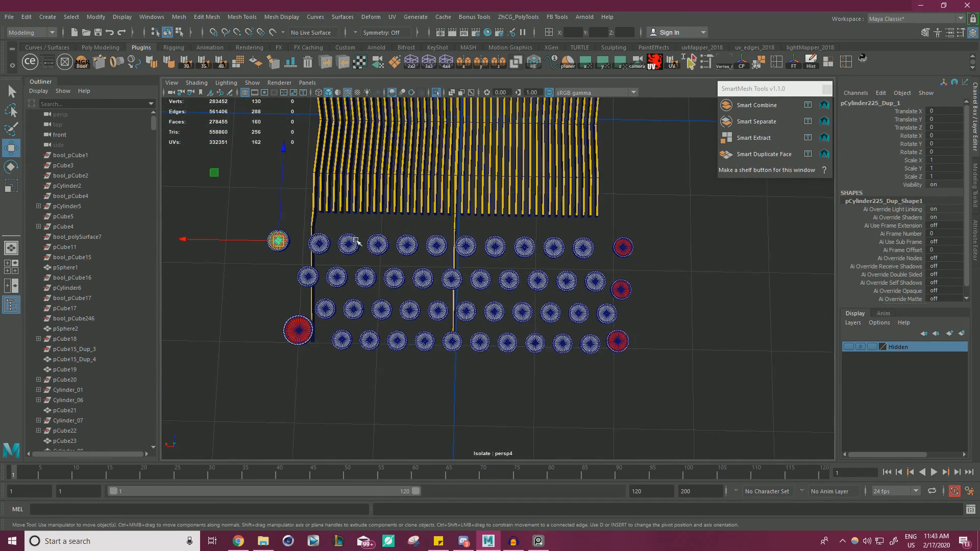
middle_click_drag(287, 151, 306, 208, "alt")
- Select the bar mesh and turn off isolation to show the whole typewriter
left_click(618, 223)
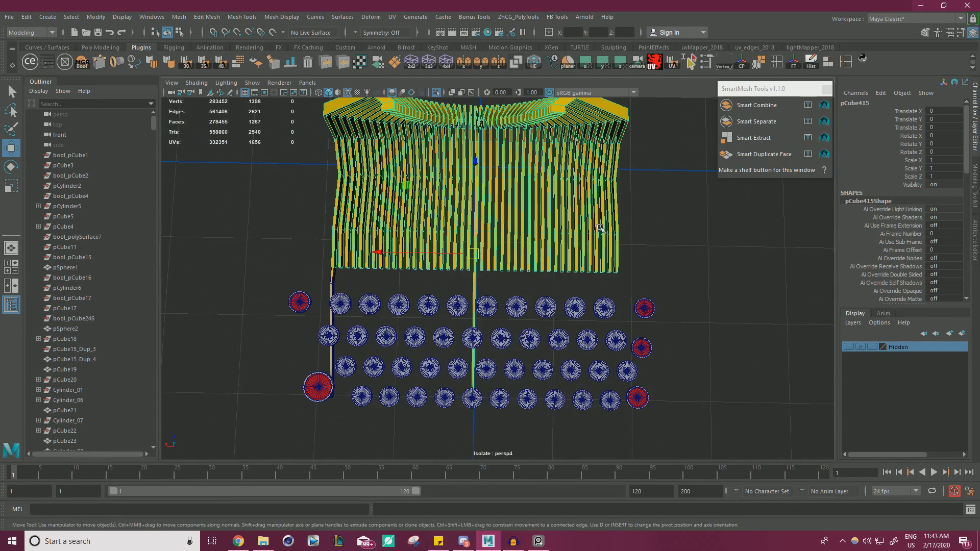
right_click_drag(587, 251, 621, 260, "alt")
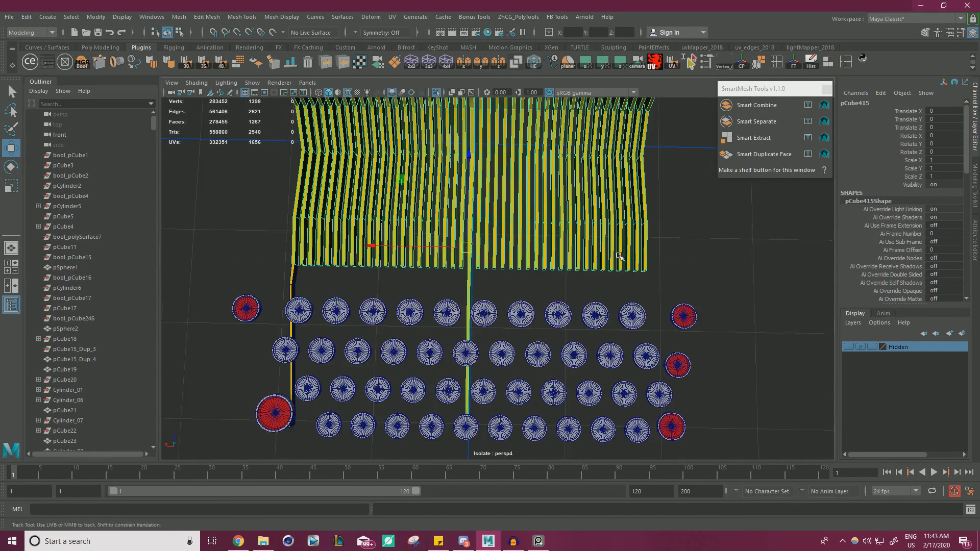
middle_click_drag(621, 260, 584, 265, "alt")
left_click(436, 93)
right_click_drag(434, 258, 179, 280, "alt")
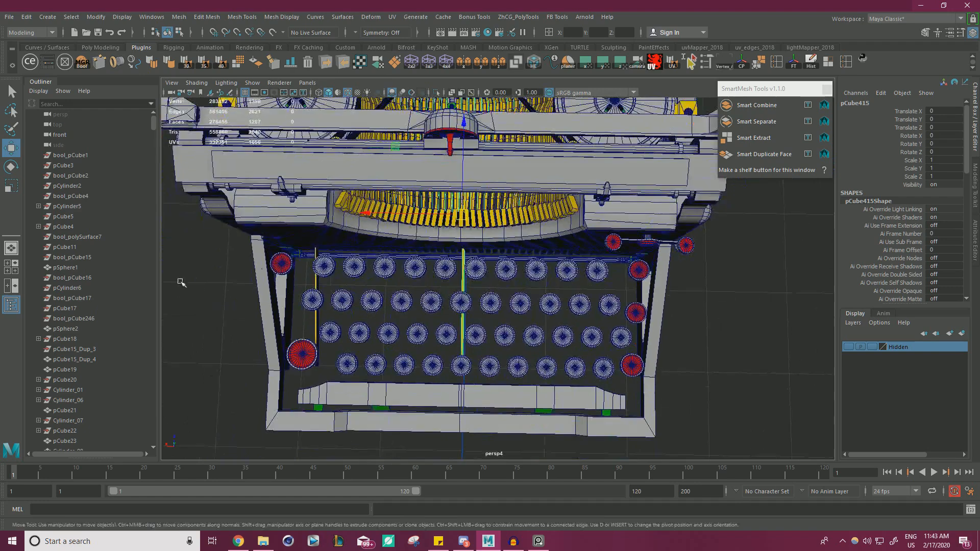
- Switch to the reference board and examine both ends of the lever and comb mechanism in photo 11
left_click(531, 543)
right_click_drag(449, 226, 432, 252)
middle_click_drag(354, 261, 316, 256)
scroll(565, 382, "up", 2)
middle_click_drag(565, 382, 515, 325)
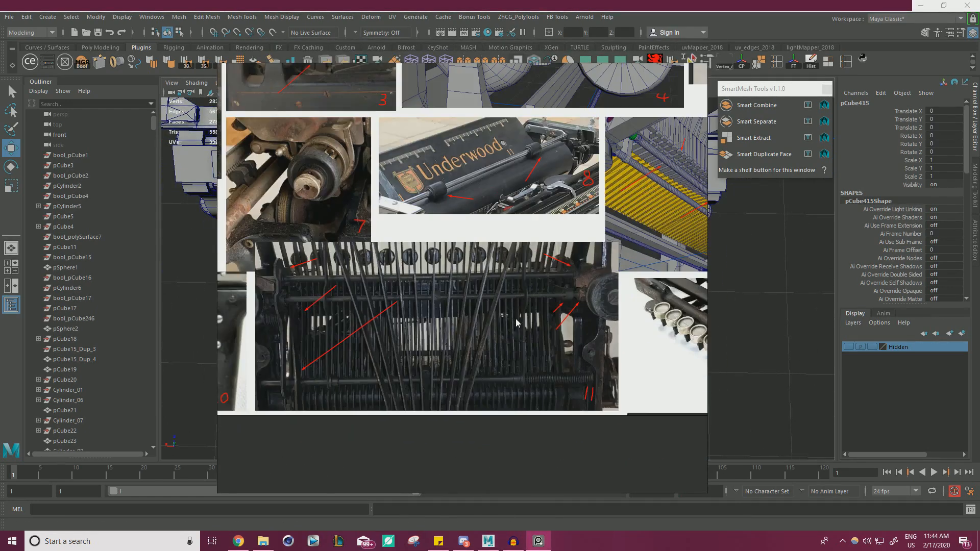
scroll(515, 325, "up", 3)
middle_click_drag(519, 282, 481, 244)
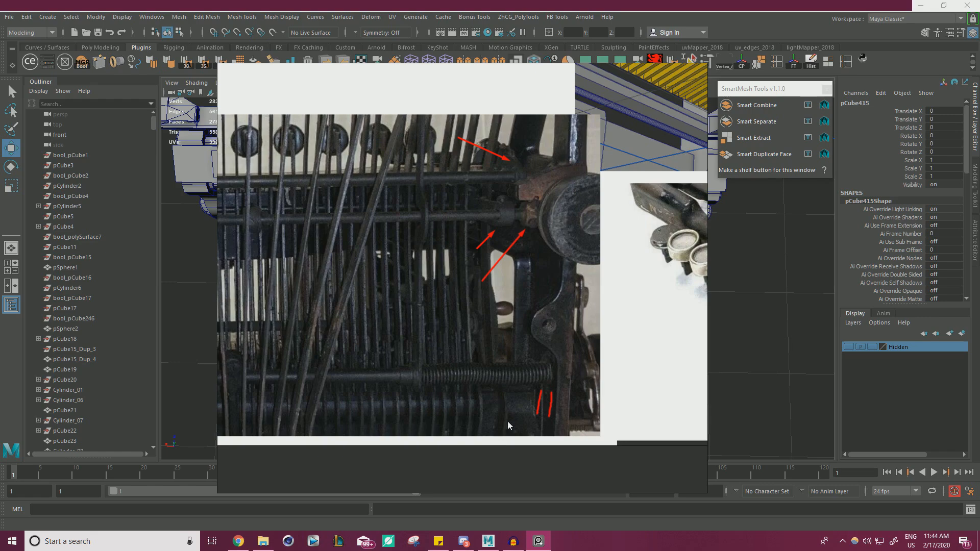
scroll(513, 400, "down", 3)
middle_click_drag(360, 374, 638, 344)
scroll(500, 341, "up", 3)
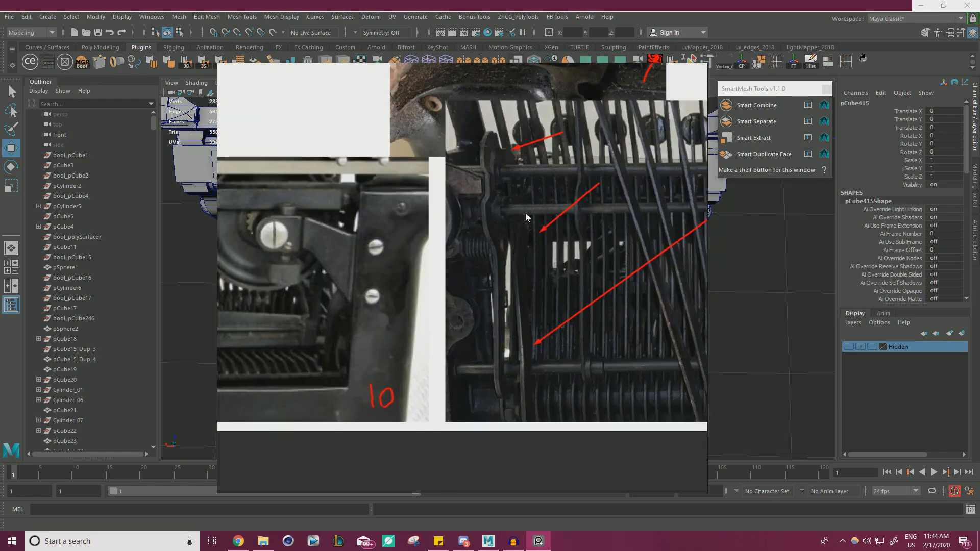
scroll(492, 378, "down", 3)
right_click_drag(504, 346, 0, 368)
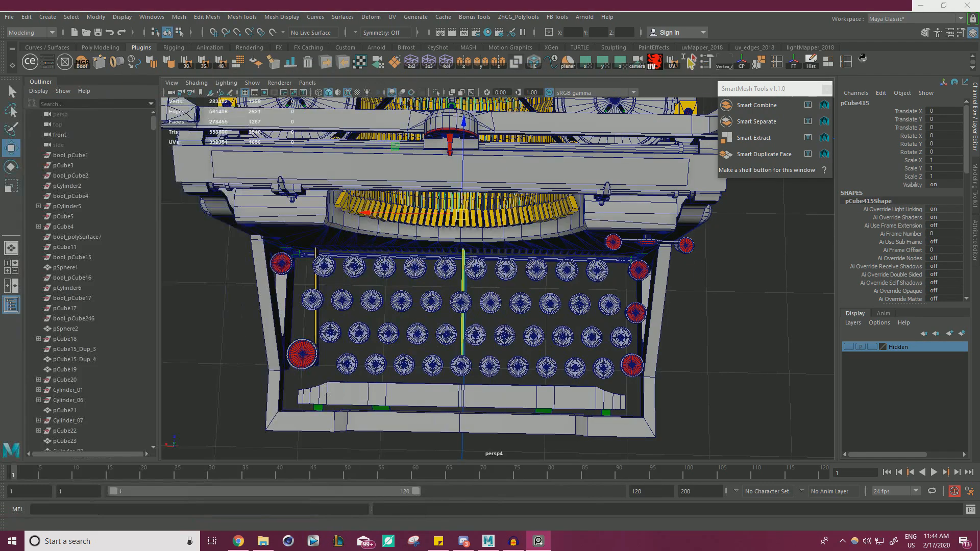
- Select the comb bars together with the duplicated key levers on the keyboard
left_click_drag(599, 296, 629, 269, "alt")
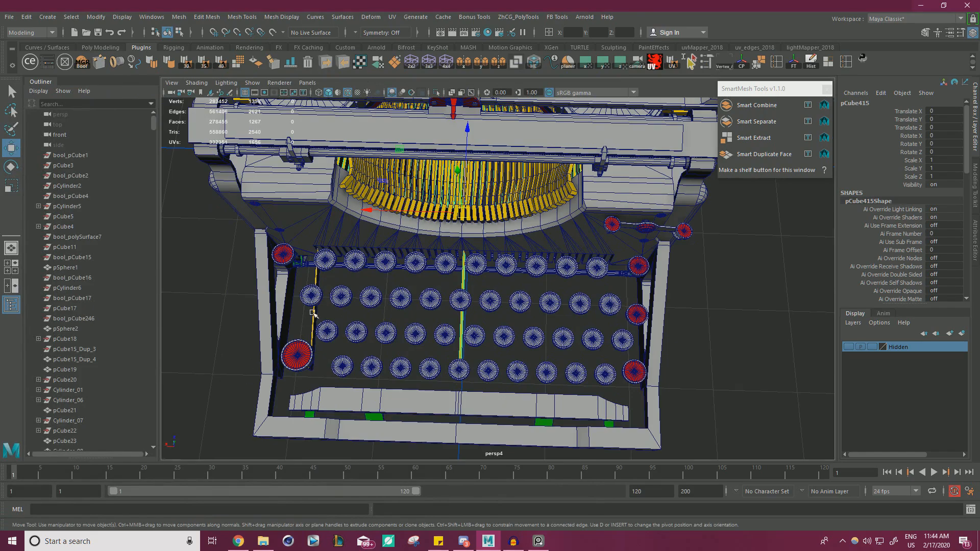
right_click_drag(404, 228, 429, 281, "alt")
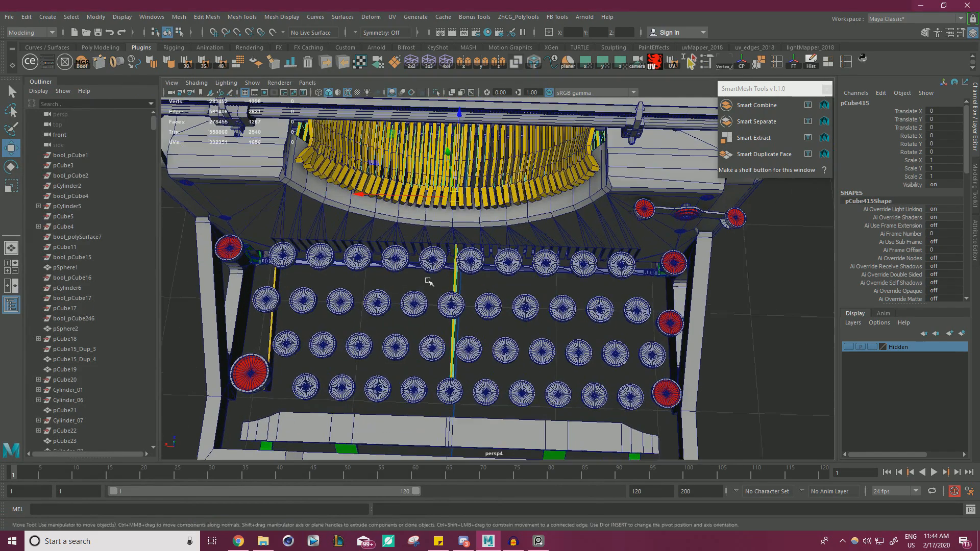
middle_click_drag(377, 323, 491, 322, "alt")
left_click_drag(407, 317, 459, 278, "alt")
right_click_drag(360, 312, 401, 374, "alt")
left_click_drag(401, 373, 500, 335, "alt")
left_click(521, 367)
left_click(585, 192, "shift")
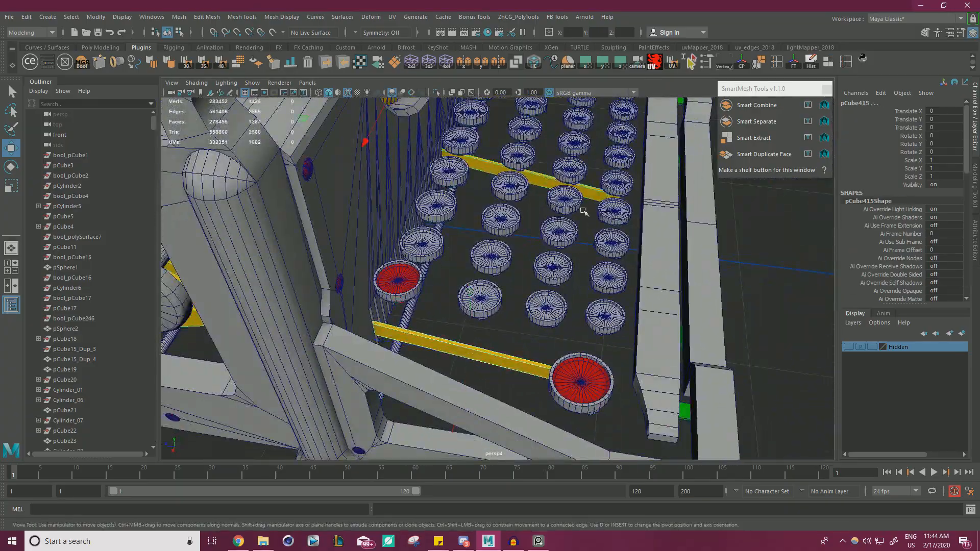
left_click_drag(383, 229, 431, 225, "alt")
left_click_drag(332, 250, 367, 176, "alt")
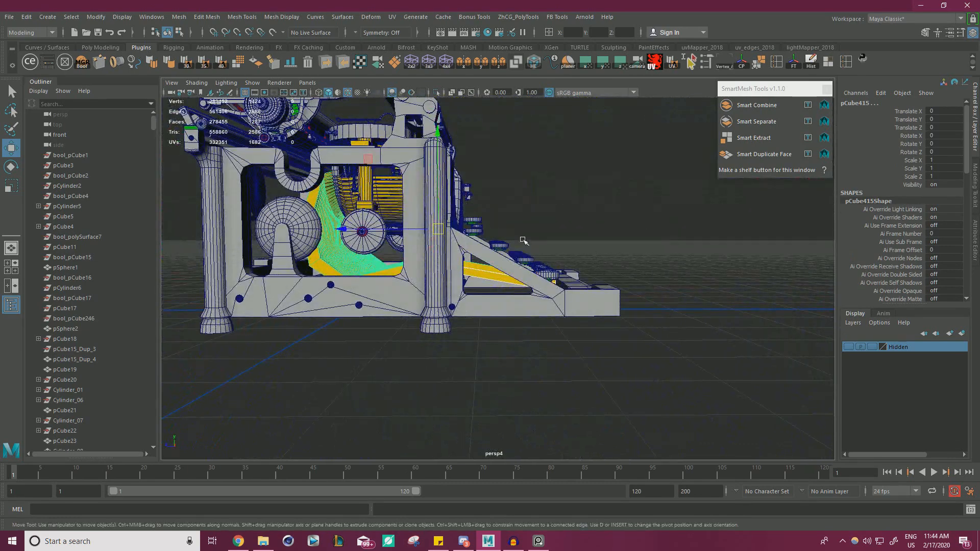
- Add the typewriter keys to the selection and isolate them with the comb bars and levers
left_click_drag(489, 218, 572, 299)
left_click_drag(562, 286, 602, 357, "alt")
right_click_drag(602, 358, 664, 380, "alt")
mouse_move(686, 377)
left_mouse_down("ctrl")
mouse_move(598, 329)
mouse_move(588, 266)
mouse_move(659, 283)
mouse_move(616, 238)
mouse_move(634, 257)
left_mouse_up("ctrl")
left_click(437, 94)
scroll(541, 220, "down", 1)
scroll(612, 245, "up", 2)
left_click_drag(631, 251, 609, 220, "ctrl")
scroll(561, 276, "down", 1)
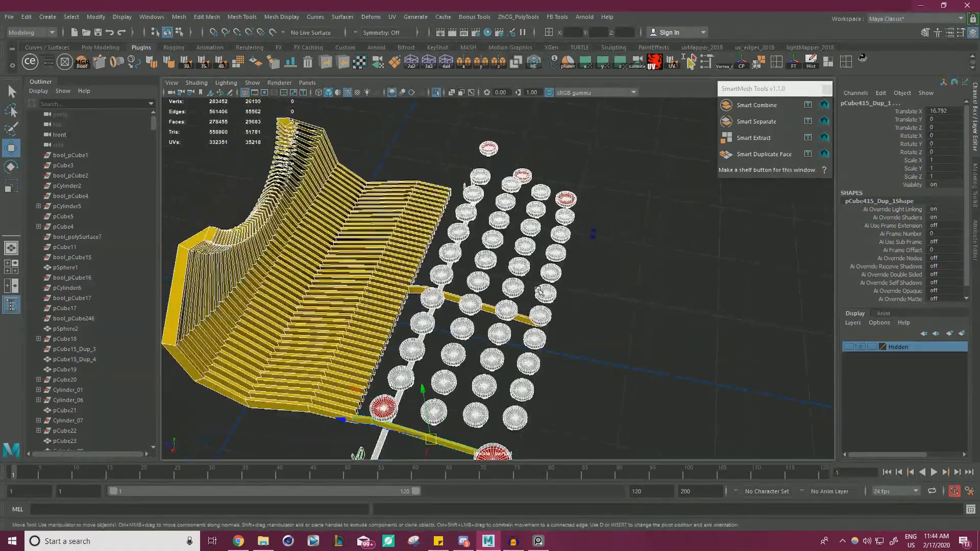
left_click_drag(539, 291, 352, 349, "alt")
left_click_drag(375, 304, 510, 286, "alt")
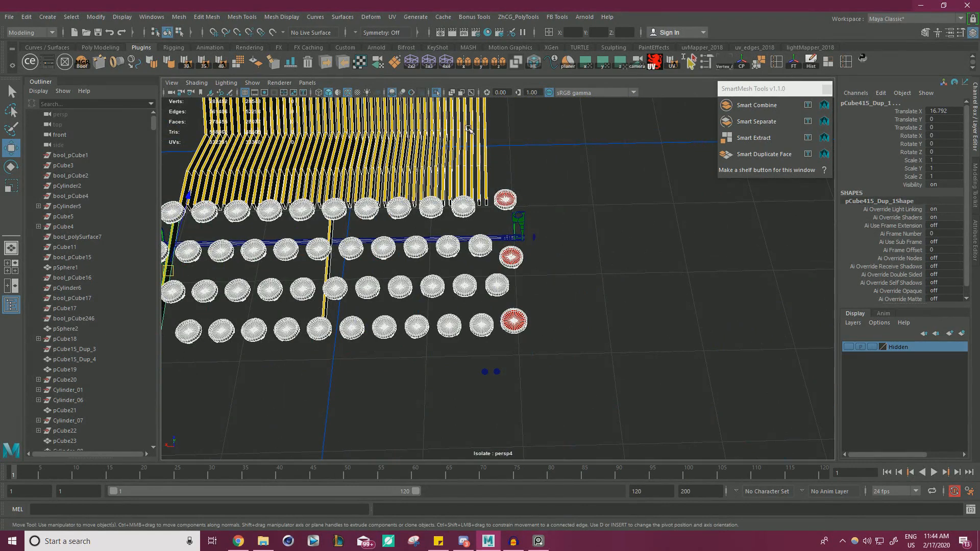
left_click(438, 91)
left_click(437, 91)
- Shorten the outer duplicated lever by moving its end vertices back towards the comb bars
scroll(500, 286, "down", 2)
left_click_drag(521, 423, 567, 402, "alt")
left_click(569, 402)
left_click_drag(479, 364, 511, 264, "alt")
left_click(525, 299)
right_click_drag(507, 314, 469, 247)
left_click_drag(663, 369, 515, 270)
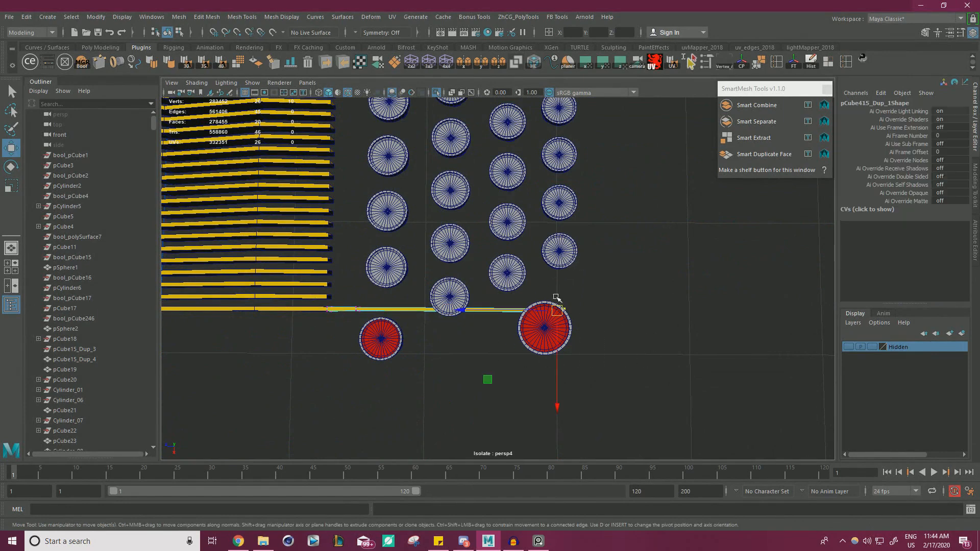
left_click_drag(488, 310, 462, 309)
- Delete the top face of the end block on the outer lever
left_click_drag(351, 377, 395, 253, "alt")
middle_click_drag(395, 254, 491, 385, "alt")
right_click_drag(491, 386, 491, 319, "alt")
left_click_drag(490, 319, 507, 363, "alt")
right_click_drag(507, 363, 498, 326, "alt")
middle_click_drag(499, 326, 506, 267, "alt")
right_click_drag(528, 245, 528, 274)
left_click(504, 285)
key("Delete")
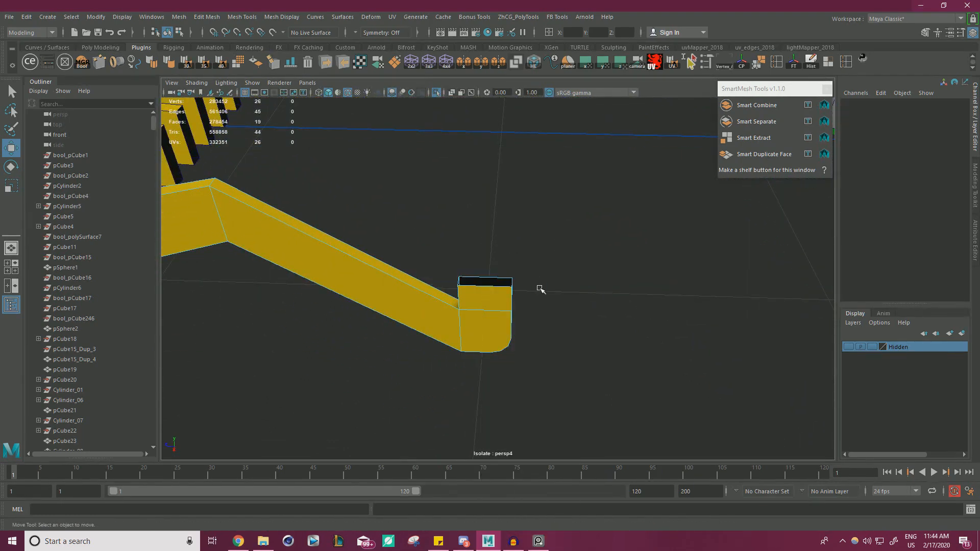
- Select the end block's vertices and snap the move pivot to its top inner corner
right_click_drag(497, 248, 451, 249)
left_click_drag(585, 380, 440, 253)
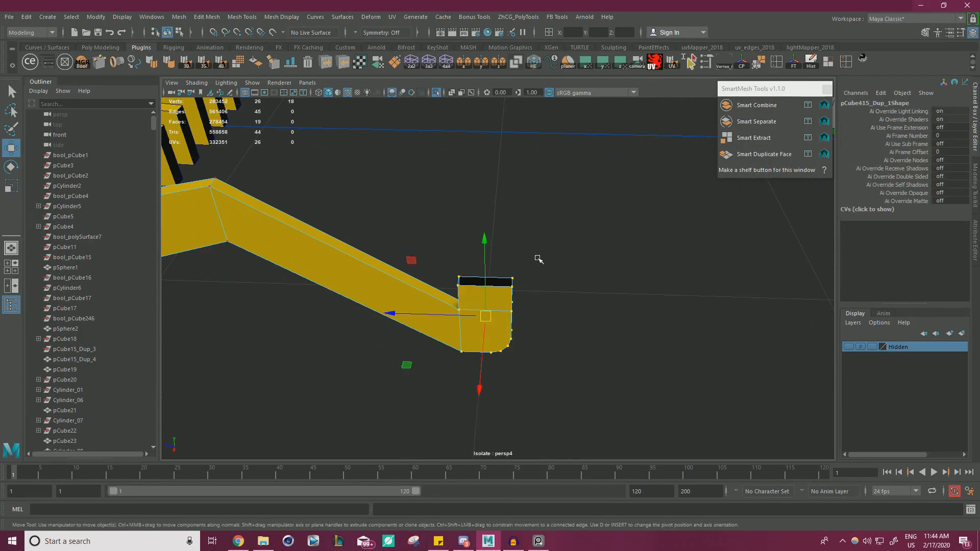
right_click_drag(544, 256, 468, 247, "alt")
middle_click_drag(467, 247, 468, 280, "alt")
left_click_drag(468, 280, 574, 297, "alt")
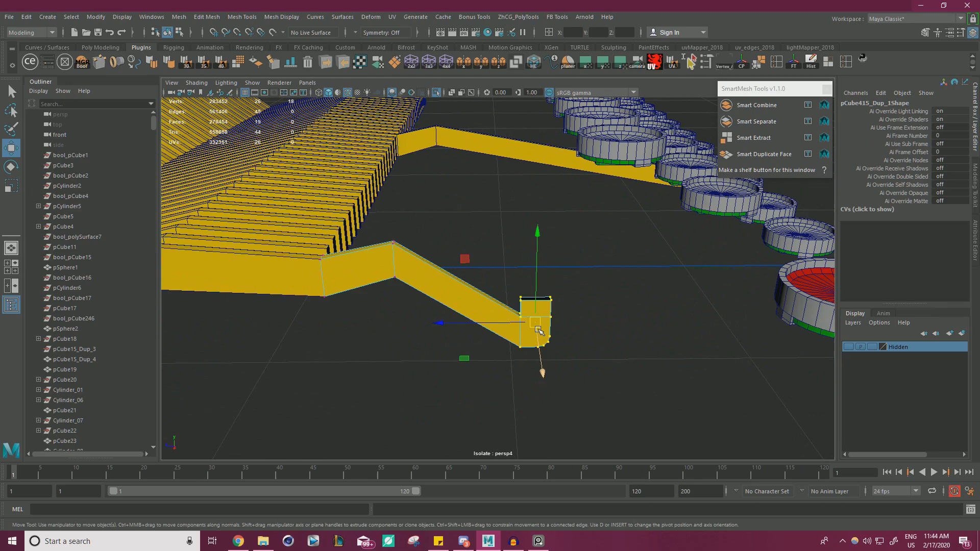
key("d")
key("v")
left_click_drag(536, 323, 521, 298)
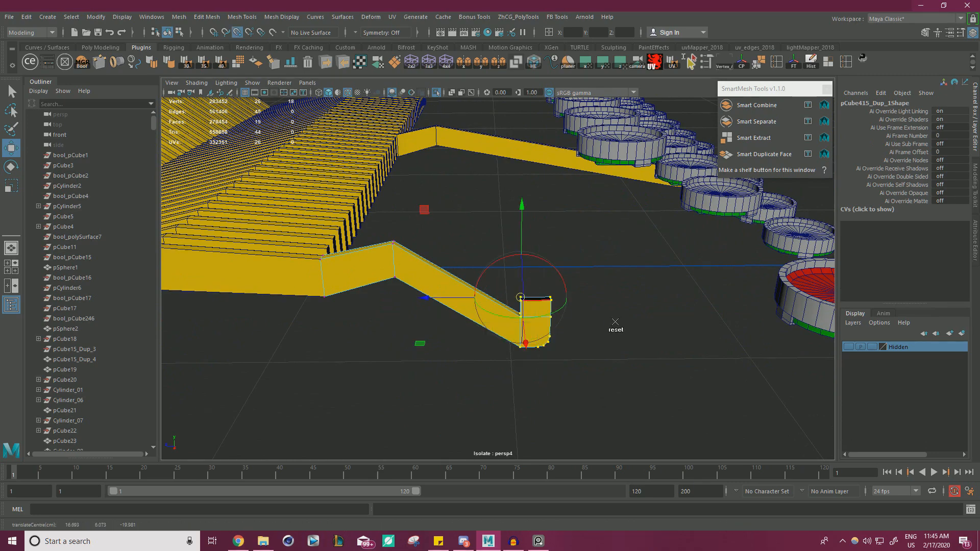
- Snap the lever's end block to the mount under the outer red key of the back row and raise it into place
left_click_drag(551, 333, 514, 326, "alt")
middle_click_drag(462, 296, 412, 86)
key("f")
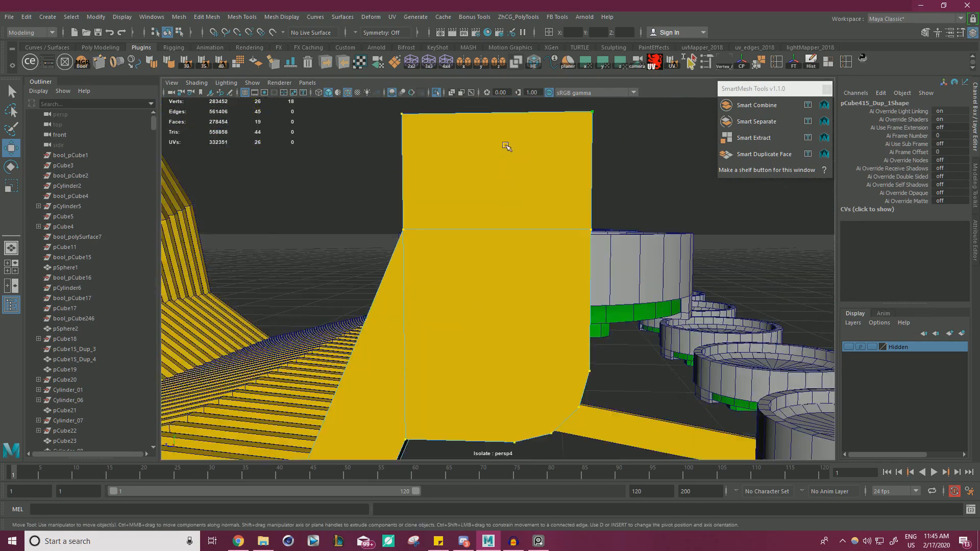
right_click_drag(554, 223, 454, 203, "alt")
left_click_drag(454, 203, 552, 182, "alt")
key("d")
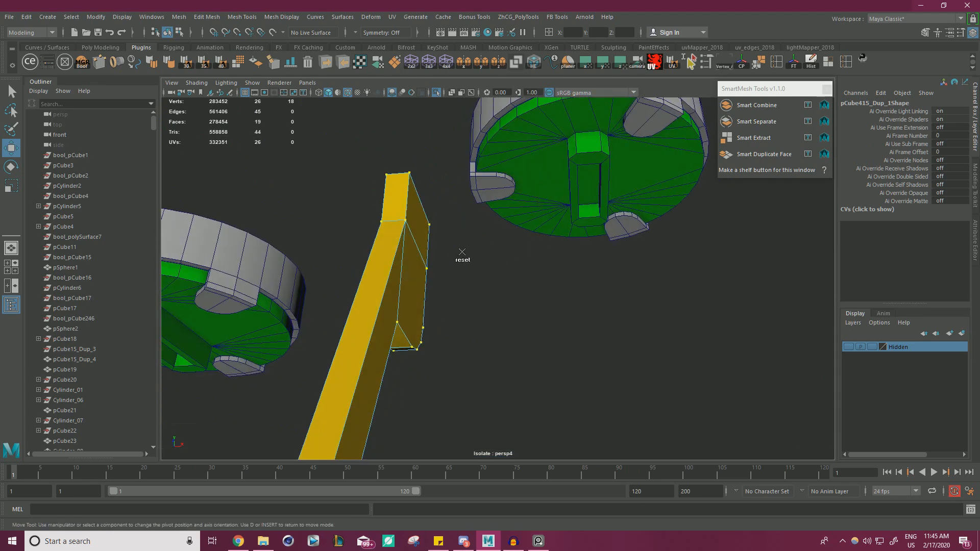
left_click_drag(404, 269, 578, 167)
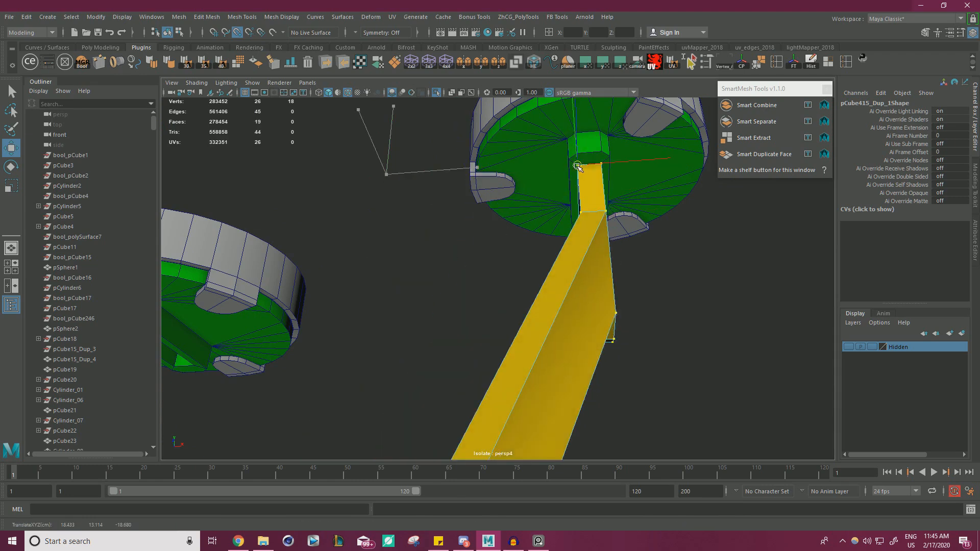
left_click_drag(661, 206, 545, 215, "alt")
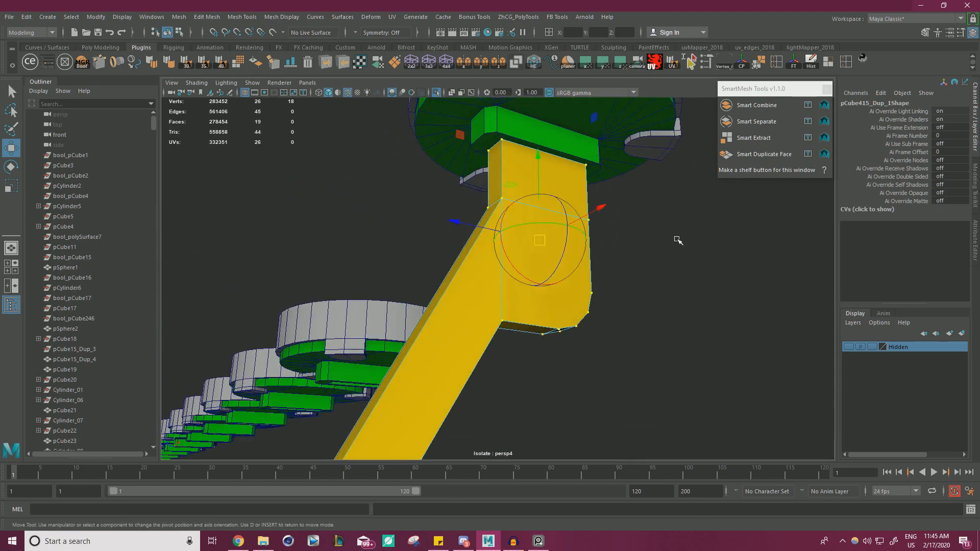
left_click_drag(536, 169, 539, 154)
- Snap the lower vertices of the end block down to the lever's base height to form a tall vertical post
right_click_drag(450, 189, 353, 230, "alt")
left_click_drag(352, 230, 555, 312, "alt")
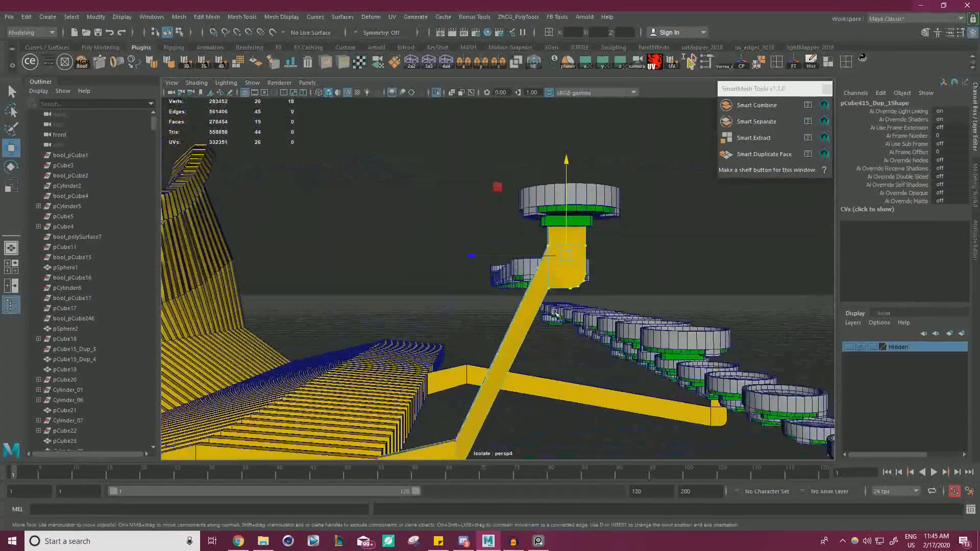
left_click_drag(571, 232, 579, 285, "alt")
left_click_drag(524, 226, 497, 275, "alt")
key("v")
left_click_drag(490, 179, 391, 264)
mouse_move(534, 286)
left_mouse_down("alt")
mouse_move(531, 306)
mouse_move(554, 313)
mouse_move(543, 345)
mouse_move(546, 269)
mouse_move(522, 299)
left_mouse_up("alt")
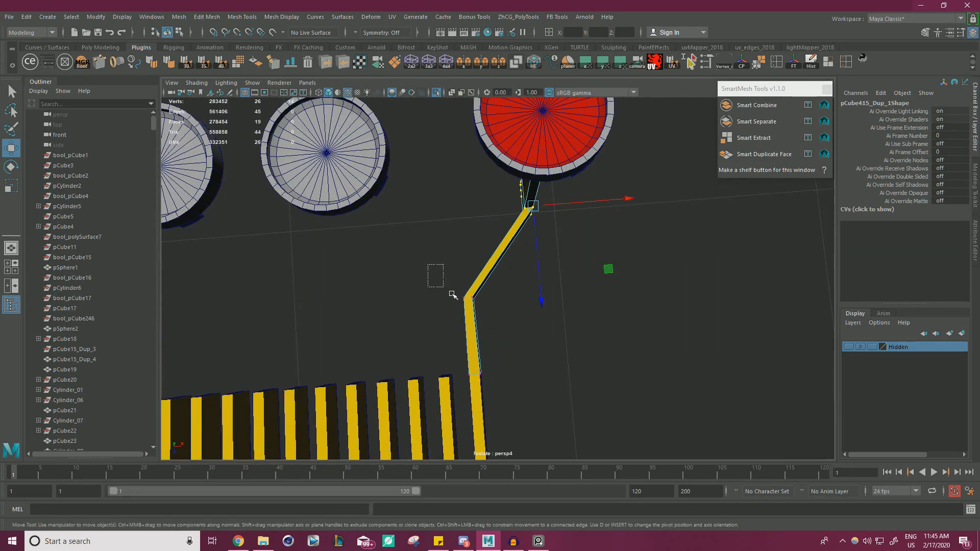
- Reposition the vertices at the outer lever's bend, aligning them with the middle lever's bend, and return to object mode
key("d")
left_click(678, 260)
left_click_drag(518, 323, 471, 313, "alt")
middle_click_drag(438, 351, 421, 365)
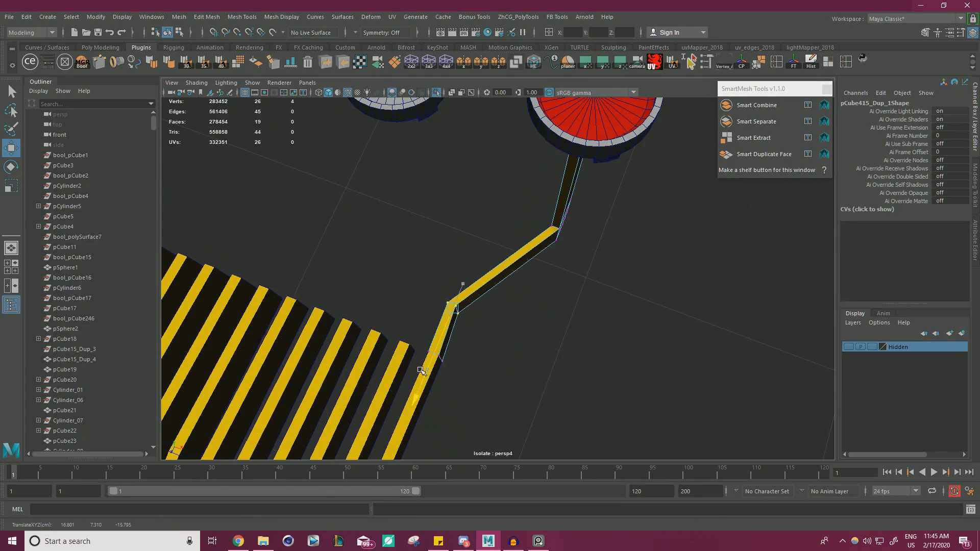
left_click_drag(417, 375, 497, 228, "alt")
key("v")
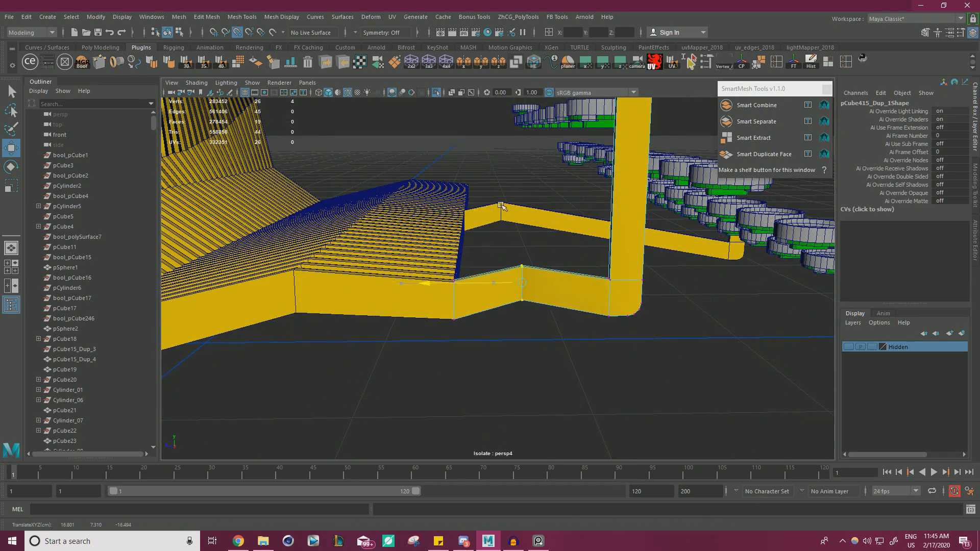
right_click_drag(630, 249, 667, 228)
- Isolate the levers, comb bars and keys together with the typewriter's frame and body housing
right_click_drag(531, 271, 450, 289, "alt")
left_click_drag(440, 127, 381, 159, "alt")
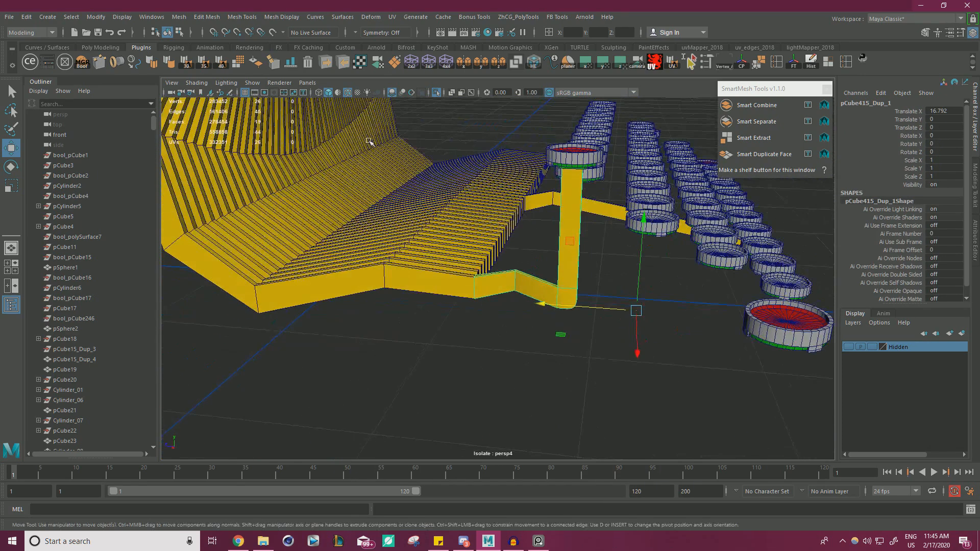
right_click_drag(434, 225, 329, 254, "alt")
left_click_drag(722, 361, 425, 119)
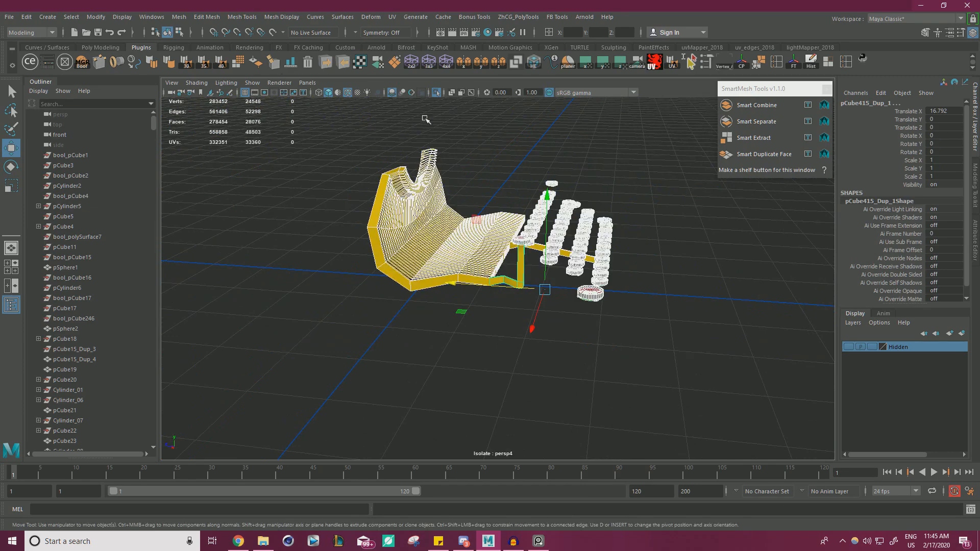
left_click(436, 93)
scroll(593, 293, "up", 3)
left_click(508, 287)
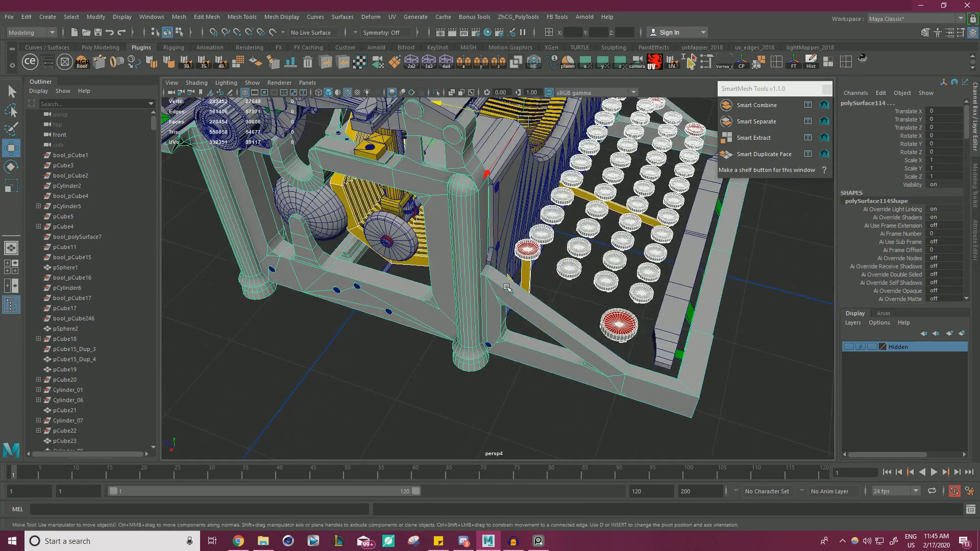
left_click(435, 93)
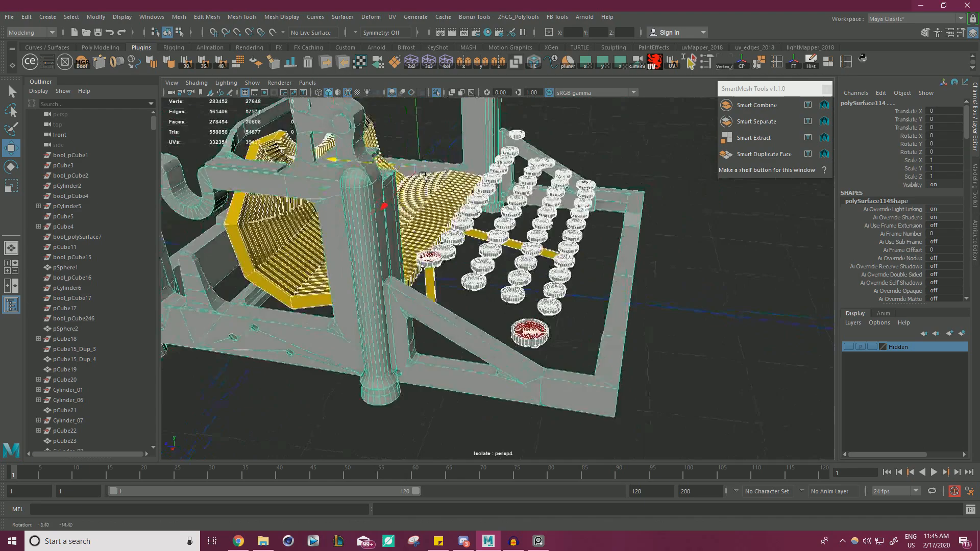
left_click(437, 92)
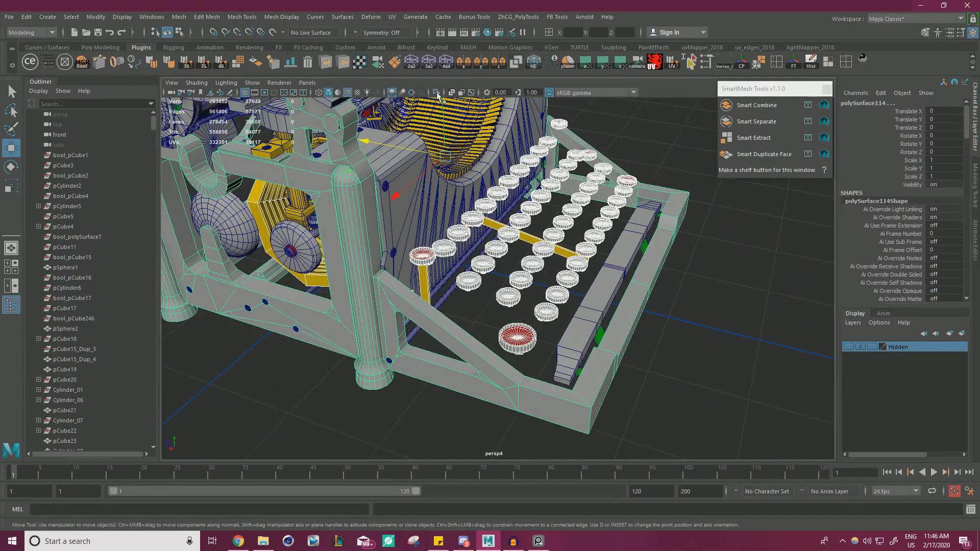
left_click(413, 219)
left_click_drag(421, 119, 368, 128, "alt")
left_click(436, 92)
- Examine how the outer lever runs from the comb to the red key past the frame and neighbouring keys
left_click_drag(574, 301, 505, 333, "alt")
left_click(629, 347)
middle_click_drag(505, 333, 560, 358, "alt")
right_click_drag(561, 358, 641, 366, "alt")
left_click_drag(642, 365, 526, 378, "alt")
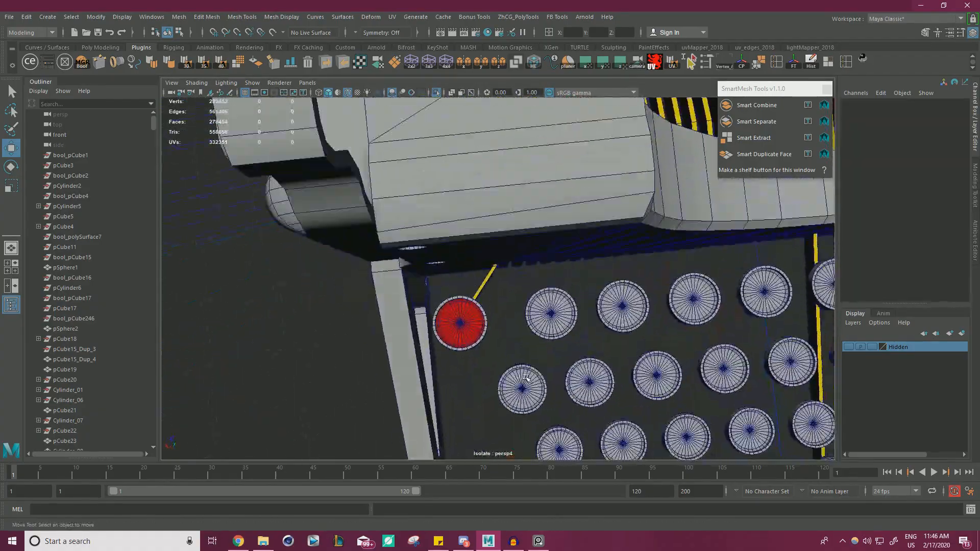
right_click_drag(526, 378, 602, 382, "alt")
left_click_drag(602, 382, 490, 278, "alt")
right_click_drag(491, 278, 416, 300, "alt")
middle_click_drag(488, 342, 482, 257, "alt")
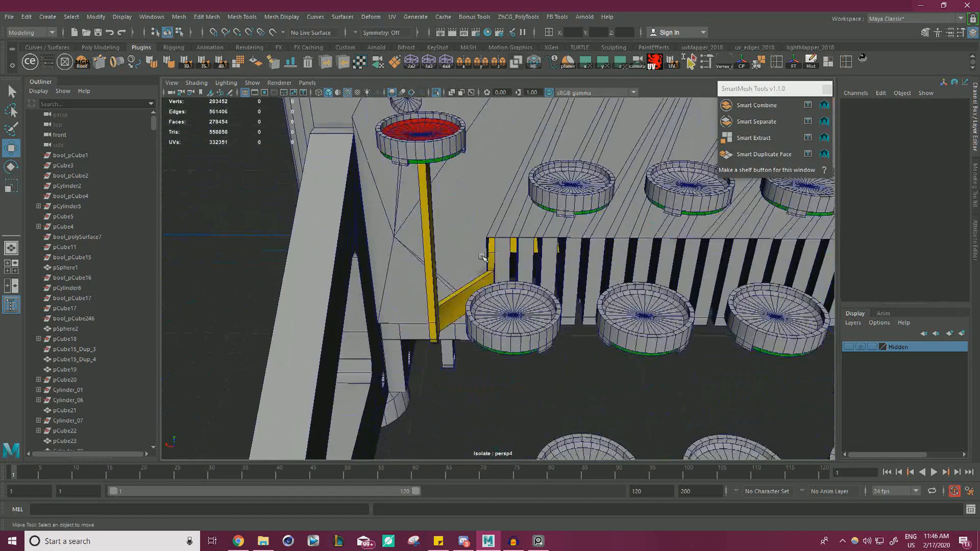
mouse_move(483, 257)
left_mouse_down("alt")
mouse_move(444, 266)
mouse_move(468, 294)
mouse_move(482, 274)
left_mouse_up("alt")
- Move the outer lever's post vertices forward from the red key to the first key of the second row
left_click(444, 267)
right_click_drag(482, 274, 506, 262, "alt")
right_click_drag(508, 228, 471, 228)
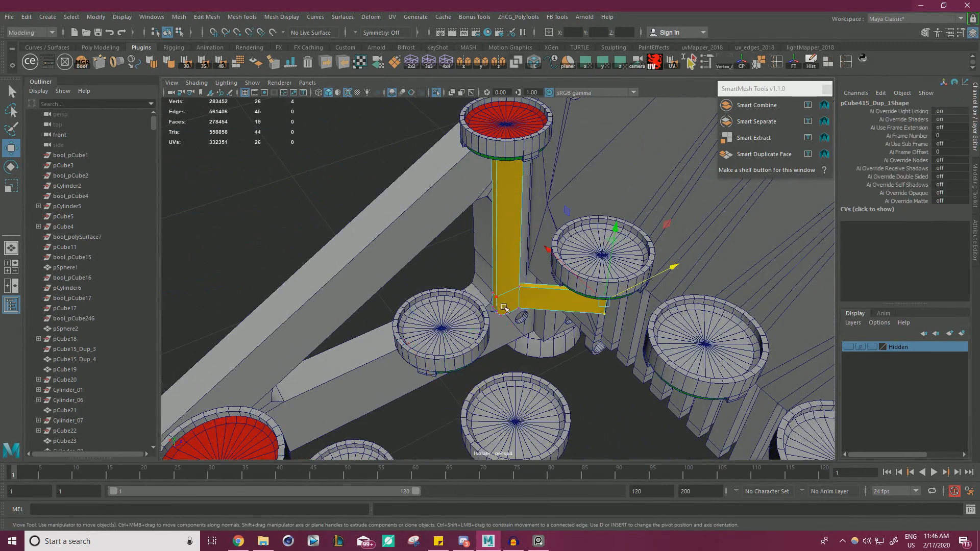
key("4")
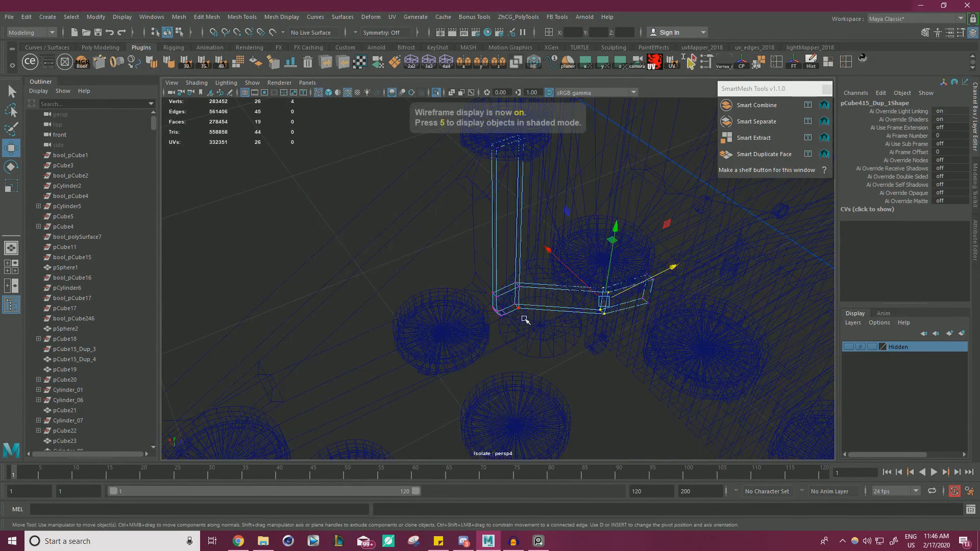
key("5")
mouse_move(529, 269)
left_mouse_down("alt")
mouse_move(598, 293)
mouse_move(397, 251)
mouse_move(400, 230)
left_mouse_up("alt")
right_click_drag(412, 234, 518, 253, "alt")
left_click_drag(519, 254, 559, 217, "alt")
left_click_drag(389, 242, 430, 257)
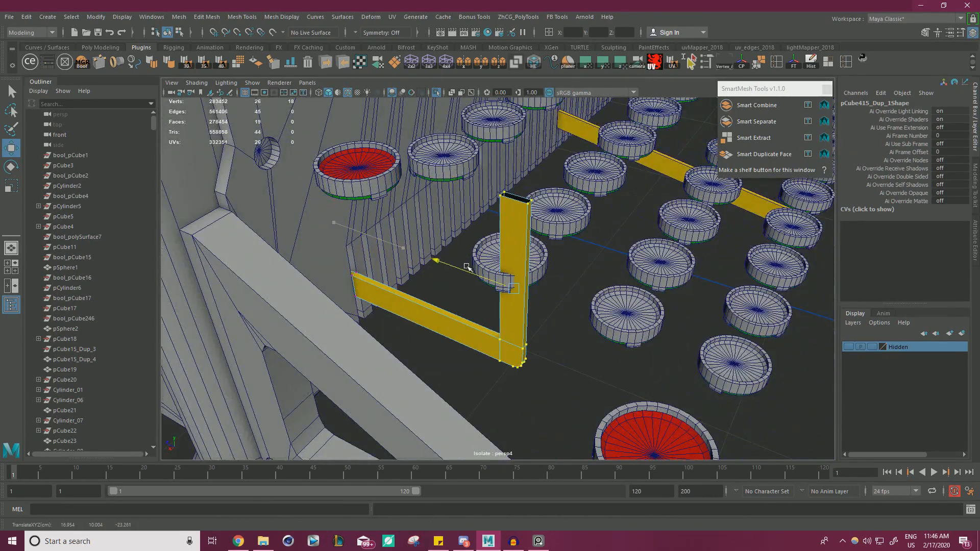
- Align the lever's post with the slot in the underside of the second row's first key
right_click_drag(469, 267, 588, 291, "alt")
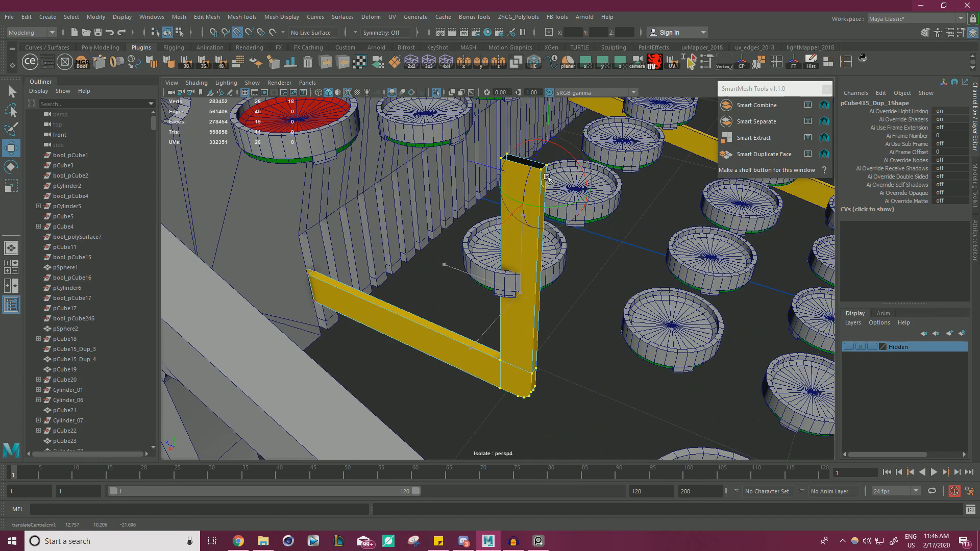
left_click_drag(543, 171, 473, 249, "alt")
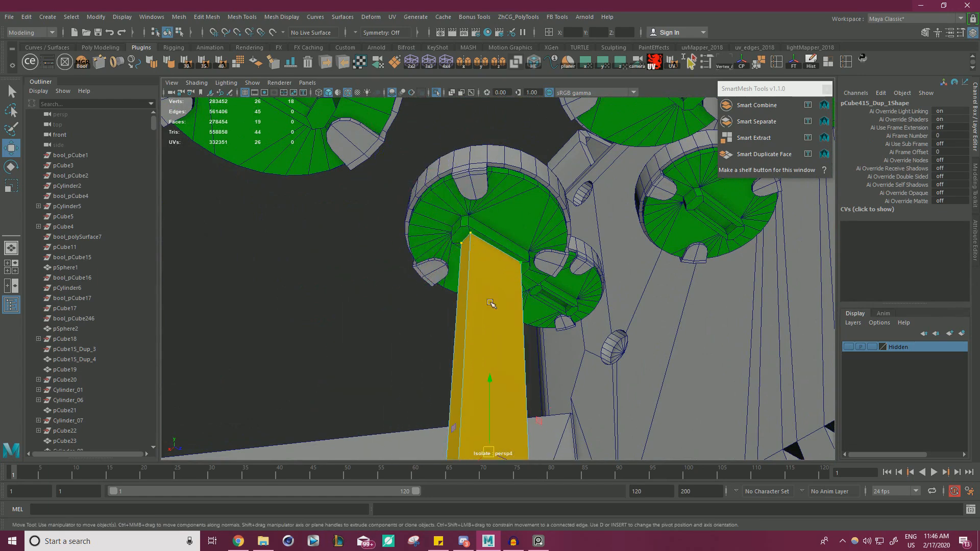
left_click_drag(552, 333, 494, 283, "alt")
right_click_drag(494, 284, 552, 341, "alt")
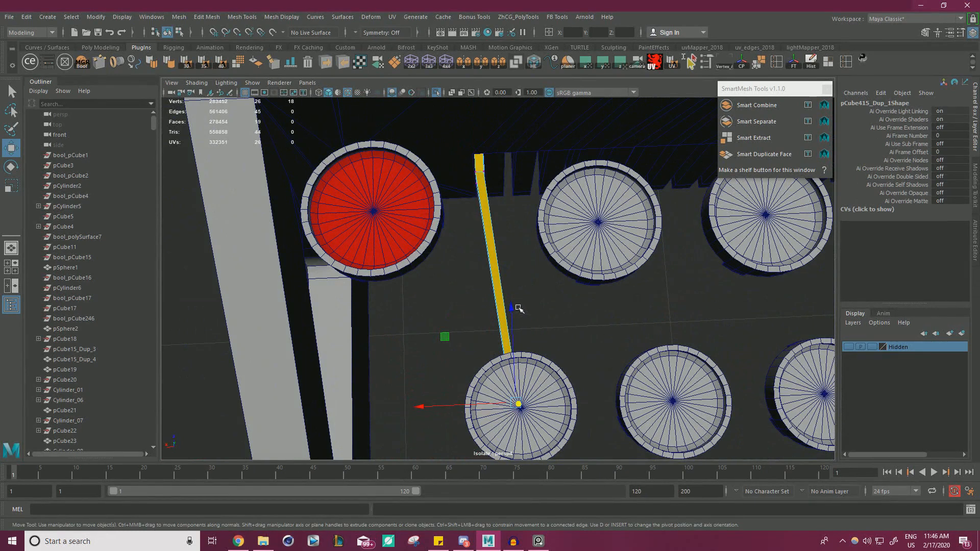
- Try bending the outer lever by inserting an edge loop across its arm near the comb and pulling it sideways
left_click_drag(518, 308, 519, 320, "alt")
key("ctrl+shift+x")
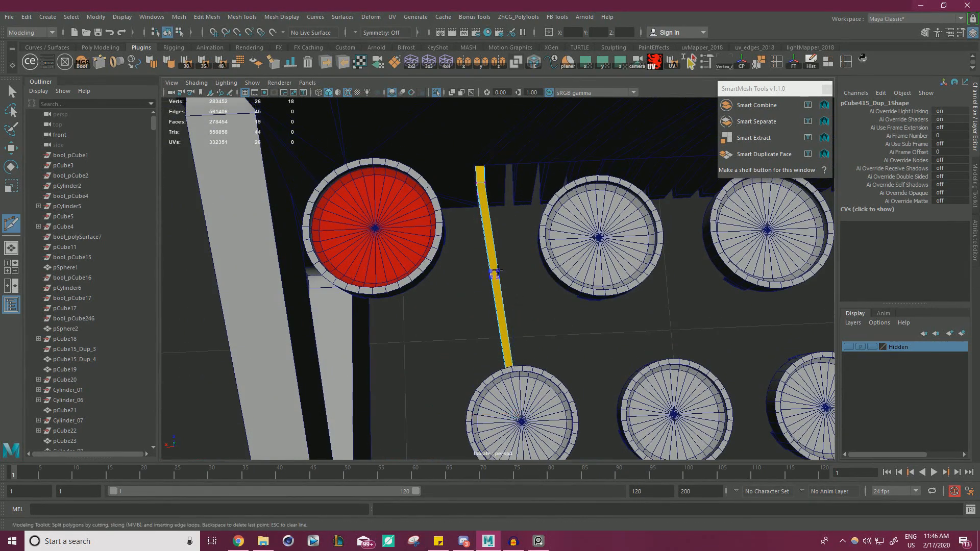
left_click(490, 245, "ctrl")
key("w")
right_click_drag(486, 234, 486, 207)
double_click(488, 234)
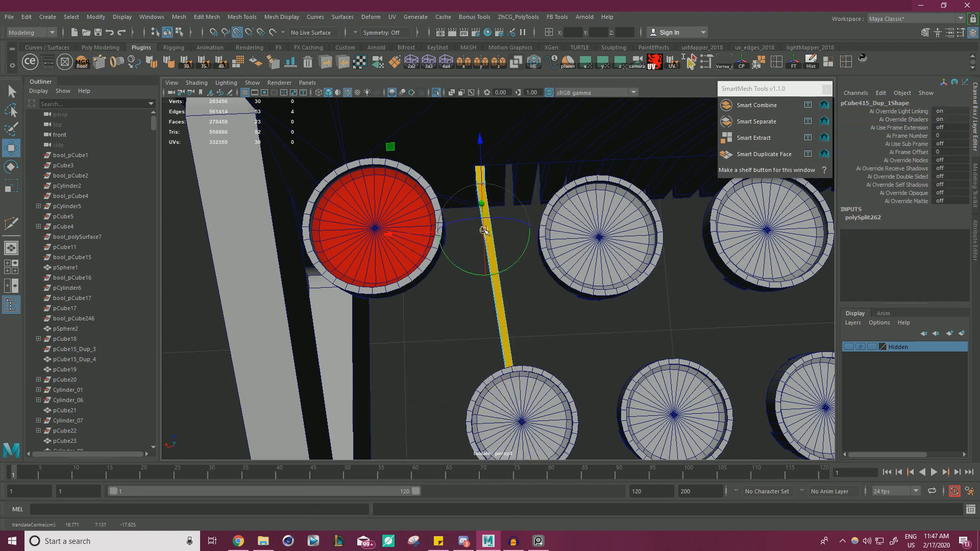
left_click_drag(452, 232, 474, 197)
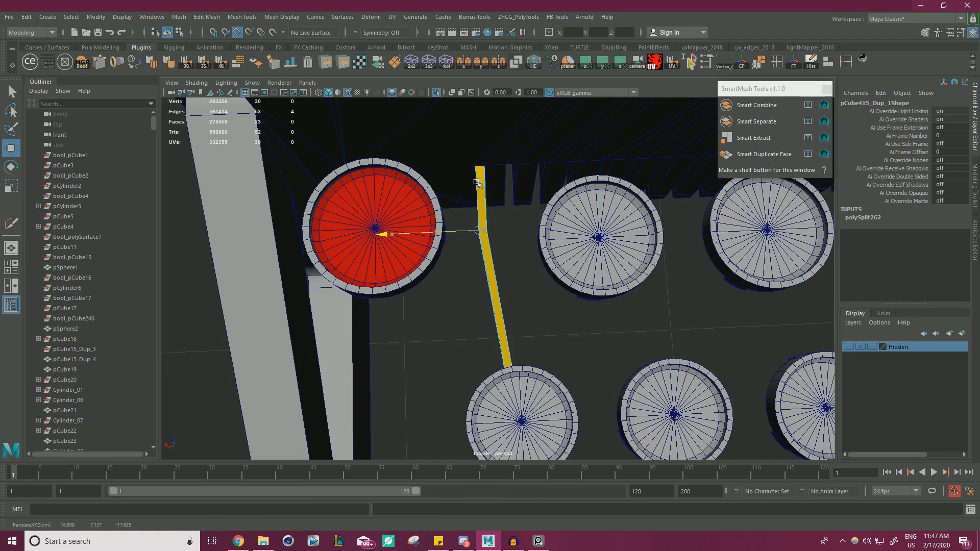
left_click_drag(544, 230, 480, 241, "alt")
left_click_drag(347, 268, 362, 272)
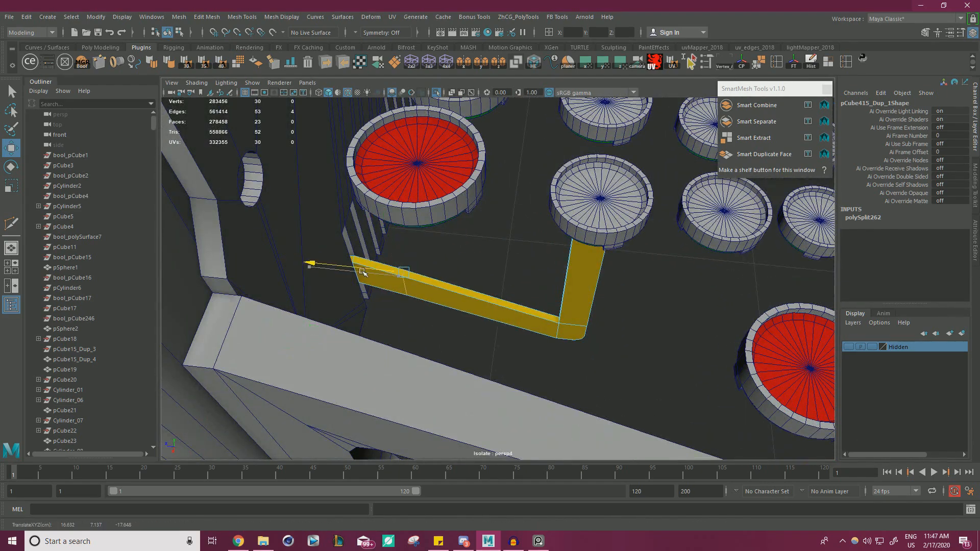
- Try sliding the edge loop along the lever's arm towards the post, undo the move and delete the loop
left_click_drag(480, 298, 426, 289, "alt")
key("d")
left_click(506, 284)
left_click_drag(468, 275, 454, 271)
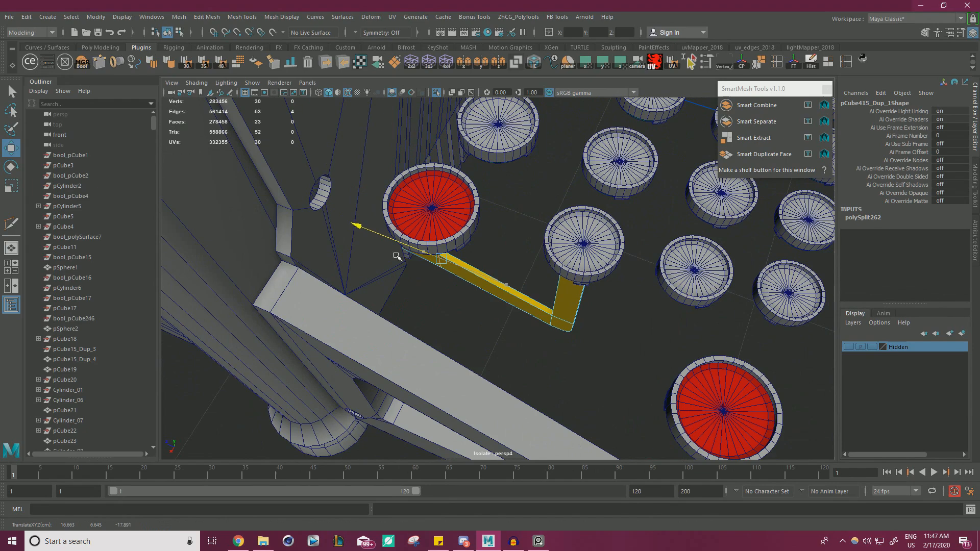
left_click_drag(399, 258, 505, 217, "alt")
left_click_drag(518, 165, 513, 216)
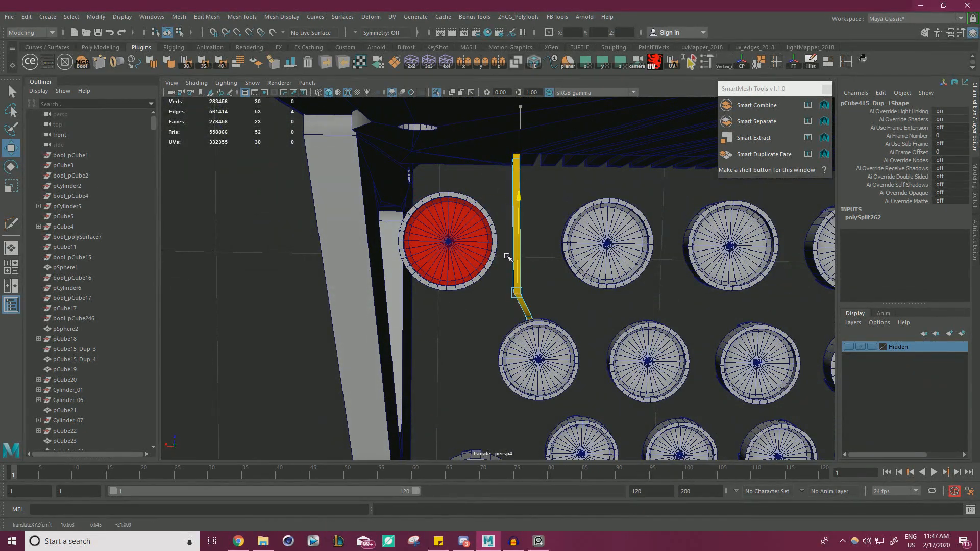
left_click_drag(449, 218, 521, 263, "alt")
key("ctrl+z")
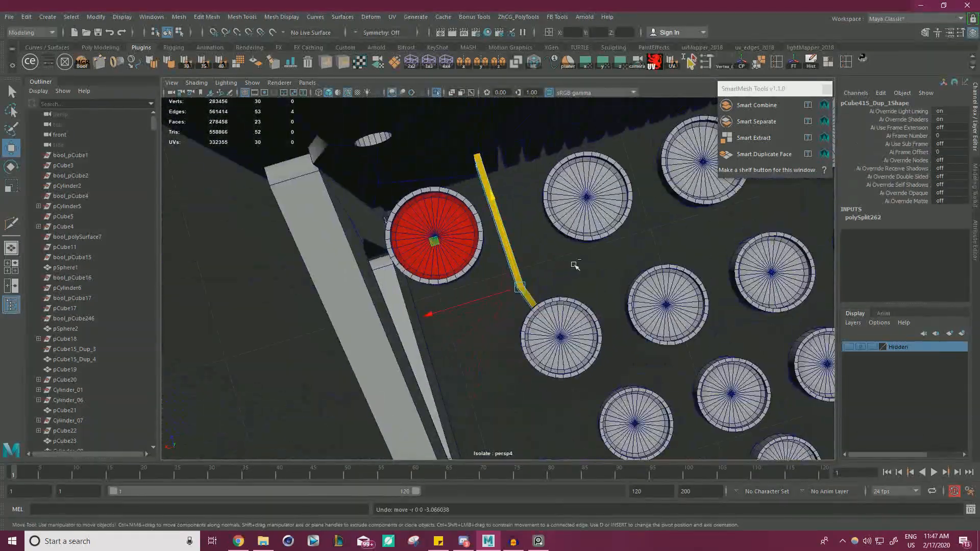
key("Delete")
- Insert an edge loop across the outer lever's arm just before its post and select it
left_click_drag(560, 258, 563, 231, "alt")
right_click_drag(567, 281, 644, 341, "alt")
middle_click_drag(644, 341, 576, 273, "alt")
key("ctrl+shift+x")
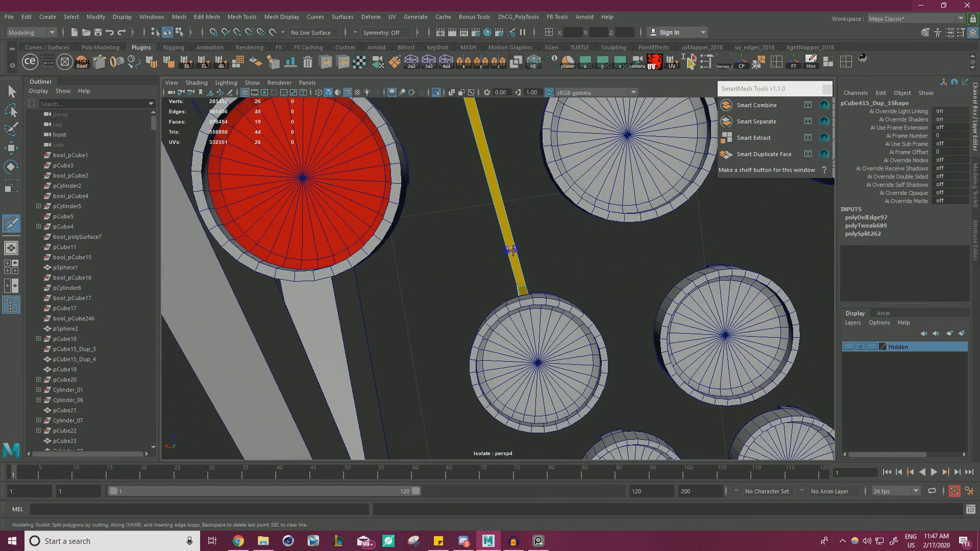
key("w")
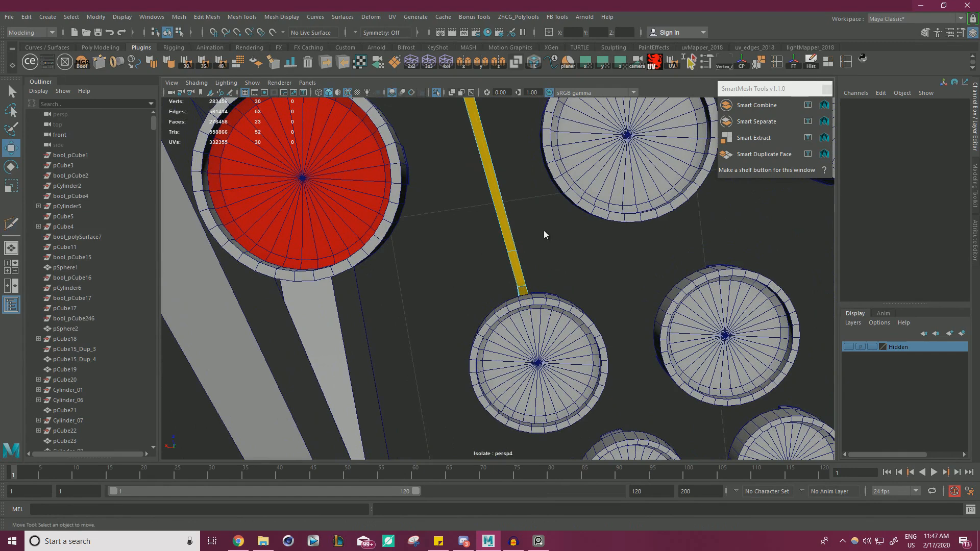
left_click(512, 252)
- Shift the edge loop sideways so the arm runs straight out from the comb and bends just before the post
left_click_drag(547, 263, 568, 268, "alt")
key("d")
right_click_drag(568, 268, 551, 292, "alt")
left_click_drag(551, 292, 570, 293, "alt")
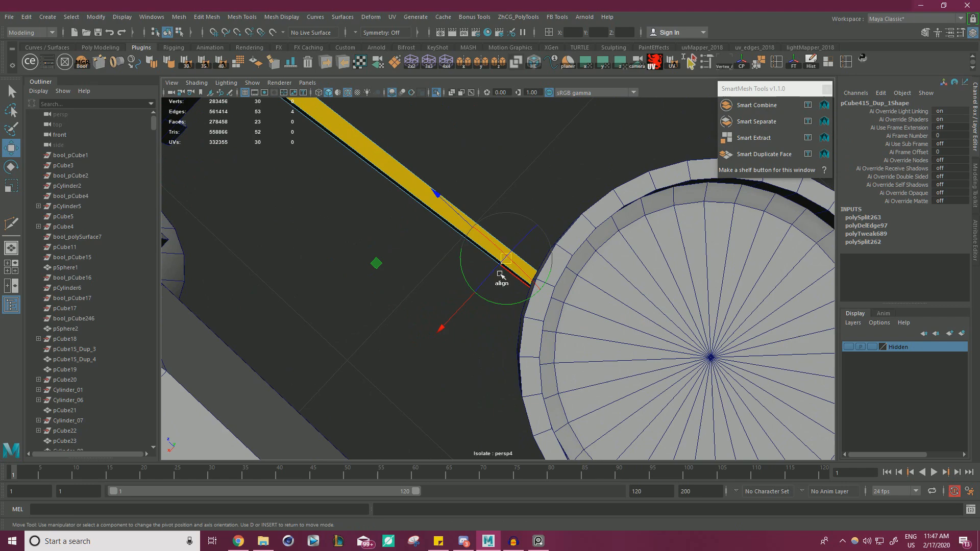
key("d")
left_click_drag(583, 259, 620, 260, "alt")
right_click_drag(621, 259, 456, 252, "alt")
left_click_drag(456, 251, 472, 261, "alt")
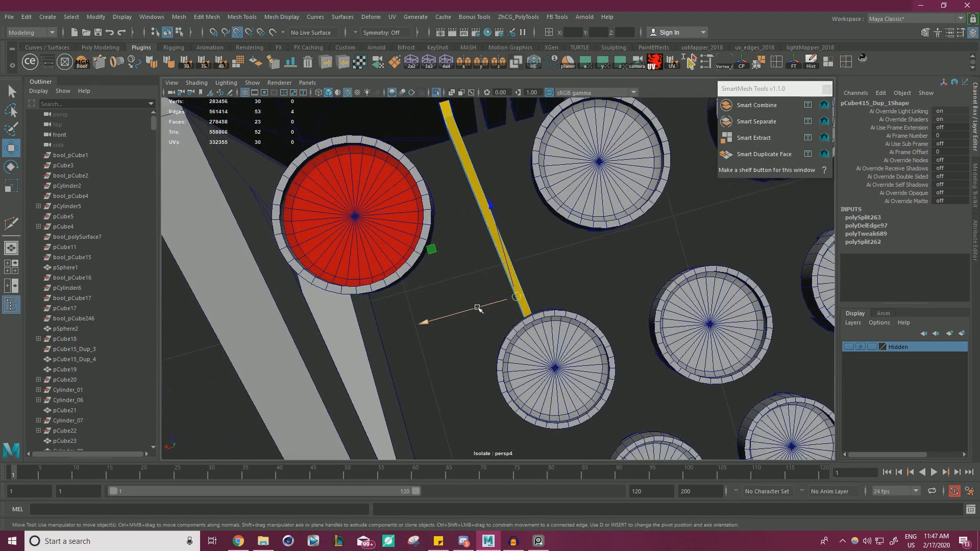
left_click_drag(478, 308, 458, 150)
- Examine the bent outer lever's run between the comb bars and its key, and return to object mode
right_click_drag(543, 217, 477, 227, "alt")
left_click_drag(477, 245, 486, 331, "alt")
right_click_drag(510, 316, 442, 304, "alt")
left_click_drag(443, 304, 500, 256, "alt")
right_click_drag(500, 255, 456, 253, "alt")
left_click_drag(457, 254, 534, 335, "alt")
right_click_drag(534, 335, 609, 342, "alt")
left_click_drag(609, 342, 525, 323, "alt")
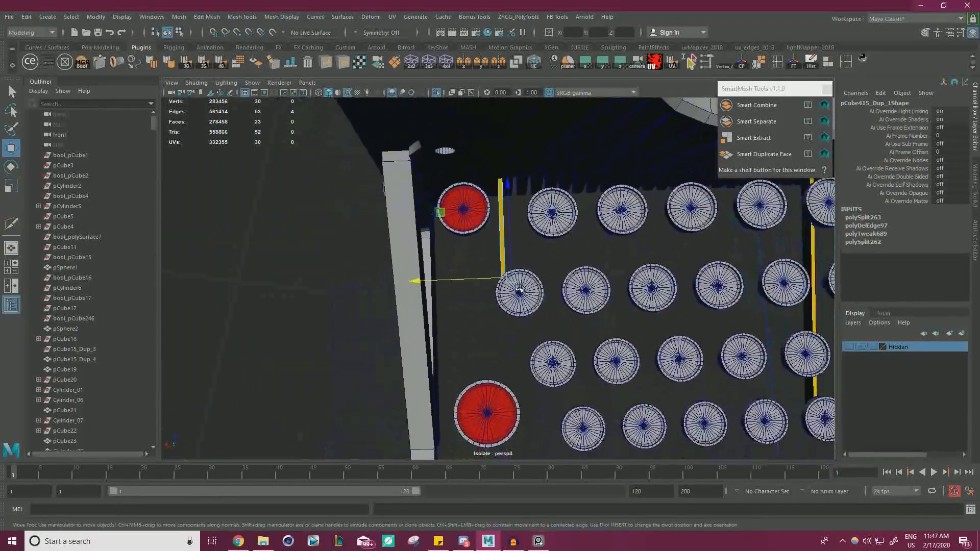
left_click_drag(519, 289, 517, 283, "alt")
right_click_drag(275, 204, 302, 187)
middle_click_drag(532, 175, 476, 194, "alt")
scroll(475, 194, "up", 2)
scroll(645, 232, "down", 2)
middle_click_drag(646, 232, 576, 230, "alt")
scroll(770, 262, "down", 2)
left_click_drag(575, 230, 613, 264, "alt")
scroll(613, 264, "up", 5)
- Automatically soften and harden the outer lever's edges based on face angle
left_click(582, 309)
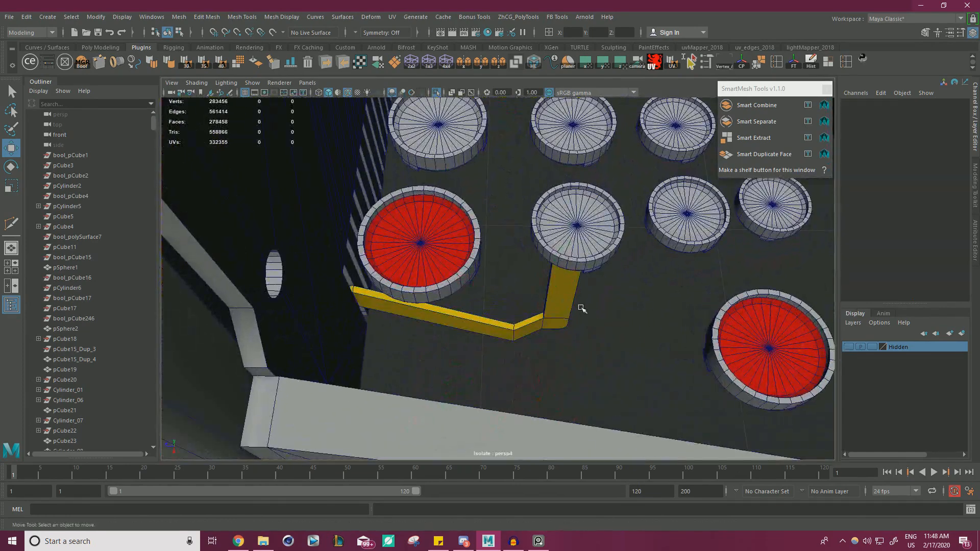
left_click(559, 289)
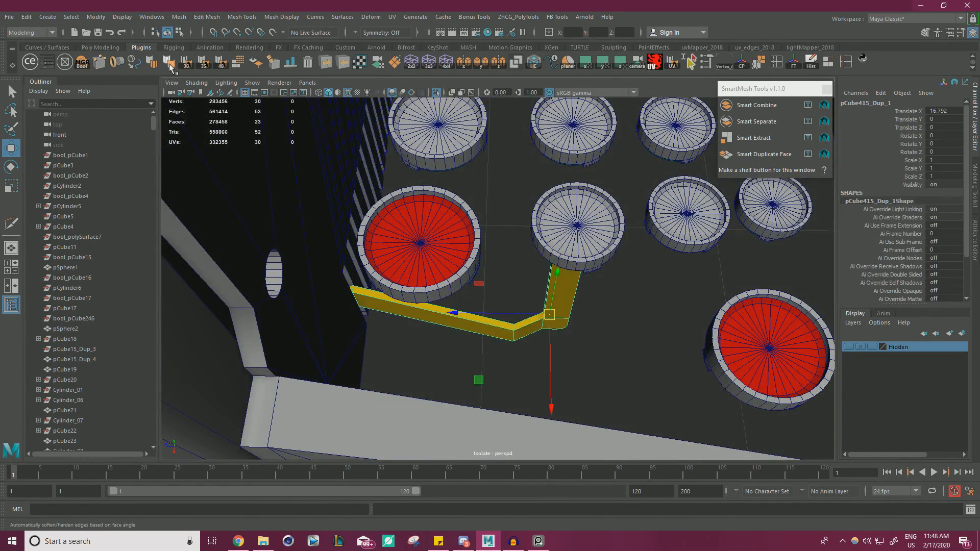
left_click(627, 328)
- Examine the first keys of successive rows against the comb slots, and select the outer lever
left_click_drag(627, 328, 438, 285, "alt")
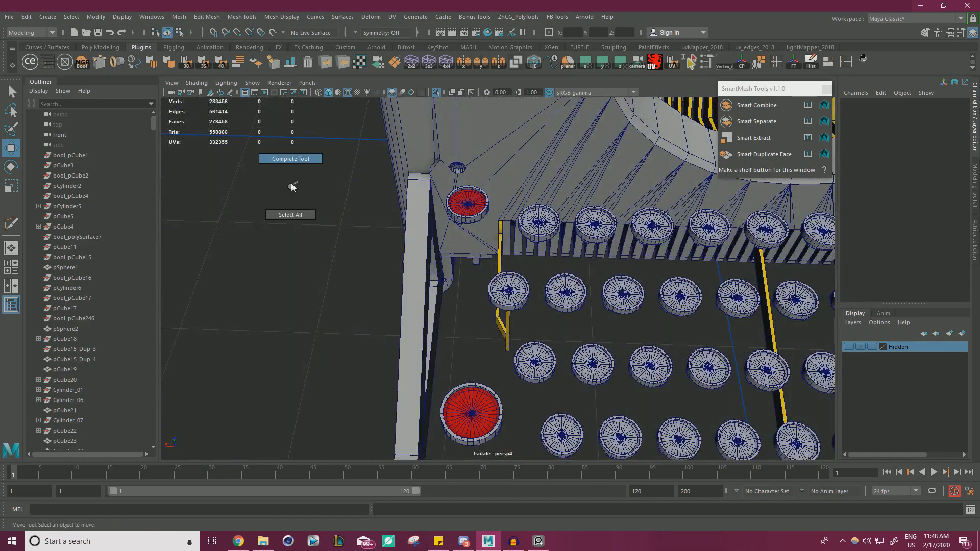
left_click_drag(385, 217, 509, 260, "alt")
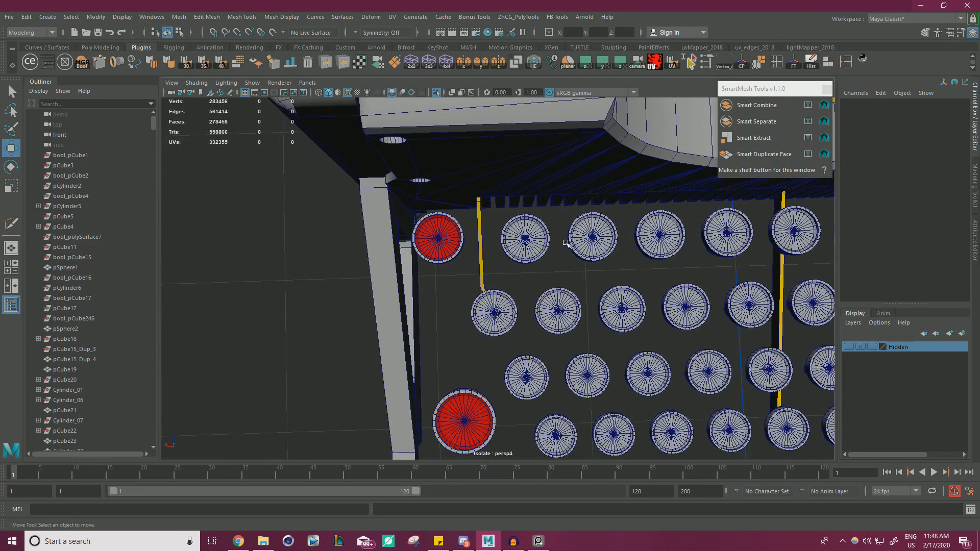
left_click_drag(569, 241, 511, 205, "alt")
left_click(501, 196)
left_click(496, 356)
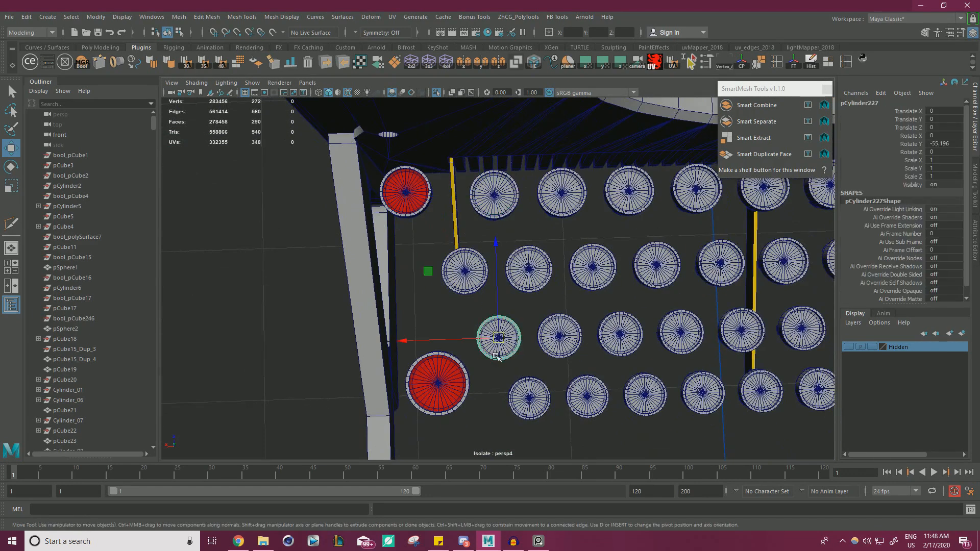
left_click(534, 400)
scroll(503, 225, "up", 4)
middle_click_drag(415, 208, 458, 274, "alt")
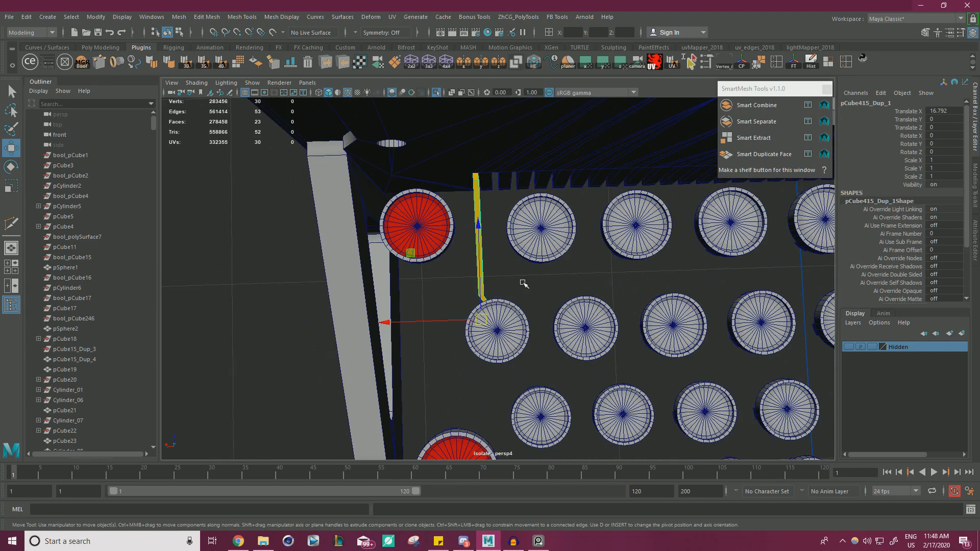
- Duplicate the outer lever and shift the copy sideways to the neighbouring comb slot
left_click_drag(513, 263, 538, 271, "alt")
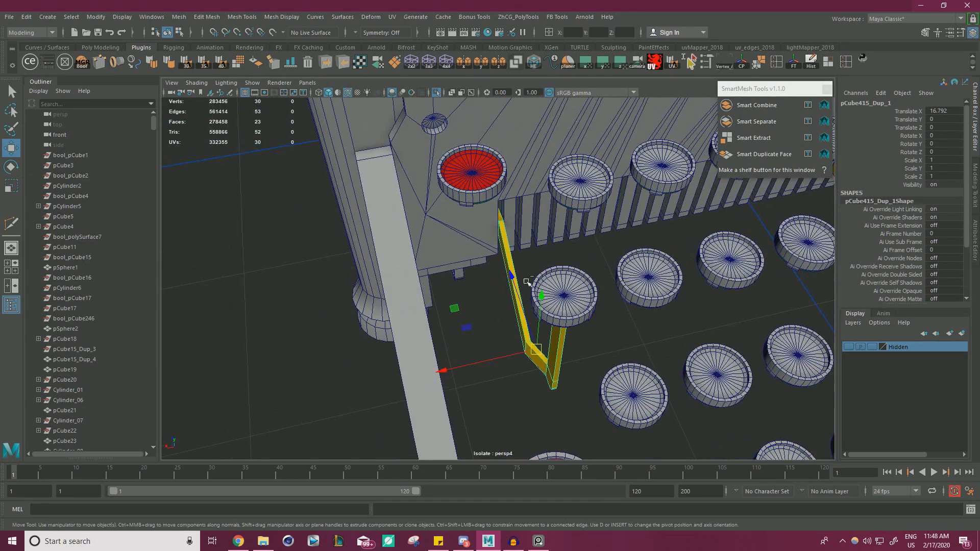
left_click_drag(461, 371, 477, 351, "shift")
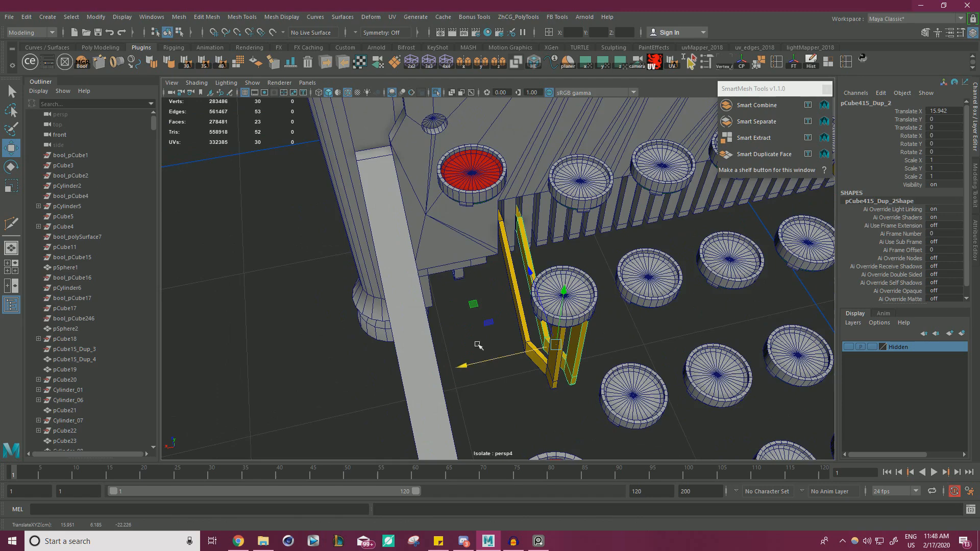
scroll(598, 305, "up", 2)
- Relocate the copied lever's pivot to its comb end and snap the lever into line with the comb bar
key("d")
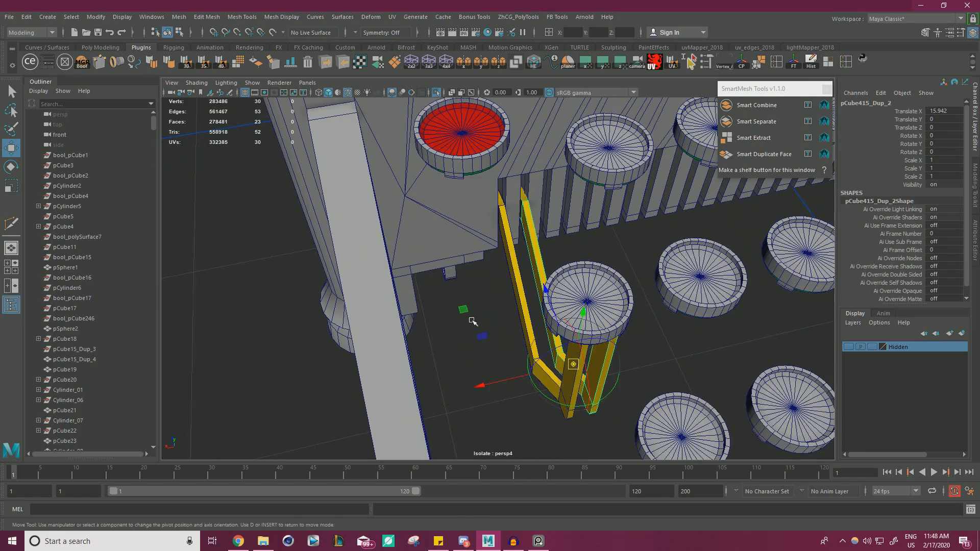
scroll(492, 302, "up", 3)
left_click_drag(457, 174, 603, 337, "alt")
scroll(569, 280, "up", 3)
left_click_drag(543, 358, 490, 286)
key("v")
left_click_drag(437, 231, 504, 292)
- Move the copied lever's bend and post vertices forward to reach the first key of the third row
scroll(419, 257, "down", 2)
scroll(418, 258, "down", 4)
scroll(456, 229, "down", 4)
scroll(504, 292, "down", 1)
right_click_drag(504, 292, 525, 284, "alt")
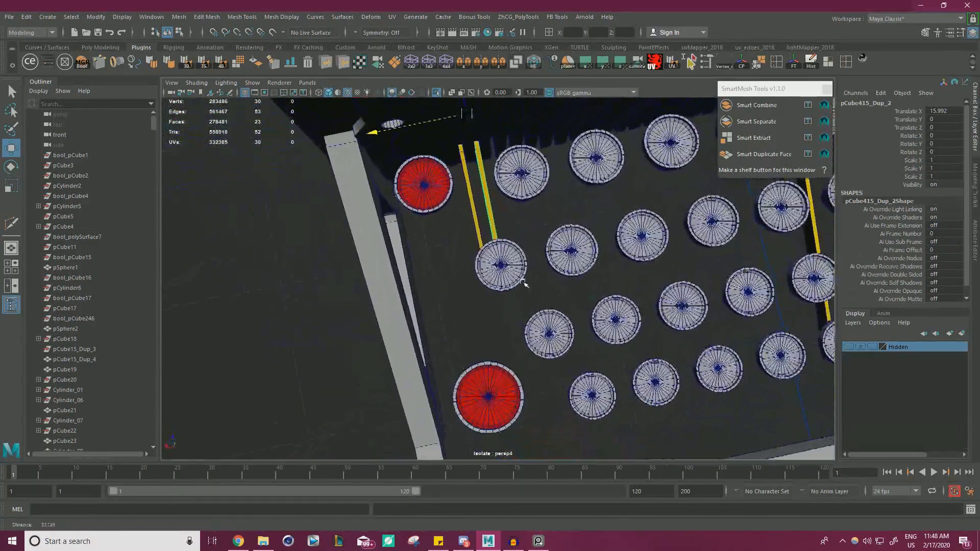
left_click_drag(525, 285, 526, 289, "alt")
middle_click_drag(525, 289, 527, 282, "alt")
left_click_drag(532, 313, 512, 276, "alt")
right_click_drag(510, 247, 509, 278)
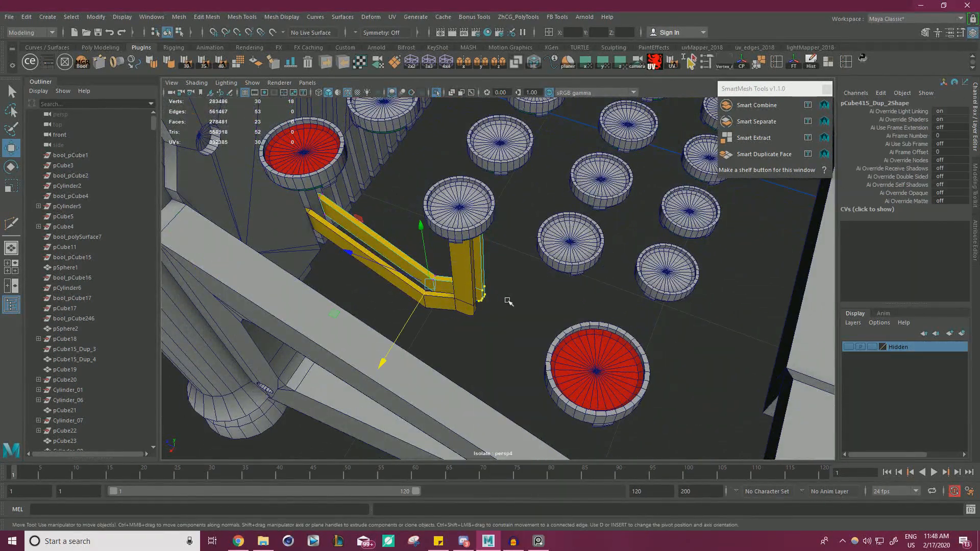
left_click_drag(384, 267, 458, 287)
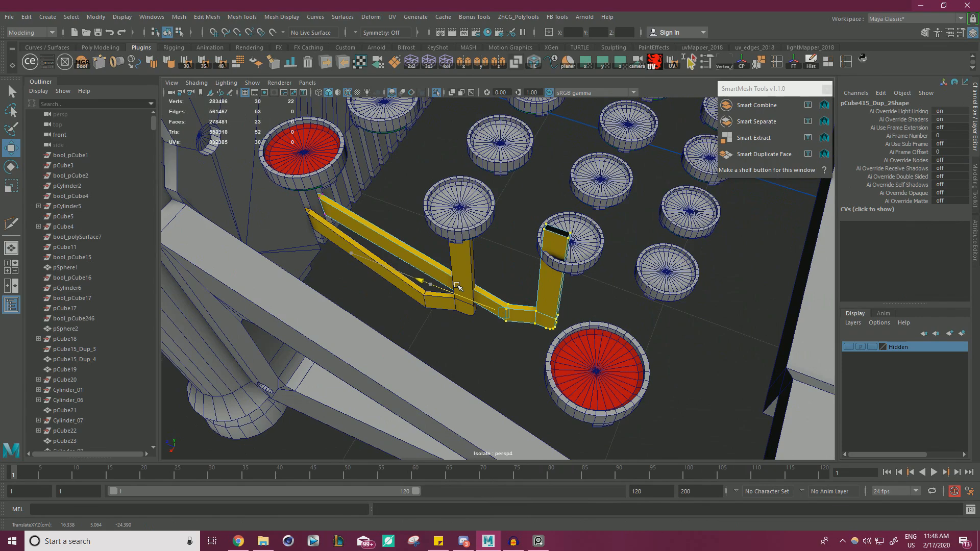
- Set the pivot at the copied post's top corner and align the post with the slot under the third-row key
right_click_drag(462, 287, 524, 282, "alt")
key("d")
key("v")
middle_click_drag(508, 269, 476, 237)
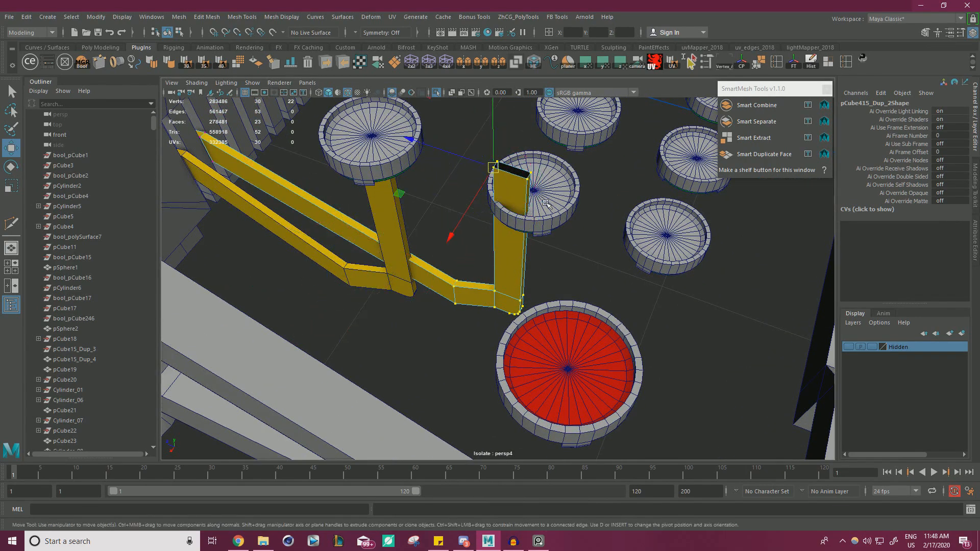
left_click_drag(546, 204, 453, 177, "alt")
middle_click_drag(453, 176, 485, 255, "alt")
right_click_drag(485, 255, 577, 307, "alt")
left_click_drag(577, 306, 475, 190, "alt")
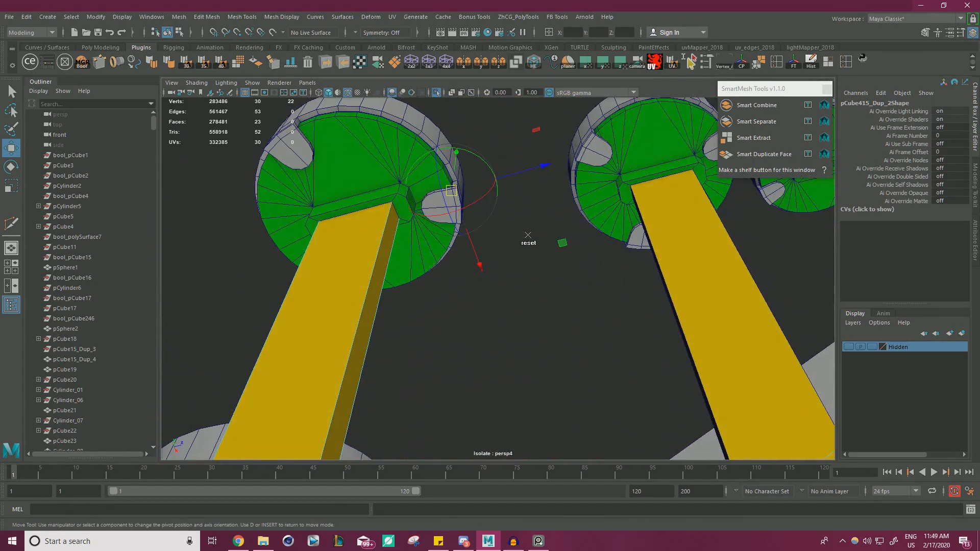
left_click_drag(383, 384, 428, 315)
key("d")
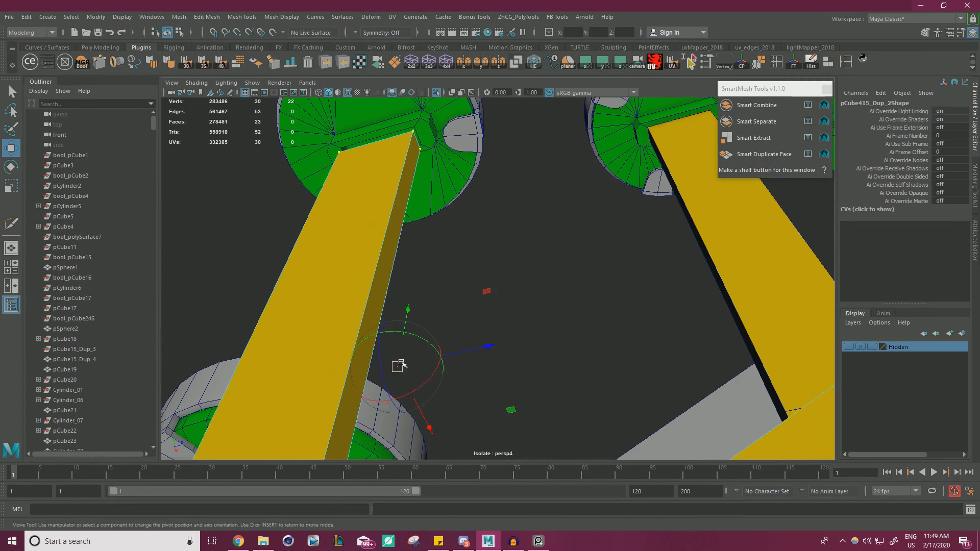
left_click_drag(419, 154, 420, 149)
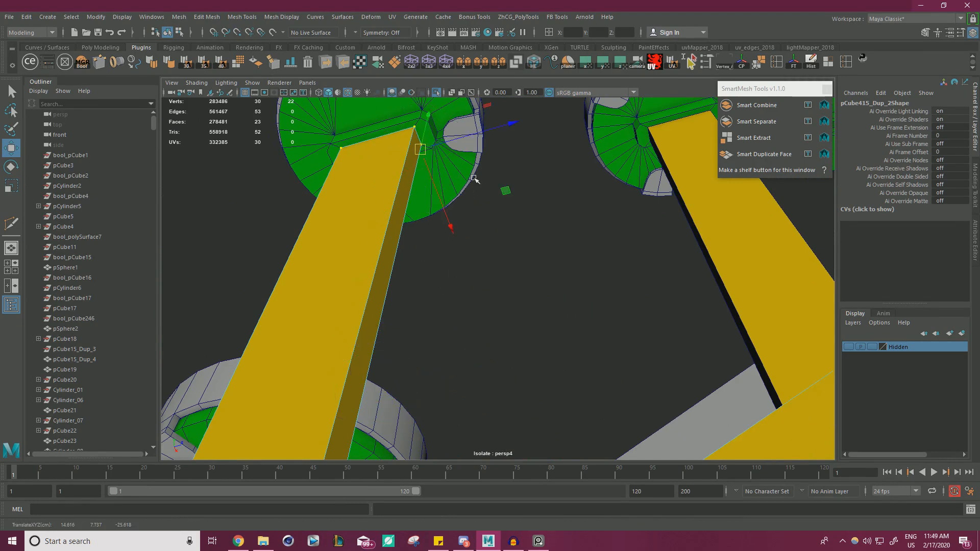
left_click_drag(522, 279, 555, 242, "alt")
left_click_drag(439, 161, 372, 294)
- Delete the edge loop at the copied lever's bend so its arm runs straight to the post
right_click_drag(480, 290, 681, 339, "alt")
left_click_drag(681, 339, 725, 307, "alt")
right_click_drag(460, 278, 583, 296, "alt")
right_click_drag(511, 226, 506, 189)
double_click(511, 253)
key("ctrl+Delete")
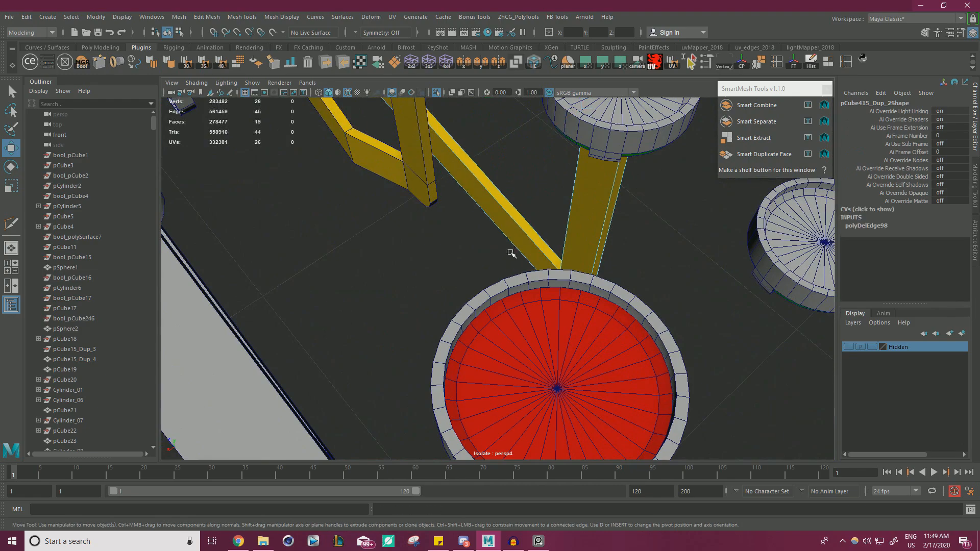
- Try adding an edge loop partway along the longer copied lever's arm, between the keys
right_click_drag(547, 163, 475, 153, "alt")
left_click_drag(475, 153, 484, 267, "alt")
middle_click_drag(484, 267, 498, 304, "alt")
left_click_drag(498, 304, 518, 289, "alt")
right_click_drag(518, 289, 526, 320, "alt")
middle_click_drag(526, 319, 519, 286, "alt")
right_click_drag(519, 287, 557, 306, "alt")
left_click_drag(557, 306, 490, 266, "alt")
right_click_drag(490, 266, 530, 280, "alt")
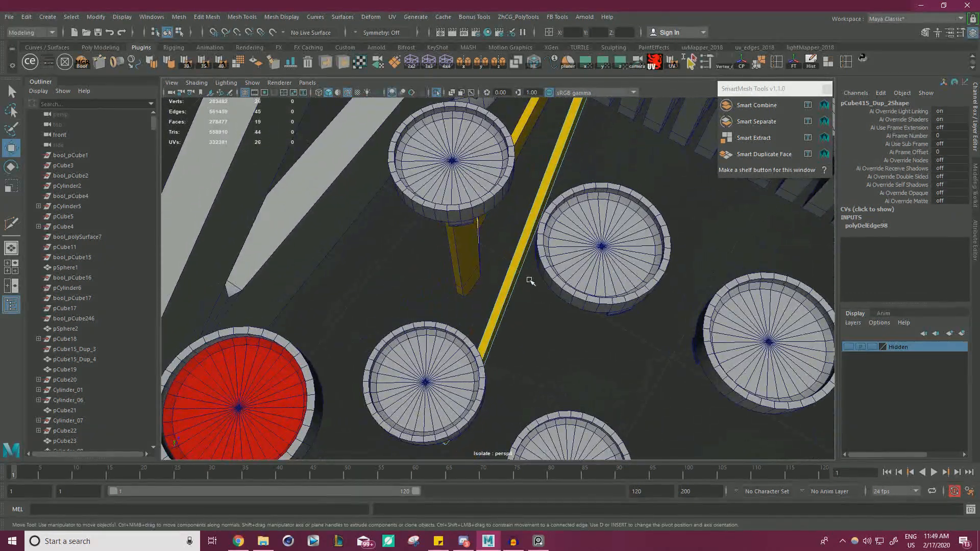
key("ctrl+shift+x")
key("w")
right_click_drag(512, 247, 510, 220)
double_click(502, 309)
left_click_drag(514, 304, 556, 293, "alt")
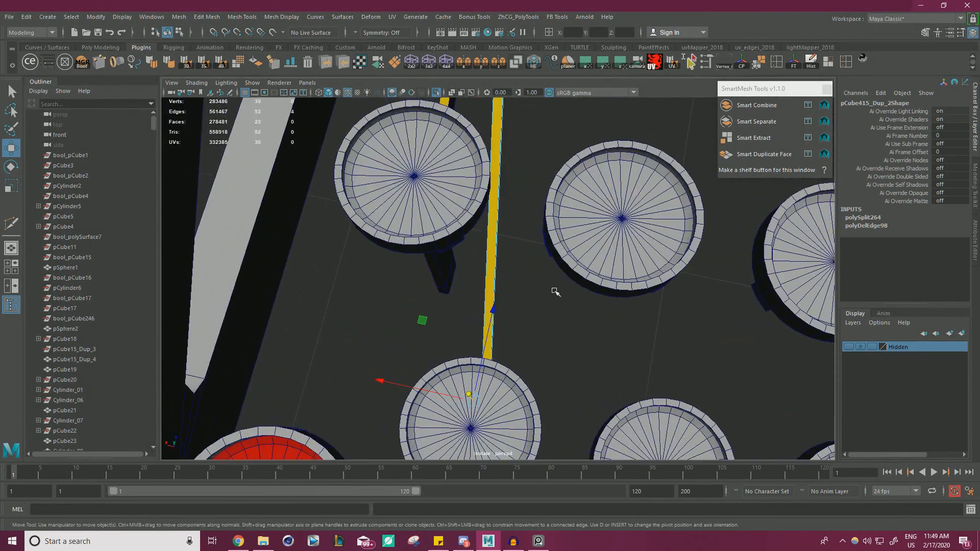
- Try adjusting the new loop on the longer lever's arm, and delete that loop
left_click_drag(482, 312, 502, 308, "alt")
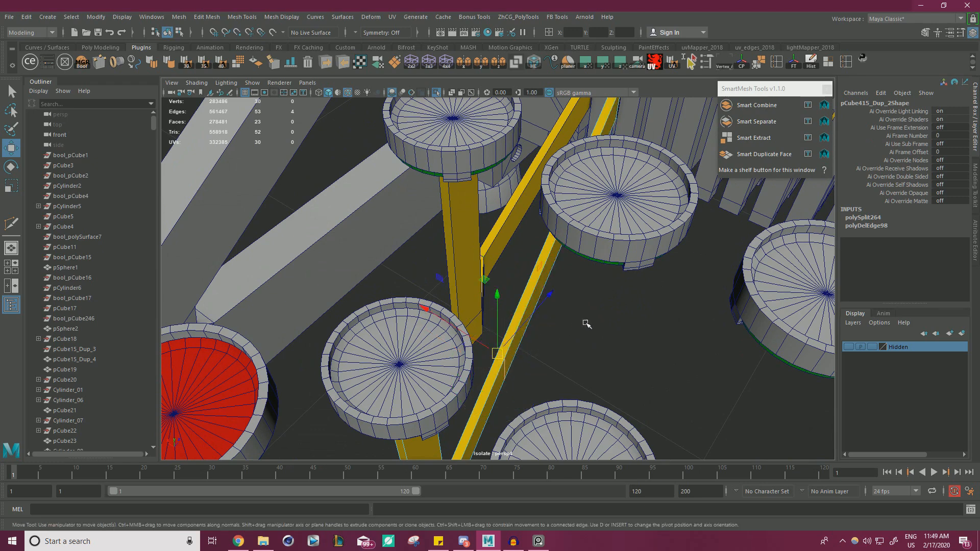
left_click_drag(584, 324, 596, 305, "alt")
left_click_drag(403, 346, 544, 99)
left_click_drag(538, 250, 469, 295, "alt")
left_click_drag(564, 301, 506, 228, "alt")
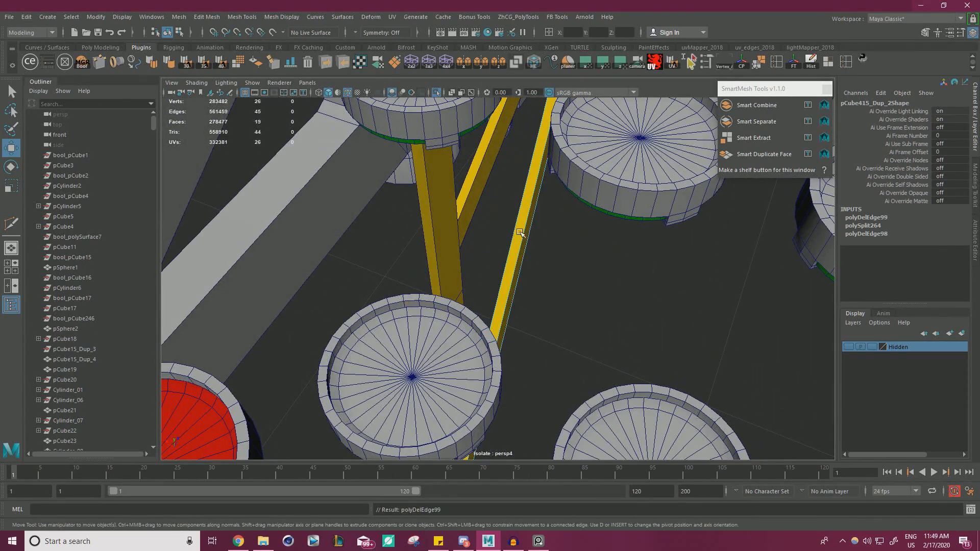
- Try bending the longer lever's arm sideways at a newly inserted mid-arm edge loop, and delete the loop
middle_click_drag(507, 228, 546, 255, "alt")
left_click_drag(540, 271, 522, 285, "alt")
key("ctrl+shift+x")
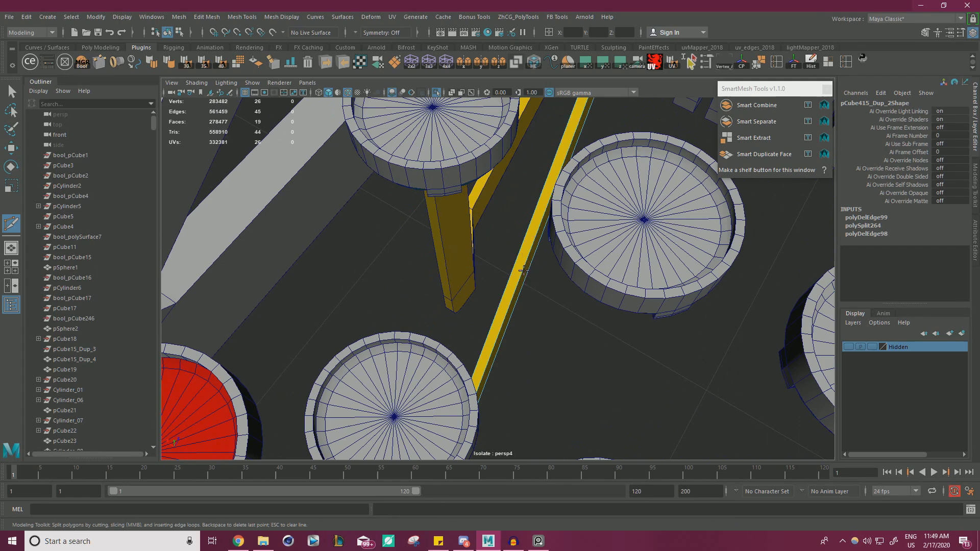
key("w")
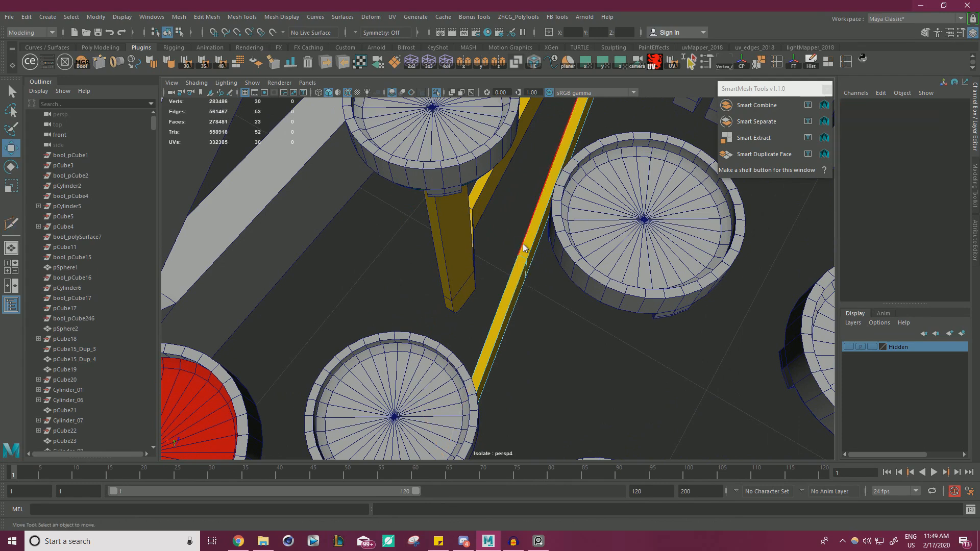
left_click_drag(523, 259, 567, 278, "alt")
left_click_drag(517, 297, 486, 220, "alt")
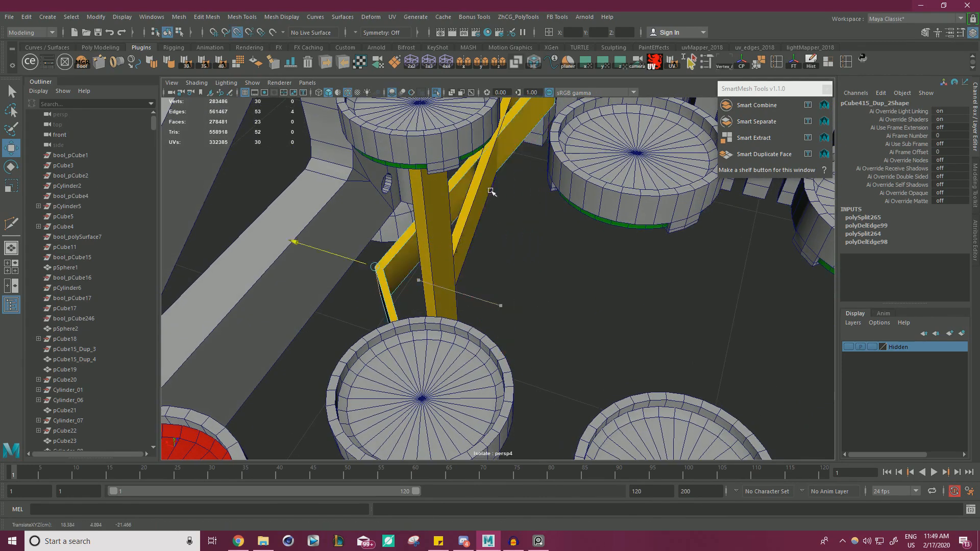
left_click_drag(546, 225, 606, 282, "alt")
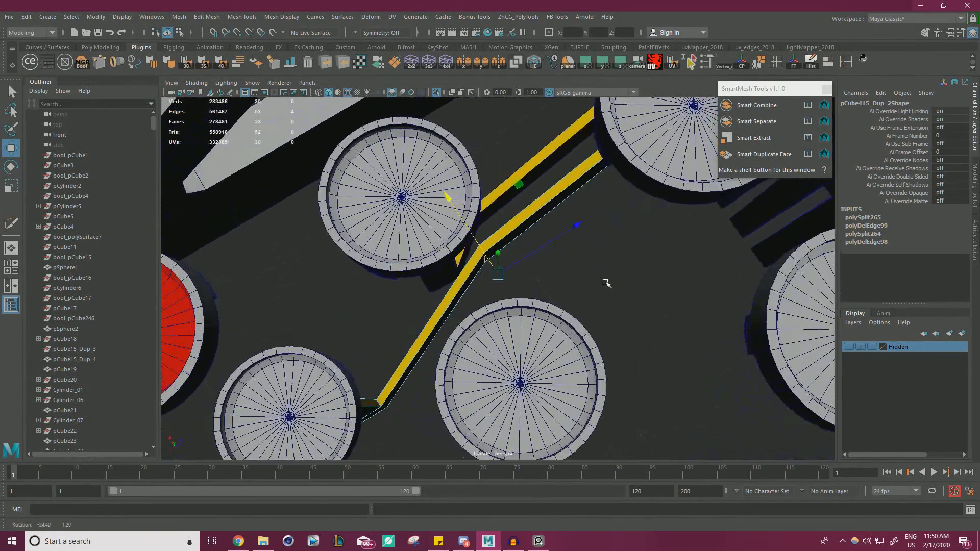
key("ctrl+z")
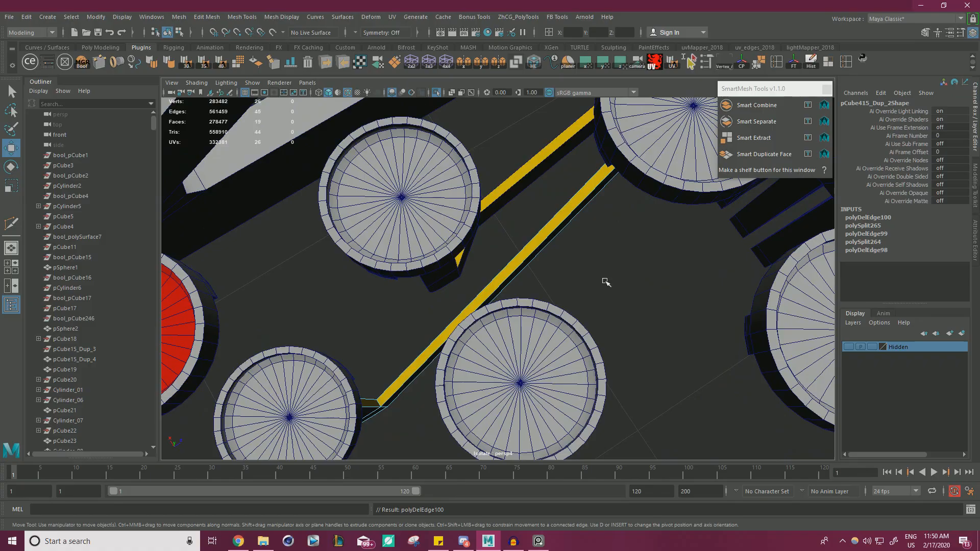
- Insert an edge loop across the longer lever's arm near its comb-bar end and select it
left_click_drag(601, 269, 449, 243, "alt")
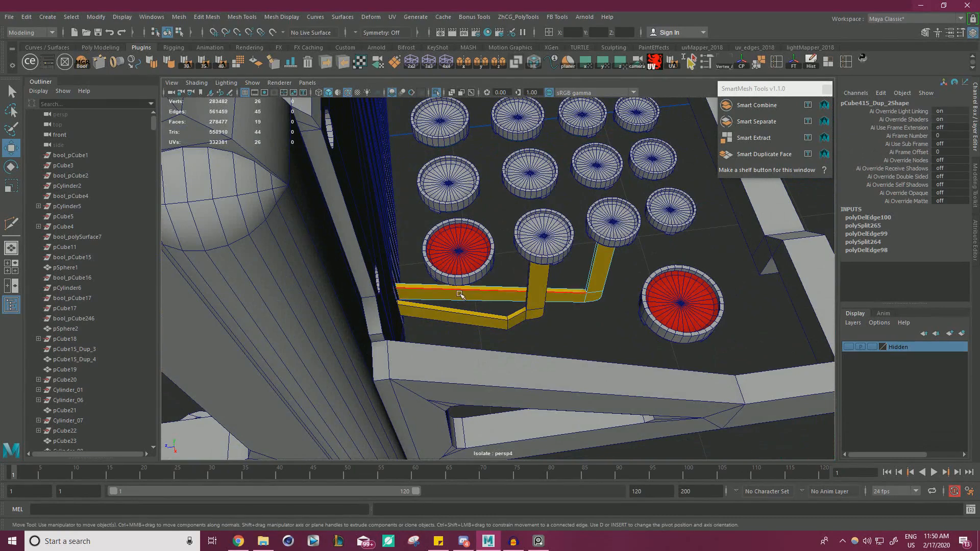
left_click_drag(458, 296, 427, 310, "alt")
right_click_drag(427, 309, 516, 306, "alt")
left_click_drag(516, 306, 539, 295, "alt")
middle_click_drag(540, 295, 554, 292, "alt")
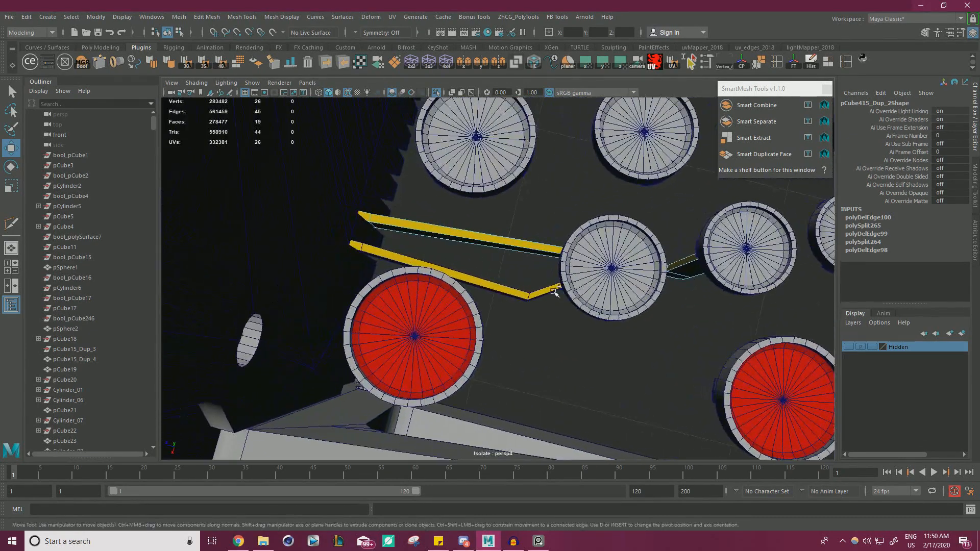
key("ctrl+shift+x")
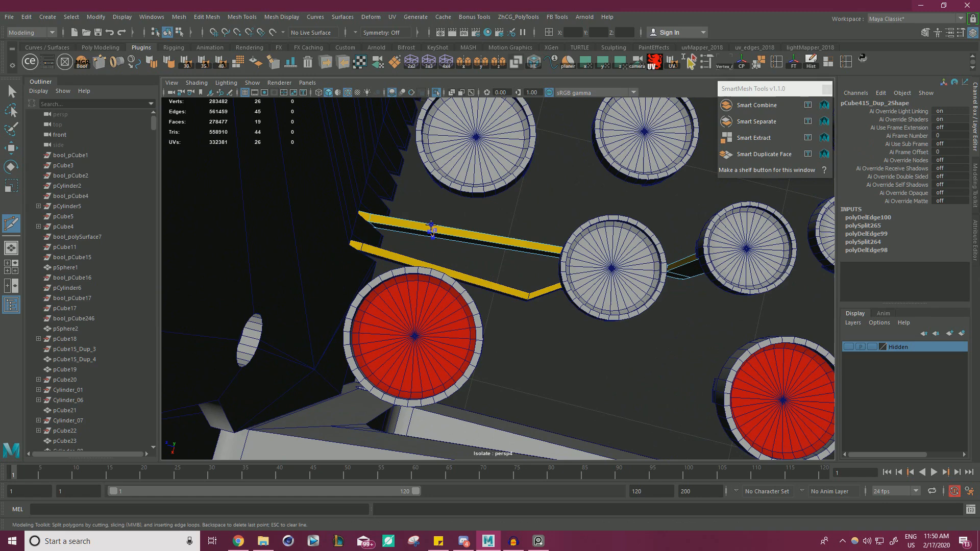
middle_click_drag(431, 225, 493, 186, "alt")
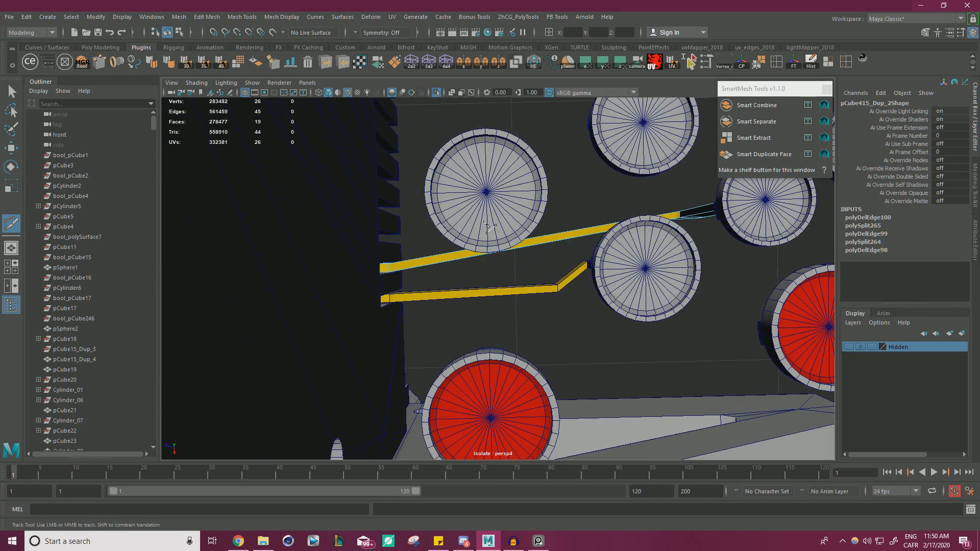
left_click(431, 259, "ctrl")
key("w")
right_click_drag(422, 257, 420, 202)
left_click_drag(430, 261, 399, 263, "alt")
middle_click_drag(399, 263, 397, 207, "alt")
right_click_drag(397, 207, 577, 281, "alt")
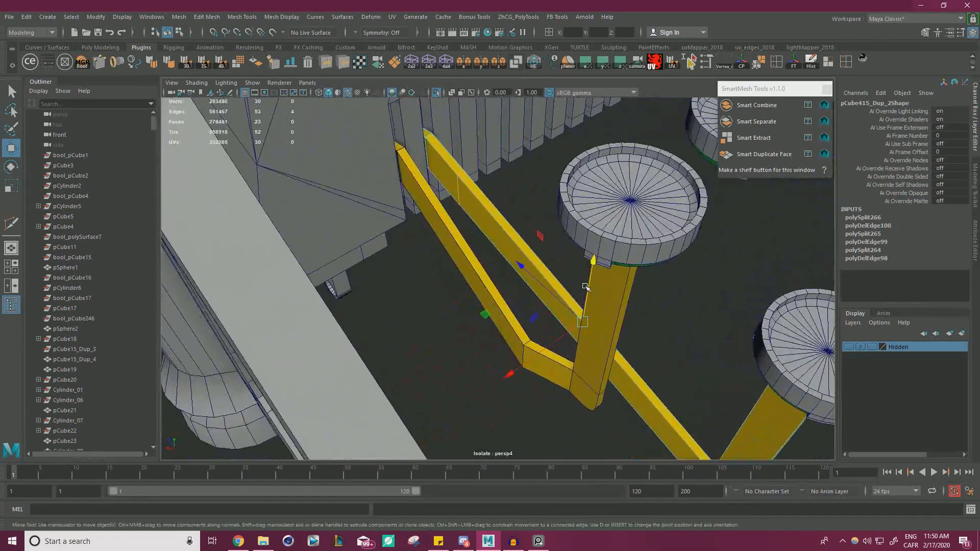
- Try shifting the comb-end edge loop sideways to straighten the longer lever's end, and undo the move
left_click_drag(459, 174, 449, 250, "alt")
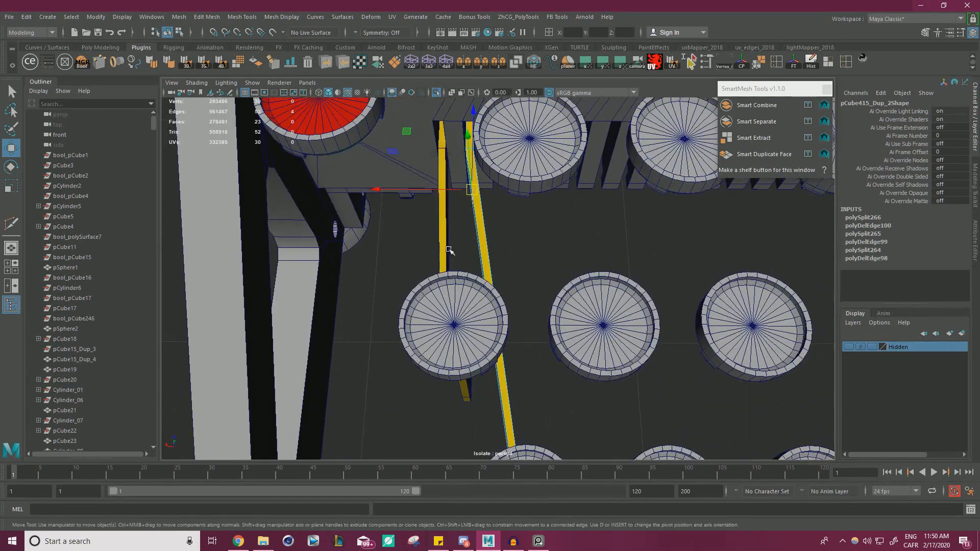
middle_click_drag(466, 205, 477, 190, "alt")
left_click_drag(484, 224, 491, 197, "alt")
middle_click_drag(492, 198, 507, 239, "alt")
left_click_drag(439, 196, 459, 147)
right_click_drag(586, 236, 490, 245, "alt")
left_click_drag(488, 246, 434, 208, "alt")
left_click_drag(494, 233, 470, 250, "alt")
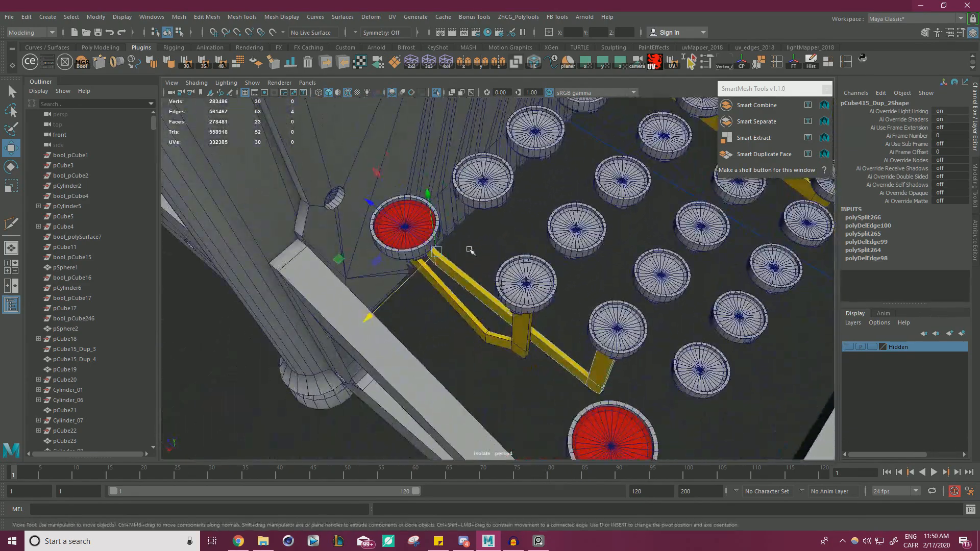
left_click_drag(402, 282, 587, 376)
left_click_drag(456, 264, 539, 234, "alt")
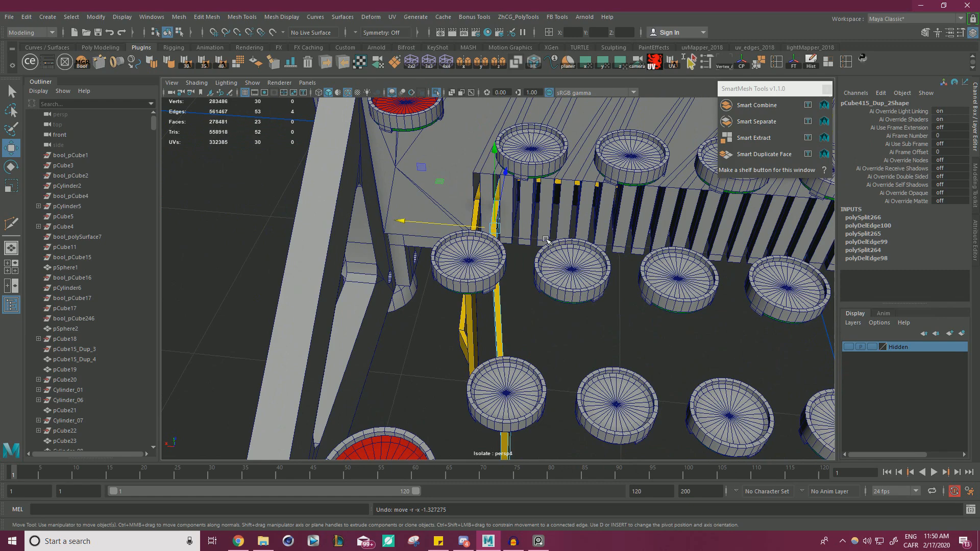
left_click_drag(546, 240, 474, 211, "alt")
- Set the pivot at the comb-end edge loop's corner and snap the loop sideways into line with the longer lever's end
left_click_drag(456, 169, 468, 143)
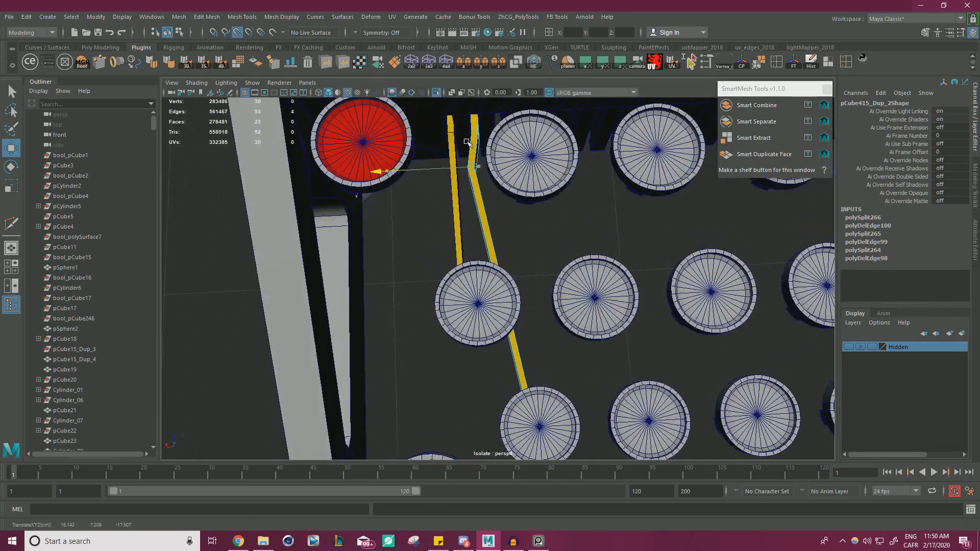
scroll(590, 300, "up", 5)
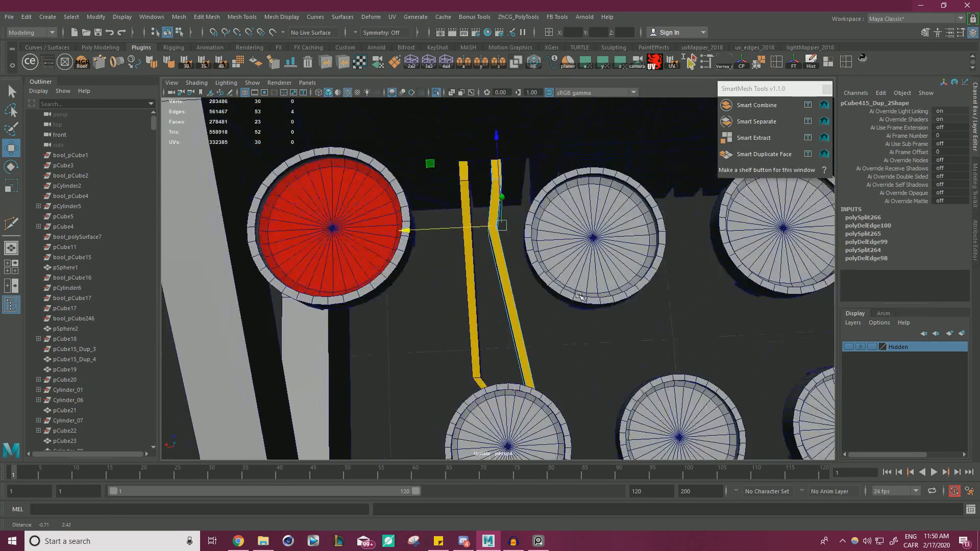
key("d")
key("v")
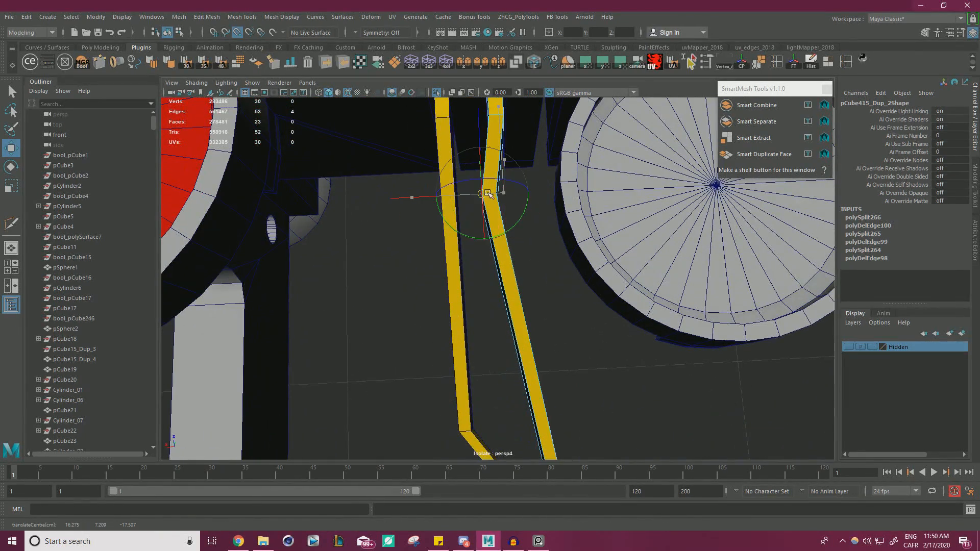
left_click_drag(481, 198, 487, 118)
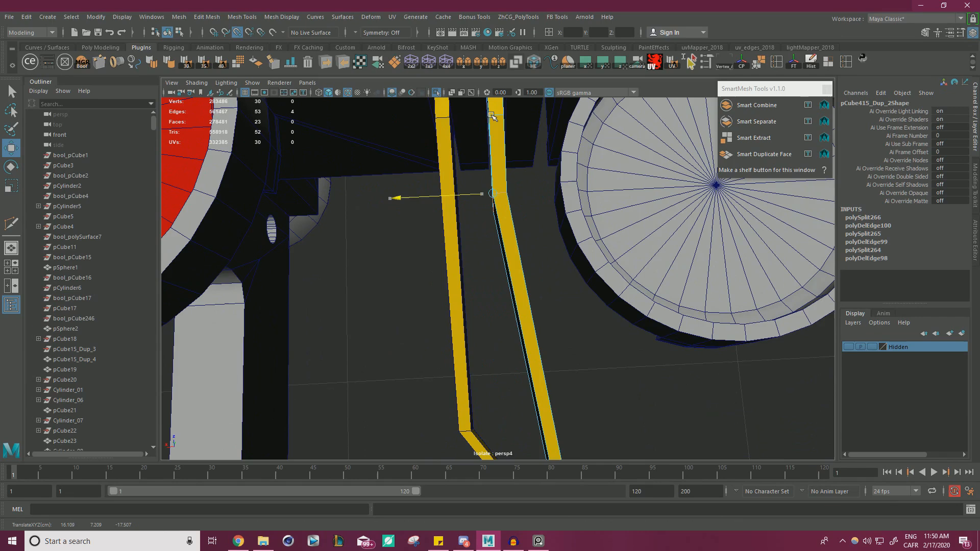
- Delete the edge loop at the shorter lever's bend so its arm runs straight to the post
scroll(492, 153, "down", 2)
middle_click_drag(472, 304, 475, 246, "alt")
scroll(473, 248, "up", 3)
left_click(464, 247)
right_click_drag(464, 248, 463, 221)
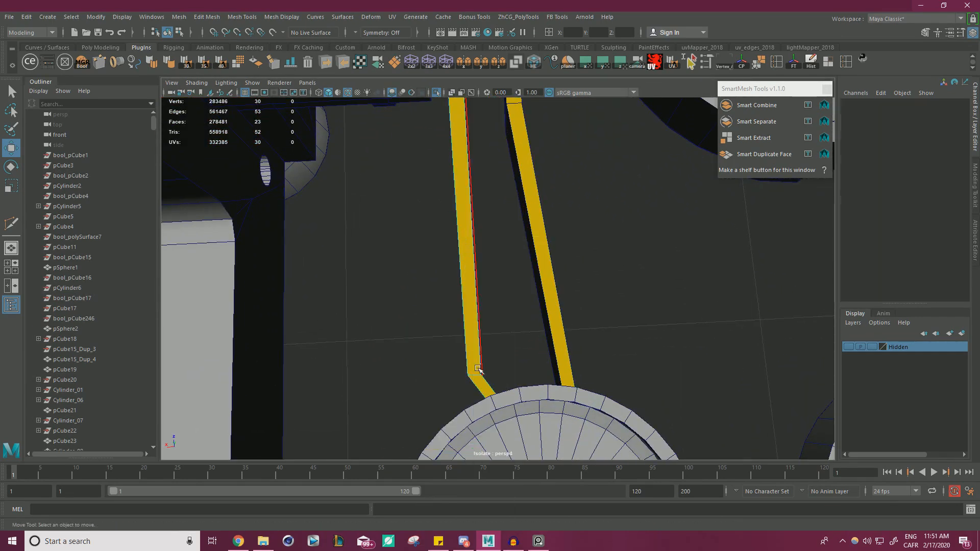
key("Delete")
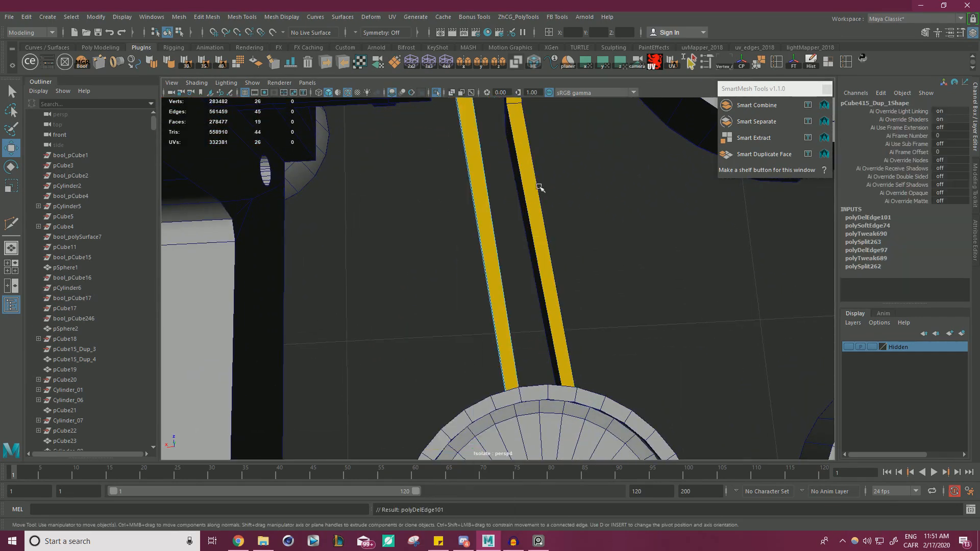
- Insert an edge loop across the shorter lever's arm near the comb bar and select it
middle_click_drag(492, 206, 489, 284, "alt")
left_click_drag(488, 285, 513, 271, "alt")
right_click_drag(481, 245, 463, 167, "shift")
left_click(460, 187, "ctrl")
key("w")
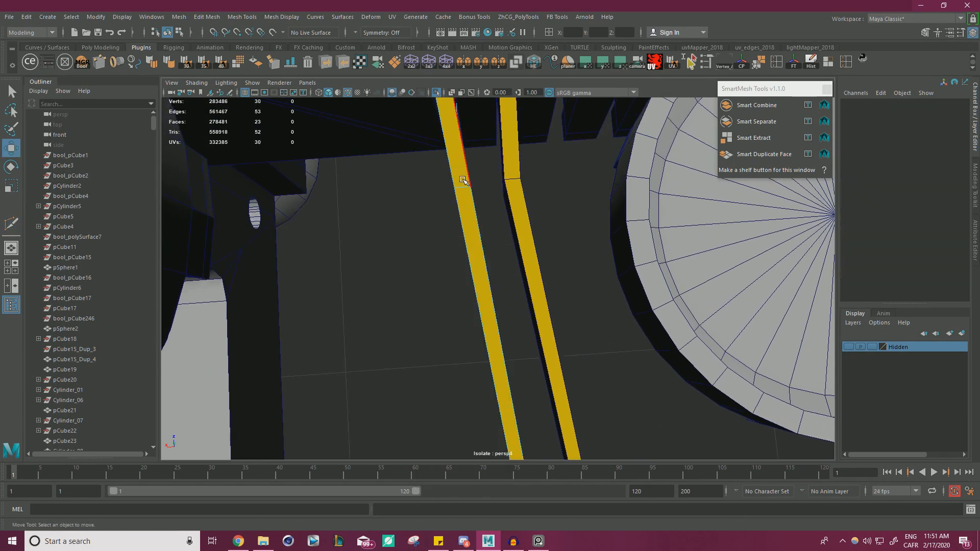
left_click(462, 190)
double_click(461, 190)
- Snap the shorter lever's new edge loop sideways so its end section lines up with the comb slot
key("r")
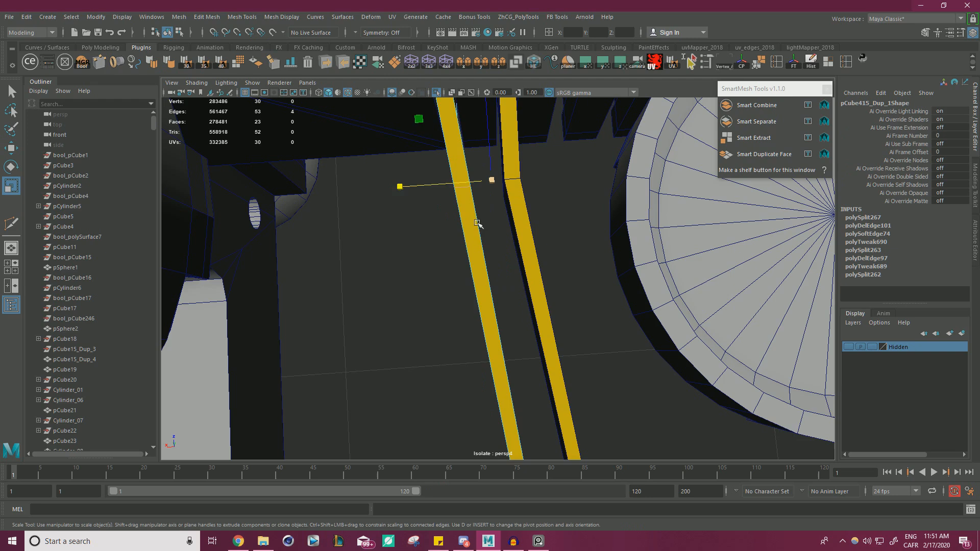
key("w")
key("v")
left_click_drag(458, 106, 447, 227)
key("v")
- Examine both levers from below for their alignment with the key slots and comb bar
right_click_drag(449, 142, 225, 196, "alt")
left_click_drag(286, 204, 389, 168, "alt")
right_click_drag(390, 168, 279, 181, "alt")
left_click(366, 232)
left_click_drag(366, 231, 431, 278, "alt")
right_click_drag(431, 278, 498, 304, "alt")
left_click_drag(498, 304, 492, 207, "alt")
scroll(492, 207, "up", 1)
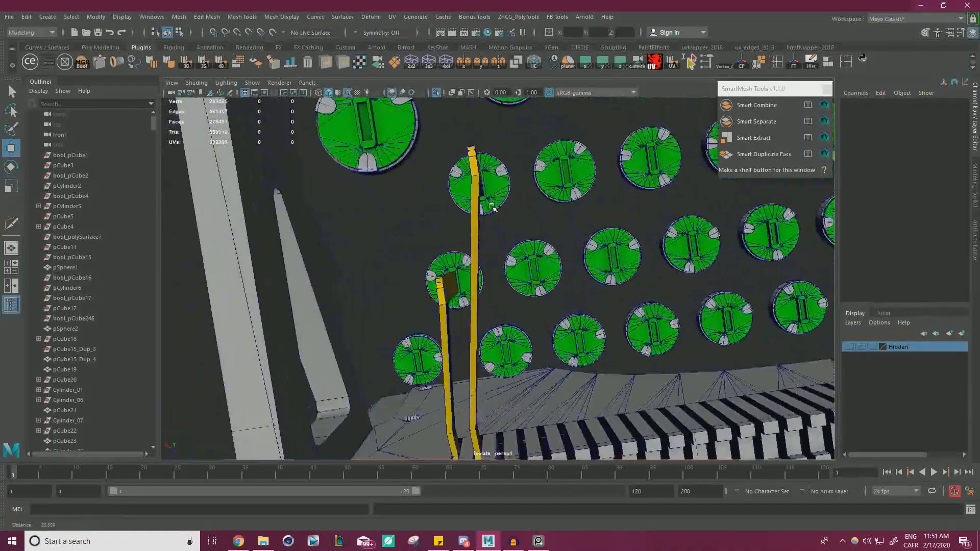
scroll(492, 207, "up", 1)
left_click_drag(464, 162, 504, 260, "alt")
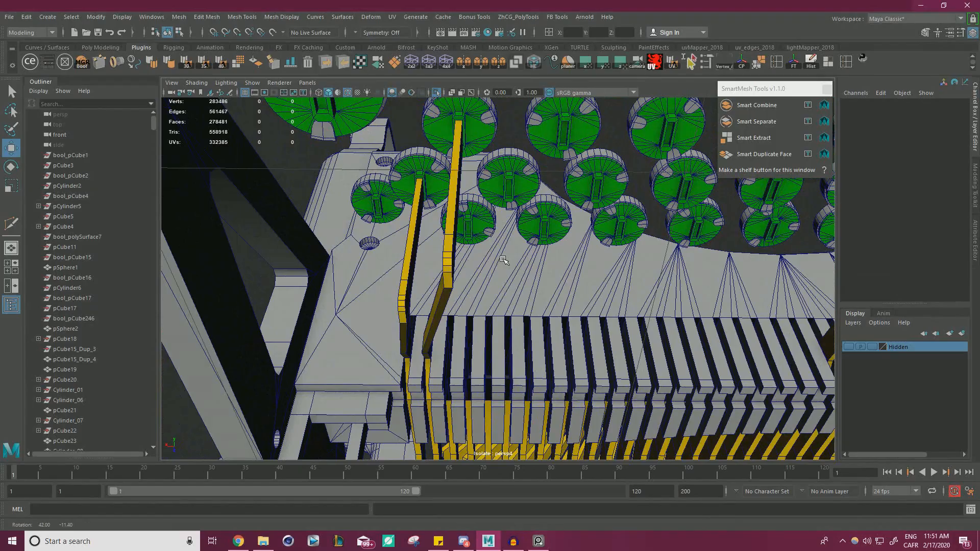
left_click_drag(504, 260, 532, 260, "alt")
left_click(531, 256)
right_click_drag(531, 256, 535, 238)
left_click(535, 239)
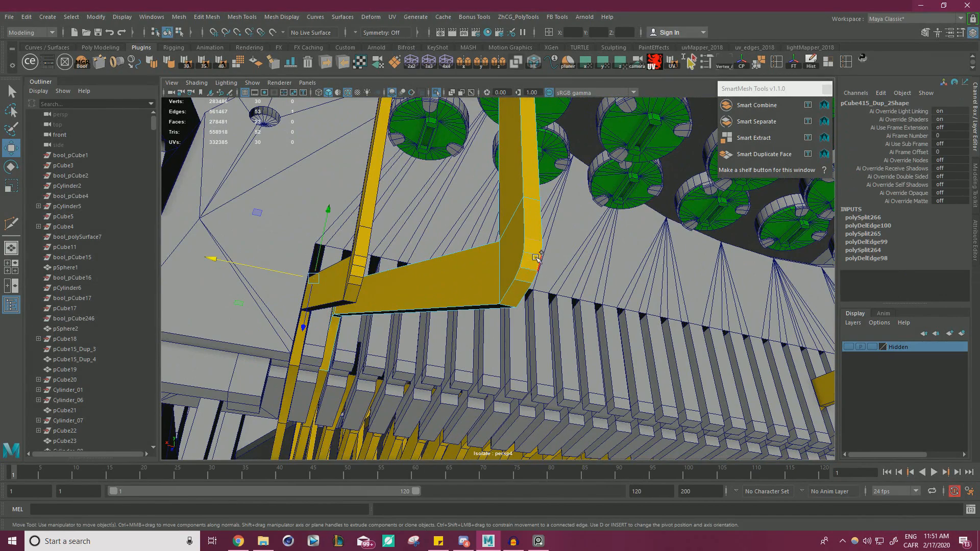
key("Delete")
- Insert an edge loop across the longer lever's arm just before its key post
mouse_move(532, 271)
left_mouse_down("alt")
mouse_move(418, 204)
mouse_move(453, 214)
mouse_move(555, 311)
mouse_move(449, 333)
mouse_move(516, 302)
mouse_move(531, 260)
mouse_move(528, 274)
left_mouse_up("alt")
right_click_drag(528, 273, 565, 294, "alt")
left_click_drag(564, 295, 532, 313, "alt")
key("y")
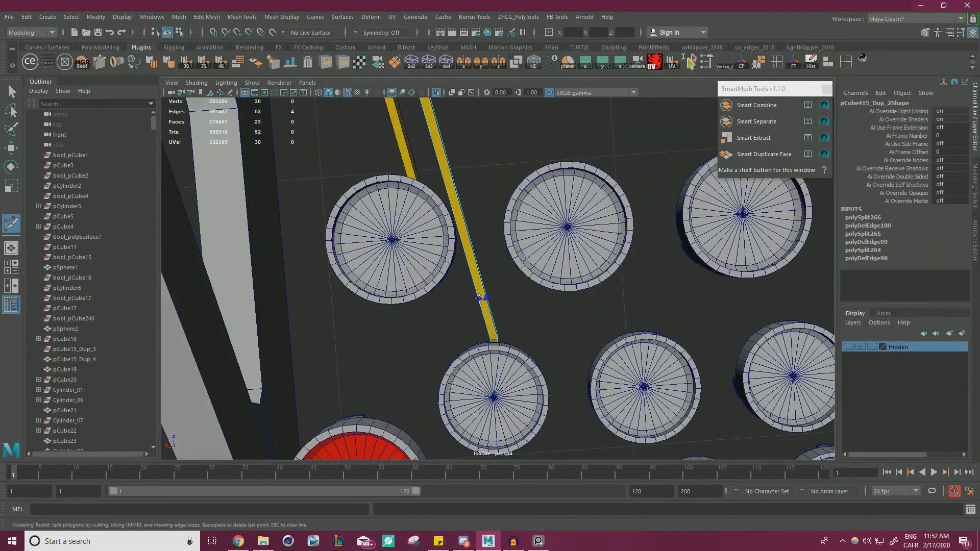
key("w")
- Reposition the pivot and shift the post-side edge loop sideways so the longer lever's last section lines up with the key slot
right_click_drag(505, 248, 459, 258)
left_click_drag(466, 286, 493, 285)
right_click_drag(503, 288, 493, 230)
left_click_drag(487, 205, 478, 240, "alt")
right_click_drag(477, 239, 555, 270, "alt")
left_click(478, 229)
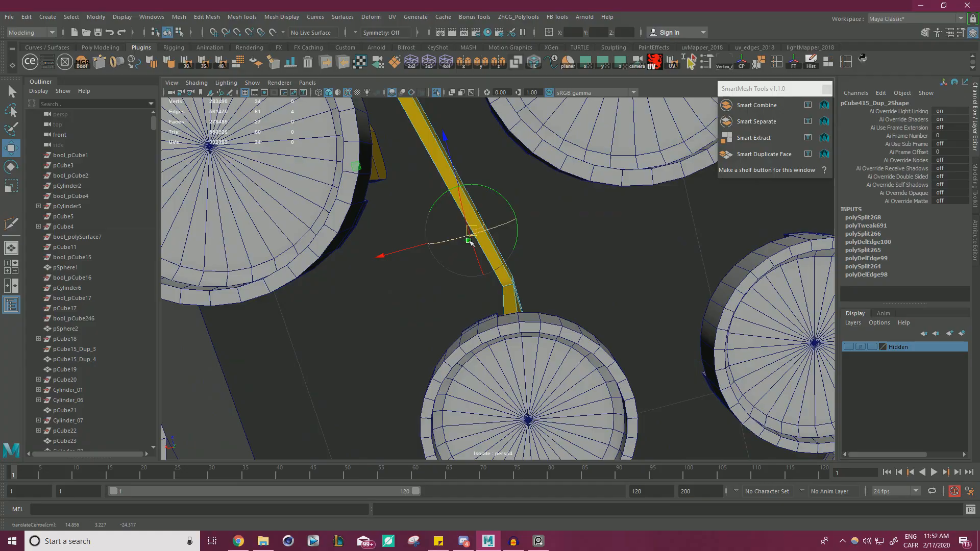
left_click_drag(437, 242, 494, 282)
left_click_drag(543, 264, 459, 252, "alt")
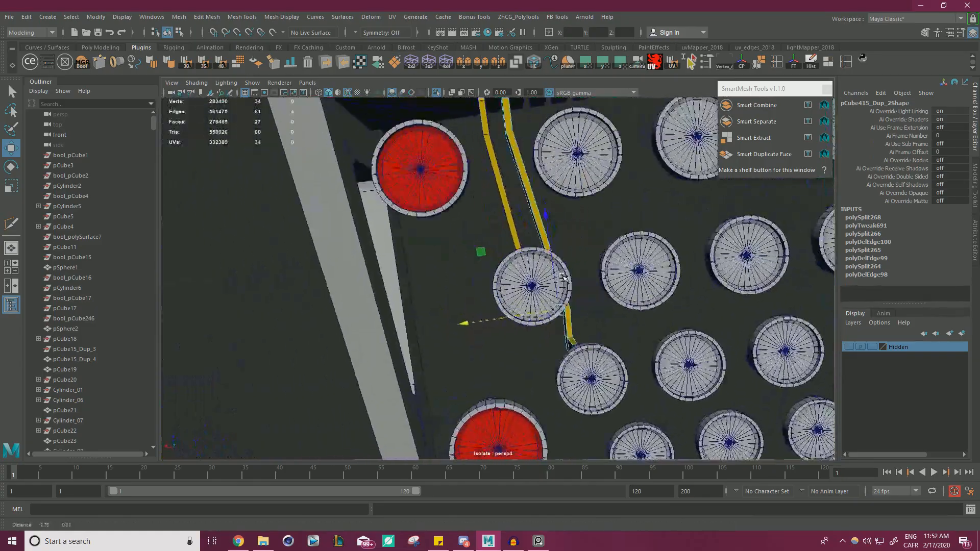
left_click_drag(618, 246, 518, 258, "alt")
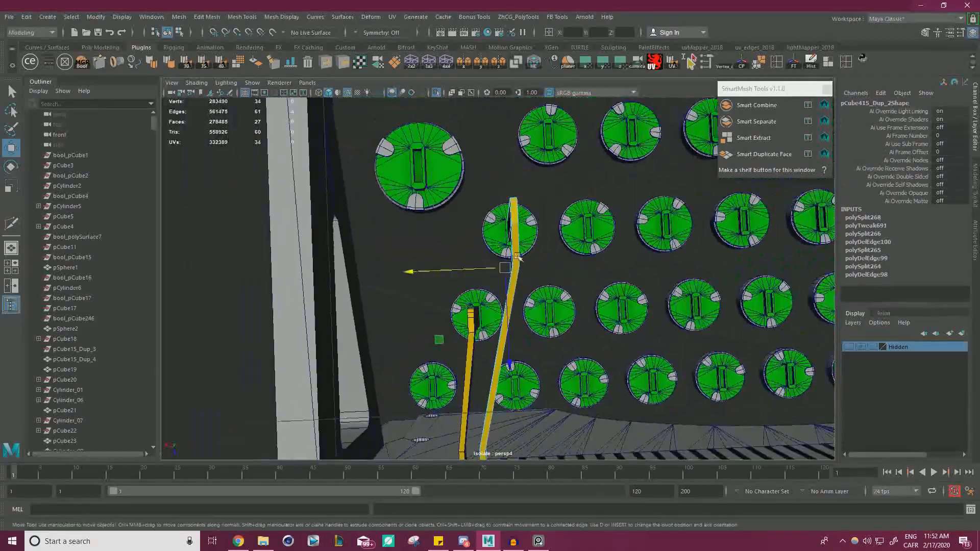
left_click_drag(525, 145, 509, 324, "alt")
- Insert an edge loop across the shorter lever's arm just before its key post
left_click_drag(502, 286, 567, 262, "alt")
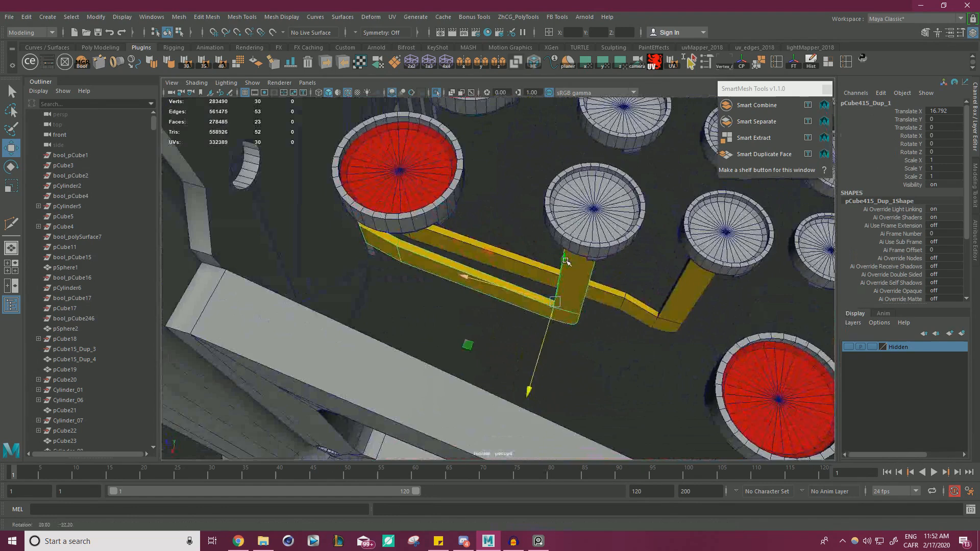
right_click_drag(568, 261, 590, 295, "alt")
key("ctrl+shift+x")
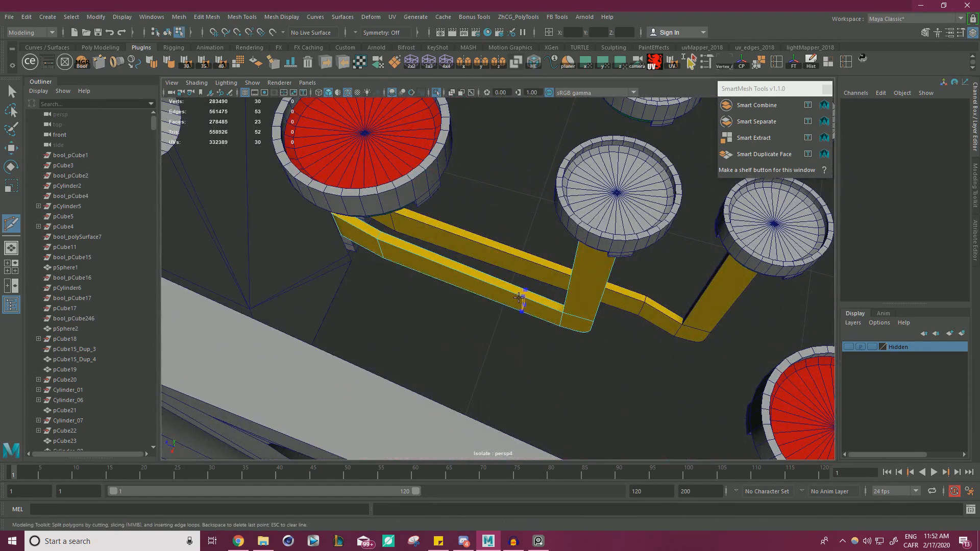
key("w")
right_click_drag(523, 309, 521, 226)
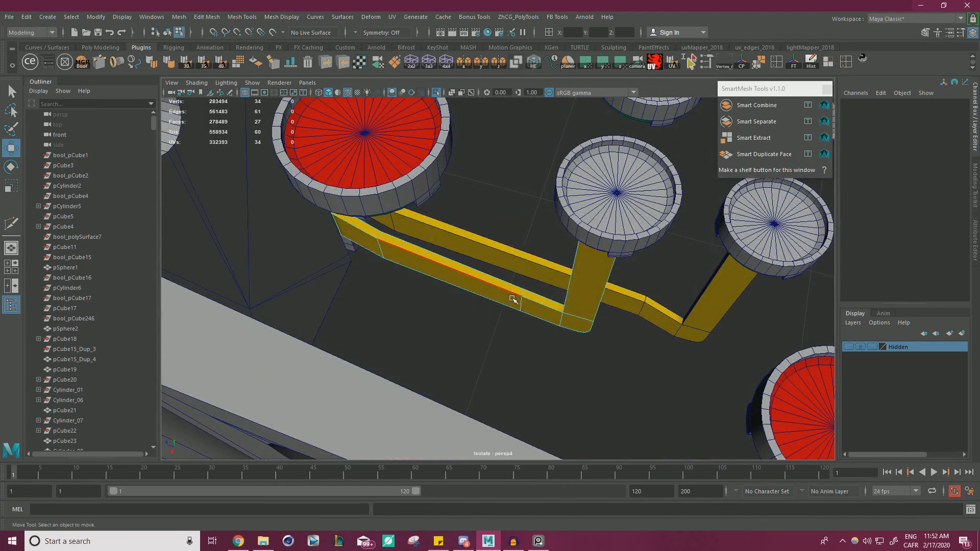
- Reposition the pivot and shift the shorter lever's post-side edge loop sideways so its last section lines up with the key slot
double_click(520, 303)
left_click_drag(520, 301, 547, 319, "alt")
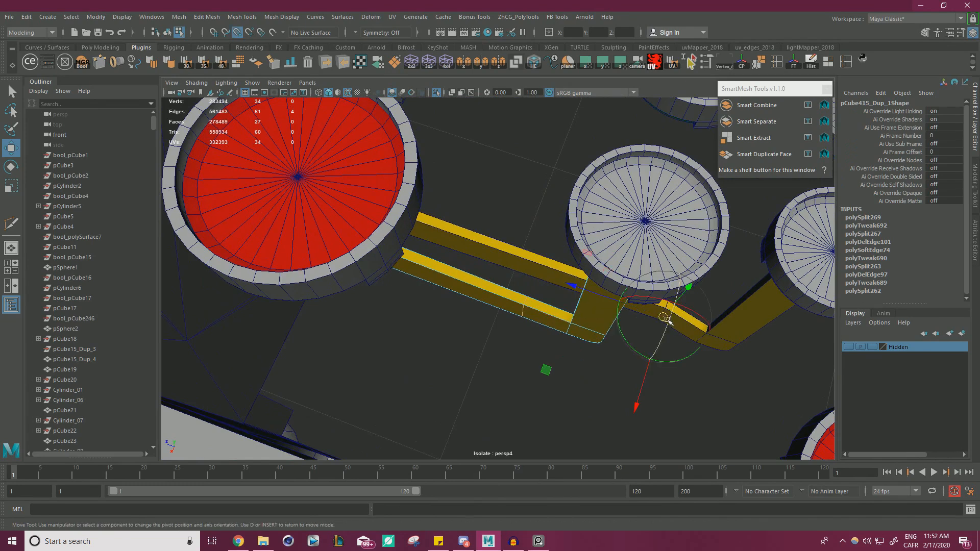
left_click_drag(523, 305, 570, 322)
left_click_drag(567, 319, 628, 221, "alt")
scroll(443, 296, "down", 8)
right_click_drag(634, 127, 673, 112)
left_click(662, 138)
left_click_drag(658, 134, 365, 198, "alt")
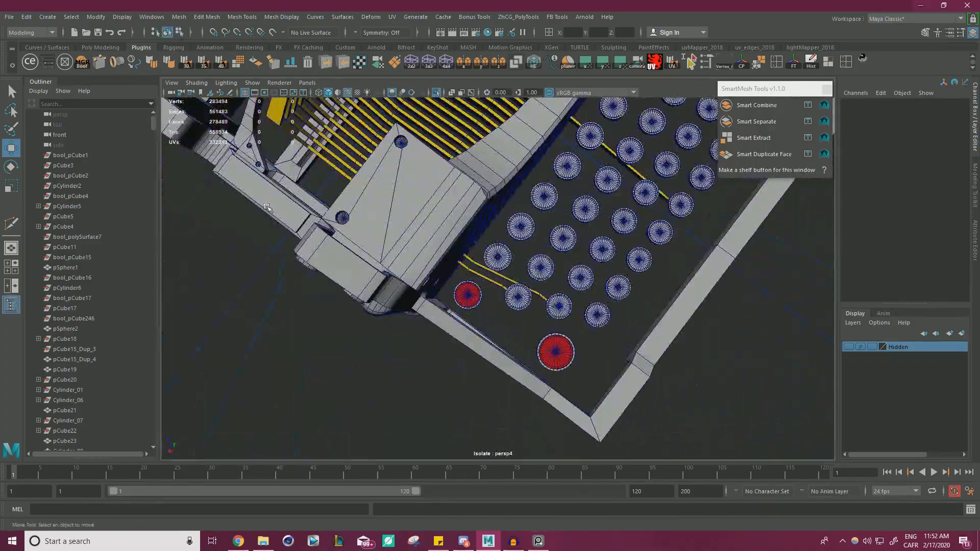
- Switch to the reference board and examine photo 1 for how the levers bend between the comb bar and the keys
key("alt+Tab")
right_click_drag(245, 291, 557, 286)
scroll(559, 289, "down", 4)
middle_click_drag(570, 280, 547, 382)
scroll(566, 344, "up", 2)
scroll(566, 341, "down", 1)
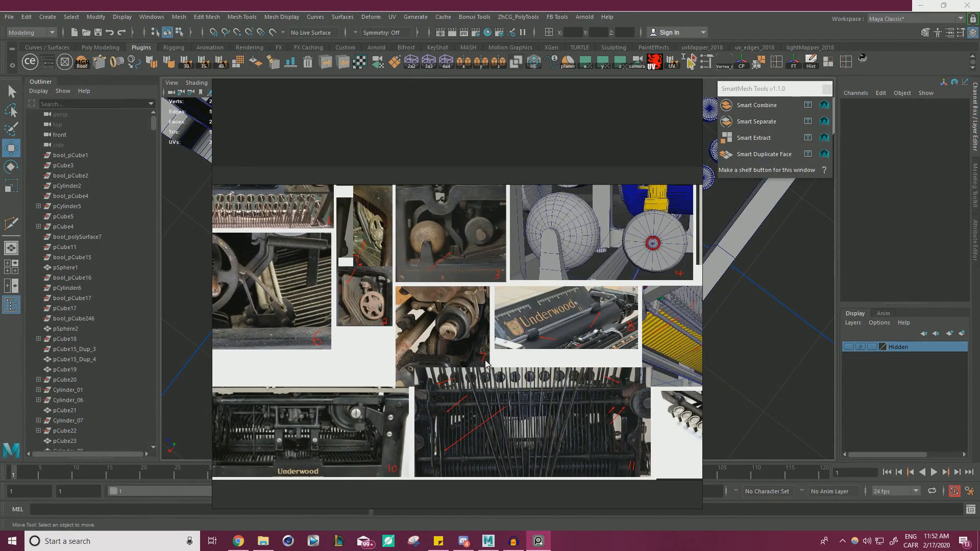
middle_click_drag(243, 204, 391, 237)
scroll(390, 238, "up", 6)
middle_click_drag(496, 275, 445, 299)
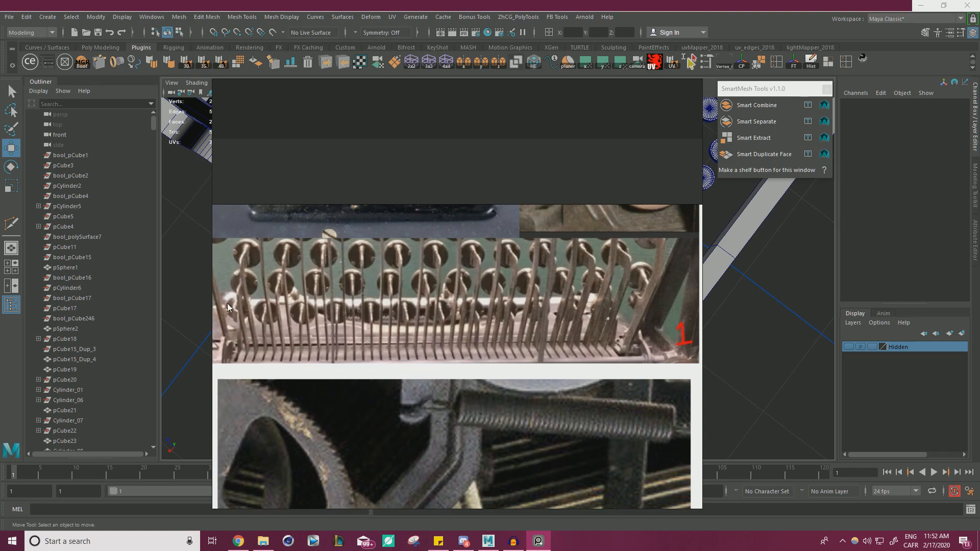
- Examine the other typewriter references, including marked image 9 and the close-up keyboard photo, and move the board out of the way
right_click_drag(519, 353, 394, 232)
scroll(458, 268, "down", 4)
middle_click_drag(457, 268, 230, 117)
scroll(472, 257, "up", 4)
middle_click_drag(472, 256, 309, 262)
scroll(383, 259, "down", 8)
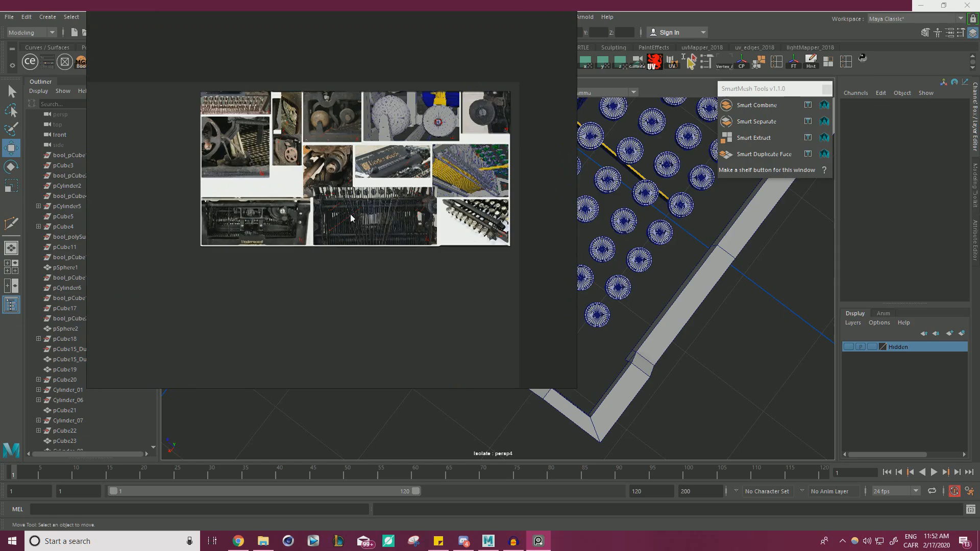
scroll(396, 241, "up", 8)
middle_click_drag(478, 257, 363, 294)
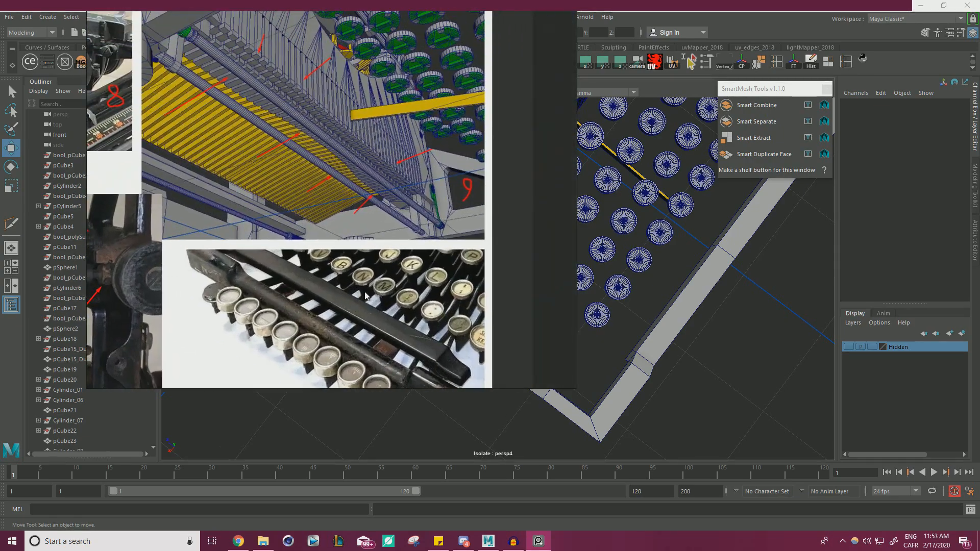
right_click_drag(392, 259, 0, 217)
- Duplicate the longer lever and slide the copy sideways to the third comb slot for the neighbouring key of the row nearest the comb
left_click_drag(541, 204, 584, 309, "alt")
left_click_drag(444, 271, 504, 227)
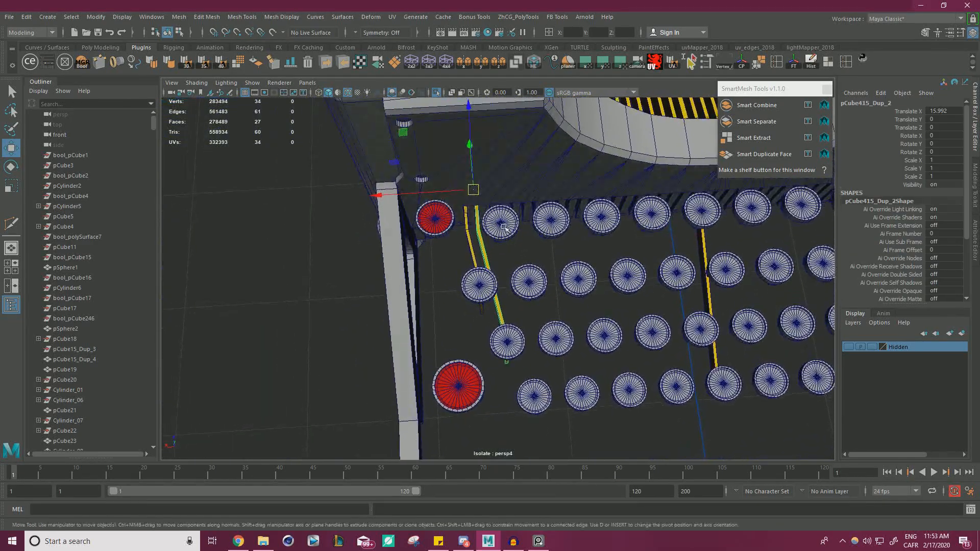
scroll(503, 227, "up", 4)
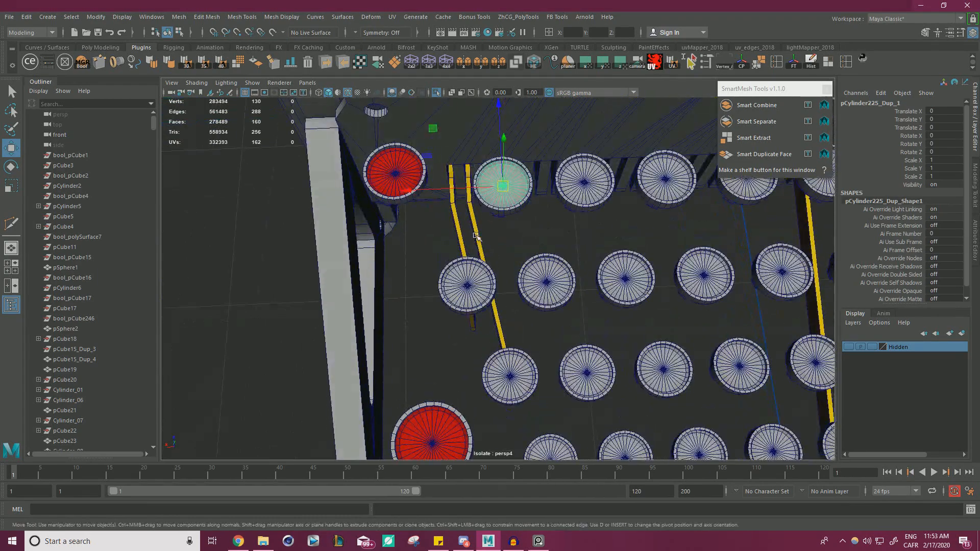
left_click_drag(434, 146, 452, 146)
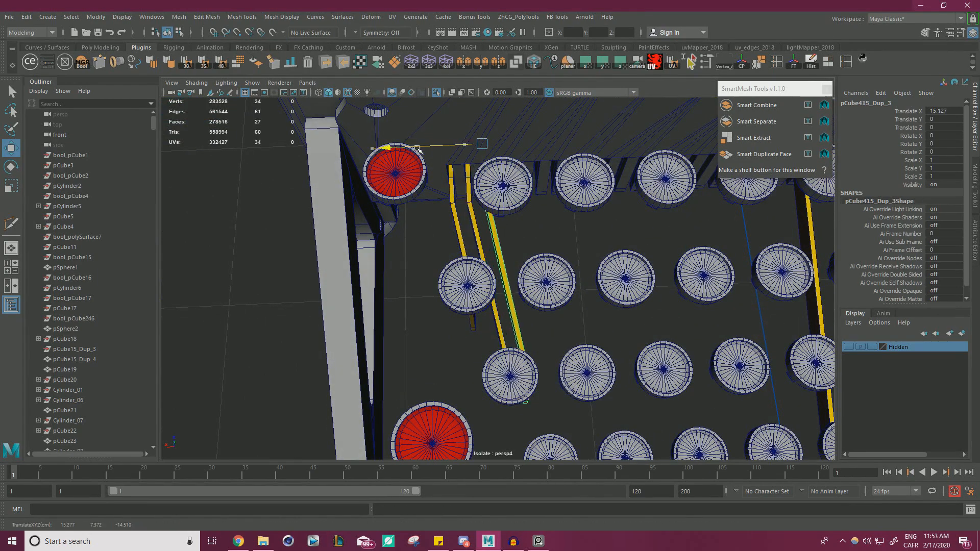
- Select the key-post vertices of the new lever copy and slide them toward the comb bar to shorten its arm
left_click_drag(498, 197, 516, 143, "alt")
middle_click_drag(516, 142, 532, 210, "alt")
right_click_drag(532, 210, 637, 237, "alt")
middle_click_drag(637, 236, 610, 301, "alt")
left_click_drag(610, 301, 461, 192, "alt")
right_click_drag(605, 205, 503, 196, "alt")
left_click_drag(503, 197, 540, 245, "alt")
right_click_drag(540, 245, 568, 242, "alt")
left_click_drag(567, 242, 586, 275, "alt")
right_click_drag(586, 275, 530, 302)
right_click_drag(533, 281, 487, 253, "alt")
left_click_drag(487, 253, 519, 254, "alt")
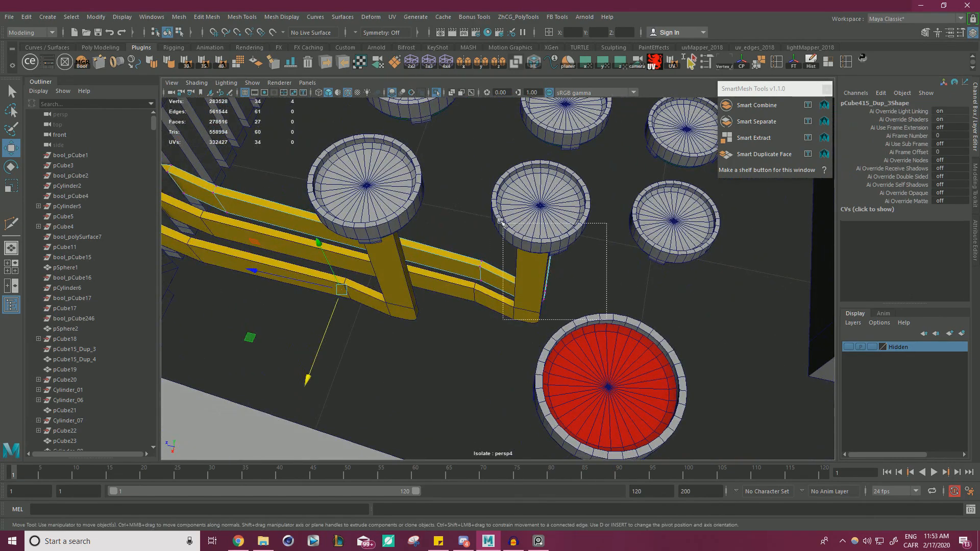
left_click_drag(440, 169, 440, 168)
left_click_drag(440, 169, 463, 242, "alt")
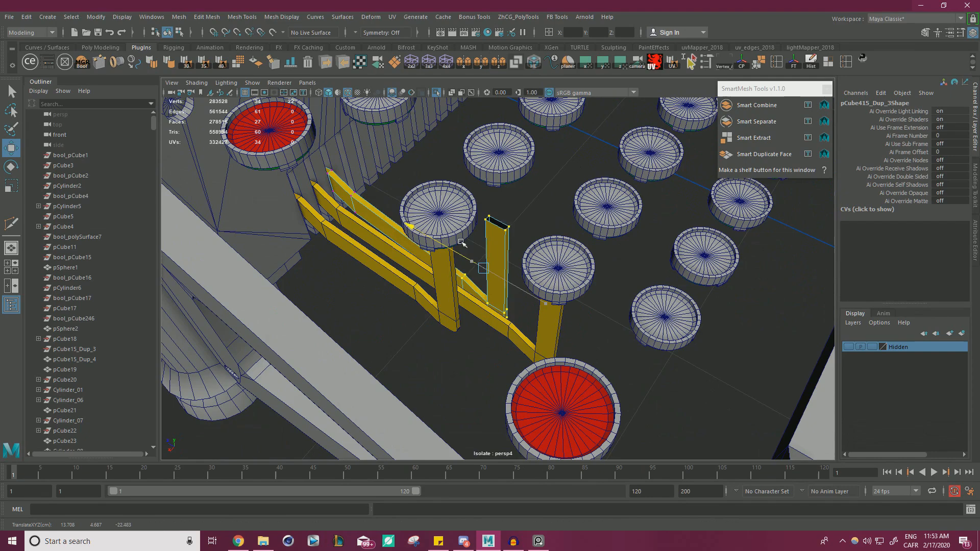
- Delete the comb-side bend edge loop from the new lever copy
left_click_drag(561, 251, 574, 296, "alt")
right_click_drag(429, 204, 463, 163, "alt")
left_click(363, 201)
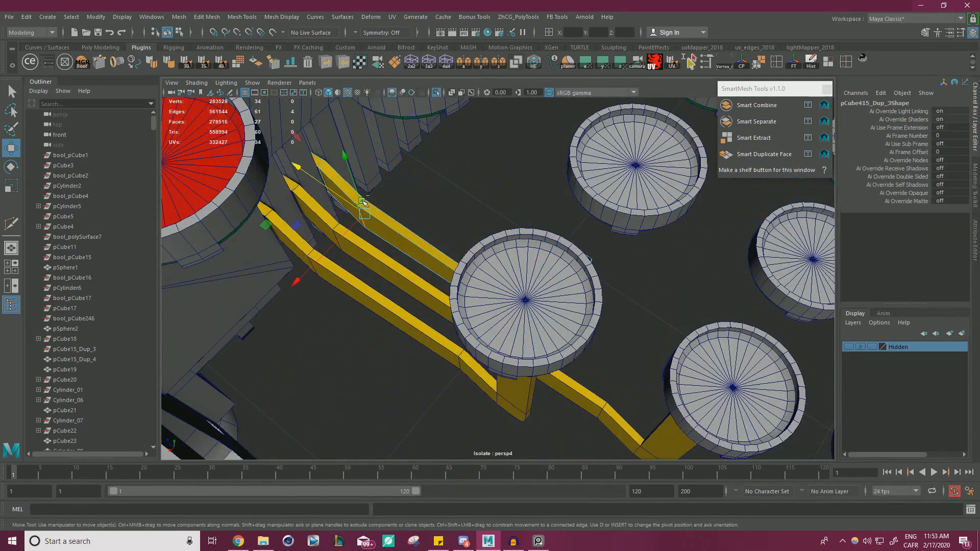
key("Delete")
- Select the new lever's key-post vertices, reposition the pivot to the post's upper end, and move the post into the key's underside slot
right_click_drag(367, 195, 339, 203, "alt")
left_click_drag(339, 204, 412, 177, "alt")
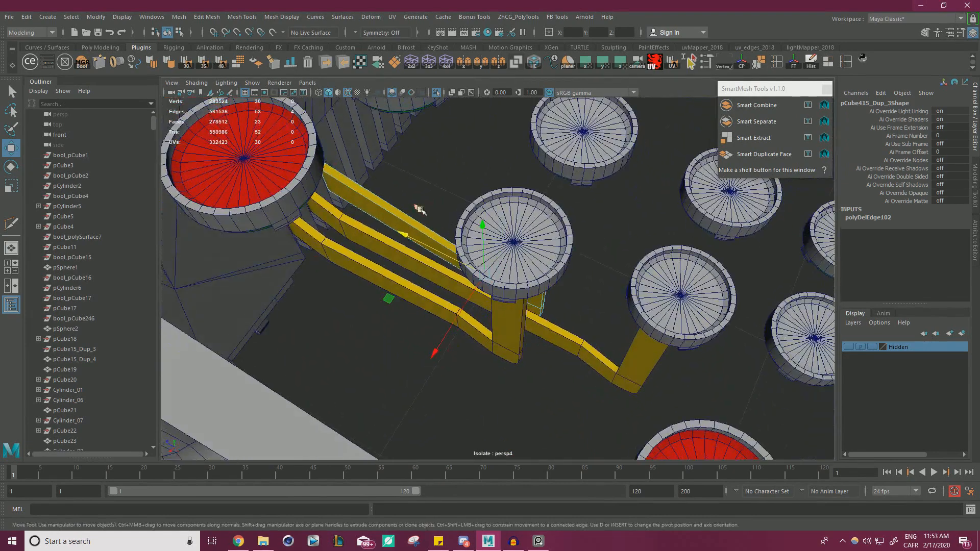
right_click_drag(387, 212, 332, 193)
left_click_drag(511, 327, 515, 286, "alt")
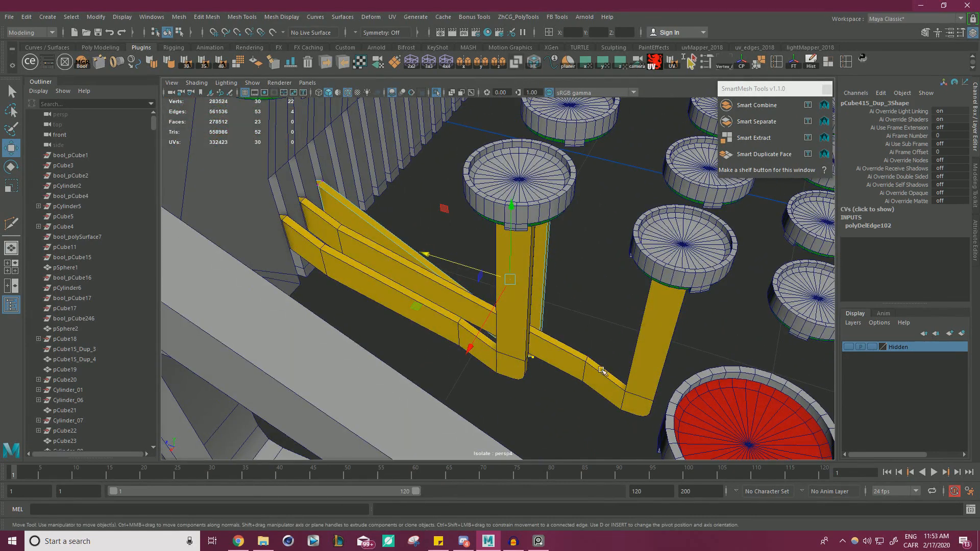
left_click_drag(508, 187, 556, 263, "alt")
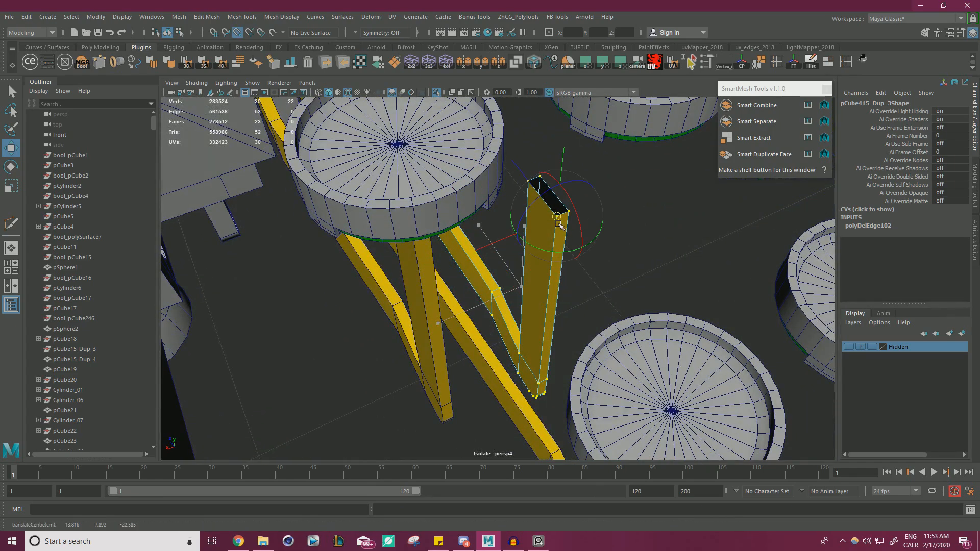
mouse_move(535, 214)
left_mouse_down("alt")
mouse_move(429, 194)
mouse_move(425, 281)
mouse_move(538, 259)
mouse_move(537, 221)
mouse_move(576, 195)
mouse_move(532, 216)
left_mouse_up("alt")
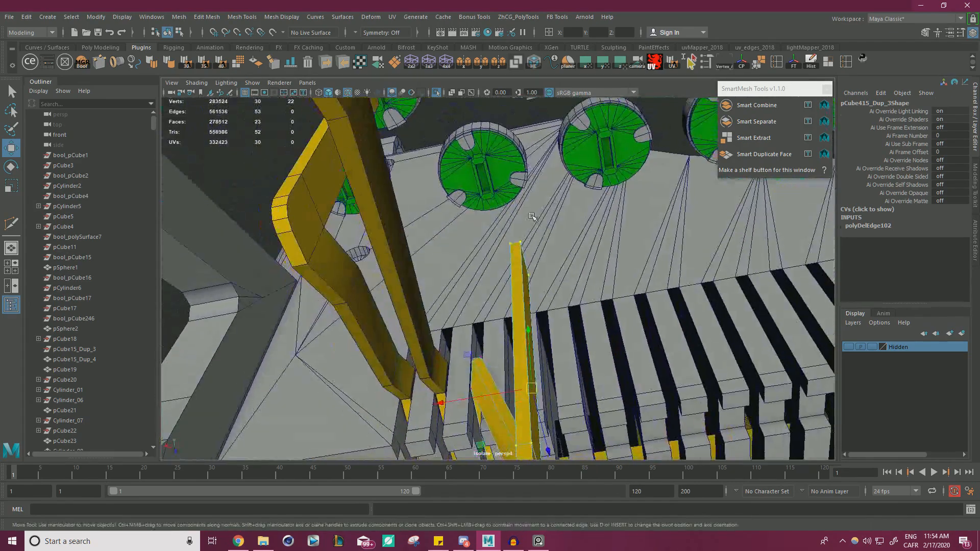
left_click_drag(532, 389, 492, 210)
- Delete the remaining bend loop from the shortened lever and insert a new edge loop midway along its arm
left_click_drag(475, 166, 523, 313, "alt")
right_click_drag(523, 313, 632, 316, "alt")
left_click_drag(632, 316, 540, 275, "alt")
key("Delete")
left_click_drag(492, 234, 609, 237, "alt")
key("ctrl+shift+x")
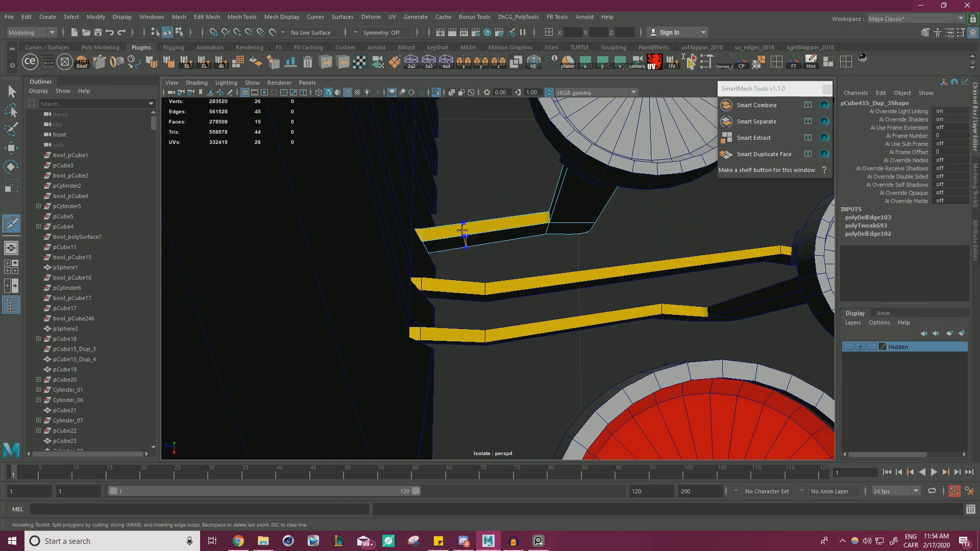
key("w")
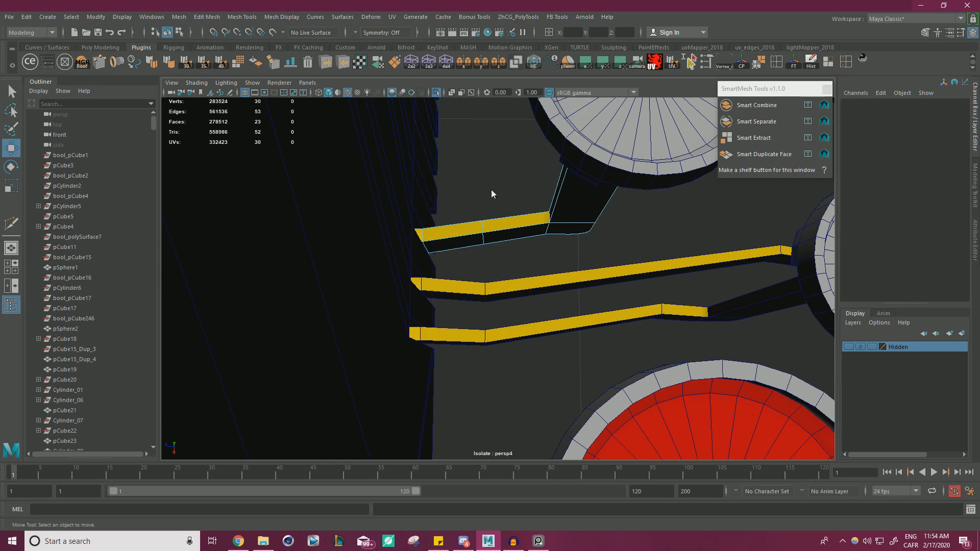
- Reposition the pivot and shift the new edge loop sideways so the shortened lever's first section runs straight out of its comb slot
double_click(490, 223)
key("d")
left_click(484, 234)
key("v")
left_click_drag(434, 233, 434, 234)
left_click_drag(485, 280, 503, 256)
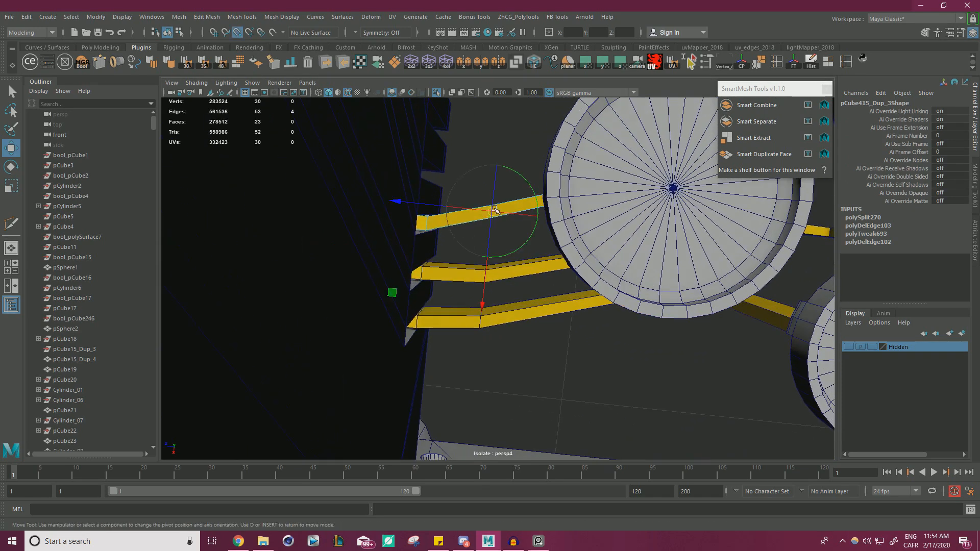
left_click_drag(492, 221, 442, 232)
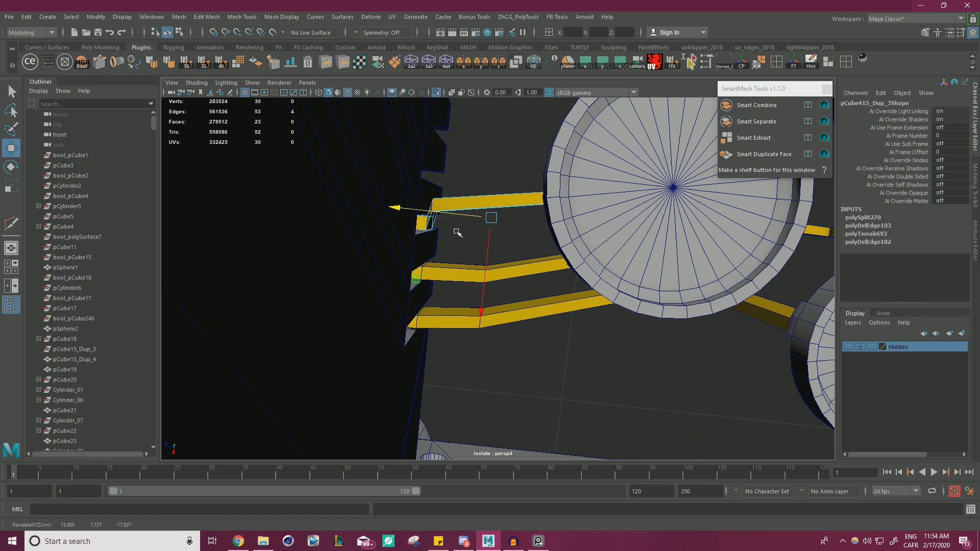
left_click_drag(490, 255, 473, 259)
left_click_drag(428, 230, 489, 236)
left_click_drag(490, 236, 538, 241, "alt")
- Insert an edge loop between the shortened lever's bend and its key post and try shifting it sideways
key("ctrl+shift+x")
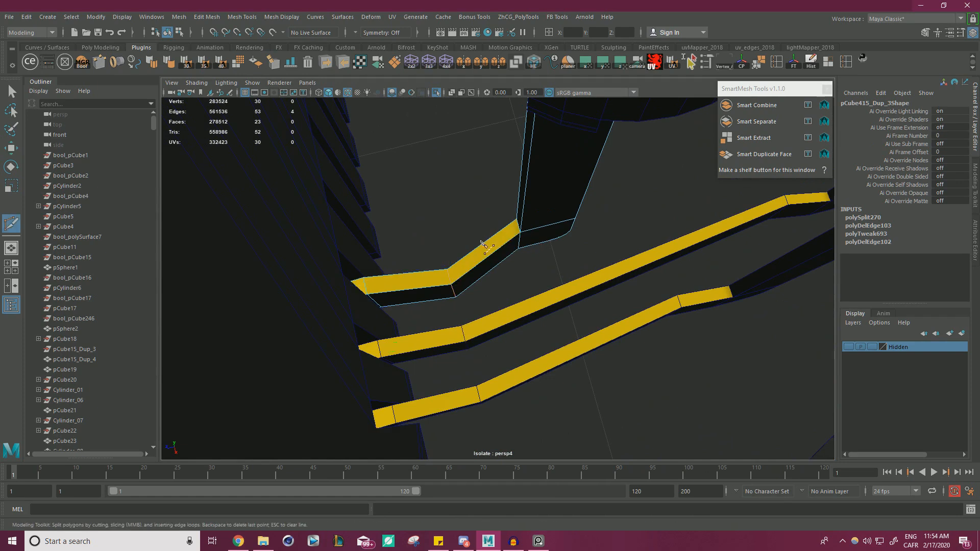
left_click(482, 243, "ctrl")
key("w")
right_click_drag(466, 214, 466, 189)
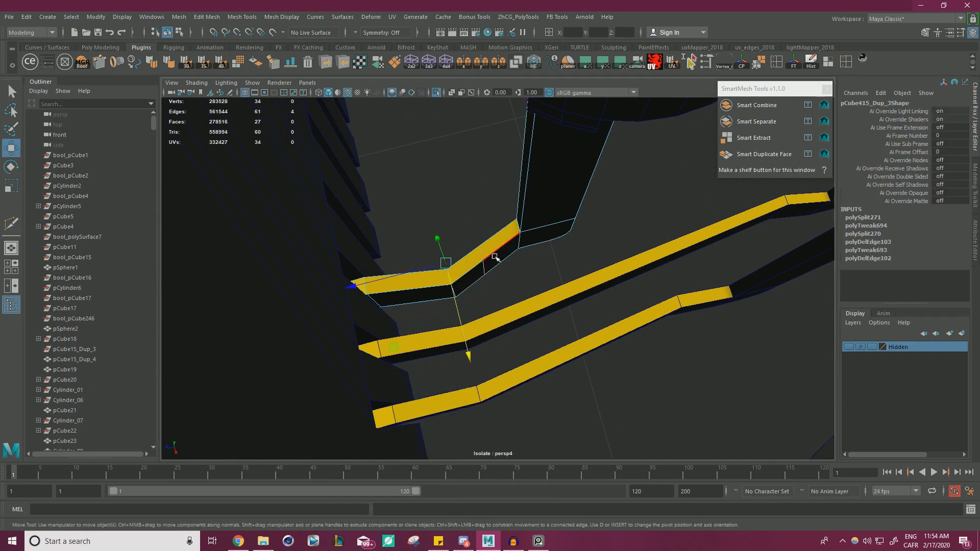
left_click(484, 277)
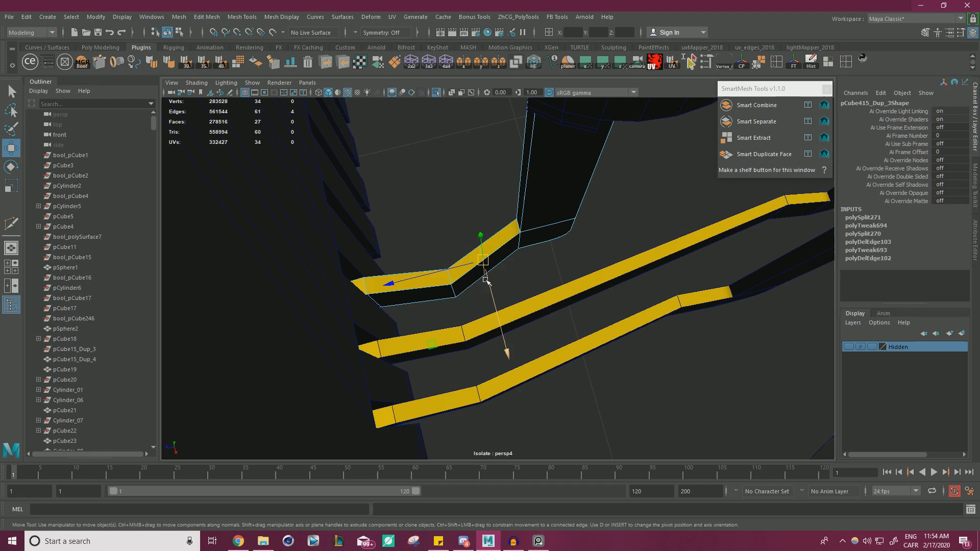
left_click_drag(484, 278, 515, 252)
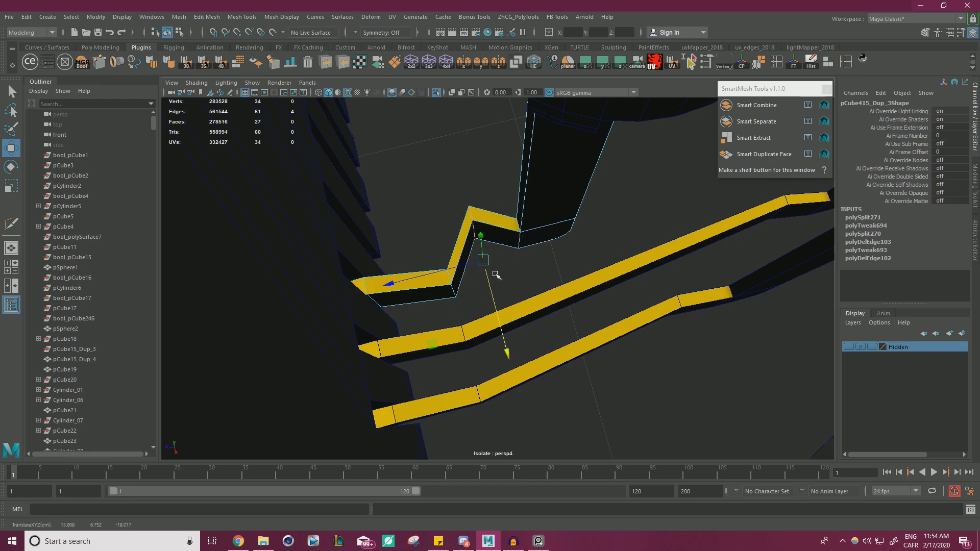
- Try aligning the shortened lever's second edge loop with the key post from a repositioned pivot, and delete that loop
key("d")
key("v")
left_click_drag(483, 261, 525, 296)
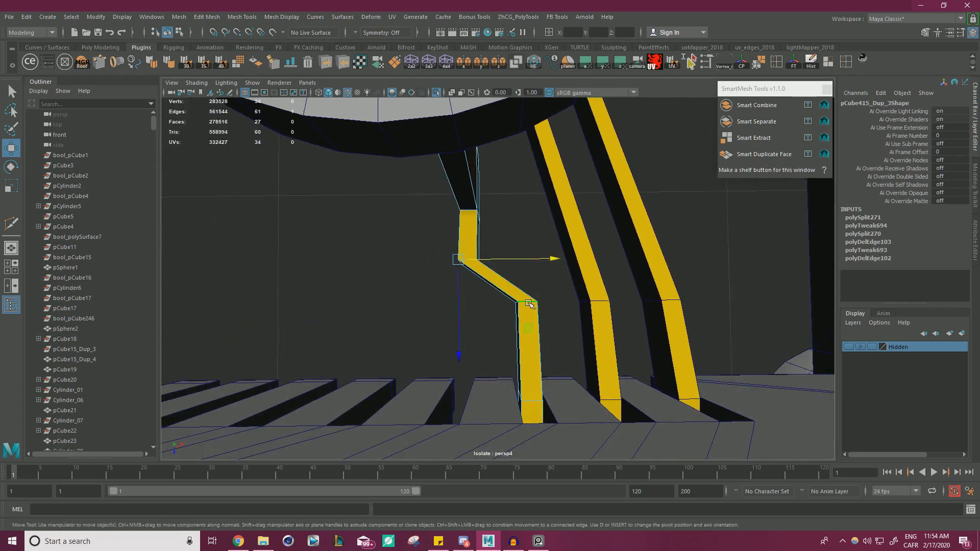
left_click_drag(526, 351, 527, 352)
left_click(473, 261)
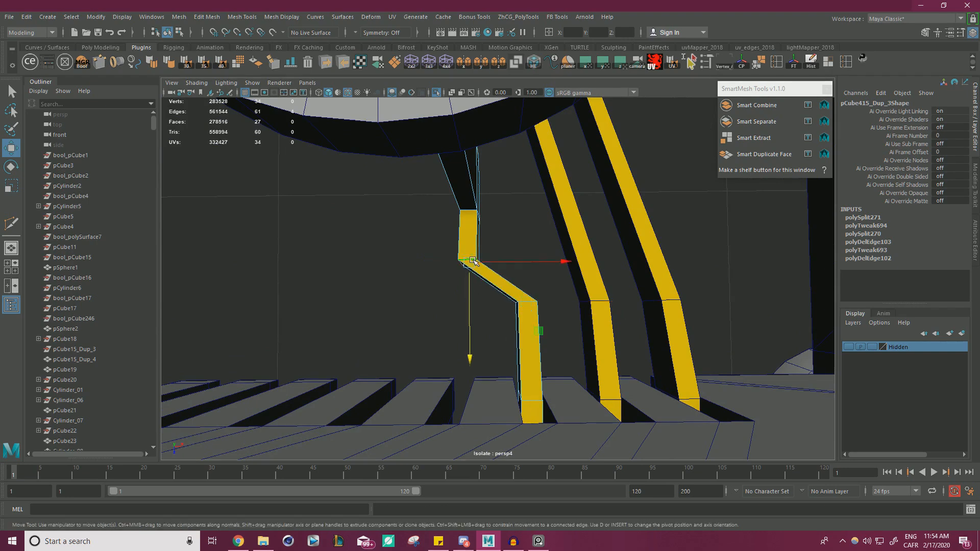
left_click_drag(478, 270, 509, 242, "alt")
key("Delete")
- Insert an edge loop close to the shortened lever's key post and shift it sideways so the last section lines up with the post
key("ctrl+shift+x")
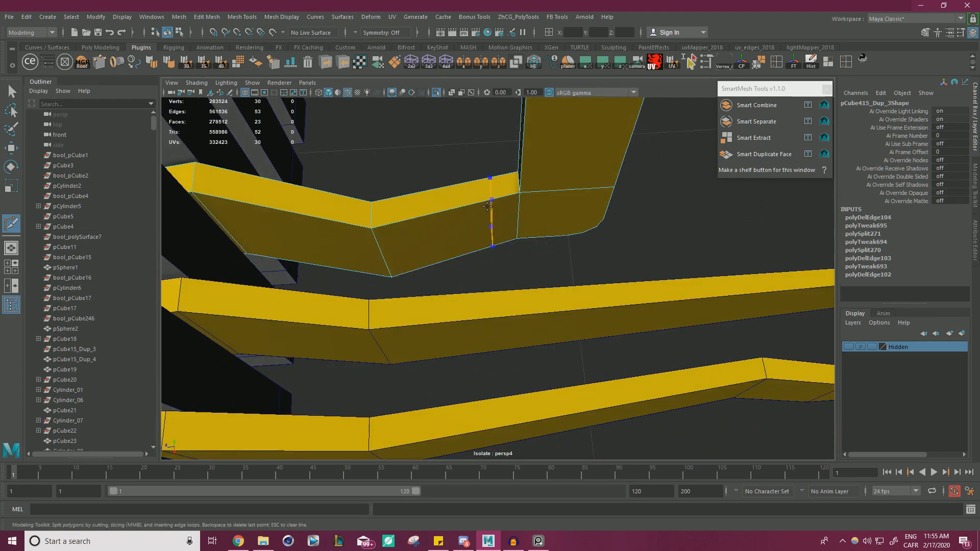
left_click(491, 207, "ctrl")
key("w")
right_click_drag(492, 203, 492, 187)
double_click(492, 189)
left_click_drag(493, 190, 648, 223, "alt")
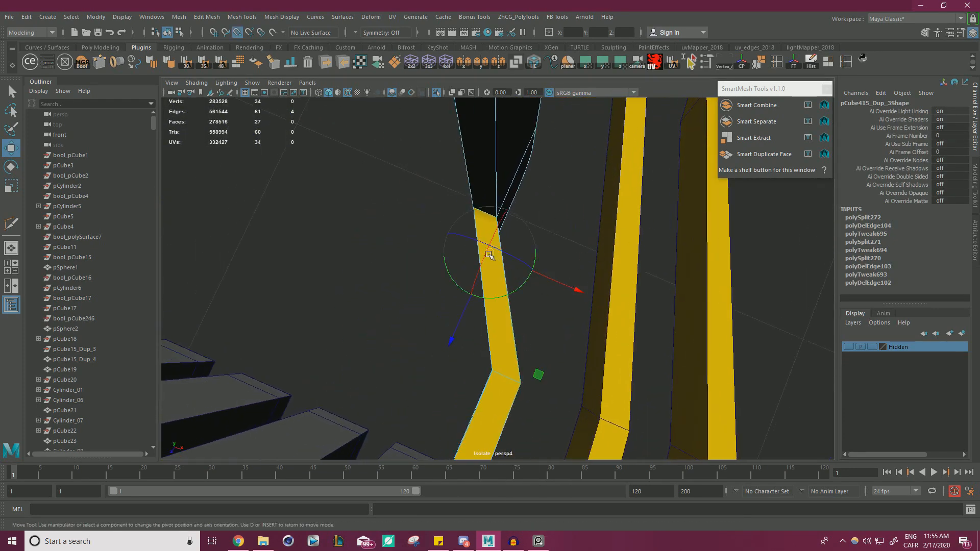
left_click_drag(551, 240, 610, 296, "alt")
right_click_drag(724, 236, 771, 222)
left_click(739, 243)
- Examine how the three bent levers line up with the comb slots and which key the next lever must reach
left_click_drag(740, 243, 577, 293, "alt")
right_click_drag(577, 293, 725, 308, "alt")
left_click_drag(724, 308, 495, 266, "alt")
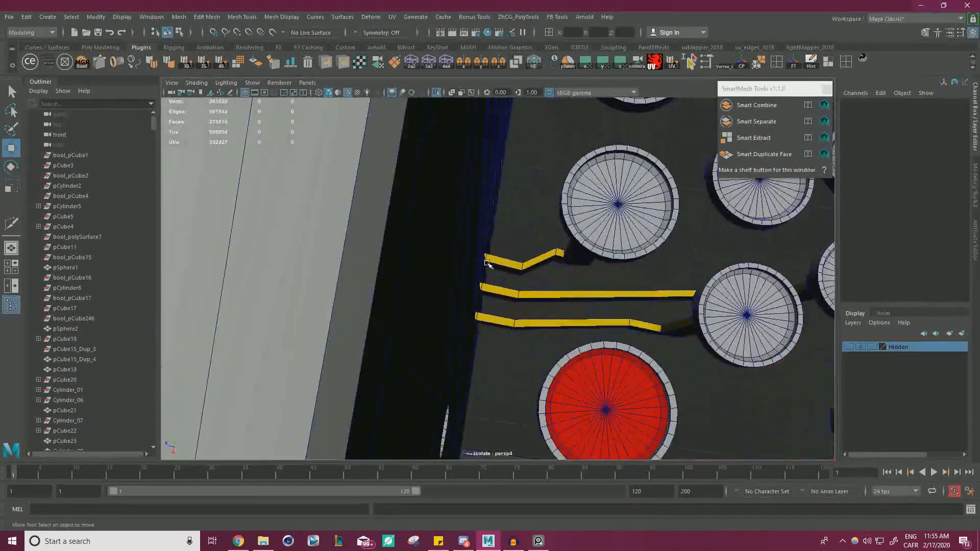
left_click_drag(605, 262, 595, 284, "alt")
right_click_drag(595, 284, 531, 280, "alt")
left_click_drag(587, 279, 536, 259, "alt")
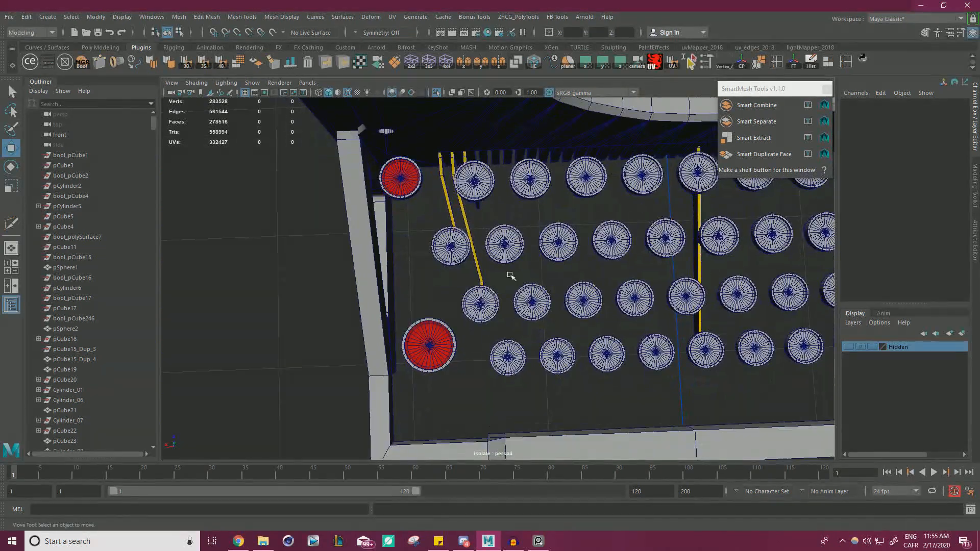
left_click(505, 248)
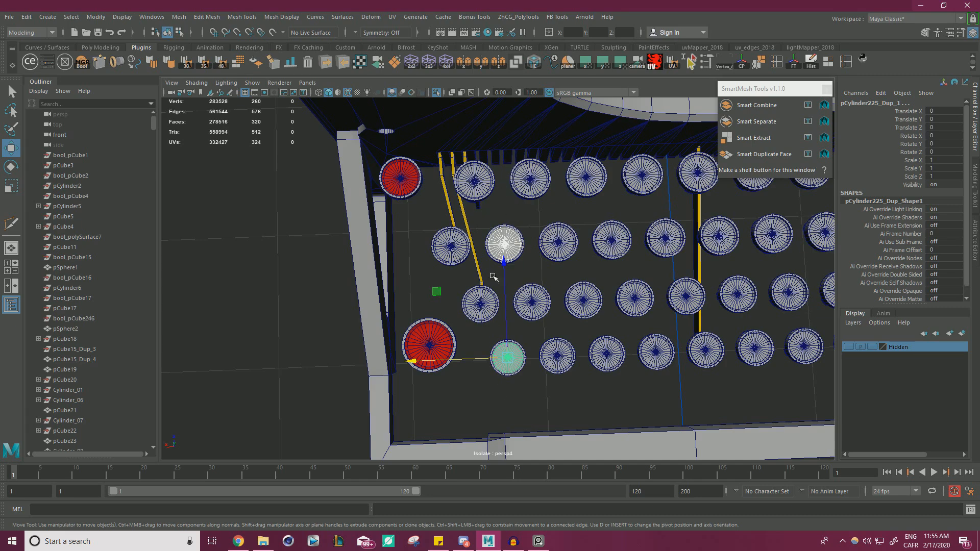
scroll(526, 220, "up", 5)
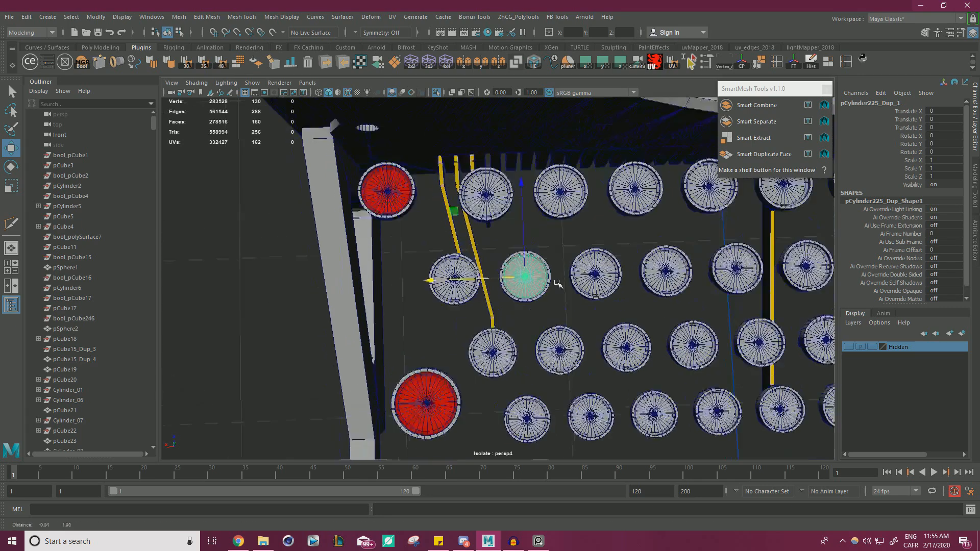
- Duplicate the second, longer lever and slide the copy sideways to the fourth comb slot, at Translate X about 14.39
left_click(481, 223)
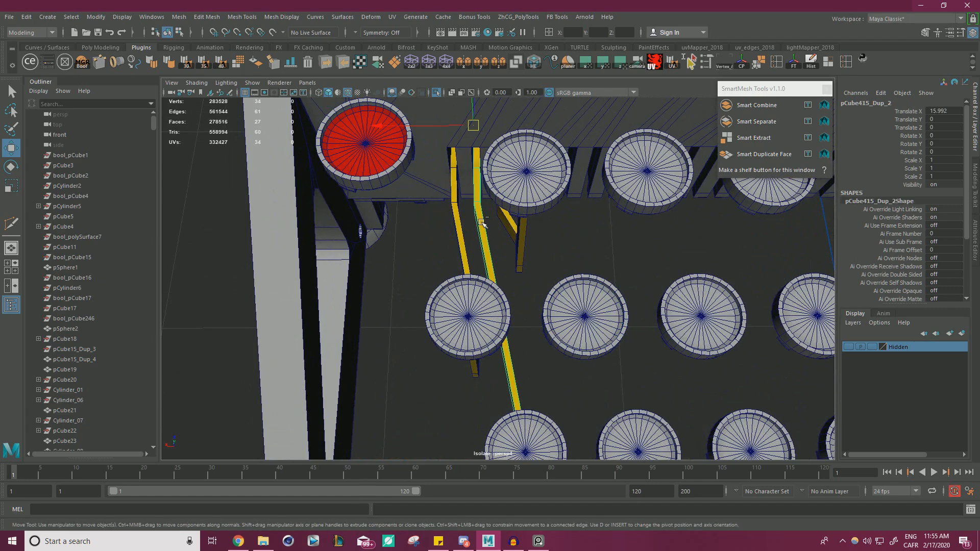
left_click_drag(428, 126, 622, 264)
scroll(580, 180, "up", 5)
scroll(604, 235, "up", 5)
key("v")
left_click_drag(529, 191, 377, 166, "alt")
scroll(332, 232, "down", 5)
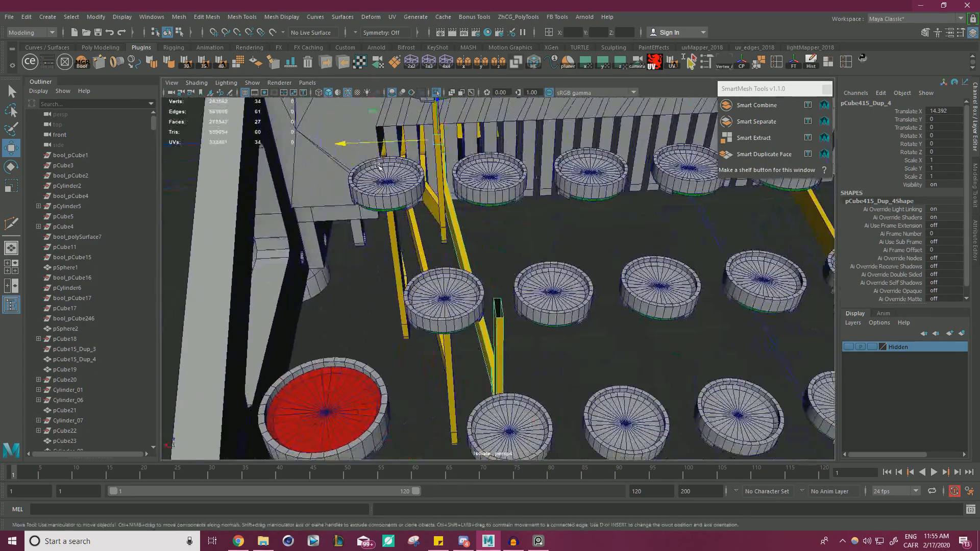
- Delete the two intermediate edge loops on the duplicated fourth lever so it runs straight from the comb to its post
middle_click_drag(496, 301, 482, 197, "alt")
scroll(482, 197, "up", 3)
left_click_drag(482, 197, 574, 307, "alt")
scroll(567, 316, "up", 4)
middle_click_drag(505, 372, 485, 265, "alt")
right_click_drag(484, 247, 483, 221)
double_click(486, 266)
scroll(504, 235, "down", 5)
left_click_drag(503, 234, 566, 296, "alt")
scroll(566, 296, "up", 2)
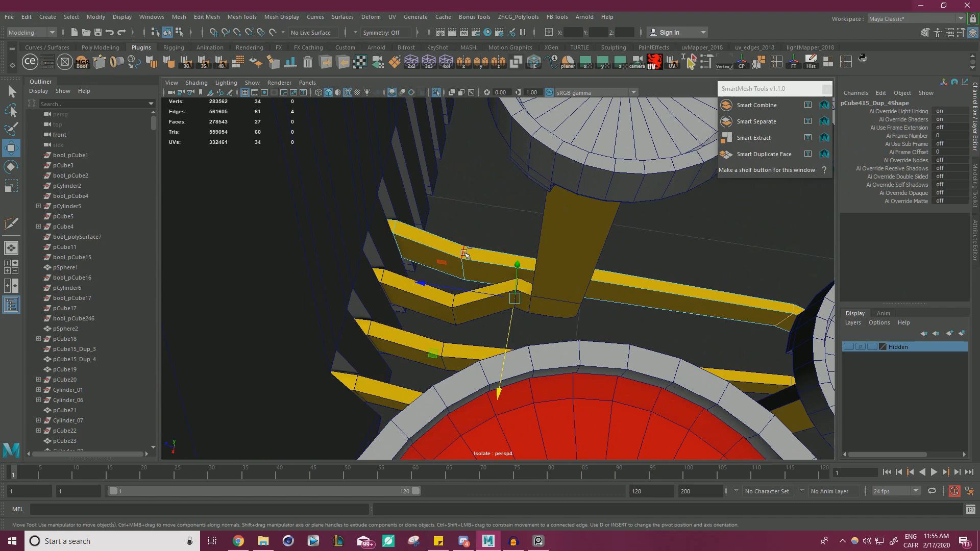
key("ctrl+Delete")
- Move the fourth lever's key-end vertices forward and sideways so its post reaches the front-row key
left_click_drag(466, 254, 485, 228, "alt")
right_click_drag(486, 228, 439, 220)
left_click_drag(445, 224, 525, 260, "alt")
left_click_drag(597, 370, 500, 224)
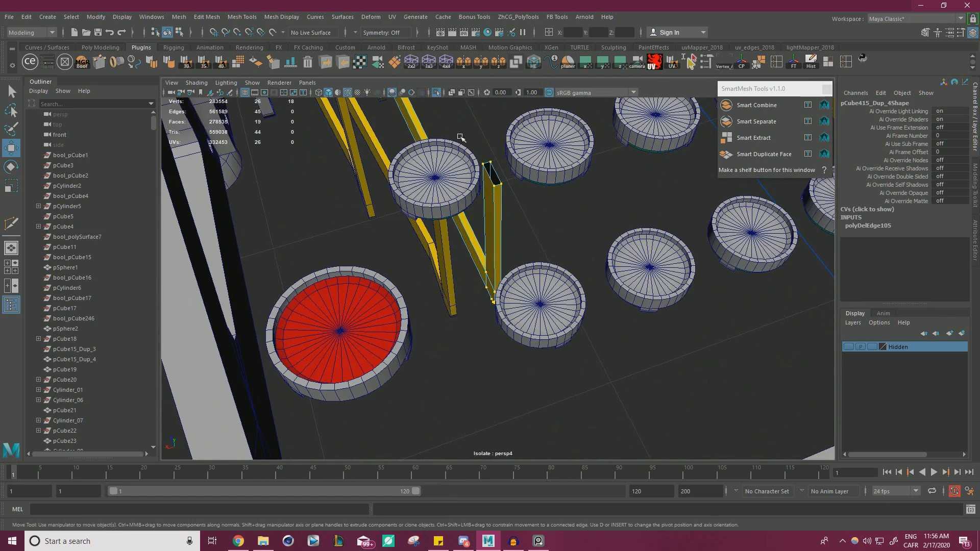
left_click_drag(461, 176, 506, 271)
left_click_drag(561, 311, 597, 280, "alt")
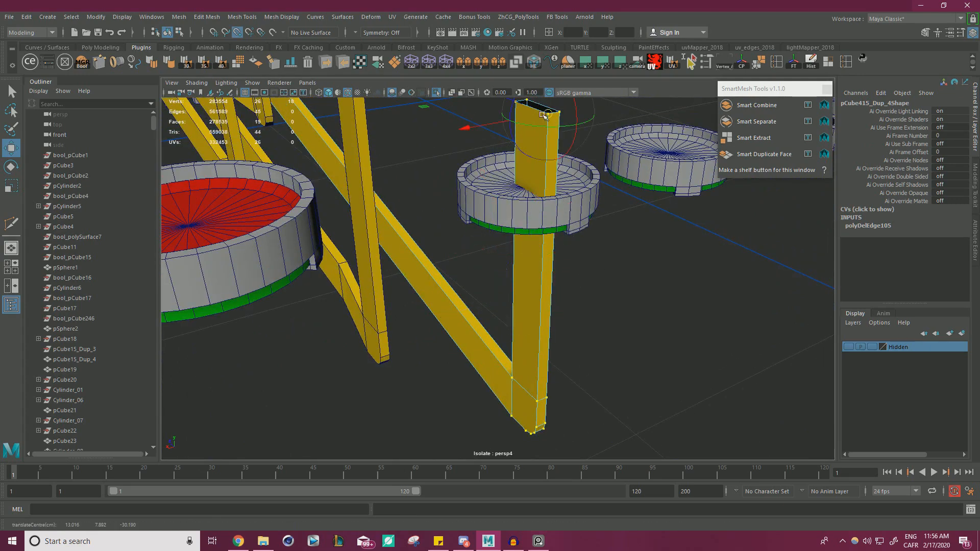
left_click_drag(567, 154, 524, 169, "alt")
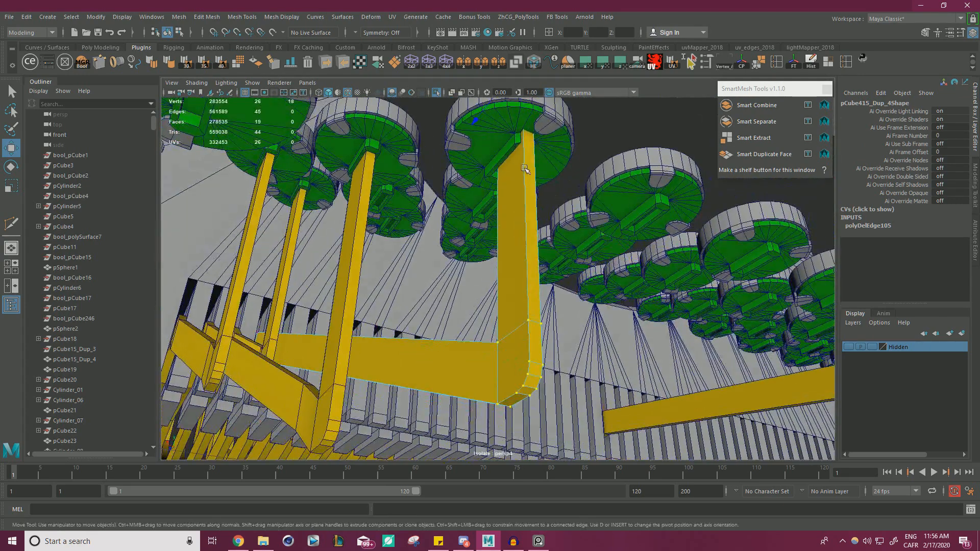
- Snap the top of the fourth lever's post to the stem under the front-row key and adjust the elbow height
middle_click_drag(537, 152, 532, 203, "alt")
key("v")
left_click_drag(515, 112, 510, 212)
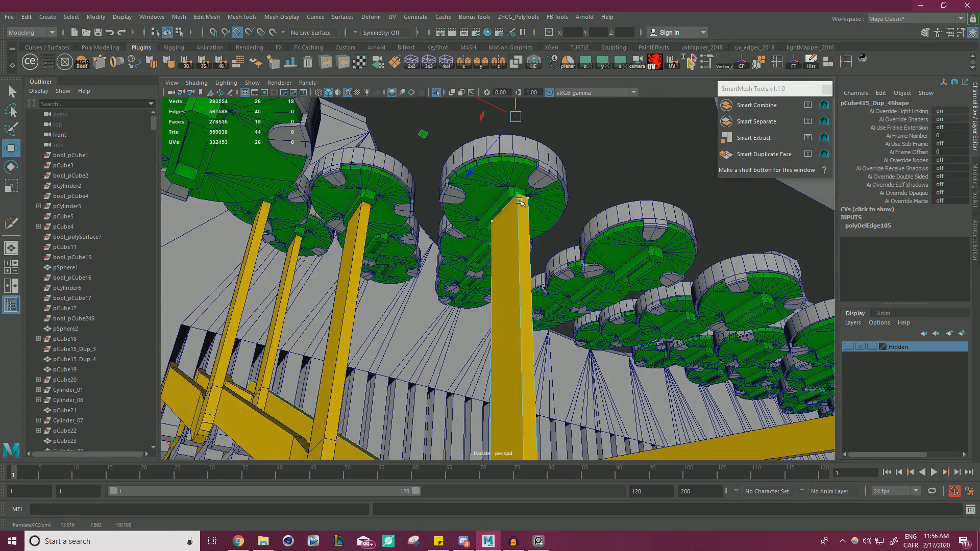
key("d")
key("v")
left_click_drag(511, 374, 509, 201)
key("v")
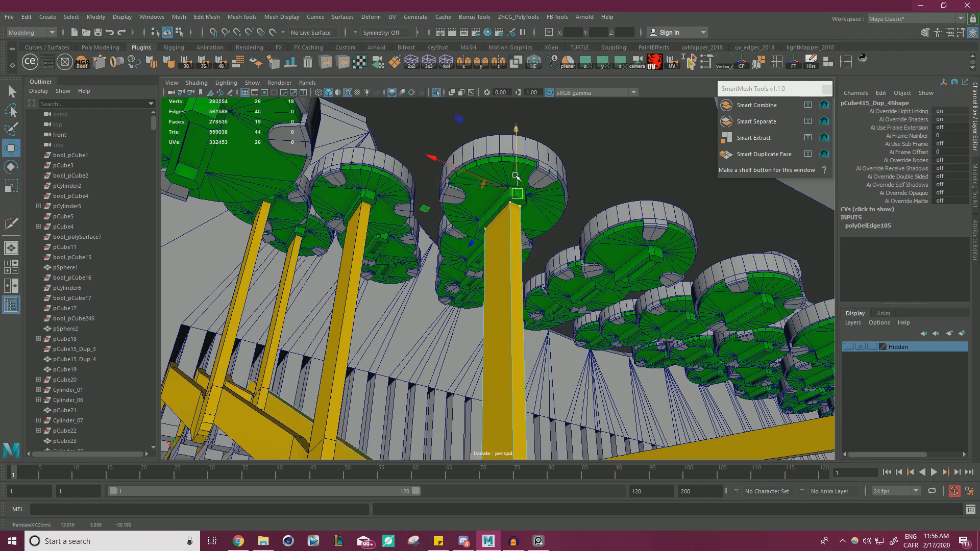
left_click_drag(573, 215, 545, 403, "alt")
left_click_drag(617, 321, 536, 332, "alt")
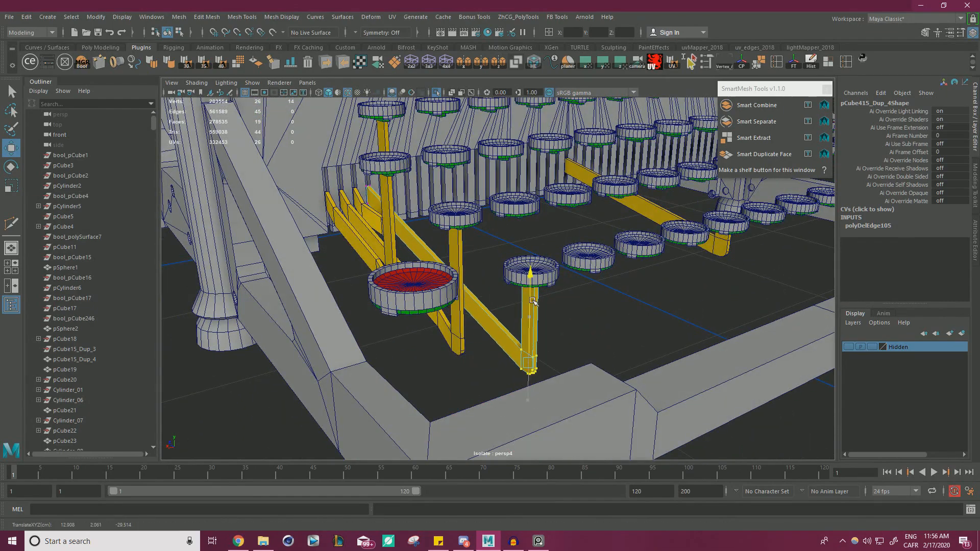
- Switch to the reference image board and examine the Underwood typewriter photo for how the key rows and levers are arranged
left_click_drag(534, 297, 389, 254, "alt")
key("alt+Tab")
scroll(545, 280, "down", 5)
middle_click_drag(505, 268, 595, 278)
middle_click_drag(687, 298, 760, 328)
right_click_drag(760, 328, 133, 304)
left_click_drag(216, 250, 405, 198, "alt")
key("alt+Tab")
right_click_drag(139, 249, 505, 250)
scroll(506, 250, "down", 2)
middle_click_drag(506, 251, 812, 117)
scroll(448, 243, "down", 4)
middle_click_drag(367, 375, 515, 261)
scroll(515, 262, "down", 2)
scroll(514, 263, "up", 1)
middle_click_drag(689, 339, 525, 238)
scroll(525, 240, "up", 2)
middle_click_drag(574, 298, 528, 227)
scroll(473, 202, "up", 6)
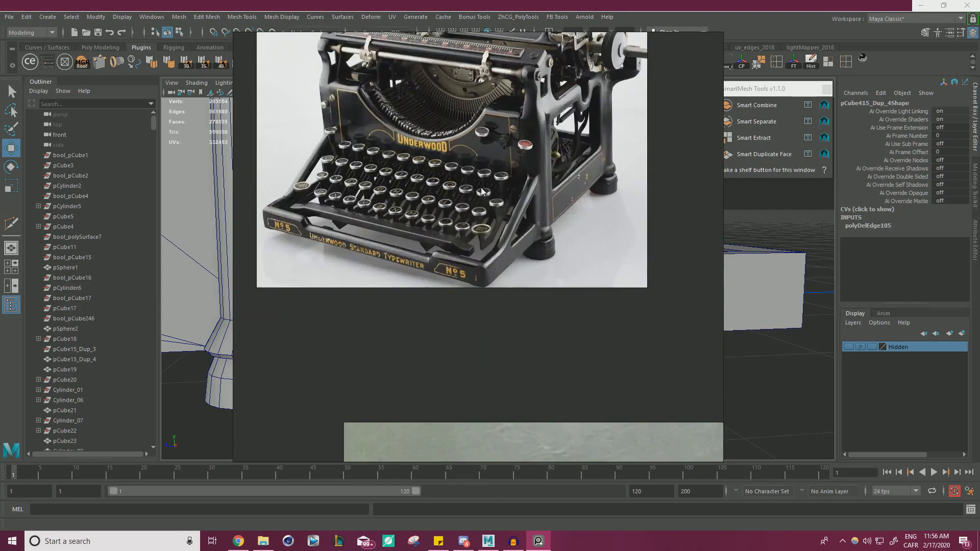
scroll(482, 192, "up", 3)
middle_click_drag(492, 301, 554, 311)
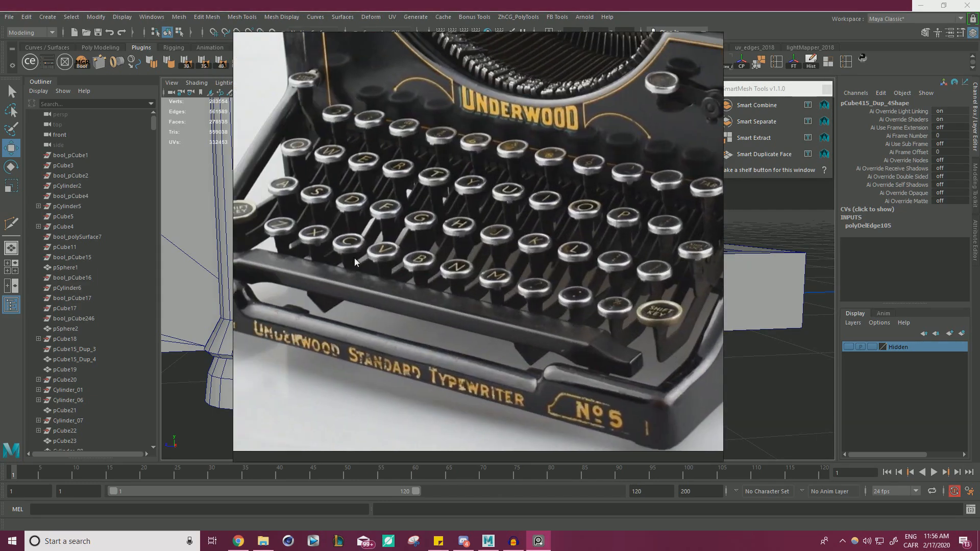
- Examine the close-up reference photo for how the outermost key levers bend and drop below their keys
scroll(429, 309, "down", 7)
middle_click_drag(416, 315, 837, 209)
middle_click_drag(320, 287, 602, 95)
middle_click_drag(423, 291, 551, 186)
scroll(486, 257, "down", 7)
scroll(308, 289, "up", 5)
middle_click_drag(309, 289, 428, 207)
scroll(358, 221, "up", 3)
middle_click_drag(358, 220, 455, 240)
scroll(456, 244, "up", 5)
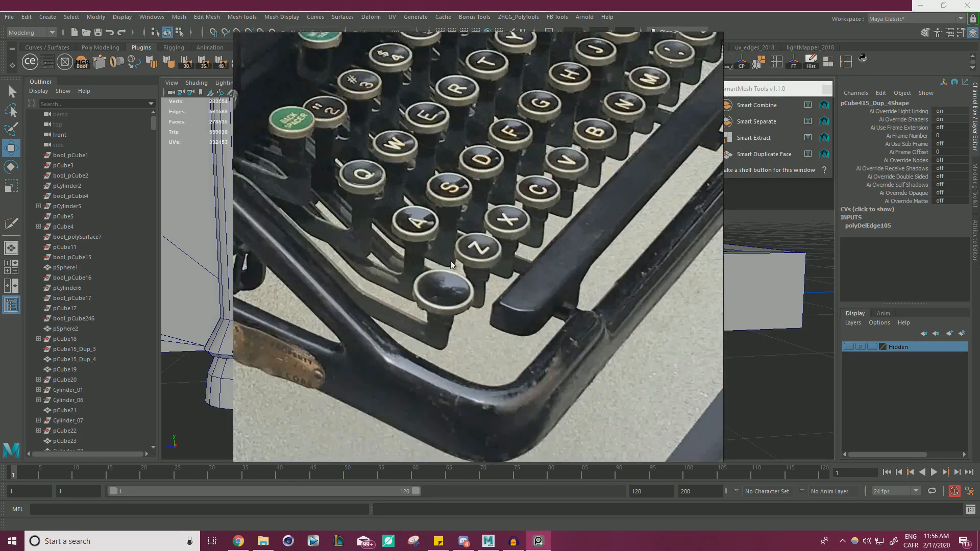
middle_click_drag(491, 278, 437, 359)
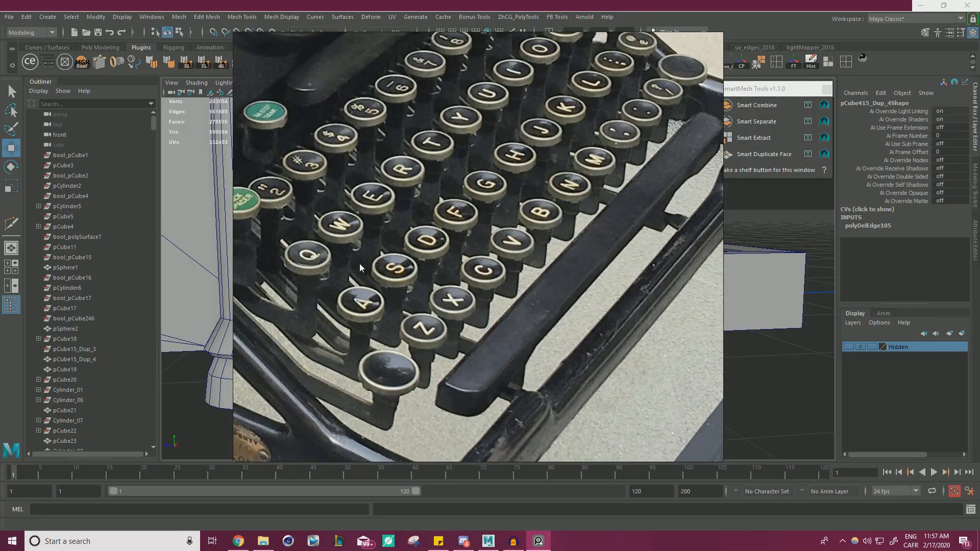
right_click_drag(525, 199, 0, 179)
- Dismiss the mail notification and examine the bends and elbows of the four fitted levers from several angles in Maya
left_click_drag(578, 188, 523, 296, "alt")
left_click(463, 308)
left_click_drag(461, 335, 433, 314, "alt")
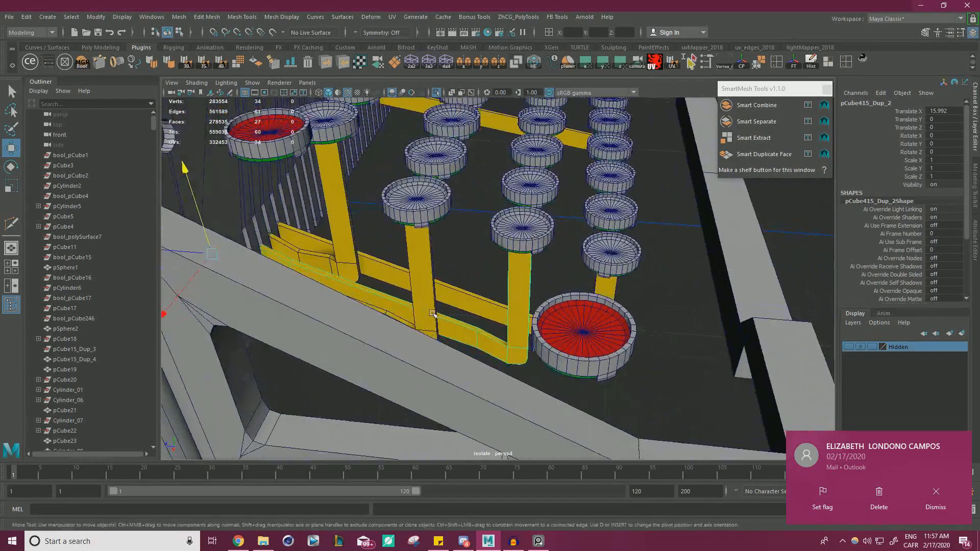
left_click(962, 442)
left_click_drag(490, 230, 577, 263, "alt")
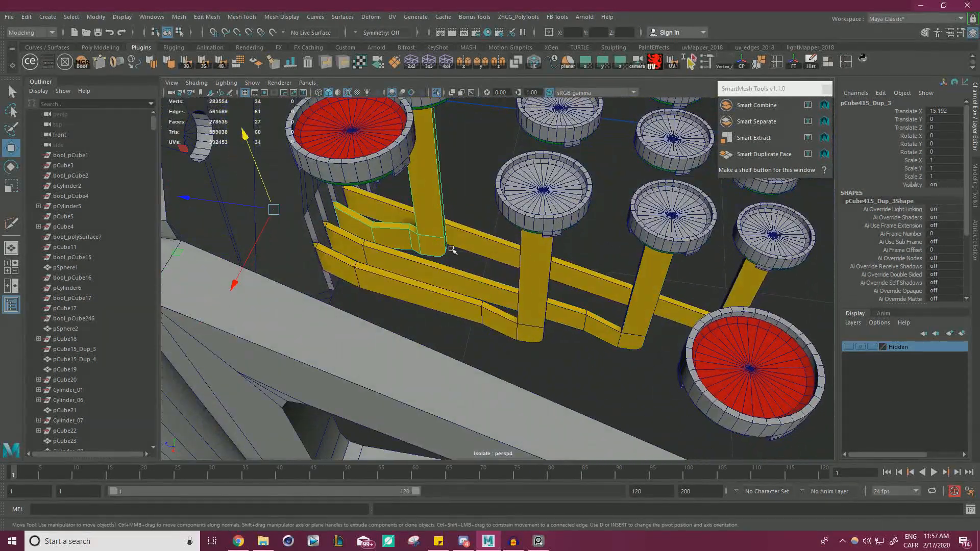
left_click(618, 330)
left_click_drag(618, 330, 641, 294, "alt")
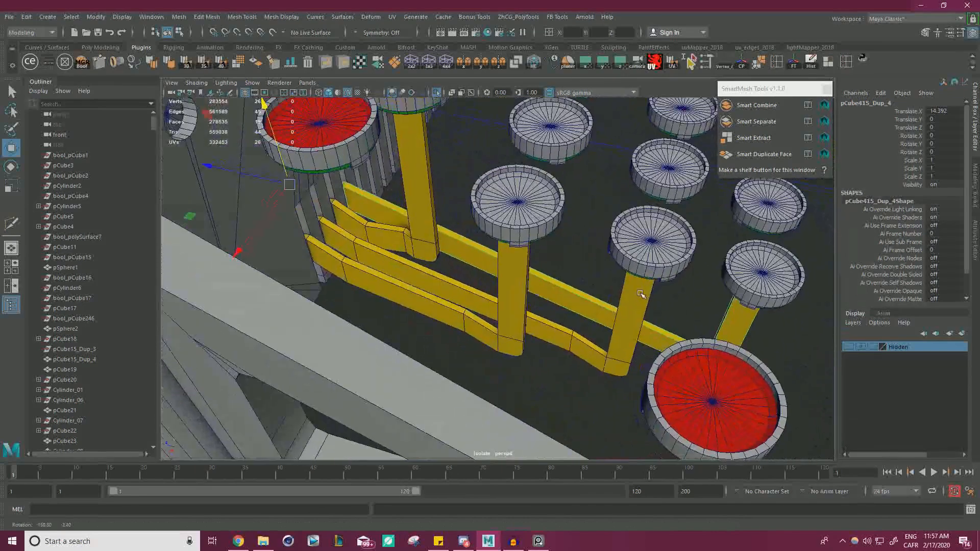
left_click_drag(525, 271, 549, 215, "alt")
right_click_drag(469, 248, 415, 246)
left_click_drag(515, 244, 381, 190, "alt")
- Compare the slopes of the four fitted levers in the side view by selecting them together
key("space")
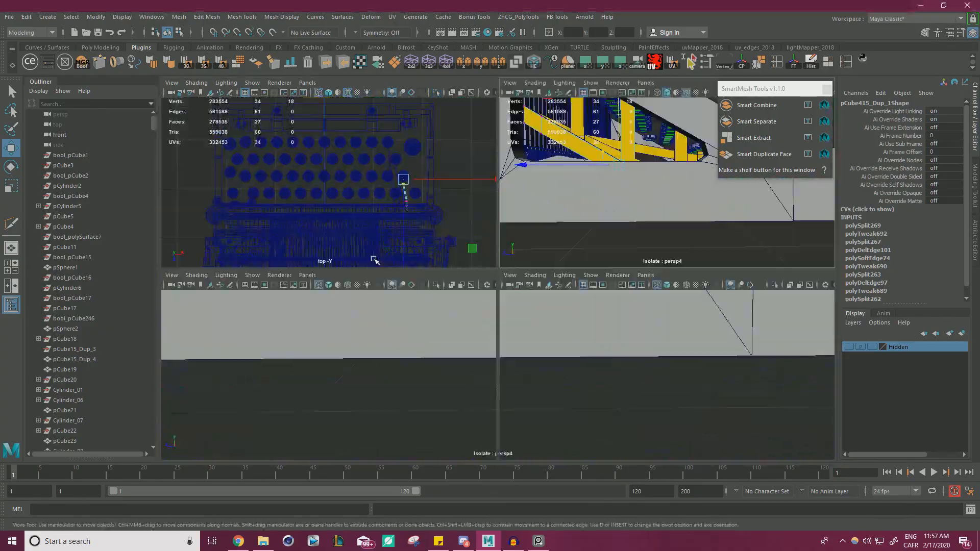
scroll(647, 361, "down", 3)
middle_click_drag(691, 357, 621, 350, "alt")
key("space")
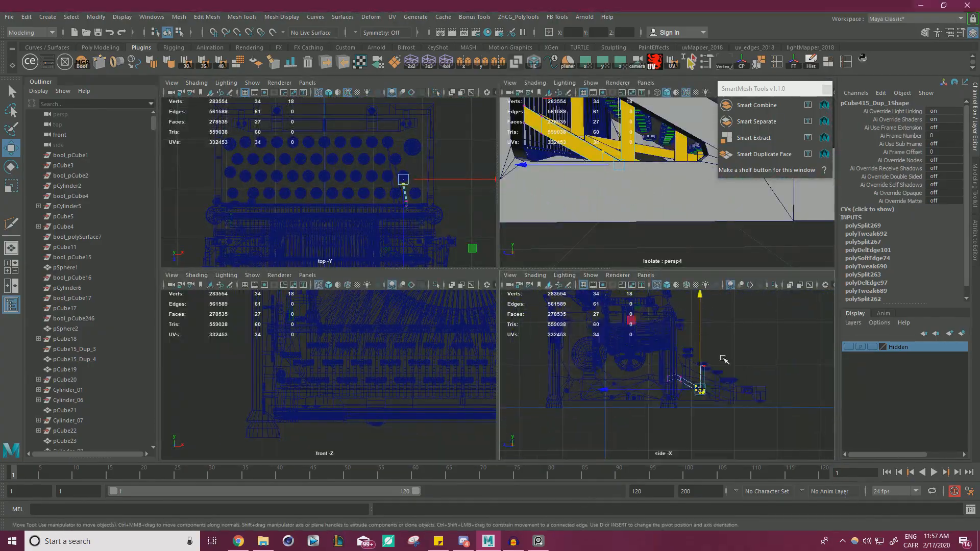
scroll(759, 339, "up", 5)
middle_click_drag(759, 339, 578, 306, "alt")
middle_click_drag(510, 353, 513, 355, "alt")
right_click_drag(445, 247, 488, 226)
left_click(434, 245)
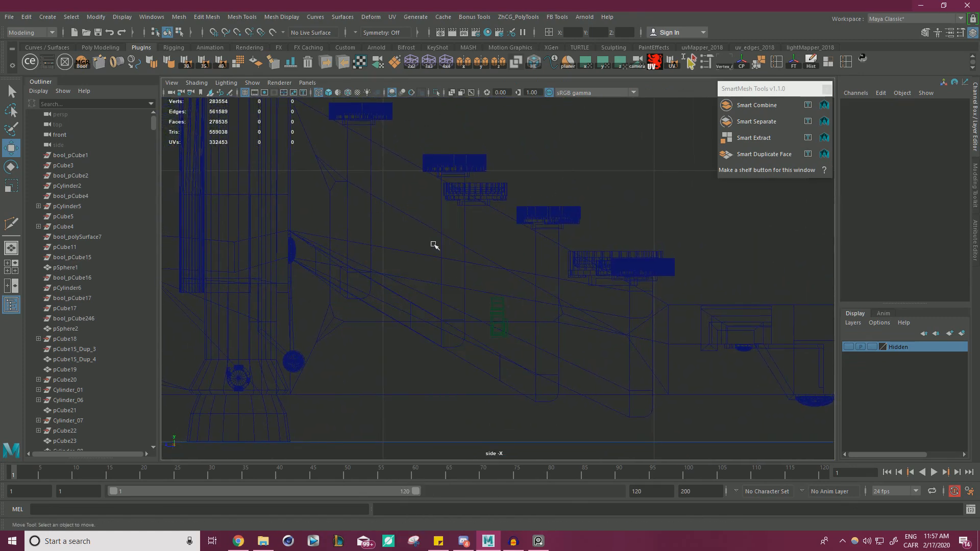
left_click(370, 260)
left_click(464, 305, "shift")
left_click(559, 368, "shift")
left_click(651, 403, "shift")
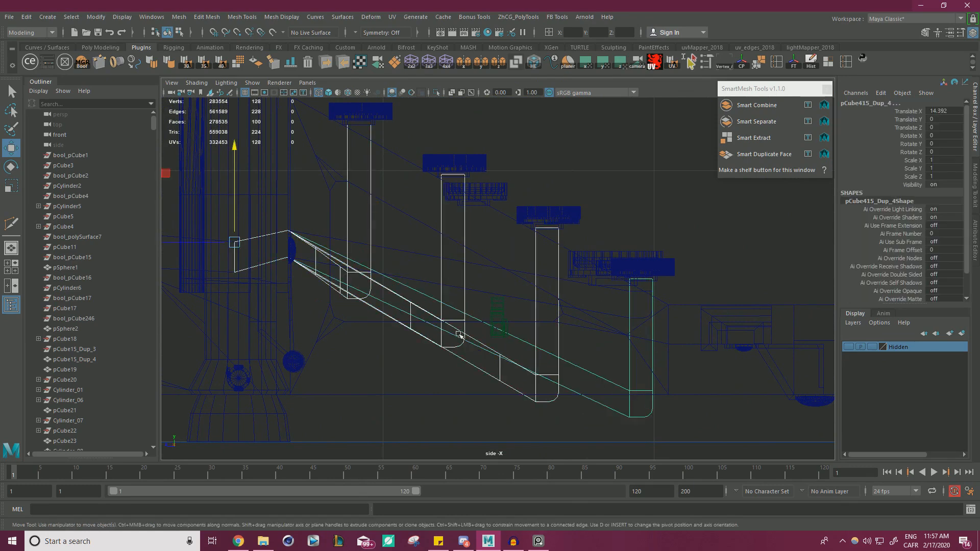
middle_click_drag(601, 381, 629, 336, "alt")
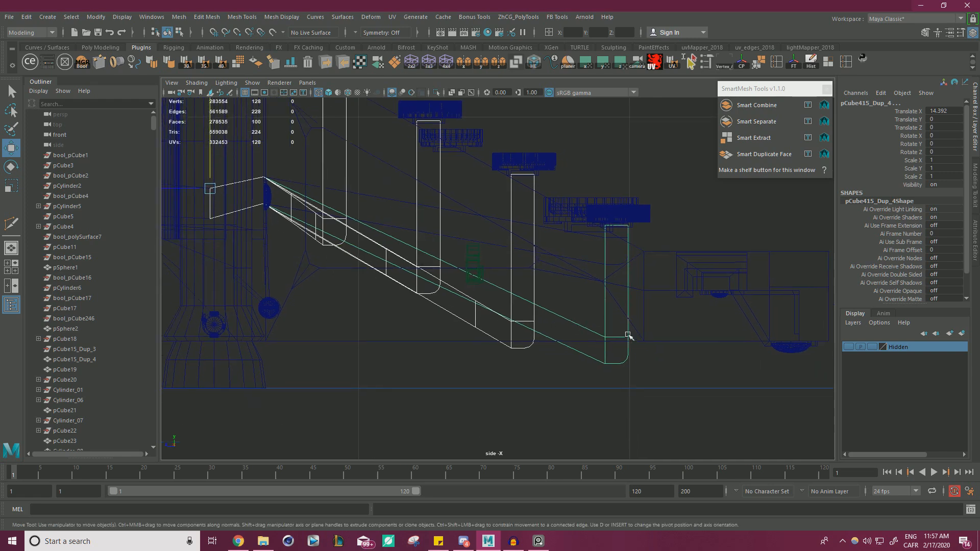
- Lower the longest lever's elbow vertices in the side view to about Y 0.58
left_click(604, 318)
left_click(608, 320)
right_click_drag(679, 250, 619, 248)
left_click_drag(622, 310, 611, 340)
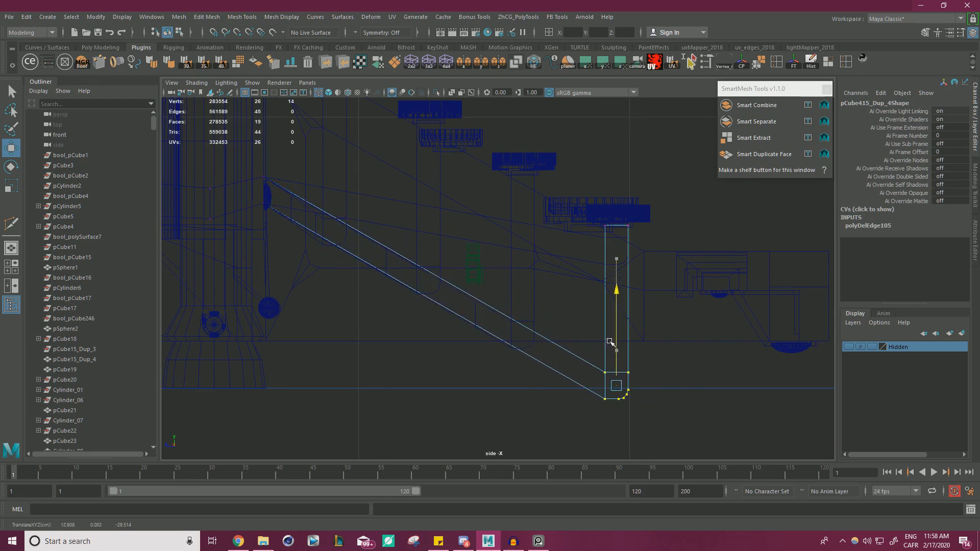
mouse_move(611, 341)
left_mouse_down()
mouse_move(620, 355)
mouse_move(619, 340)
left_mouse_up()
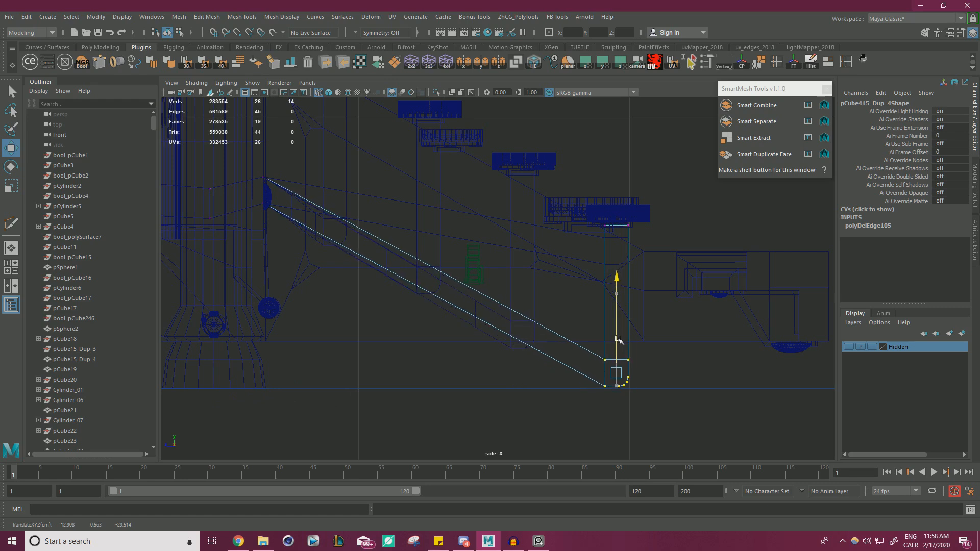
- Raise the elbow and neighbouring bend vertices of the two middle-length levers slightly in the side view
left_click(521, 348)
right_click_drag(489, 353, 427, 244)
left_click_drag(481, 377, 512, 358)
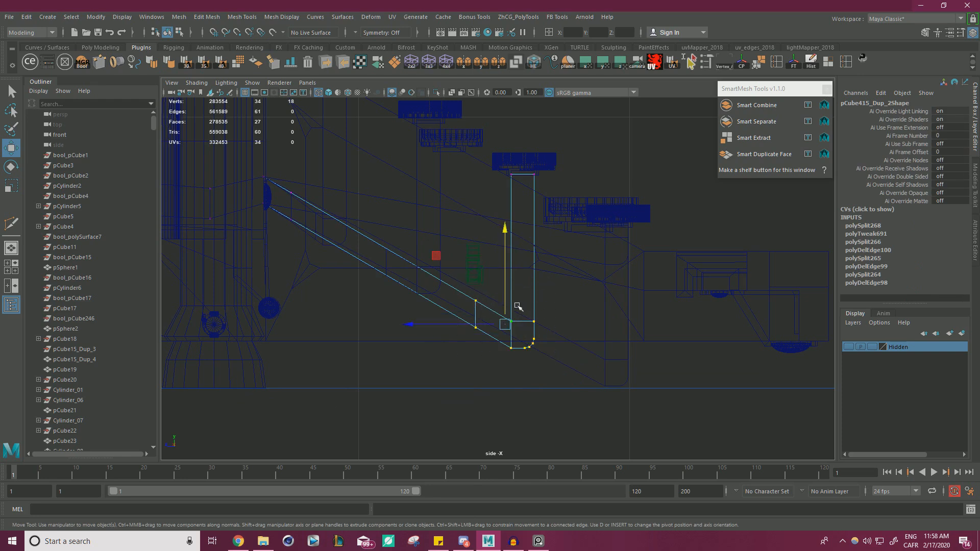
left_click_drag(508, 301, 510, 289)
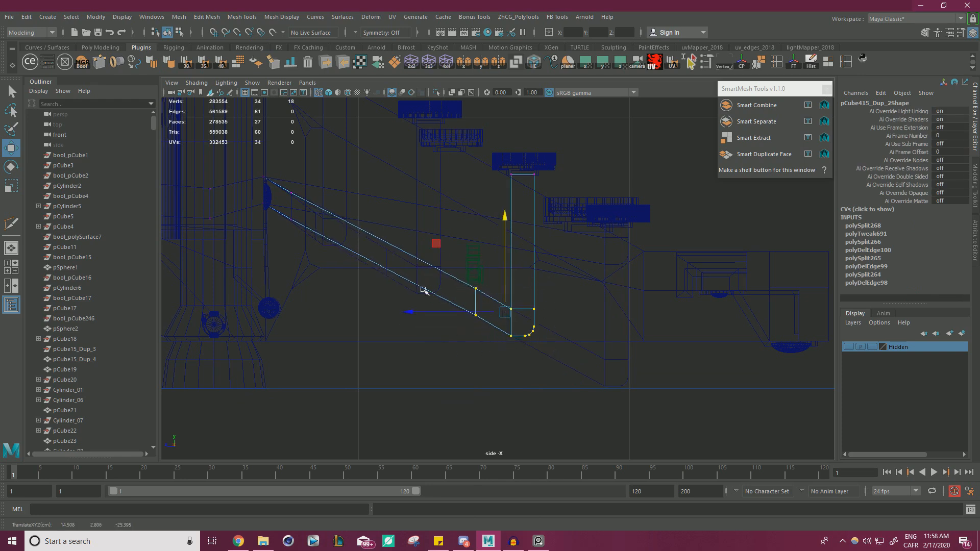
left_click(420, 293)
right_click_drag(410, 307, 360, 247)
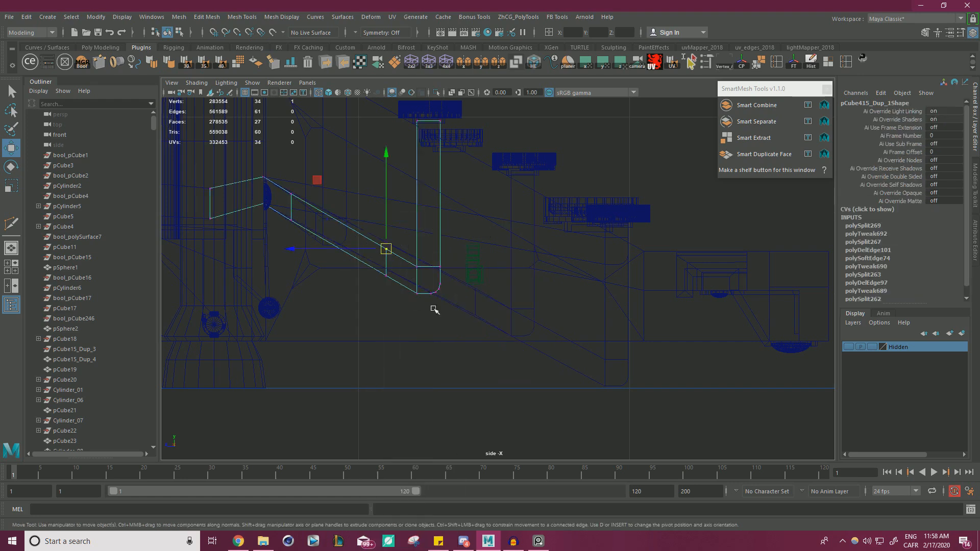
left_click_drag(413, 250, 412, 246)
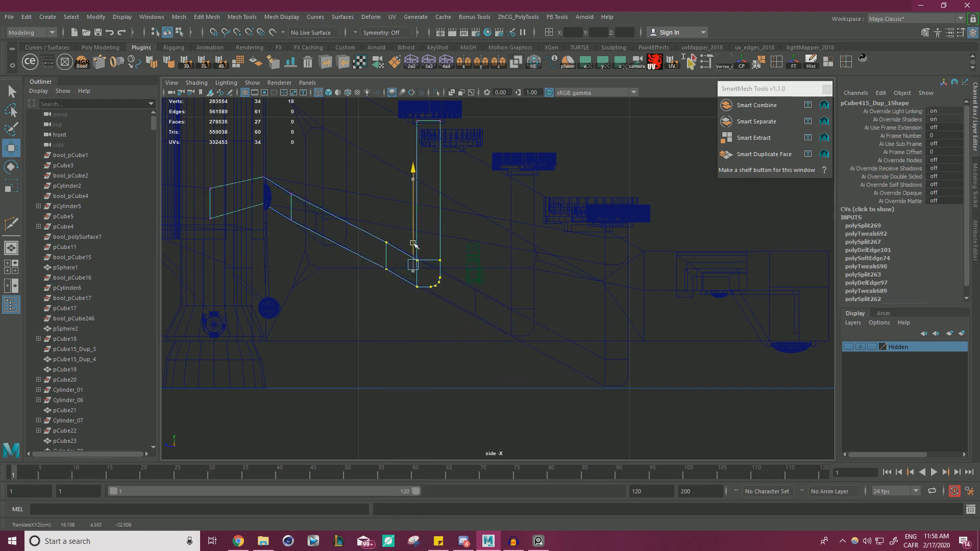
- Raise the shortest lever's elbow and adjoining bend vertices slightly in the side view
middle_click_drag(410, 254, 449, 284, "alt")
left_click(366, 275)
right_click_drag(366, 276, 330, 247)
left_click_drag(370, 236, 375, 233)
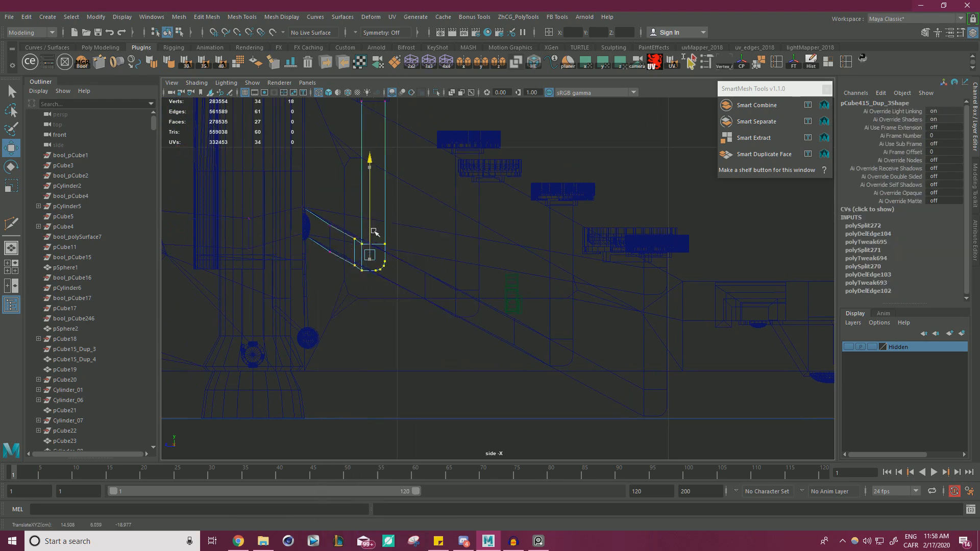
- Replace the edge loop at the shortest lever's bend in perspective and snap the new loop in line with the neighbouring lever's bend
key("space")
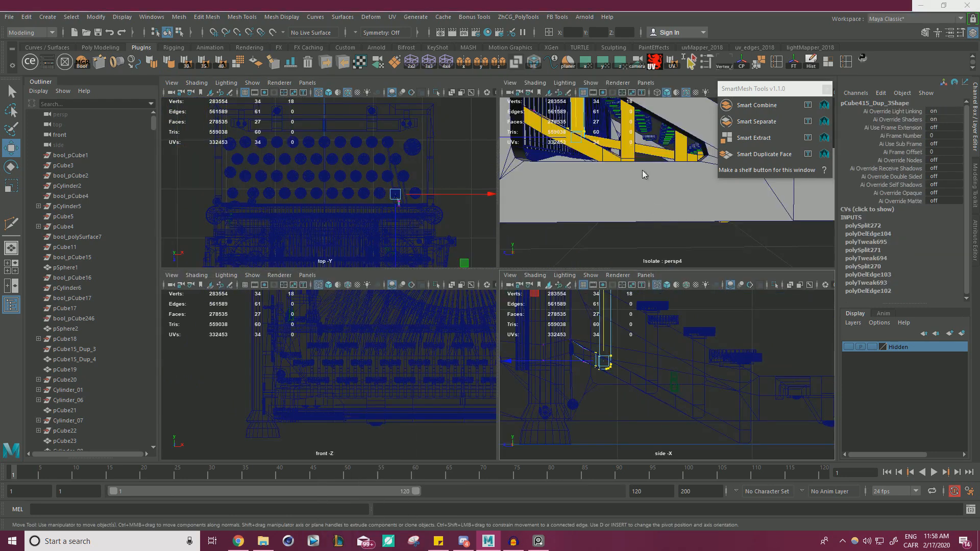
key("space")
left_click_drag(596, 267, 582, 317, "alt")
right_click_drag(582, 317, 678, 330, "alt")
left_click_drag(679, 331, 595, 301, "alt")
double_click(410, 204)
key("ctrl+Delete")
key("y")
left_click(409, 199, "ctrl")
key("w")
left_click_drag(409, 200, 633, 307, "alt")
key("r")
key("w")
key("v")
middle_click(480, 354)
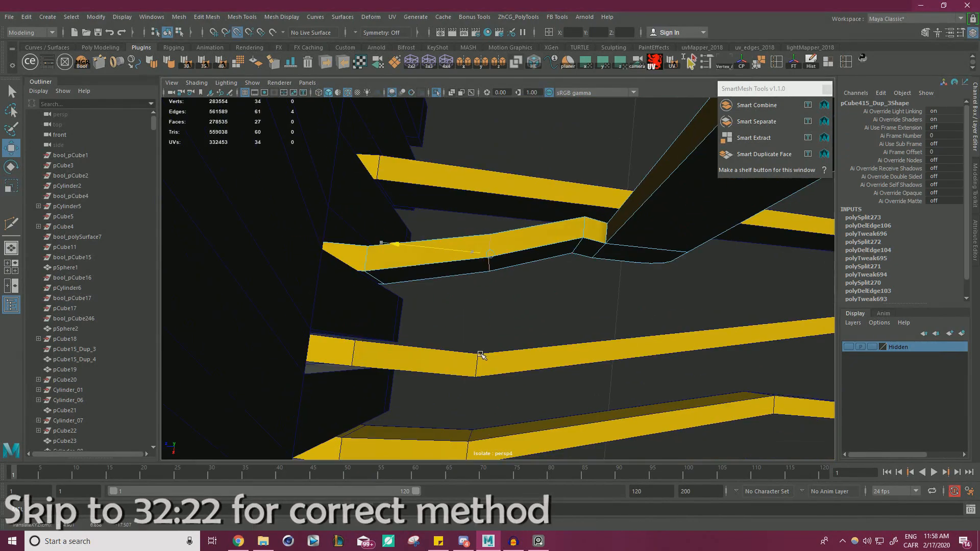
- Insert an edge loop at the shortest lever's middle bend and line it up using a pivot at the neighbouring lever's bend
key("y")
left_click(494, 248, "ctrl")
key("w")
key("d")
left_click_drag(476, 294, 476, 354)
left_click_drag(477, 354, 403, 224, "alt")
- Try an edge loop near the comb end of the fourth lever, aligned with the other levers' bends, and delete it
left_click(450, 274)
left_click_drag(449, 274, 527, 254, "alt")
scroll(527, 254, "up", 3)
key("y")
left_click(505, 243, "ctrl")
key("w")
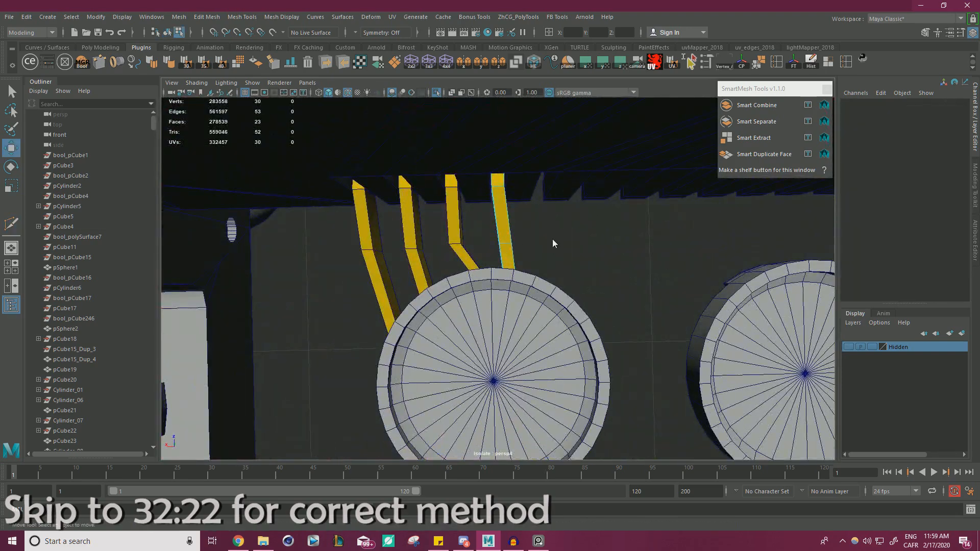
key("d")
left_click_drag(466, 245, 577, 258, "alt")
left_click_drag(518, 274, 565, 289, "alt")
key("ctrl+Delete")
- Insert a new edge loop near the fourth lever's comb end and shift it to bend the lever out of its slot
left_click(609, 265, "ctrl")
key("w")
left_click_drag(608, 265, 559, 266, "alt")
key("d")
left_click_drag(556, 212, 589, 304, "alt")
- Insert a second edge loop on the fourth lever towards its key post and reposition the pivot there
left_click_drag(540, 223, 560, 230, "alt")
right_click_drag(560, 229, 648, 287, "alt")
left_click_drag(648, 287, 567, 281, "alt")
key("y")
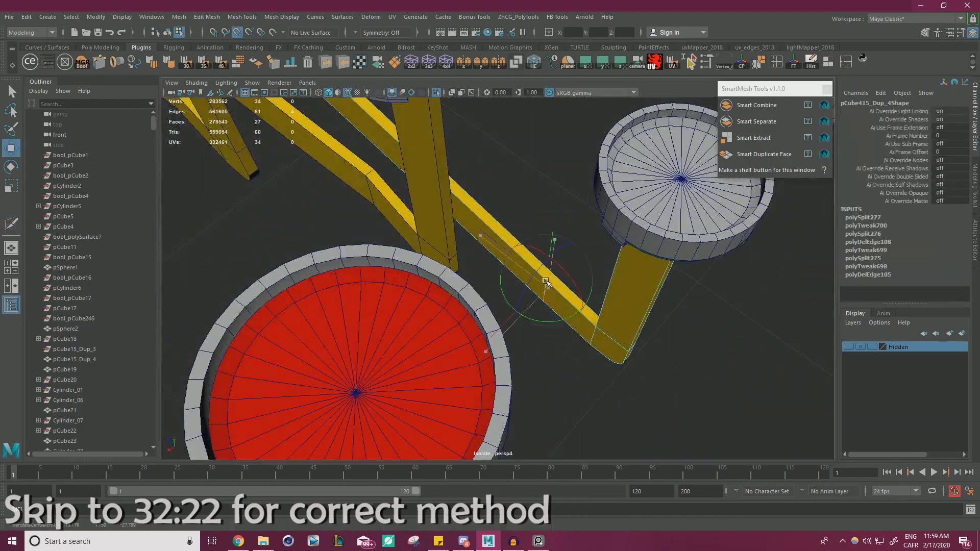
left_click_drag(615, 296, 587, 337, "alt")
right_click_drag(587, 337, 469, 283, "alt")
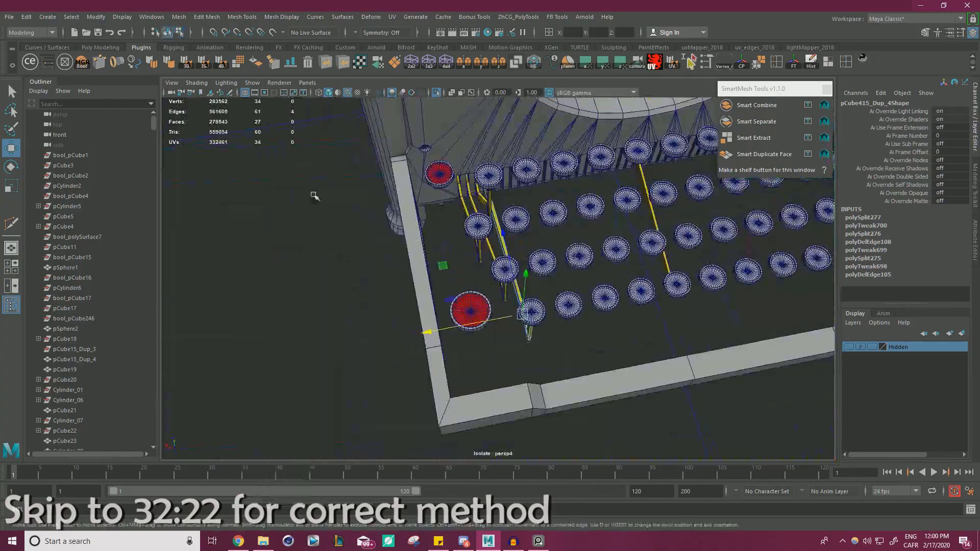
left_click(314, 196)
left_click_drag(315, 196, 474, 263, "alt")
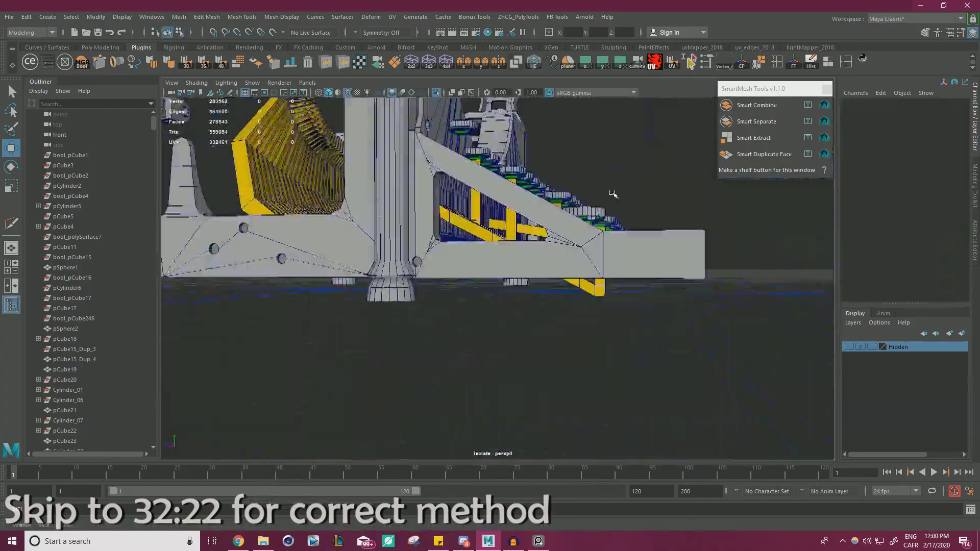
- Duplicate a fitted lever and slide the copy sideways to the fifth comb slot, at Translate X about 13.62
left_click(559, 290)
left_click_drag(559, 290, 722, 249, "alt")
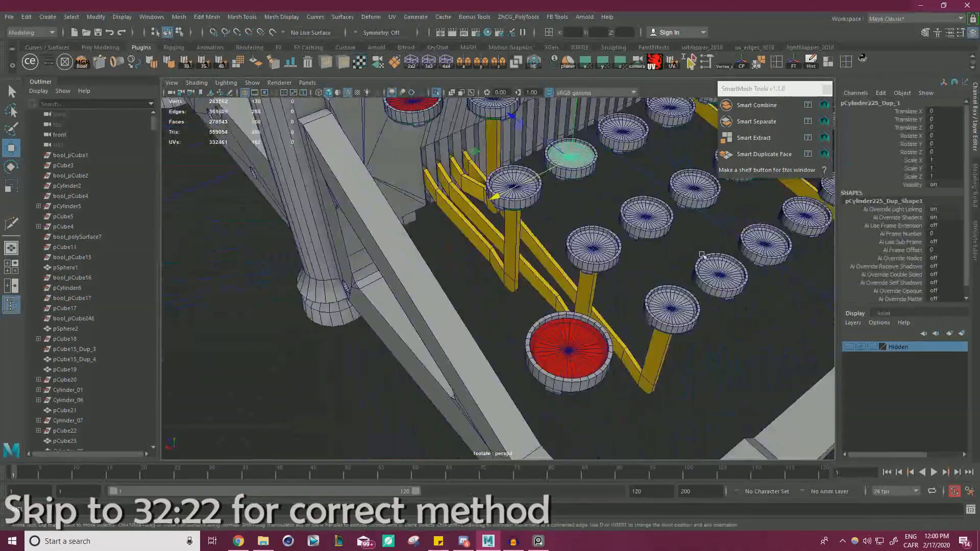
left_click_drag(396, 306, 498, 305, "shift")
right_click_drag(498, 304, 571, 302, "alt")
left_click_drag(572, 302, 552, 291, "alt")
middle_click_drag(531, 240, 518, 219)
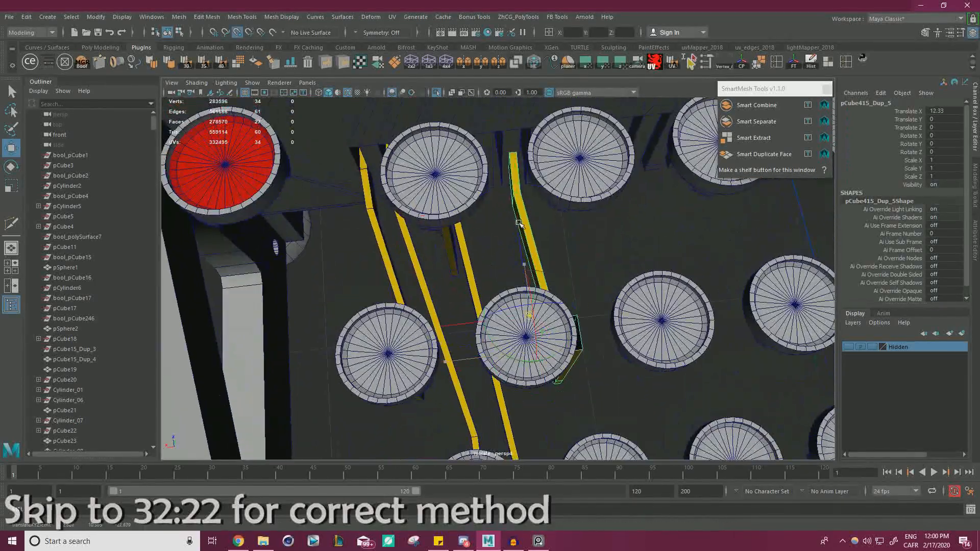
left_click_drag(572, 306, 650, 252, "alt")
right_click_drag(650, 252, 715, 245, "alt")
middle_click_drag(583, 179, 576, 169)
left_click_drag(576, 168, 613, 199, "alt")
middle_click_drag(613, 199, 615, 215)
left_click_drag(615, 214, 661, 203, "alt")
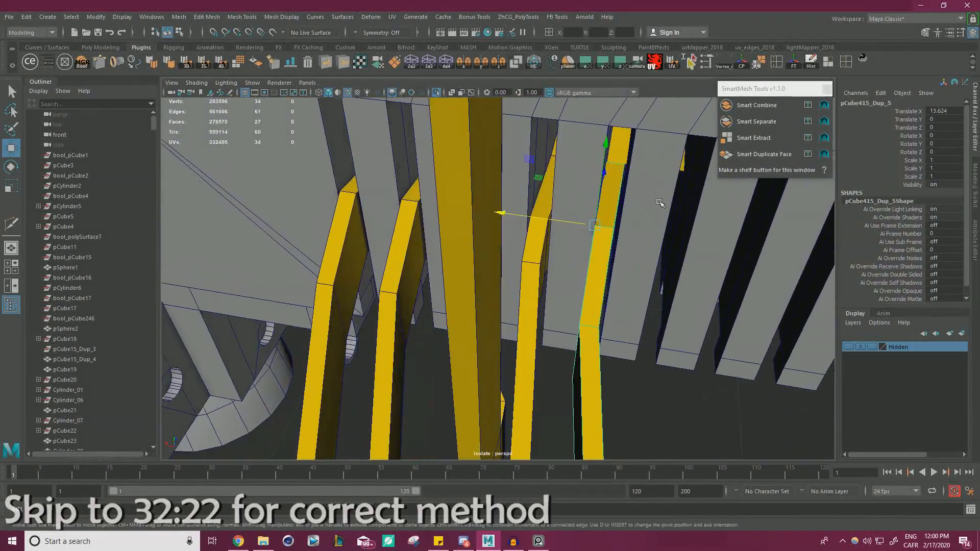
- Nudge the fifth lever sideways to Translate X 13.592 so it sits centred in its comb slot
right_click_drag(661, 204, 725, 205, "alt")
left_click_drag(552, 245, 567, 255, "alt")
key("d")
right_click_drag(528, 147, 499, 169, "alt")
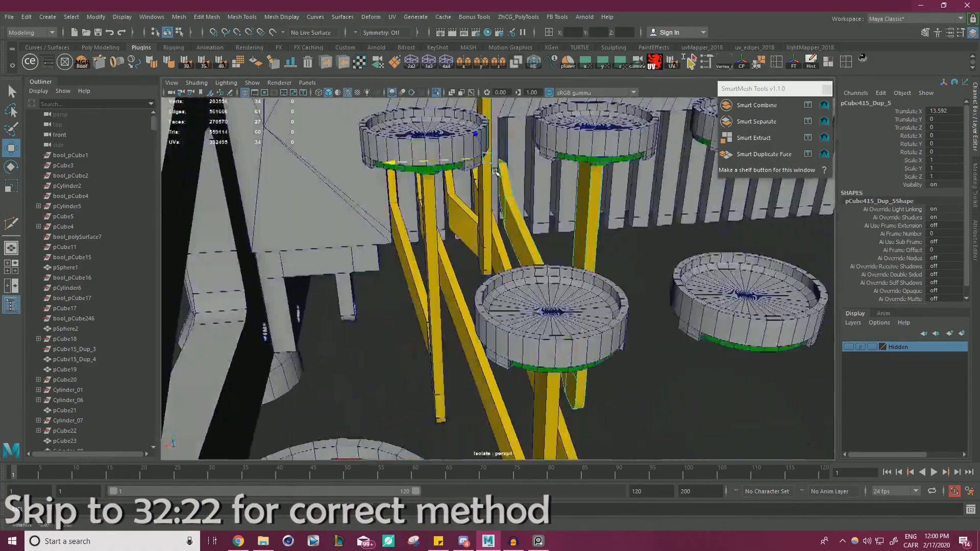
- Select the fifth lever's key-post vertices, set their pivot at the post's top corner, and snap them under the key's stem
left_click_drag(498, 169, 503, 213, "alt")
right_click_drag(504, 212, 460, 214)
left_click_drag(458, 351, 554, 223)
right_click_drag(554, 223, 579, 240, "alt")
left_click_drag(580, 240, 511, 148, "alt")
key("4")
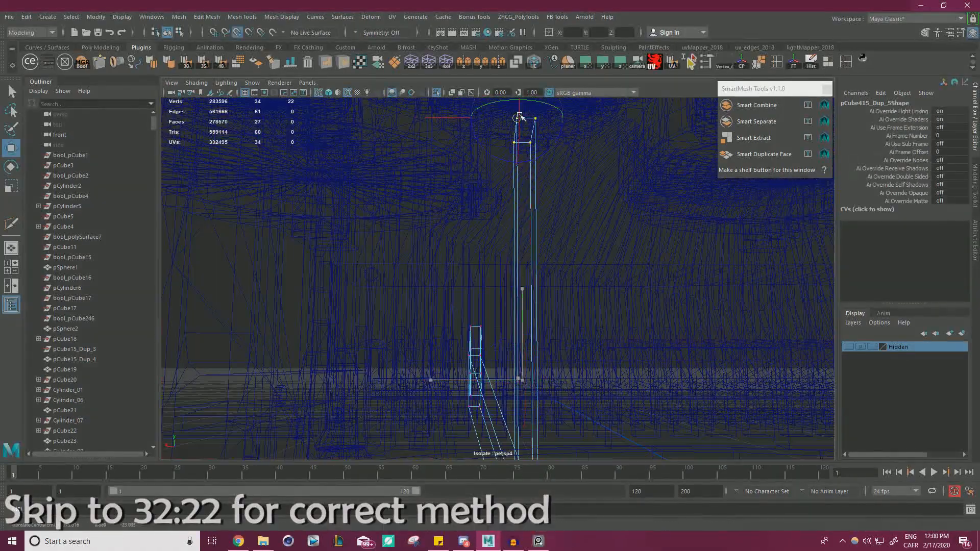
key("5")
left_click_drag(500, 194, 459, 153, "alt")
key("v")
left_click_drag(434, 157, 528, 176)
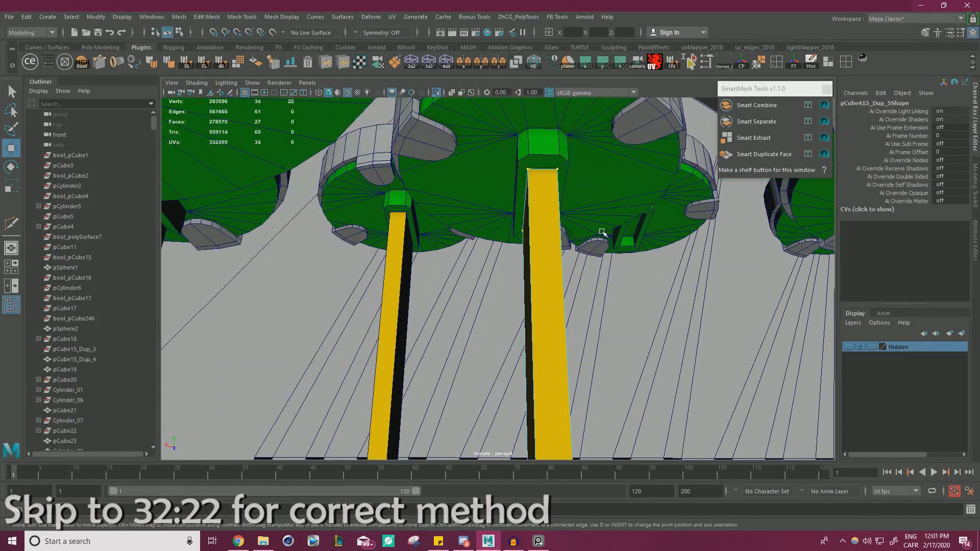
right_click_drag(603, 232, 594, 243, "alt")
- Replace the fifth lever's bend edge loop near its key post with a new one and shift it to bend the lever
left_click_drag(540, 153, 578, 201, "alt")
right_click_drag(577, 202, 584, 252, "alt")
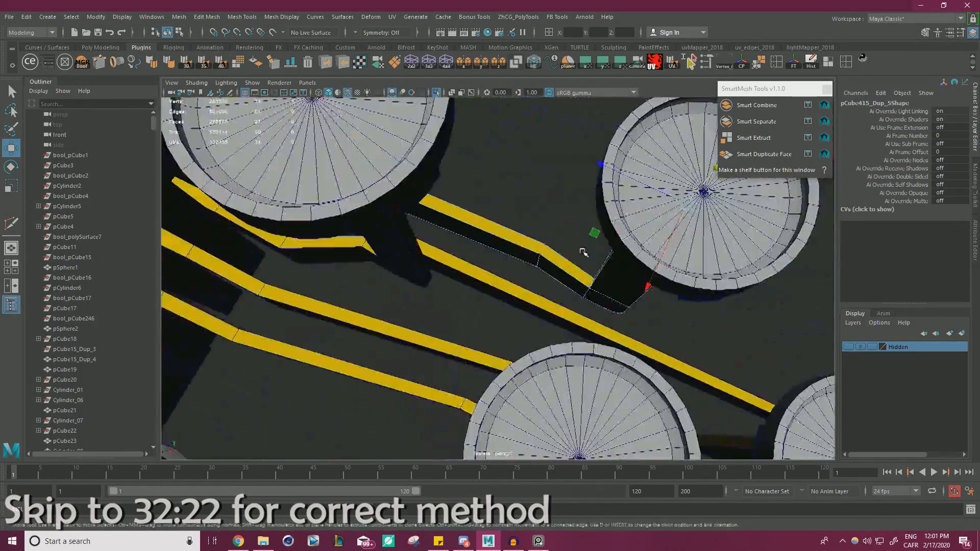
left_click_drag(584, 251, 566, 251, "alt")
right_click_drag(566, 250, 565, 225)
double_click(558, 235)
key("w")
double_click(560, 256)
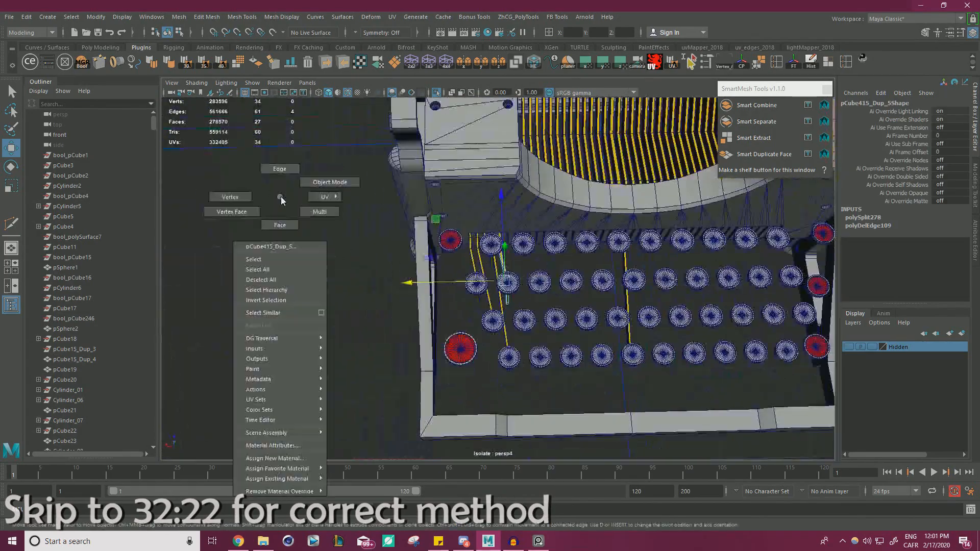
right_click_drag(280, 201, 355, 156)
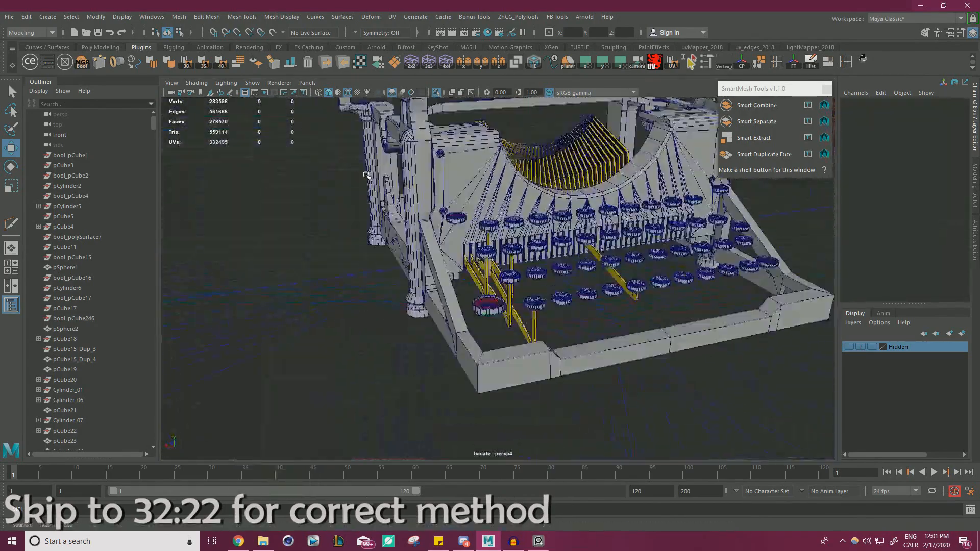
- Duplicate a fitted lever and slide the copy sideways to the sixth comb slot
left_click(498, 229)
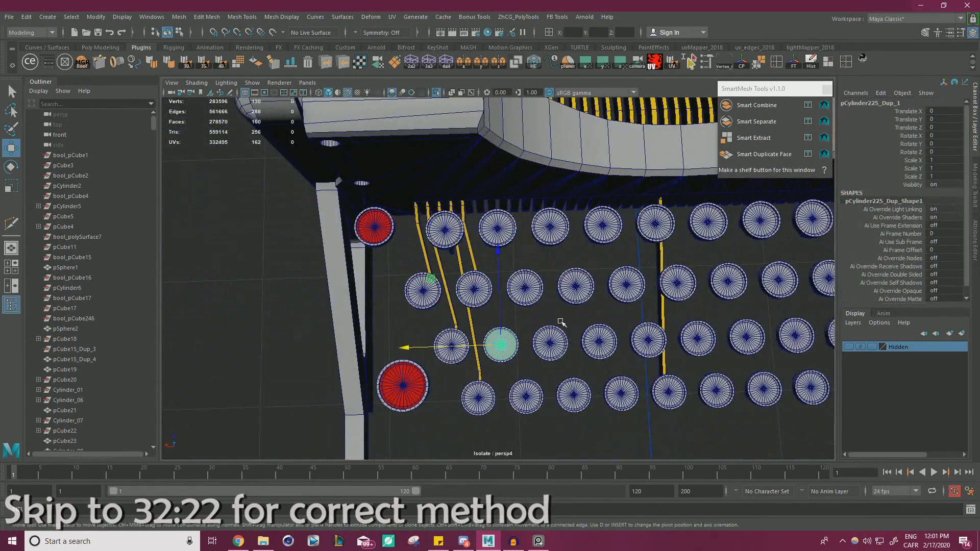
right_click_drag(561, 322, 582, 219, "alt")
middle_click_drag(582, 219, 569, 179, "alt")
left_click_drag(473, 272, 462, 347, "alt")
key("ctrl+d")
left_click_drag(406, 149, 460, 152)
right_click_drag(459, 152, 505, 231, "alt")
left_click_drag(454, 220, 378, 219)
left_click_drag(577, 228, 606, 201, "alt")
- Select the sixth lever's key-post vertices, set their pivot at the post's top corner, and snap them under the key's stem
right_click_drag(606, 201, 561, 201)
left_click_drag(439, 357, 478, 408)
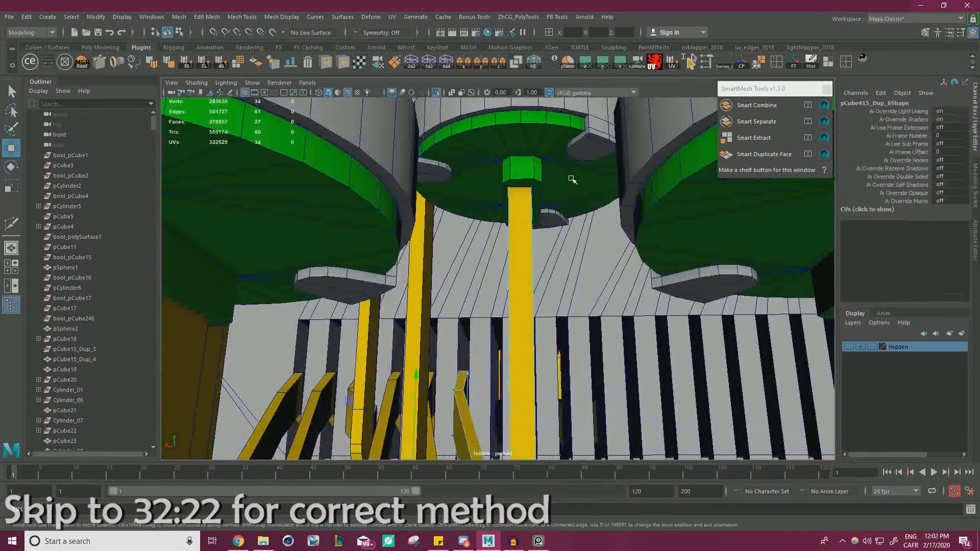
left_click_drag(521, 183, 403, 204, "alt")
left_click_drag(359, 197, 531, 286)
key("d")
key("v")
left_click_drag(538, 131, 581, 226, "alt")
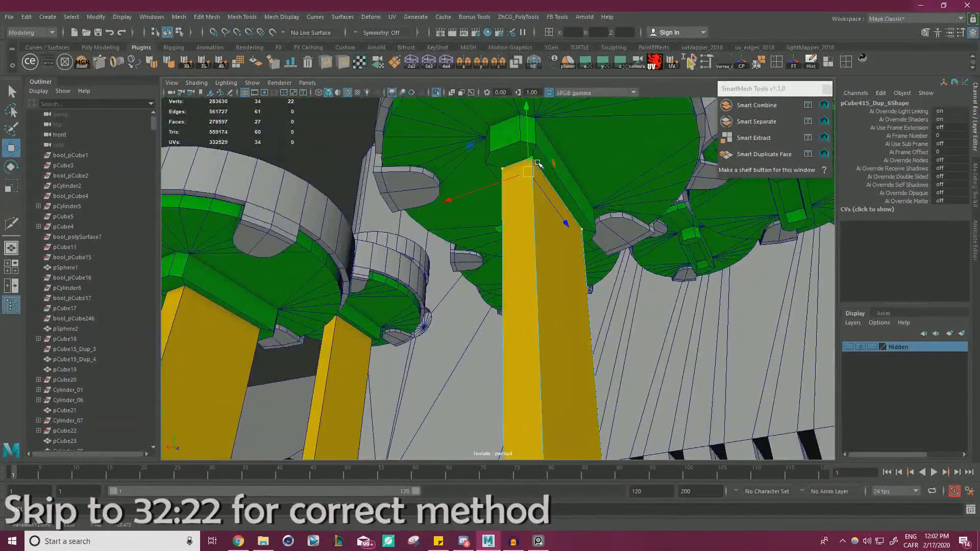
- Insert a replacement bend edge loop on the sixth lever near its key post and shift it to align the bend
left_click_drag(527, 151, 551, 357, "alt")
left_click(534, 246)
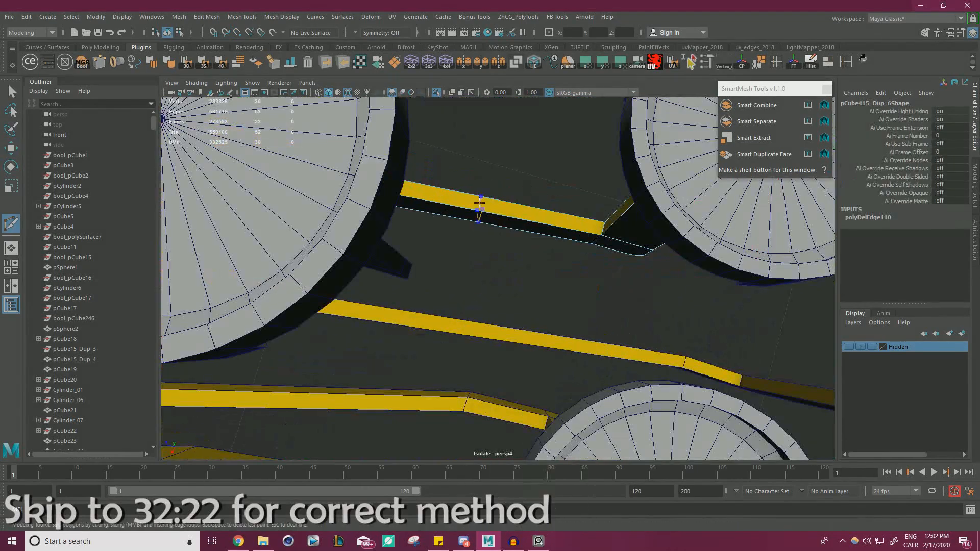
left_click_drag(646, 232, 713, 186, "alt")
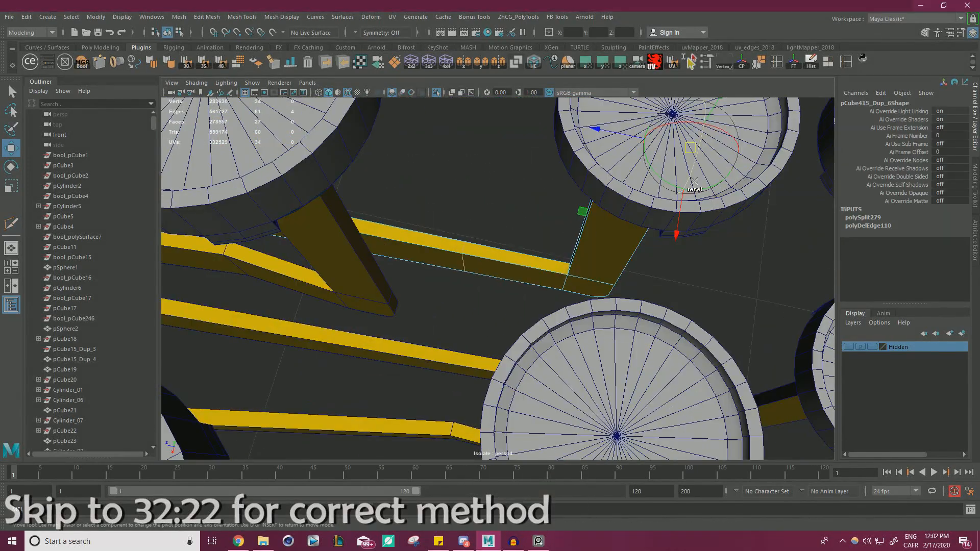
left_click_drag(567, 276, 371, 182, "alt")
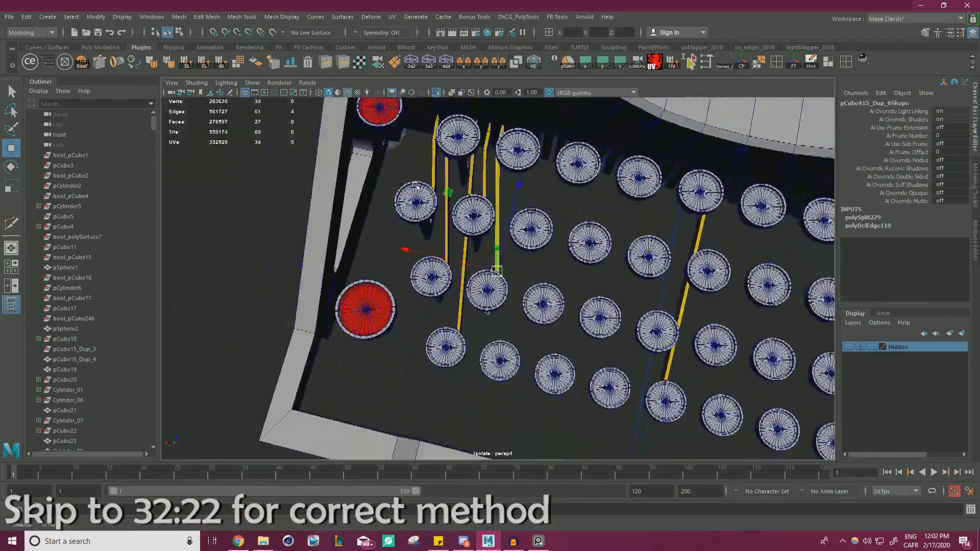
- Duplicate a fitted lever and slide the copy sideways to the seventh comb slot, at Translate X about 11.99
left_click_drag(589, 174, 587, 219, "alt")
key("ctrl+d")
left_click_drag(358, 221, 423, 221)
right_click_drag(422, 221, 562, 245, "alt")
middle_click_drag(561, 245, 601, 252, "alt")
left_click_drag(601, 252, 485, 220, "alt")
left_click_drag(419, 199, 488, 225)
right_click_drag(488, 225, 388, 214, "alt")
left_click_drag(388, 214, 521, 276, "alt")
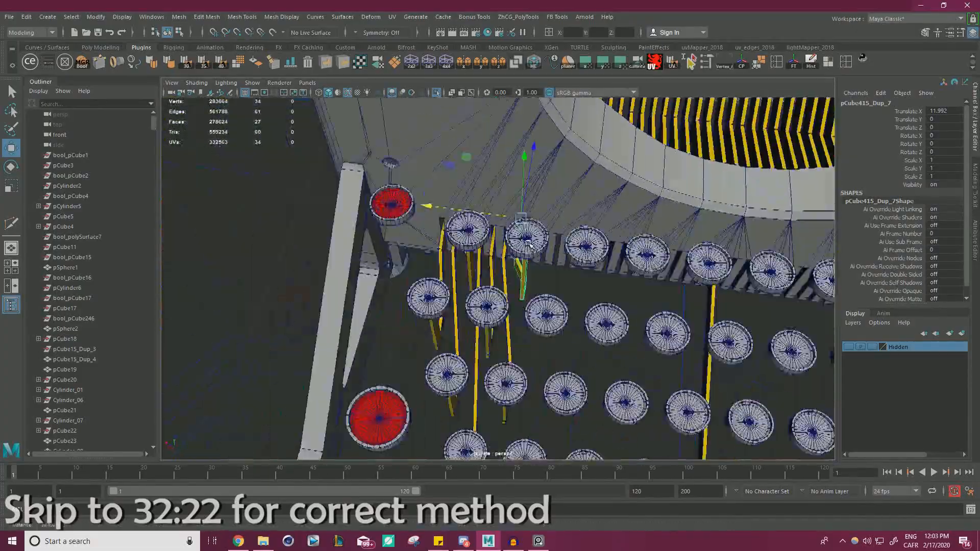
- Select the seventh lever's key-post vertices, move their pivot to the post's top, and snap them under the matching key
right_click_drag(459, 219, 567, 230, "alt")
left_click_drag(566, 230, 527, 263, "alt")
right_click_drag(528, 262, 475, 260)
left_click_drag(431, 186, 557, 306)
left_click_drag(557, 285, 524, 153, "alt")
key("d")
key("v")
left_click_drag(518, 324, 523, 252)
- Cut a replacement edge loop into the seventh lever and shift it to bend the lever towards its key
left_click_drag(512, 128, 522, 182, "alt")
key("ctrl+shift+x")
left_click(528, 232, "ctrl")
key("w")
double_click(531, 239)
left_click_drag(532, 242, 615, 249, "alt")
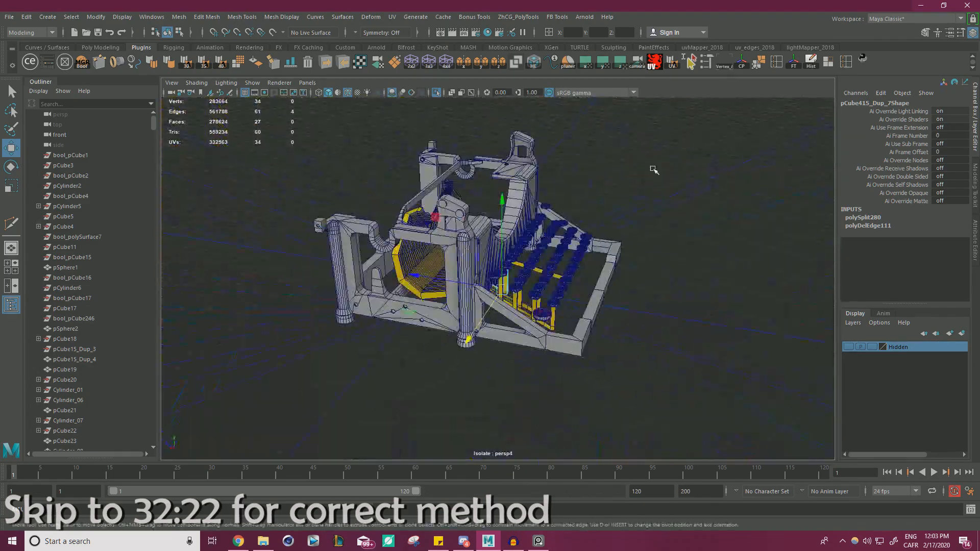
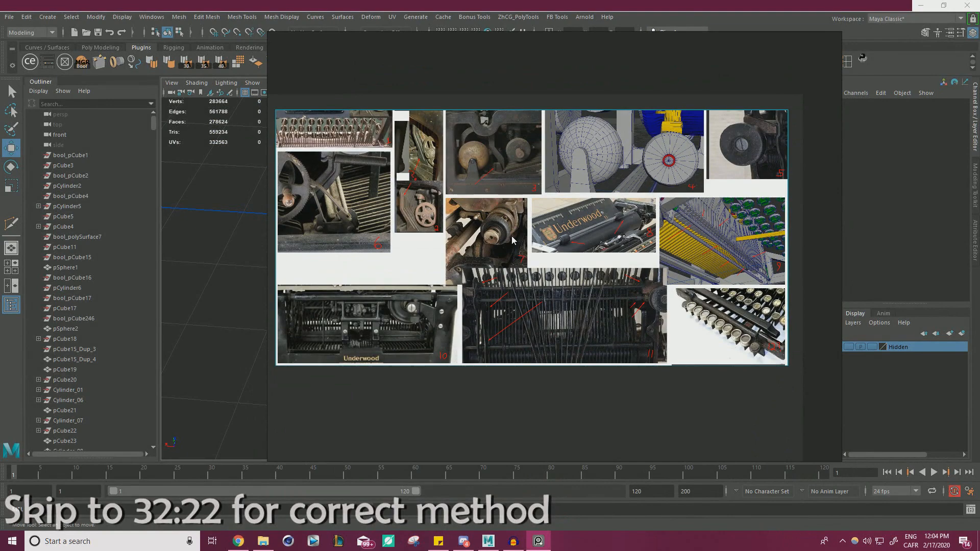
- Examine the typewriter photos on the reference board for the layout of the key levers
scroll(592, 231, "up", 7)
scroll(611, 236, "down", 9)
scroll(531, 281, "up", 1)
scroll(556, 307, "up", 2)
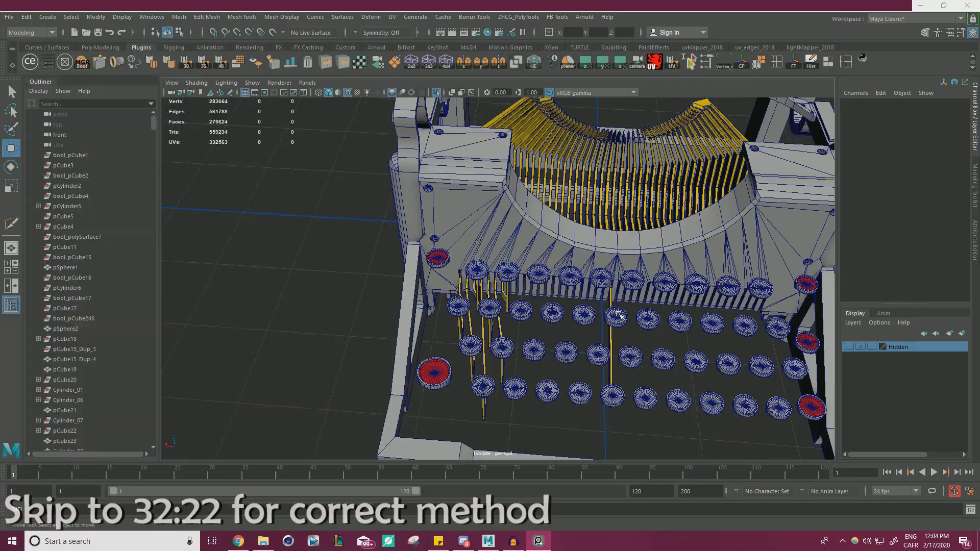
- Duplicate a fitted lever and slide the copy sideways to the eighth comb slot, at Translate X about 11.36
scroll(514, 382, "up", 6)
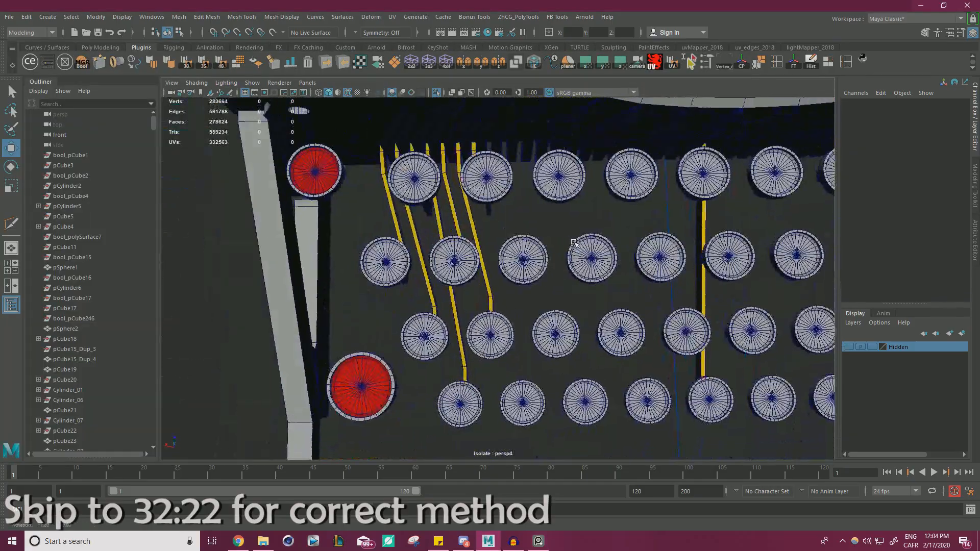
key("ctrl+d")
left_click_drag(367, 119, 422, 121)
left_click_drag(603, 352, 633, 247, "alt")
scroll(632, 247, "up", 8)
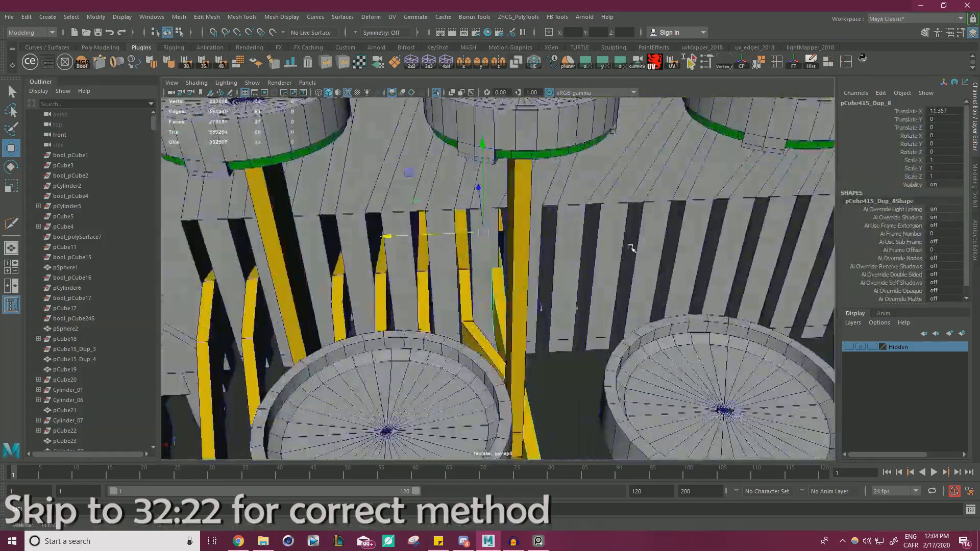
scroll(386, 280, "down", 4)
scroll(387, 280, "down", 8)
- Select the eighth lever's key-post vertices, set their pivot on the post, and snap them under the matching key
left_click_drag(387, 281, 510, 250, "alt")
scroll(511, 250, "up", 5)
right_click_drag(529, 248, 482, 247)
left_click_drag(434, 286, 516, 409)
left_click_drag(561, 332, 537, 355, "alt")
key("4")
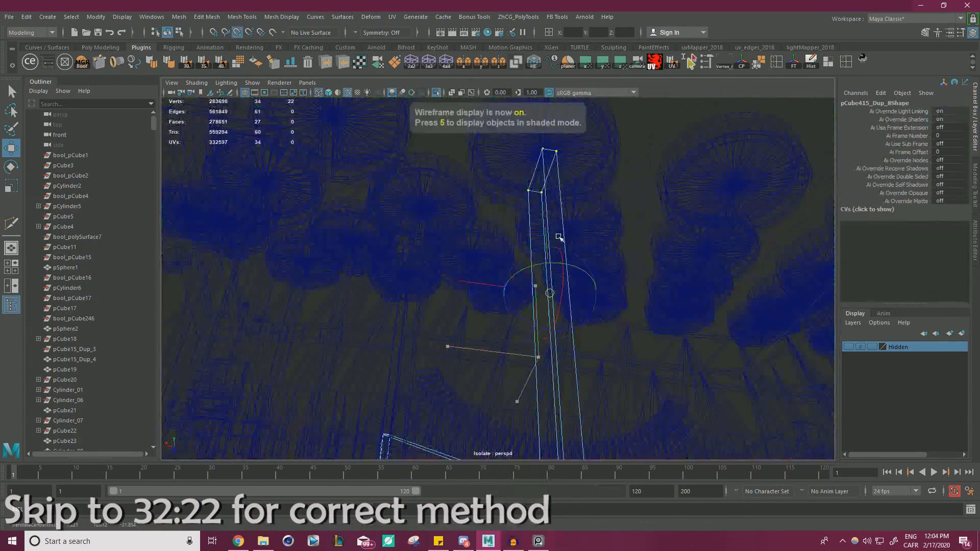
key("5")
middle_click_drag(587, 130, 531, 165, "alt")
scroll(531, 165, "up", 2)
left_click_drag(420, 82, 419, 82)
- Replace the eighth lever's bend edge loop near the comb and shift it to straighten the lever's exit from the slot
scroll(511, 204, "down", 6)
left_click_drag(510, 204, 577, 367, "alt")
left_click_drag(585, 281, 566, 304, "alt")
scroll(546, 164, "up", 6)
scroll(491, 157, "down", 5)
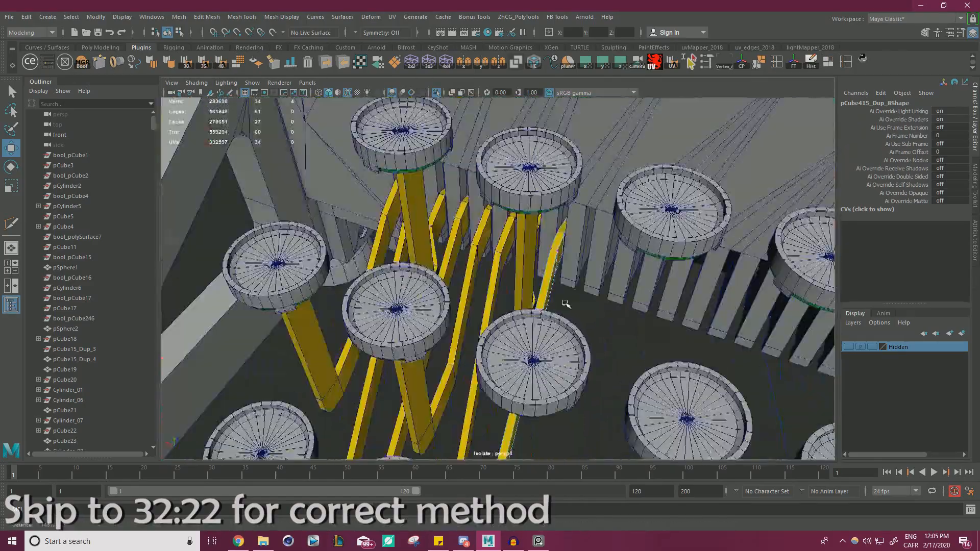
scroll(541, 255, "up", 5)
right_click_drag(474, 250, 476, 223)
left_click(491, 224)
key("w")
left_click_drag(506, 234, 518, 265, "alt")
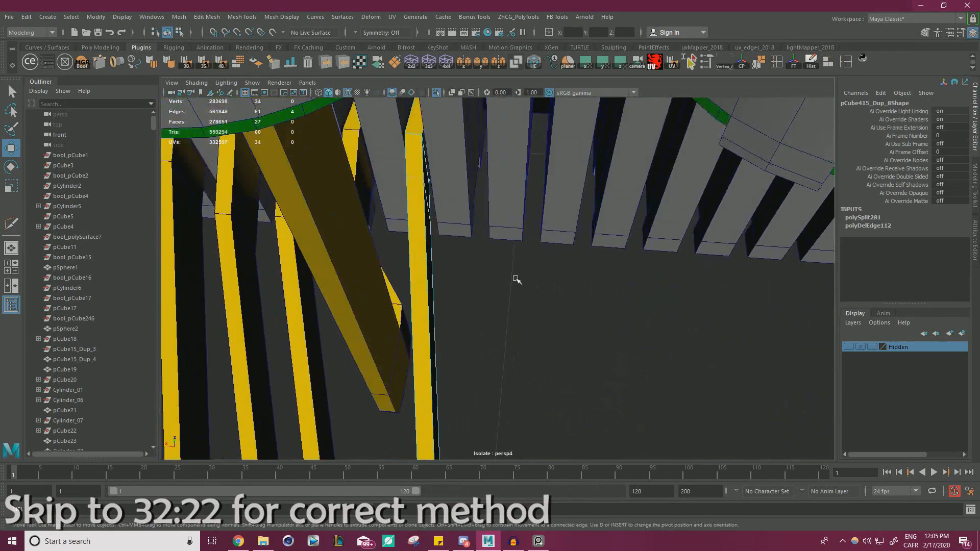
- Delete the eighth lever's bend edge loop beside its key post, insert a new one, and reposition it
scroll(480, 197, "down", 5)
left_click_drag(479, 197, 545, 228, "alt")
scroll(545, 228, "up", 5)
double_click(467, 238)
key("ctrl+Delete")
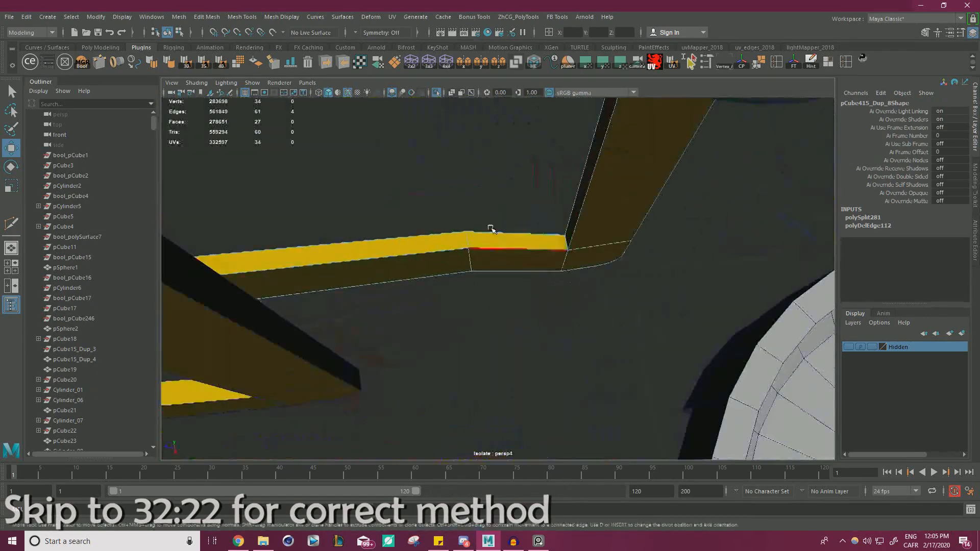
key("y")
left_click(454, 246, "ctrl")
key("w")
left_click_drag(467, 354, 577, 266)
- Duplicate a fitted lever and slide the copy into the ninth comb slot, at Translate X about 10.39
scroll(568, 248, "down", 5)
scroll(725, 247, "down", 5)
left_click(725, 247)
scroll(640, 227, "up", 5)
scroll(577, 266, "up", 5)
left_click(512, 291)
scroll(490, 291, "up", 2)
left_click(458, 294)
key("f")
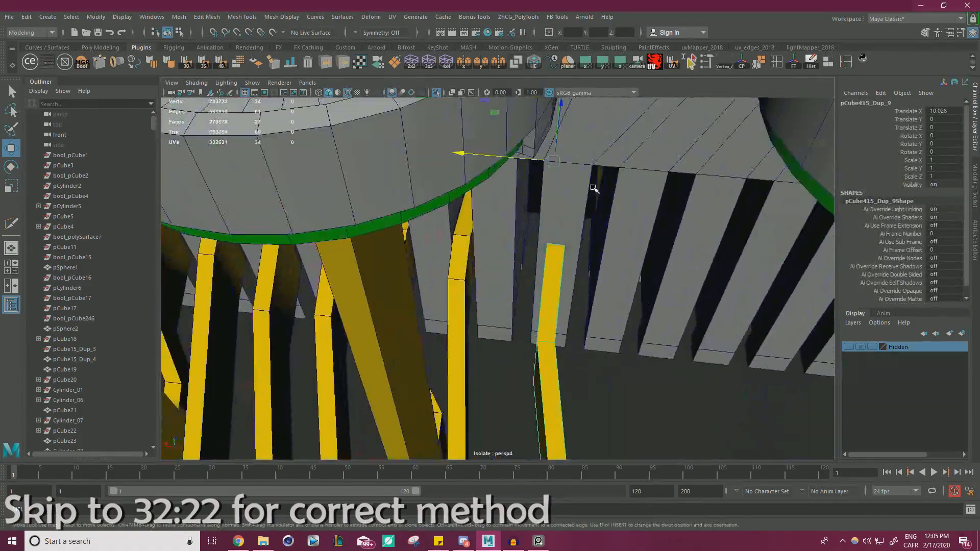
scroll(545, 236, "up", 3)
left_click_drag(526, 244, 512, 167)
left_click_drag(512, 167, 545, 235, "alt")
scroll(507, 202, "down", 5)
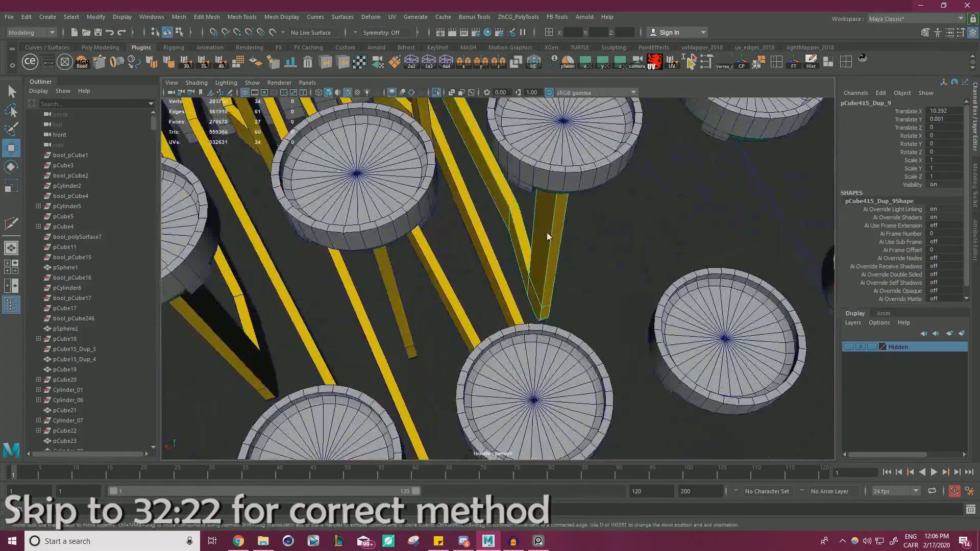
- Select the ninth lever's key-post vertices, reset their pivot, and snap them under the matching key
right_click_drag(545, 234, 497, 234)
scroll(505, 278, "down", 10)
scroll(505, 278, "up", 8)
left_click_drag(649, 335, 578, 273)
key("d")
key("v")
left_click_drag(517, 149, 578, 282, "alt")
- Replace the ninth lever's edge loop near its key post and shift it sideways to bend the lever
scroll(536, 294, "up", 4)
double_click(504, 297)
key("ctrl+Delete")
key("w")
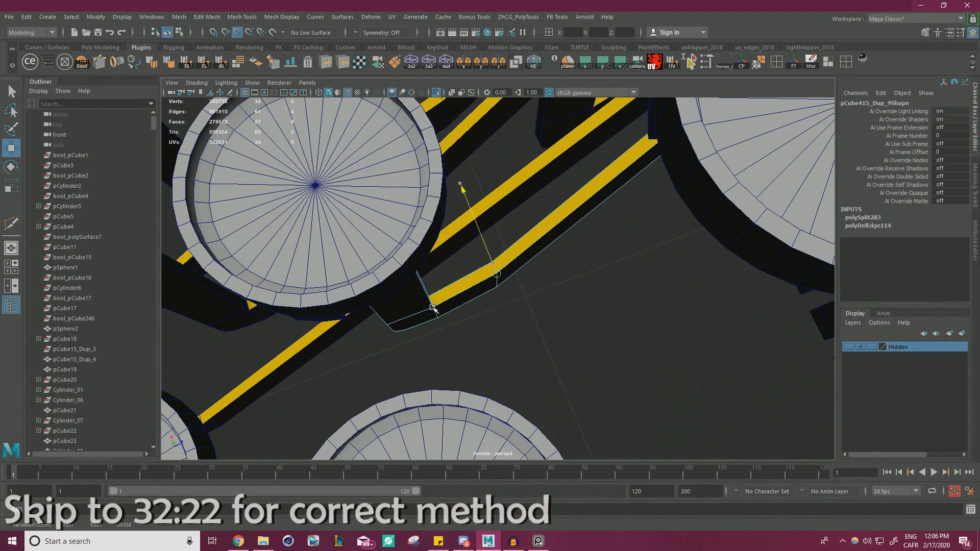
- Replace the ninth lever's edge loop near the comb with one farther from the slot and shift it to form the bend
left_click_drag(434, 307, 503, 300, "alt")
scroll(503, 300, "down", 3)
scroll(502, 271, "up", 6)
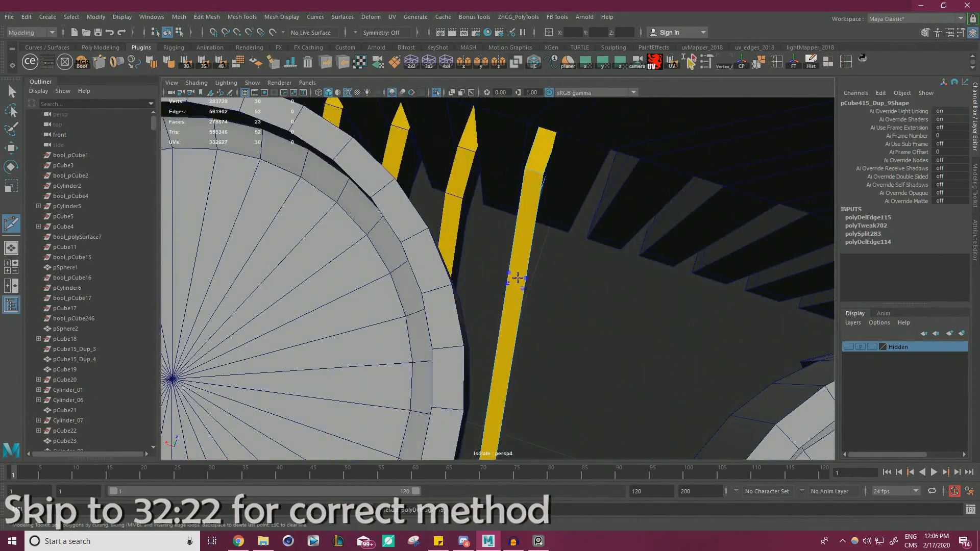
key("w")
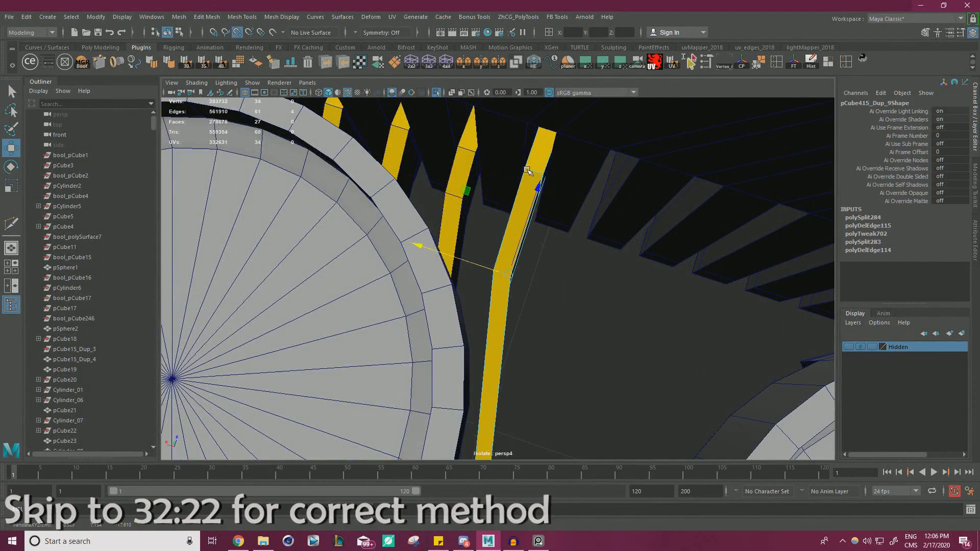
- Duplicate a fitted lever and slide the copy sideways to the tenth comb slot, at Translate X about 9.79
scroll(528, 170, "down", 10)
left_click_drag(406, 179, 606, 217, "alt")
left_click(409, 221)
scroll(556, 278, "up", 4)
scroll(606, 217, "up", 3)
middle_click_drag(606, 216, 596, 219, "alt")
left_click(469, 310)
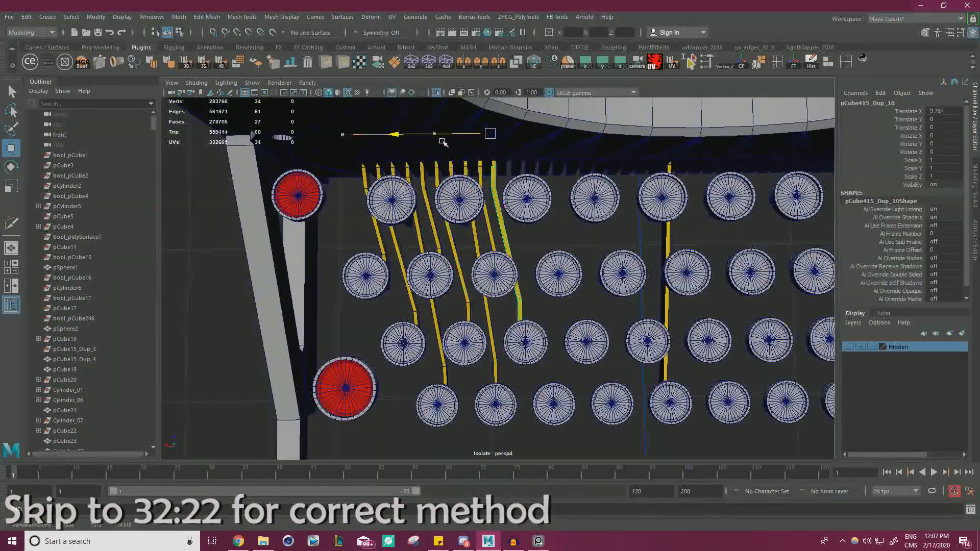
left_click_drag(444, 143, 445, 142)
scroll(830, 270, "up", 5)
- Select the tenth lever's key-post vertices, reset their pivot, and snap them under the matching key
left_click_drag(445, 142, 613, 219, "alt")
left_click_drag(488, 214, 605, 284)
scroll(521, 219, "down", 8)
scroll(587, 306, "down", 4)
scroll(605, 284, "up", 6)
right_click_drag(605, 284, 574, 285)
scroll(582, 291, "down", 5)
left_click_drag(582, 306, 416, 340, "alt")
scroll(573, 209, "down", 3)
scroll(579, 215, "up", 4)
key("4")
left_click_drag(503, 158, 500, 156)
scroll(499, 156, "up", 6)
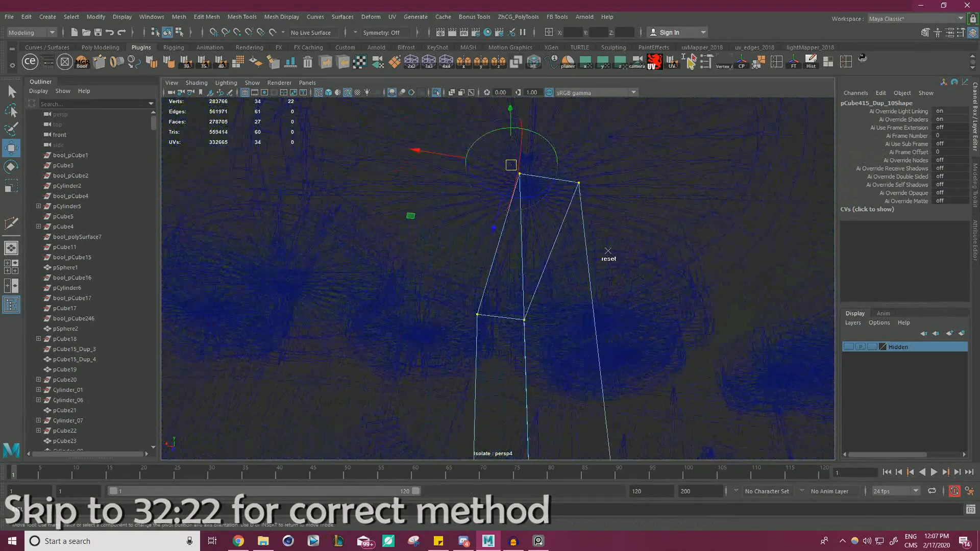
- Replace the tenth lever's edge loop near its key post with a new one farther along the lever
key("5")
scroll(524, 191, "down", 10)
left_click_drag(525, 190, 579, 177, "alt")
scroll(579, 178, "up", 6)
key("ctrl+shift+x")
left_click_drag(518, 204, 524, 241, "alt")
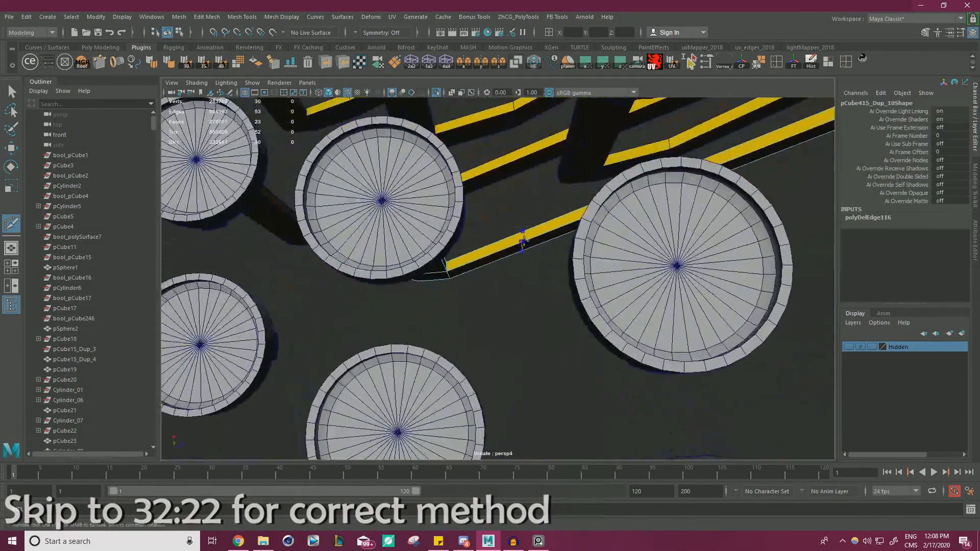
- Replace the tenth lever's edge loop near the comb and shift the new loop sideways to line up with the slot
left_click_drag(446, 272, 549, 225, "alt")
scroll(550, 204, "up", 5)
key("ctrl+Delete")
left_click(555, 192)
key("w")
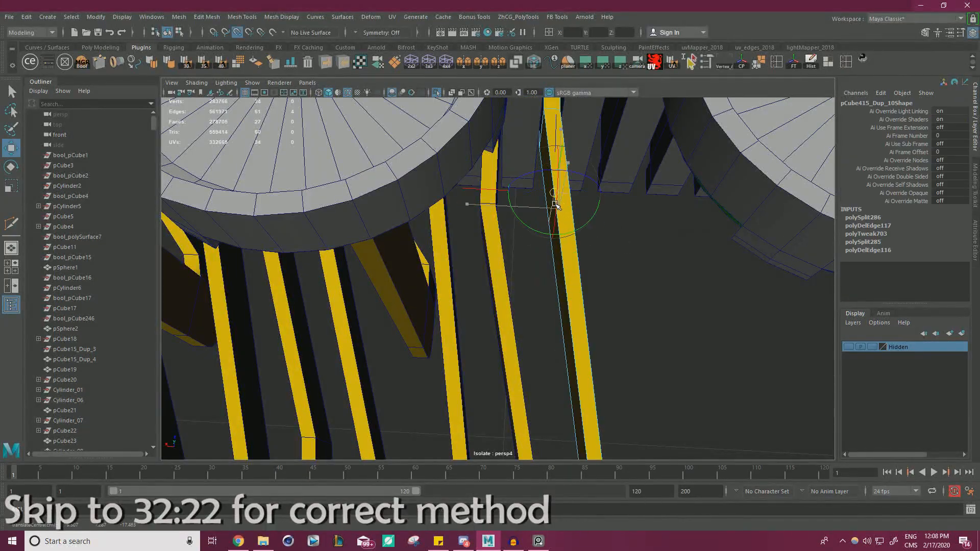
left_click_drag(552, 125, 544, 109)
scroll(544, 110, "down", 8)
left_click_drag(551, 153, 589, 255, "alt")
scroll(589, 255, "up", 5)
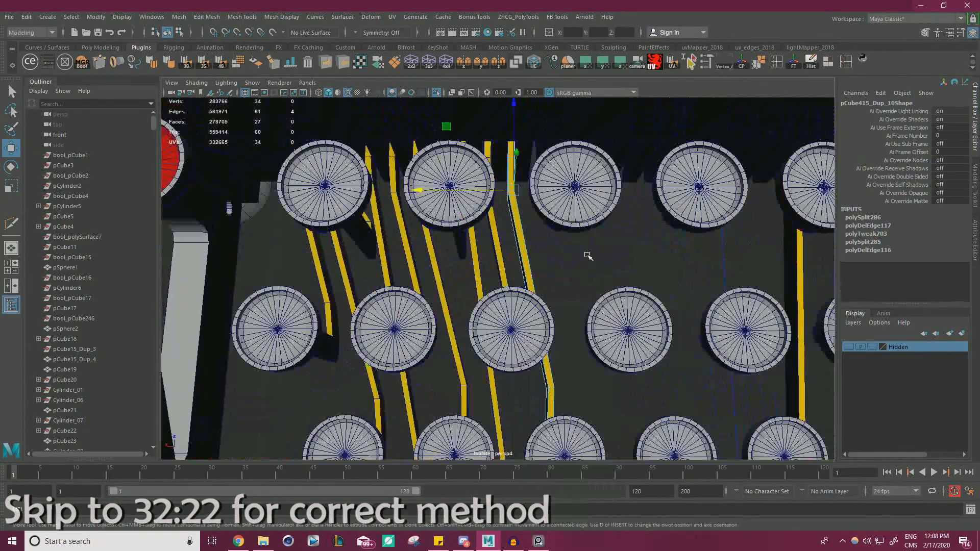
- Duplicate the fitted tenth lever and slide the copy sideways into the eleventh comb slot
scroll(682, 188, "up", 5)
left_click_drag(360, 109, 638, 153, "alt")
left_click_drag(404, 171, 567, 275)
scroll(511, 183, "down", 5)
- Select the eleventh lever's key-post vertices, reset their pivot, and snap them under the matching key
right_click_drag(526, 275, 480, 275)
left_click_drag(475, 301, 602, 208)
key("4")
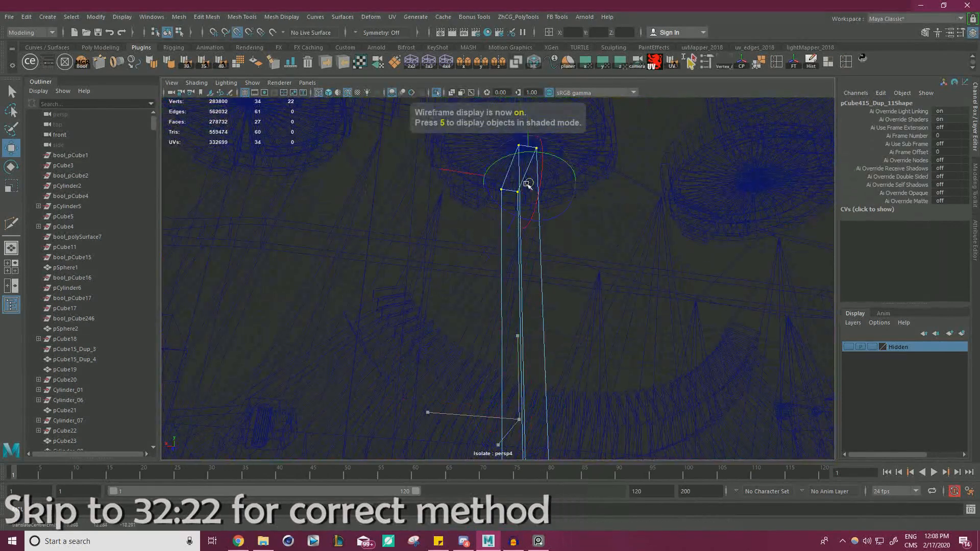
- Replace the eleventh lever's edge loop near its key post and adjust the new loop to bend the lever
key("5")
mouse_move(619, 315)
left_mouse_down("alt")
mouse_move(562, 354)
mouse_move(516, 251)
mouse_move(496, 135)
mouse_move(495, 145)
left_mouse_up("alt")
left_click(459, 245, "ctrl")
key("w")
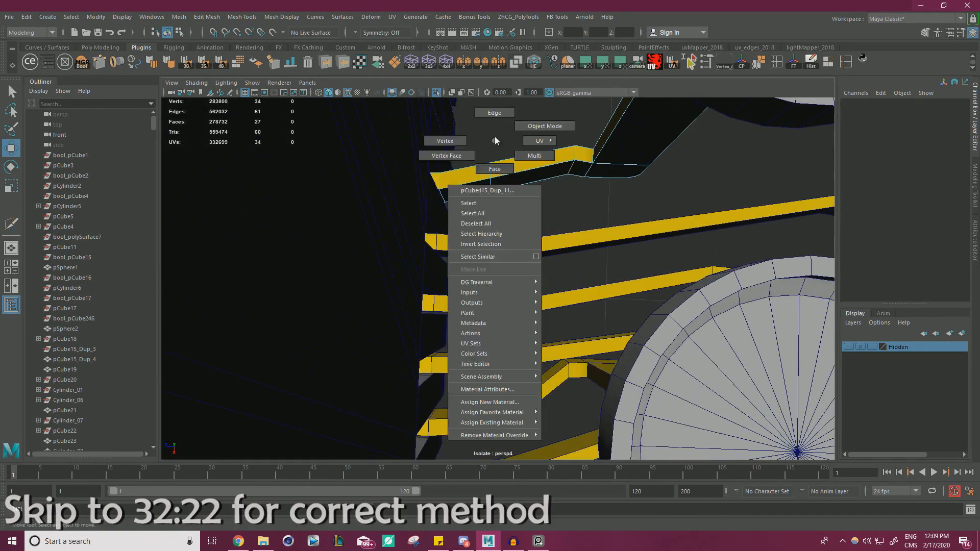
- Replace the eleventh lever's edge loop near the comb and shift the new loop sideways to form the bend
left_click_drag(487, 272, 503, 255)
left_click(569, 169)
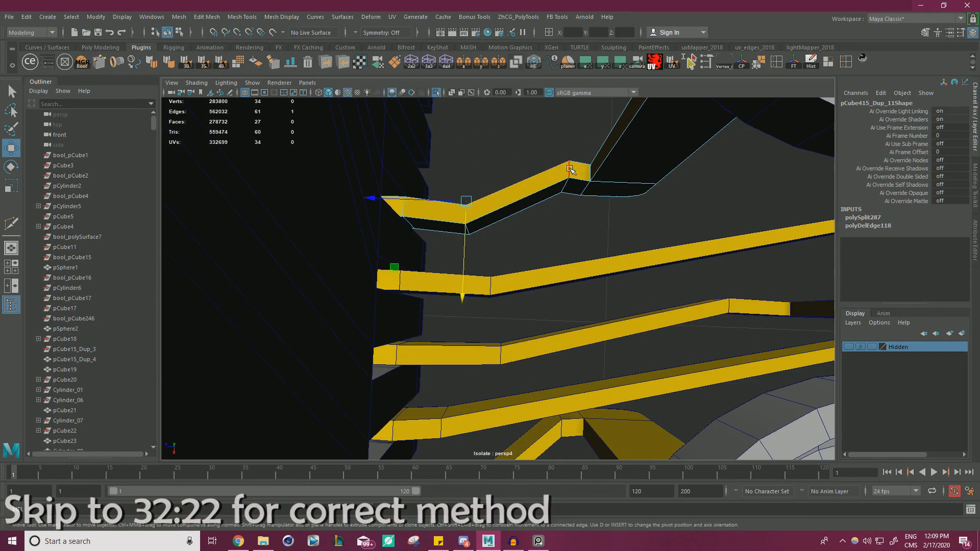
left_click(570, 180, "ctrl")
key("w")
left_click_drag(566, 190, 466, 202)
left_click_drag(560, 280, 388, 234)
left_click_drag(472, 244, 455, 251, "alt")
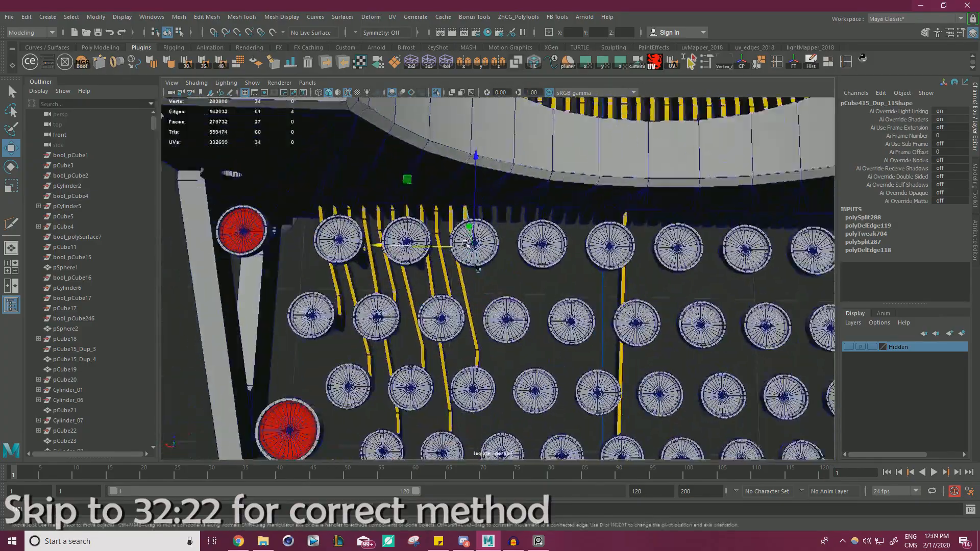
- Duplicate a fitted lever and slide the copy sideways to the twelfth comb slot, at Translate X about 7.99
scroll(511, 243, "down", 3)
left_click(542, 236)
mouse_move(544, 237)
left_mouse_down("alt")
mouse_move(552, 201)
mouse_move(538, 248)
left_mouse_up("alt")
left_click(537, 247)
left_click(532, 365, "shift")
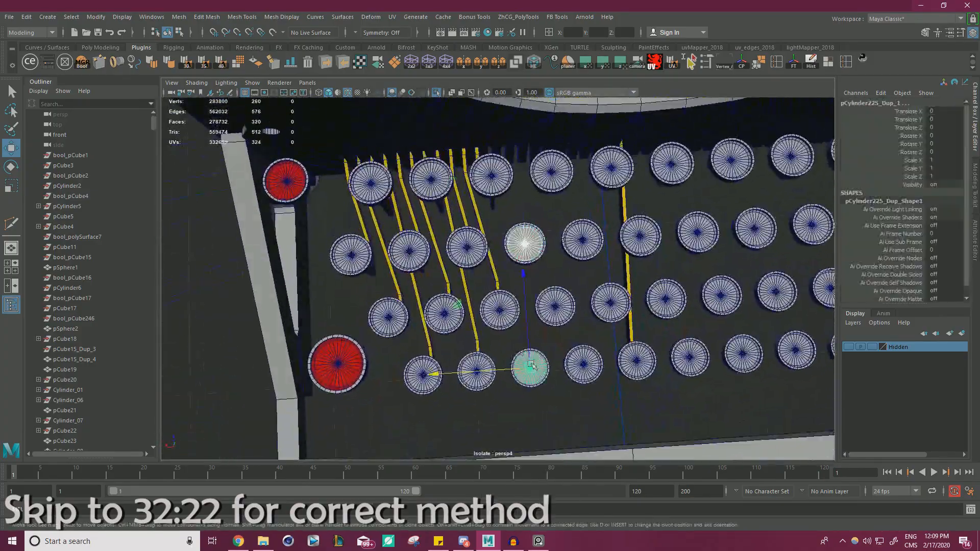
key("ctrl+d")
left_click_drag(339, 134, 391, 132)
left_click_drag(490, 225, 674, 234, "alt")
scroll(674, 234, "up", 5)
scroll(674, 234, "up", 2)
left_click_drag(531, 173, 533, 172)
left_click_drag(534, 173, 562, 236, "alt")
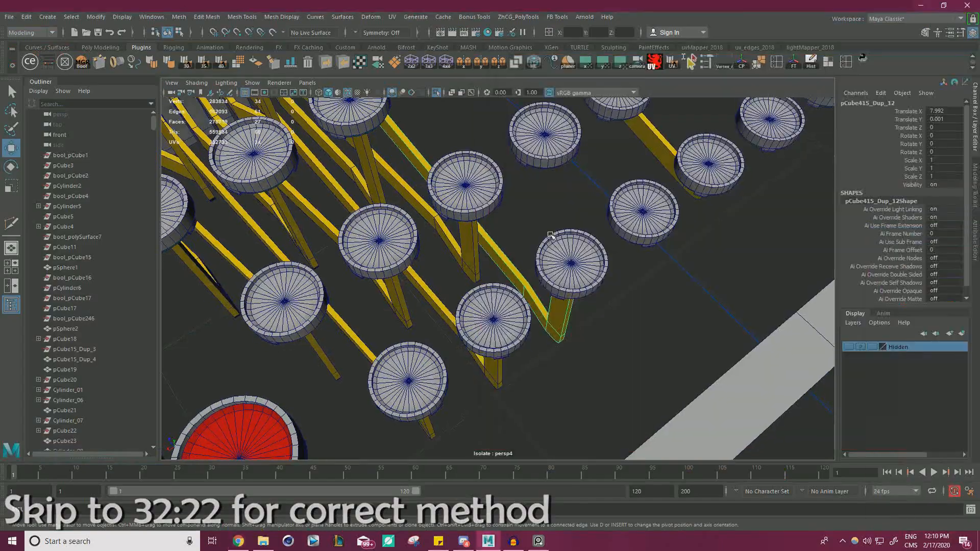
- Select the twelfth lever's key-post vertices, reset their pivot, and snap them under the matching key
key("F9")
left_click_drag(567, 317, 663, 161, "alt")
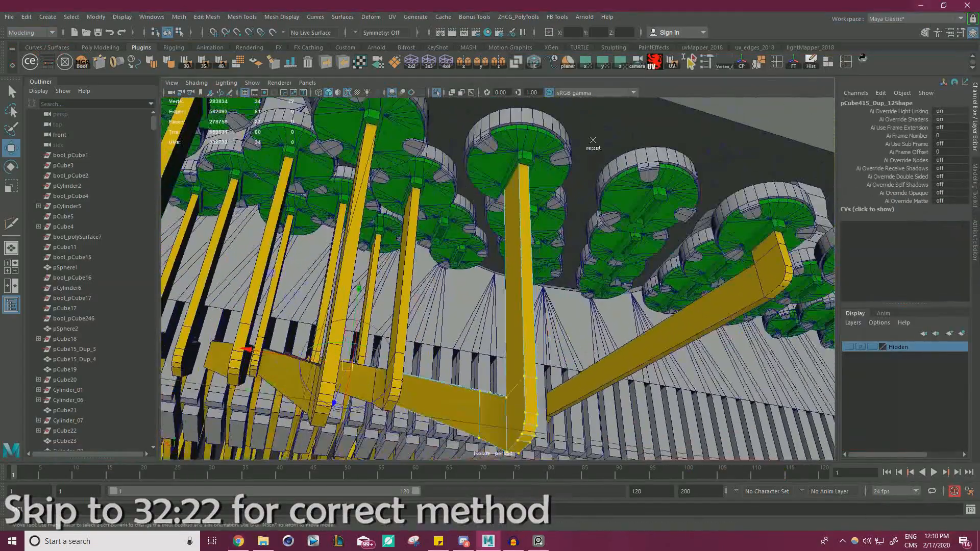
key("4")
left_click_drag(457, 174, 559, 455)
scroll(504, 267, "up", 3)
key("d")
key("v")
mouse_move(555, 214)
left_mouse_down("alt")
mouse_move(673, 369)
mouse_move(472, 170)
left_mouse_up("alt")
key("5")
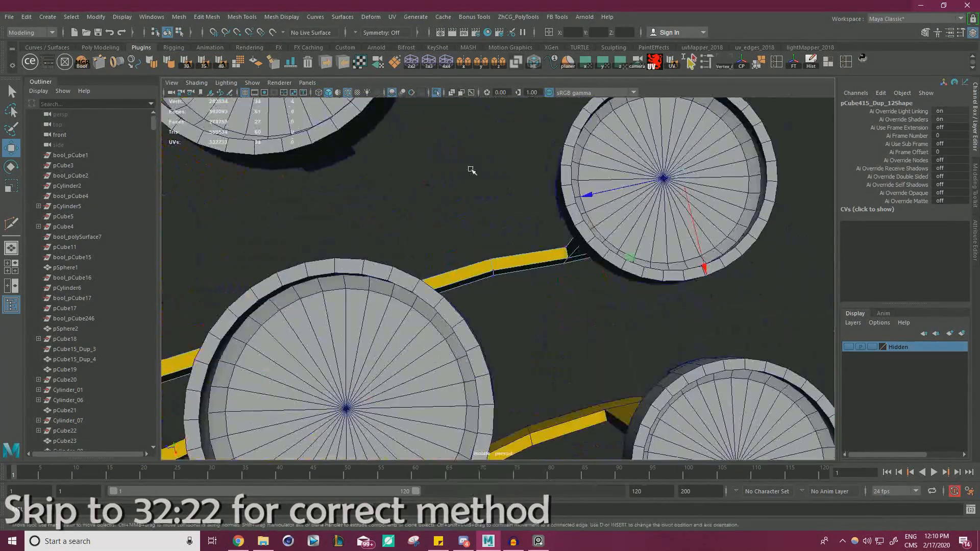
- Replace the twelfth lever's edge loop near its key post and shift it sideways to adjust the bend
key("ctrl+shift+x")
left_click(499, 270, "ctrl")
key("w")
right_click_drag(497, 227, 545, 212)
key("d")
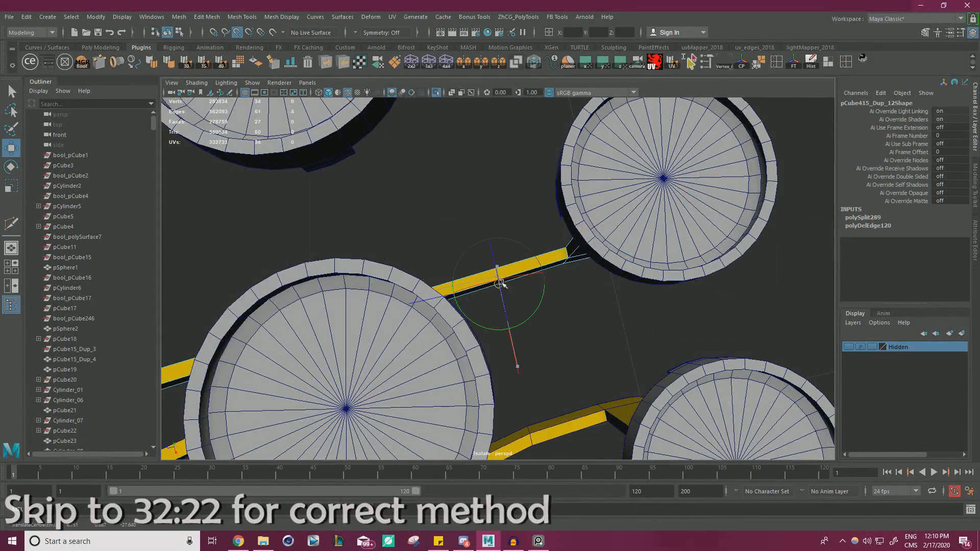
- Replace the twelfth lever's edge loop near the comb and shift it sideways to line up with the slot
left_click_drag(567, 259, 548, 245, "alt")
left_click(547, 257, "ctrl")
key("w")
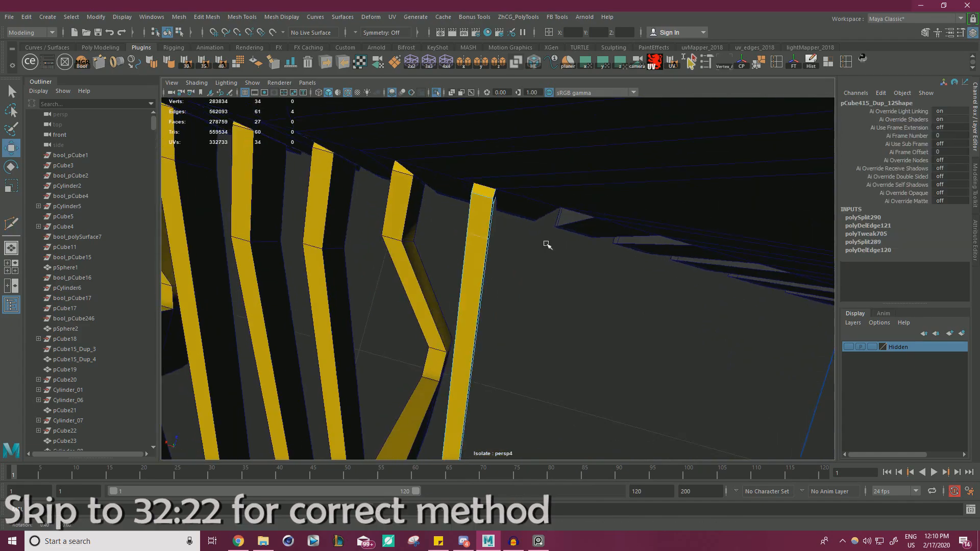
left_click_drag(478, 203, 489, 293, "alt")
scroll(486, 237, "down", 8)
- Duplicate a fitted lever and slide the copy sideways into the thirteenth comb slot
middle_click_drag(489, 293, 488, 274, "alt")
left_click(487, 273)
left_click(465, 233)
left_click_drag(363, 153, 417, 154, "shift")
left_click_drag(517, 286, 613, 276, "alt")
scroll(519, 258, "up", 8)
key("v")
- Select the thirteenth lever's key-post vertices, reset their pivot, and snap them under the matching key
scroll(505, 157, "down", 8)
left_click_drag(505, 158, 626, 262, "alt")
right_click_drag(626, 262, 577, 262)
left_click_drag(613, 352, 628, 292)
scroll(495, 160, "down", 6)
scroll(482, 248, "down", 3)
scroll(575, 274, "up", 6)
left_click_drag(574, 273, 557, 153, "alt")
scroll(551, 214, "down", 5)
scroll(538, 253, "up", 4)
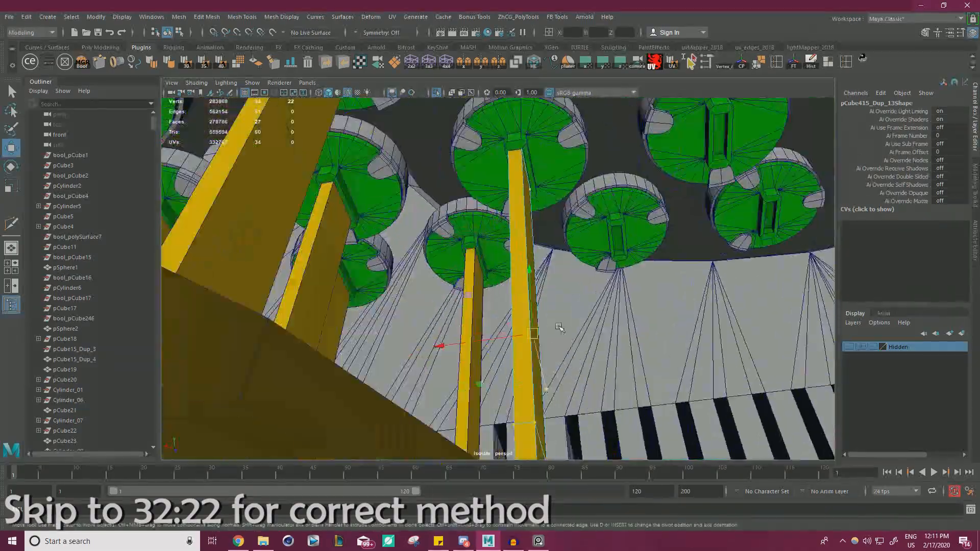
scroll(561, 330, "up", 2)
key("v")
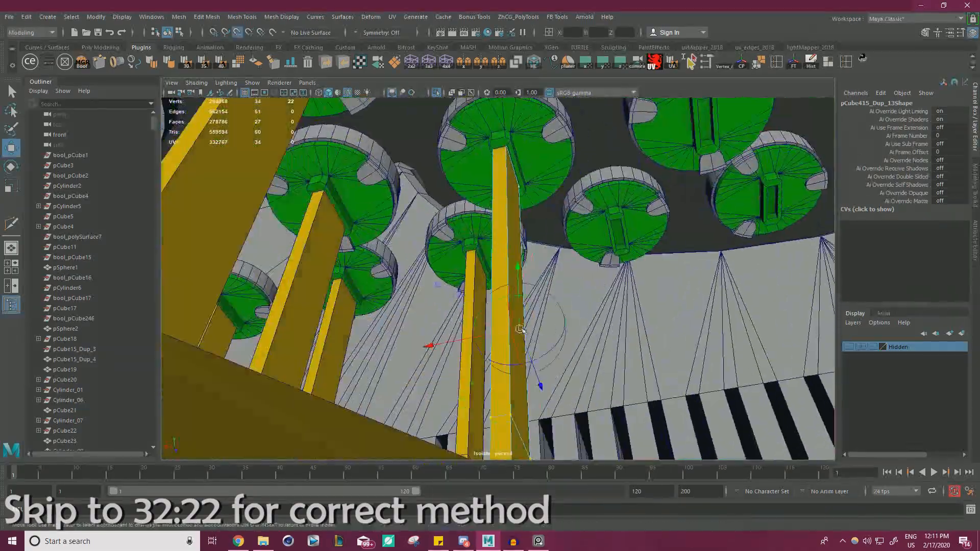
scroll(516, 227, "up", 2)
- Replace the thirteenth lever's edge loop near its key post and shift the new loop to bend the lever
scroll(454, 124, "down", 5)
left_click_drag(454, 123, 607, 301, "alt")
scroll(606, 302, "up", 5)
middle_click_drag(606, 302, 533, 254, "alt")
key("F10")
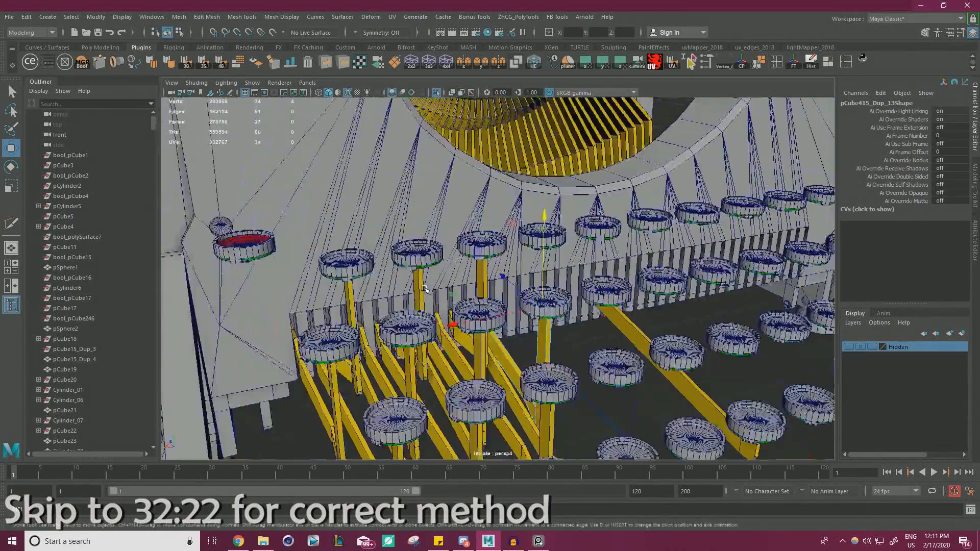
left_click(529, 263, "ctrl")
key("w")
left_click_drag(529, 313, 597, 250)
- Replace the thirteenth lever's edge loop near the comb and shift the new loop sideways to form the bend
left_click_drag(597, 249, 618, 326, "alt")
key("ctrl+shift+x")
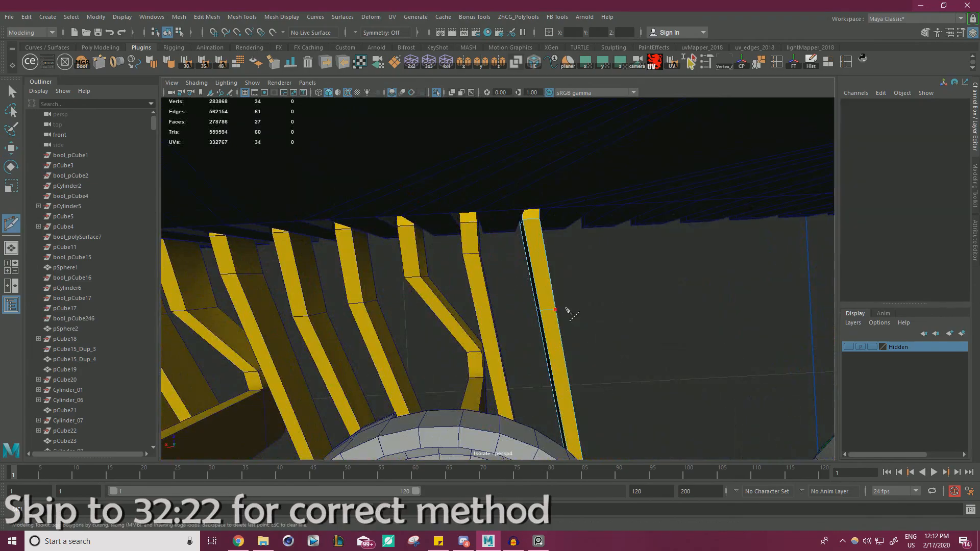
left_click(569, 311, "ctrl")
key("w")
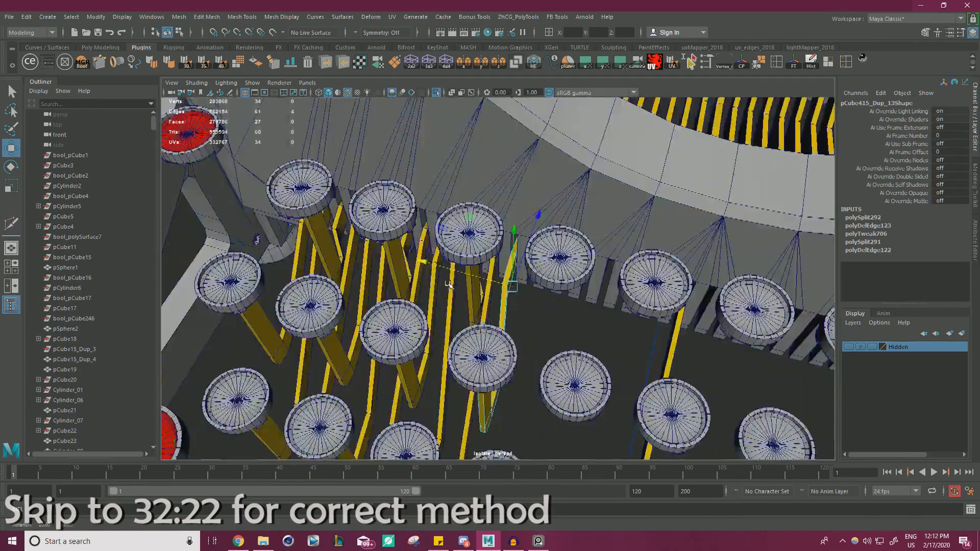
- Duplicate a fitted lever and slide the copy sideways to the fourteenth comb slot, at Translate X about 6.39
right_click(582, 249)
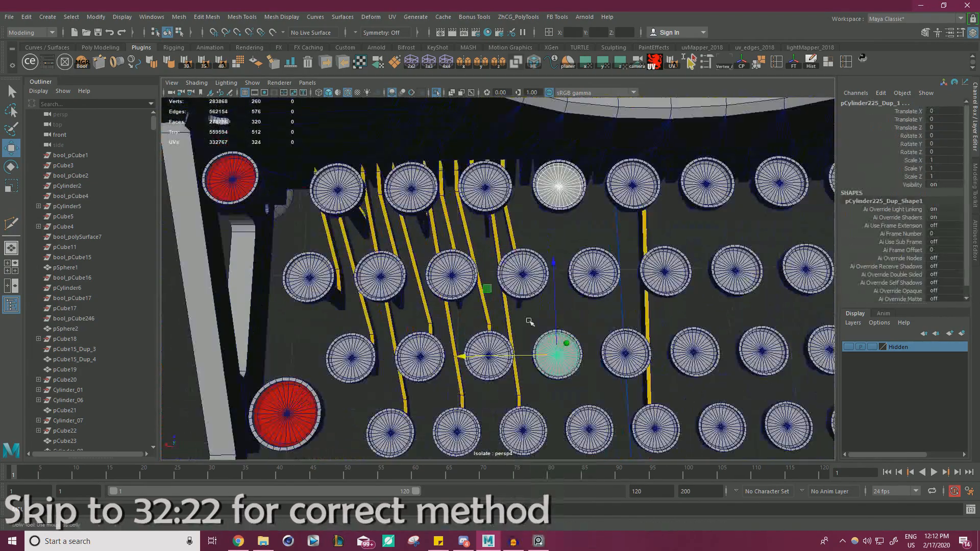
left_click_drag(361, 140, 437, 138)
scroll(437, 141, "up", 4)
left_click_drag(460, 214, 511, 169, "alt")
scroll(511, 204, "up", 6)
left_click_drag(518, 207, 615, 273)
scroll(511, 210, "down", 6)
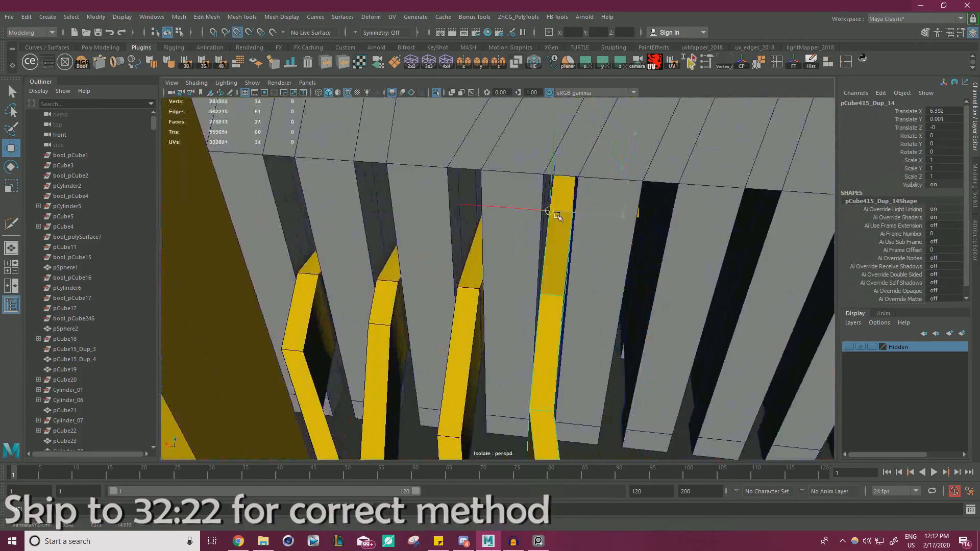
- Select the key-end vertices of the highlighted bar and snap them to the underside of its key using a custom pivot
right_click_drag(648, 274, 615, 273)
left_click_drag(615, 274, 643, 369)
key("d")
scroll(507, 173, "up", 5)
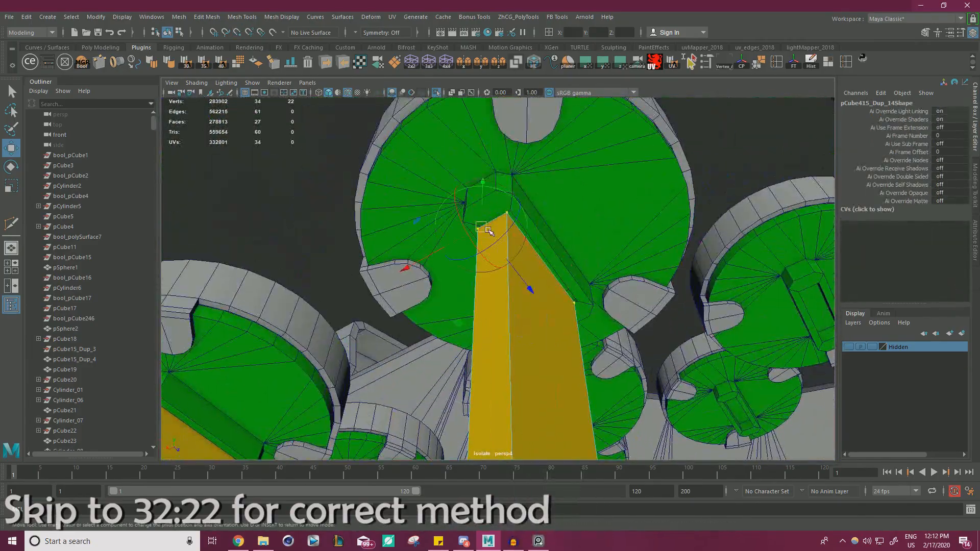
scroll(510, 245, "down", 5)
- Replace the bar's bend edge loop near the key with a new loop placed just before the key
left_click_drag(480, 243, 600, 311, "alt")
scroll(561, 299, "up", 7)
right_click_drag(545, 312, 545, 289)
double_click(546, 289)
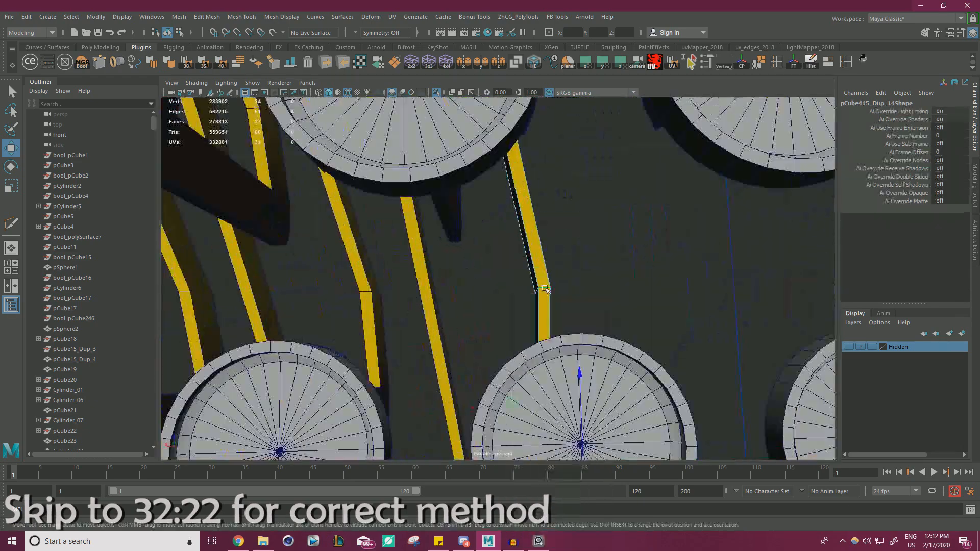
left_click(533, 293, "ctrl")
- Align the new bend loop's pivot to the bar's edge and slide the loop to shape the bar's bend
key("w")
left_click_drag(521, 265, 641, 313, "alt")
key("d")
key("v")
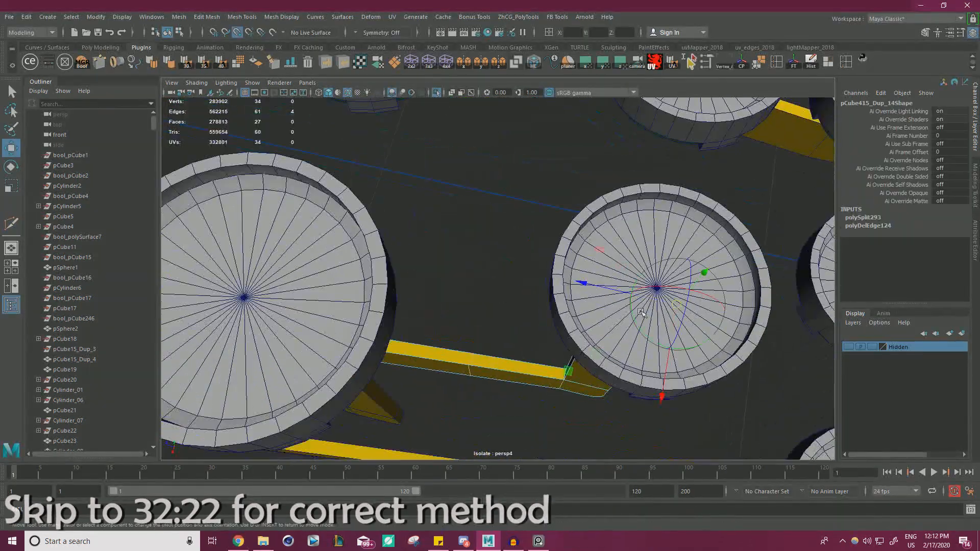
left_click(460, 402)
left_click_drag(461, 402, 468, 309, "alt")
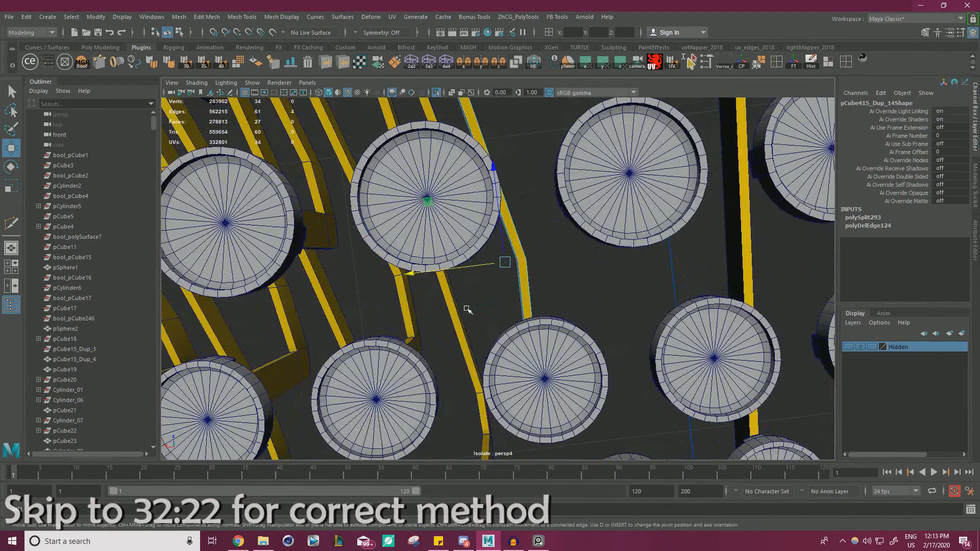
scroll(467, 310, "down", 2)
middle_click_drag(467, 309, 503, 440, "alt")
scroll(529, 236, "up", 6)
key("w")
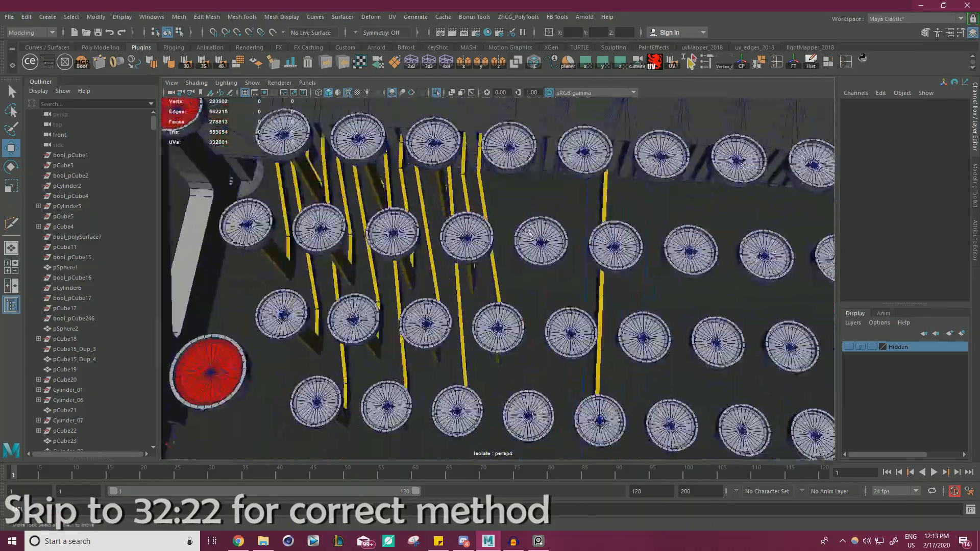
- Duplicate the finished bar and shift the copy along X to the next comb slot, at about Translate X 5.592
left_click_drag(529, 233, 493, 275, "alt")
left_click(501, 225)
key("ctrl+d")
left_click_drag(396, 178, 409, 177)
left_click_drag(577, 327, 461, 228, "alt")
scroll(462, 228, "down", 6)
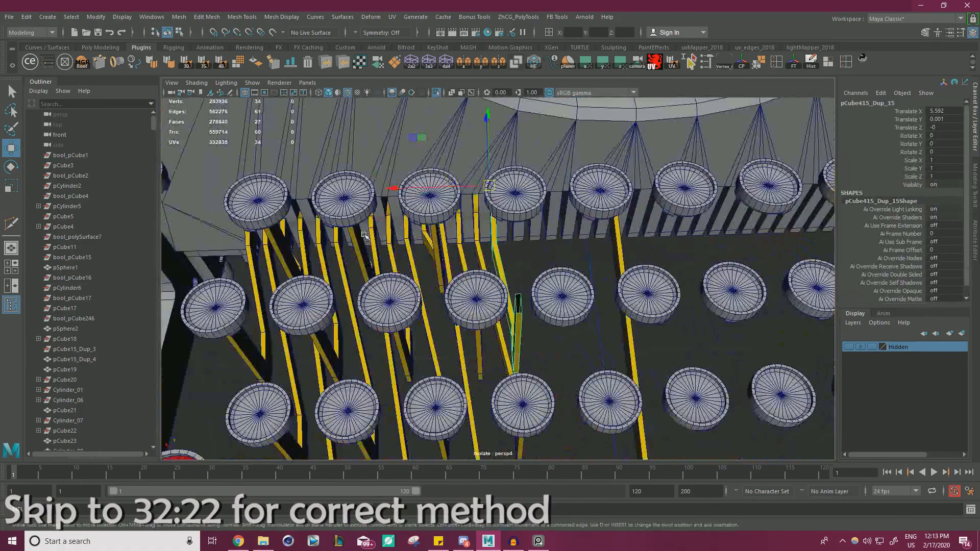
- Fine-tune the copied bar's position so that it sits inside its comb slot
key("Delete")
scroll(433, 271, "up", 4)
left_click(433, 271)
left_click_drag(433, 271, 524, 233, "alt")
scroll(547, 222, "up", 6)
left_click_drag(500, 198, 492, 204)
scroll(516, 219, "down", 6)
- Select the copied bar's key-end vertices and snap them beneath the next key
right_click_drag(552, 236, 502, 237)
left_click_drag(503, 236, 613, 306, "alt")
left_click_drag(706, 351, 534, 199)
left_click_drag(613, 398, 584, 308, "alt")
scroll(584, 309, "up", 2)
middle_click_drag(584, 308, 599, 324, "alt")
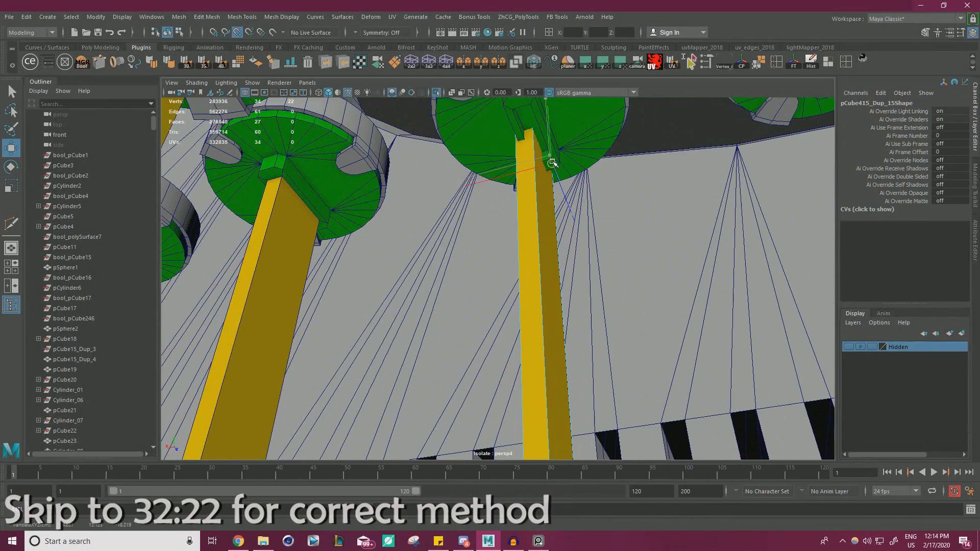
- Delete the copied bar's old bend loop near the key, add a new loop there and align its pivot
left_click_drag(554, 159, 507, 245, "alt")
scroll(508, 245, "up", 5)
right_click_drag(508, 245, 508, 210)
double_click(526, 220)
key("Delete")
key("d")
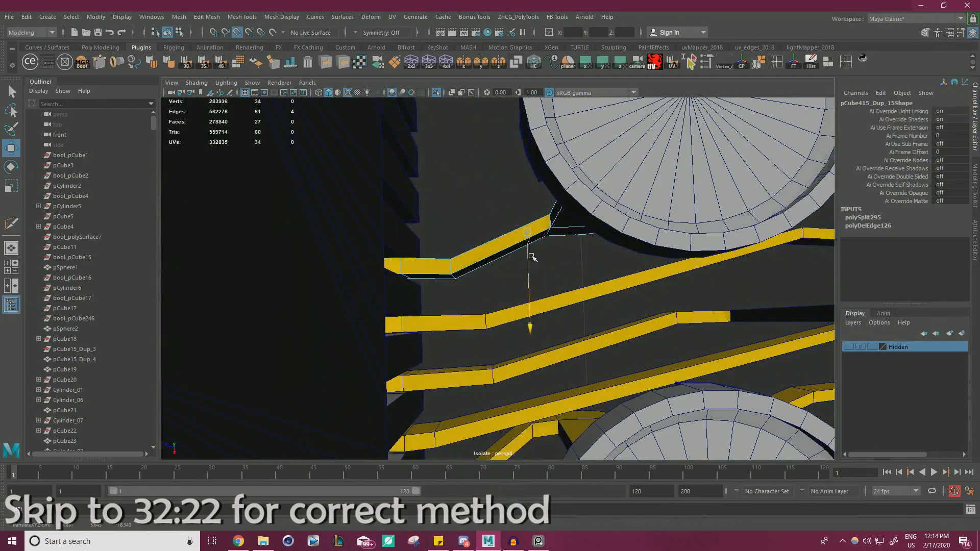
- Add a new edge loop on the bar near the comb and move it to form the second bend
left_click(449, 257, "ctrl")
key("w")
left_click(434, 188)
left_click(490, 256)
double_click(451, 259)
left_click_drag(445, 351, 480, 296)
scroll(514, 240, "down", 8)
right_click_drag(480, 297, 516, 240, "alt")
right_click_drag(516, 240, 384, 247, "alt")
- Identify the next key in the bottom row, duplicate the latest bar and move the copy along X to the next slot
left_click_drag(536, 345, 619, 255, "alt")
scroll(619, 256, "up", 4)
scroll(618, 256, "up", 2)
left_click(527, 366)
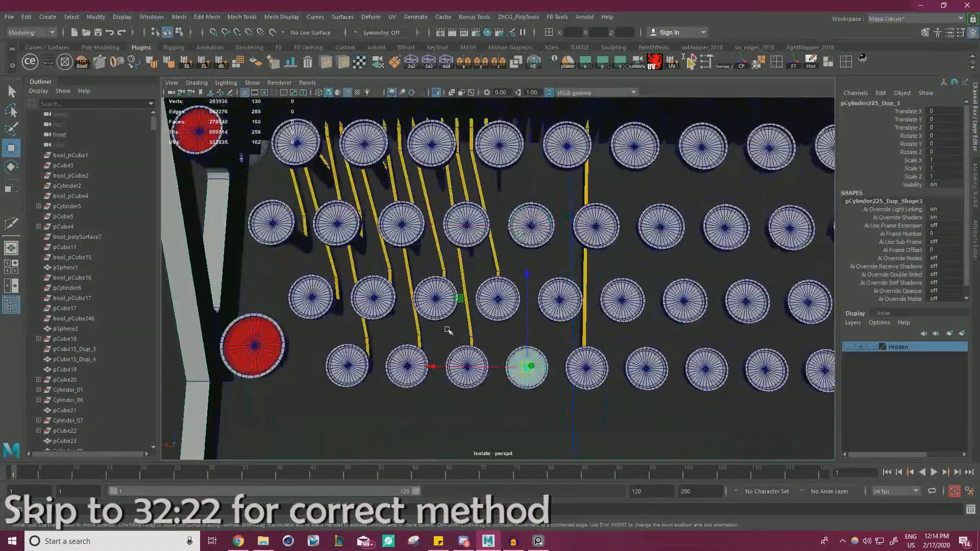
left_click(461, 327)
left_click_drag(461, 327, 452, 276, "alt")
key("ctrl+d")
left_click_drag(375, 149, 429, 150)
- Nudge the new bar along X from about 4.774 so that it lines up with its comb slot
left_click_drag(429, 150, 453, 208, "alt")
right_click_drag(453, 208, 594, 247, "alt")
left_click_drag(593, 248, 503, 228, "alt")
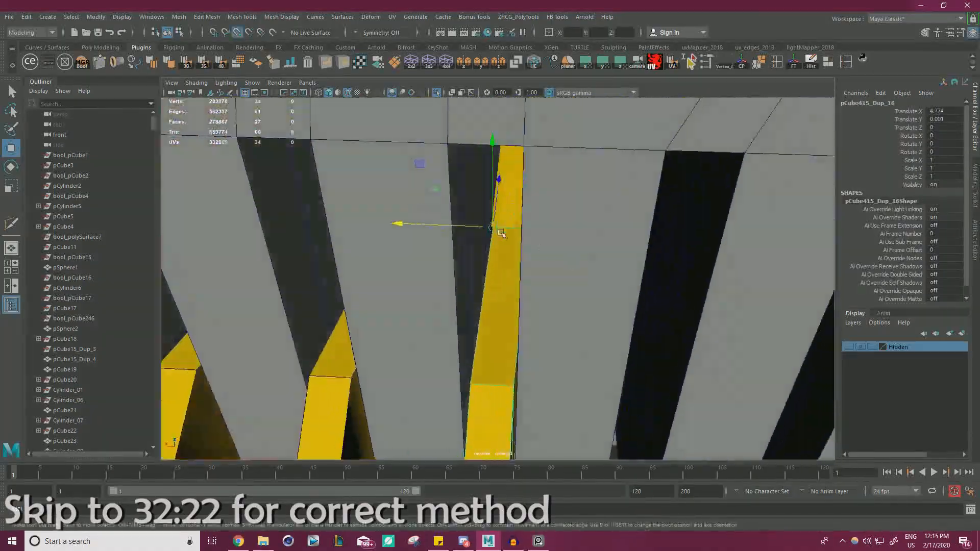
left_click_drag(398, 223, 392, 222)
right_click_drag(594, 250, 488, 256, "alt")
left_click_drag(488, 256, 539, 247, "alt")
- Select the new bar's key-end vertices and move them so the end meets the underside of its key
right_click_drag(538, 247, 490, 247)
left_click_drag(511, 225, 562, 276)
left_click_drag(561, 275, 444, 263, "alt")
right_click_drag(445, 263, 409, 255, "alt")
left_click_drag(408, 255, 511, 245, "alt")
left_click_drag(515, 455, 482, 350)
right_click_drag(482, 350, 561, 353, "alt")
left_click_drag(561, 352, 571, 310, "alt")
right_click_drag(493, 176, 644, 306, "alt")
left_click_drag(546, 251, 573, 245)
right_click_drag(573, 245, 591, 262, "alt")
left_click_drag(591, 263, 712, 356, "alt")
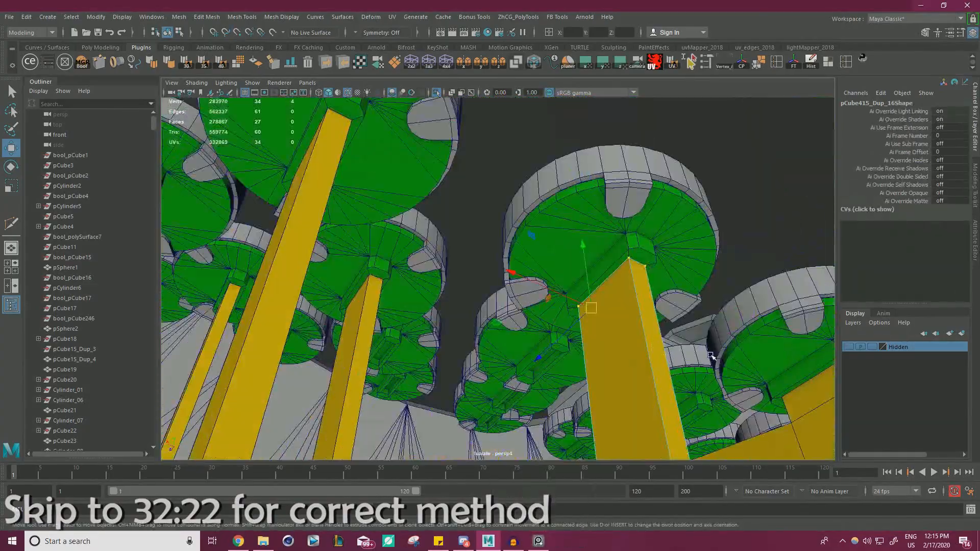
- Align the pivot of the bend loop next to the key to the bar's edge and slide the loop into line
right_click_drag(588, 286, 486, 245, "alt")
left_click_drag(486, 245, 459, 286, "alt")
right_click_drag(408, 215, 519, 173, "alt")
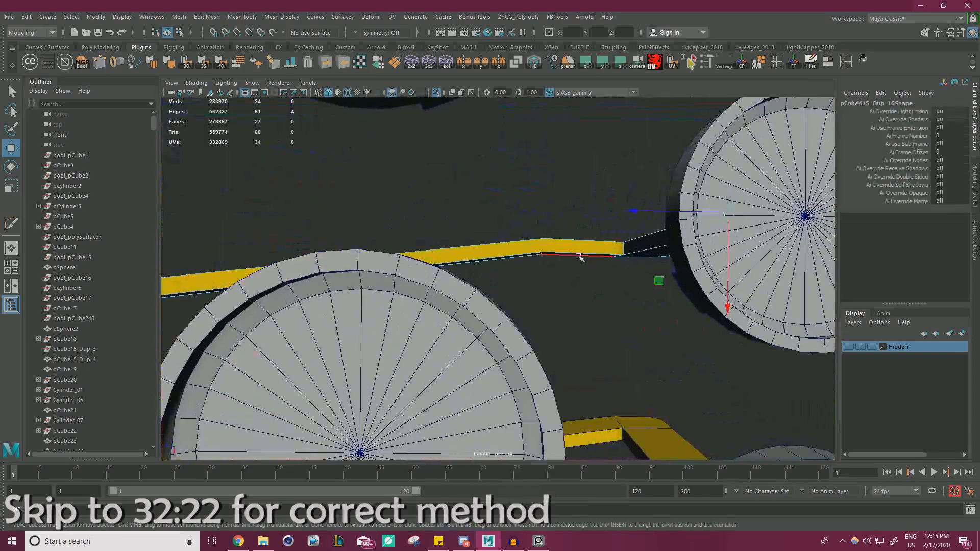
left_click(578, 256)
key("v")
mouse_move(627, 256)
right_mouse_down("alt")
mouse_move(575, 256)
mouse_move(623, 261)
right_mouse_up("alt")
- Delete the bar's middle bend loop, insert a replacement between the two keys and align its pivot to shape the bend
key("ctrl+Delete")
left_click(531, 254, "ctrl")
key("w")
right_click_drag(534, 209, 534, 179)
double_click(521, 256)
key("d")
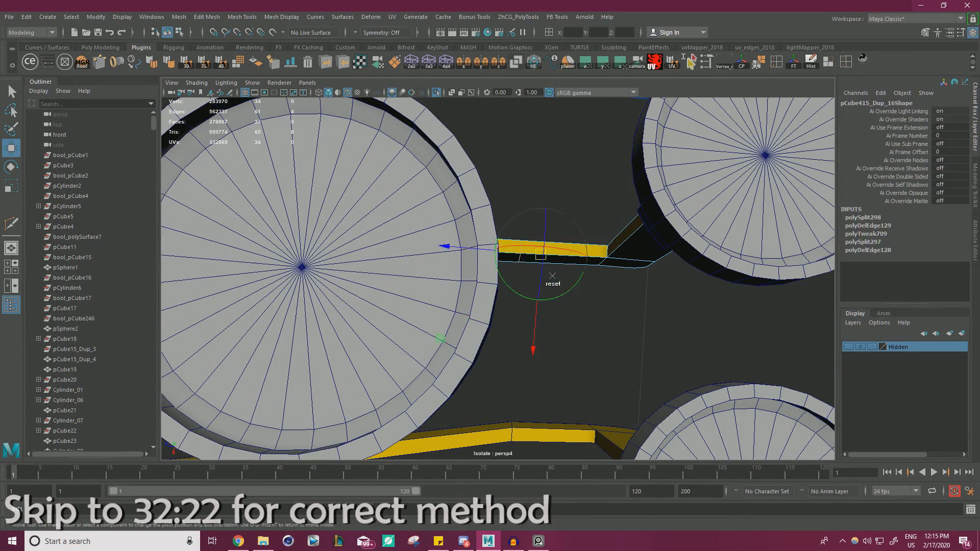
mouse_move(611, 258)
right_mouse_down("alt")
mouse_move(635, 247)
mouse_move(614, 255)
right_mouse_up("alt")
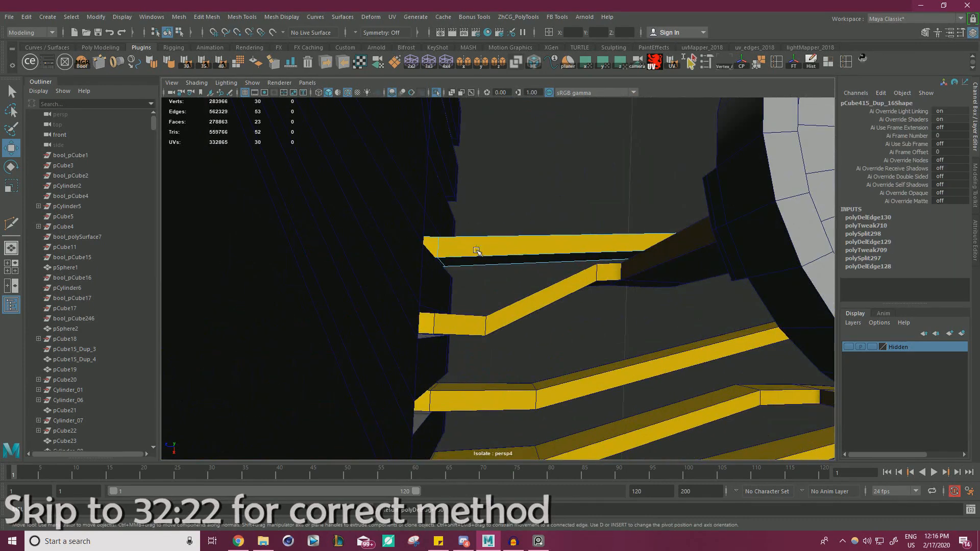
- Shape the bar's comb-side bend by moving its edge loop, and return to object selection
key("Return")
key("w")
key("d")
left_click_drag(472, 279, 473, 299)
left_click_drag(473, 299, 557, 286, "alt")
right_click_drag(567, 276, 531, 260, "alt")
left_click_drag(531, 225, 538, 248, "alt")
right_click_drag(538, 247, 559, 227)
- Duplicate the reshaped bar and shift the copy sideways into the following comb slot
left_click_drag(541, 245, 485, 256, "alt")
left_click_drag(448, 208, 597, 296, "alt")
right_click_drag(597, 295, 567, 276, "alt")
left_click_drag(566, 276, 486, 258, "alt")
left_click(540, 262)
middle_click_drag(486, 258, 487, 287, "alt")
left_click(490, 240)
key("ctrl+d")
right_click_drag(490, 240, 577, 246, "alt")
key("v")
left_click_drag(409, 166, 500, 168)
right_click_drag(500, 168, 589, 213, "alt")
key("F9")
left_click_drag(588, 212, 499, 102)
left_click_drag(537, 204, 415, 197, "alt")
left_click_drag(415, 163, 515, 199)
left_click_drag(516, 199, 509, 293, "alt")
right_click_drag(509, 292, 521, 256, "alt")
key("ctrl+z")
key("ctrl+z")
key("ctrl+z")
key("ctrl+z")
key("ctrl+z")
key("ctrl+z")
- Reselect the duplicated bar's key-end vertices and snap them to its key using a custom pivot
key("w")
left_click_drag(459, 210, 554, 316)
key("d")
key("v")
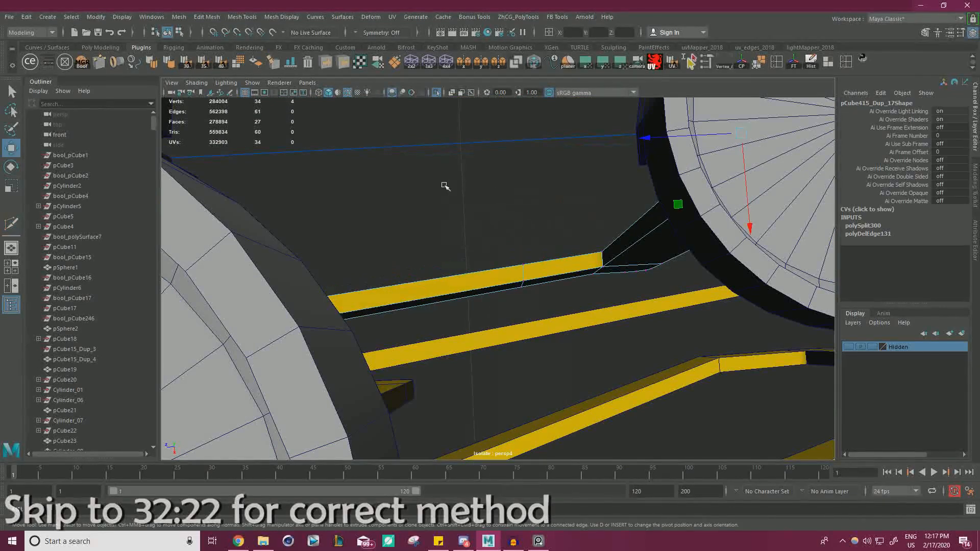
- Align the key-side bend loop to the bar's edge and insert a new edge loop toward the comb
left_click_drag(602, 267, 554, 256, "alt")
left_click(561, 267)
left_click(561, 267, "ctrl")
key("w")
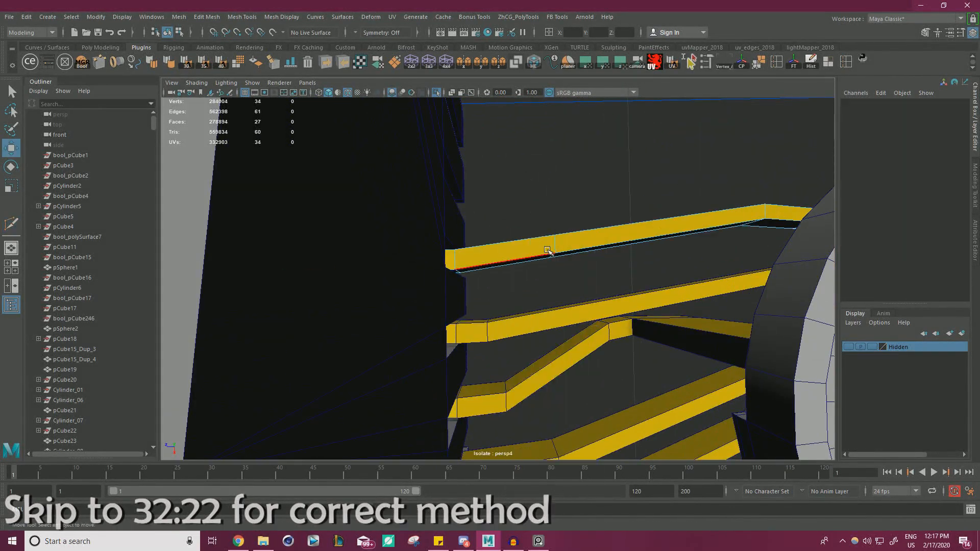
- Create another copy of the bar and position it in the next free comb slot
right_click_drag(454, 271, 419, 245, "alt")
left_click_drag(418, 245, 533, 301, "alt")
right_click_drag(534, 301, 496, 255)
left_click_drag(375, 112, 437, 115)
left_click_drag(480, 266, 521, 214, "alt")
right_click_drag(521, 215, 626, 278, "alt")
left_click_drag(626, 278, 602, 265, "alt")
- Select the vertices at the key end of the latest copy and snap them under its key with an edge-aligned pivot
left_click(516, 200)
right_click_drag(516, 201, 434, 205, "alt")
left_click_drag(434, 204, 479, 225, "alt")
right_click_drag(480, 224, 531, 284, "alt")
right_click_drag(531, 283, 460, 286, "alt")
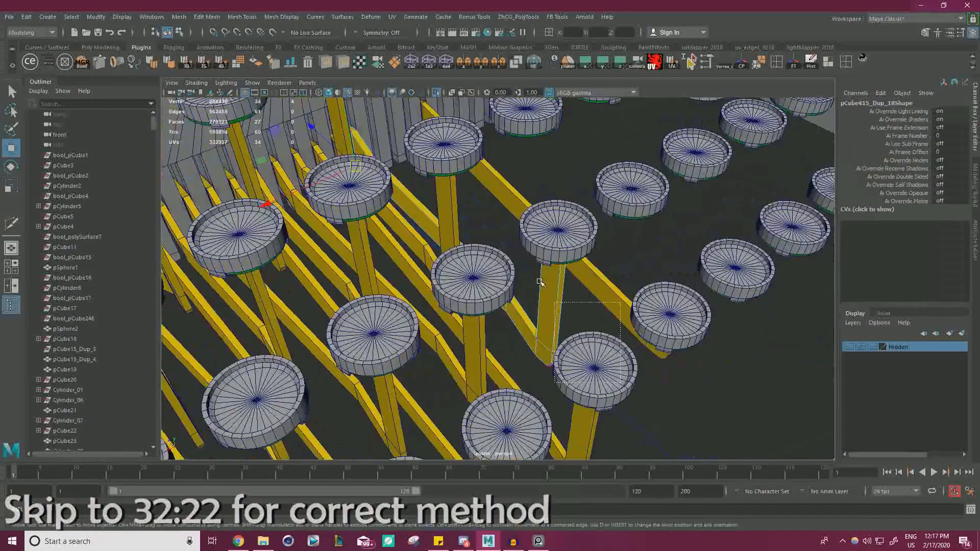
left_click_drag(459, 286, 490, 230, "alt")
left_click_drag(491, 455, 554, 225)
left_click_drag(554, 225, 536, 169, "alt")
right_click_drag(536, 169, 587, 214, "alt")
left_click_drag(587, 215, 570, 224, "alt")
key("d")
key("v")
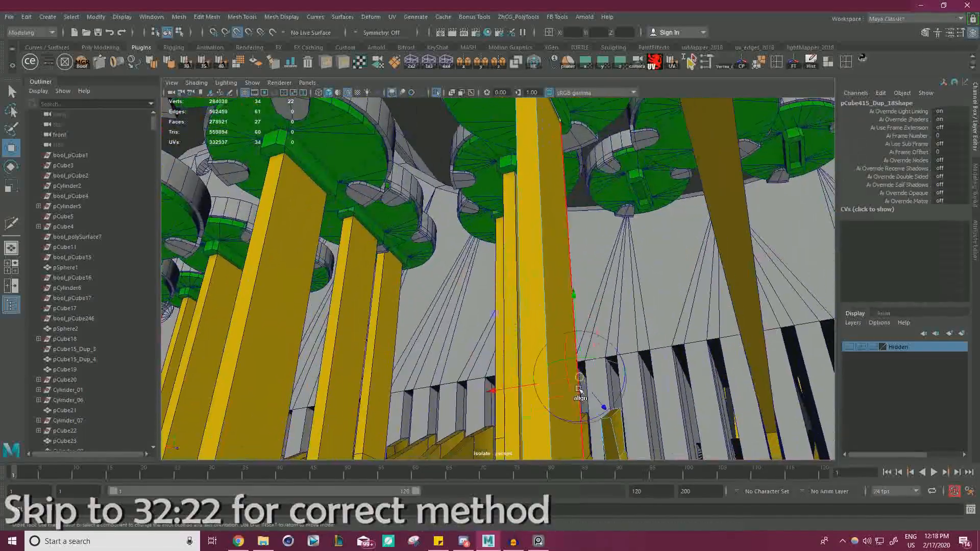
- Delete the bend loop on the key side of the bar and insert a new edge loop there
right_click_drag(560, 121, 536, 127, "alt")
left_click_drag(536, 128, 515, 287, "alt")
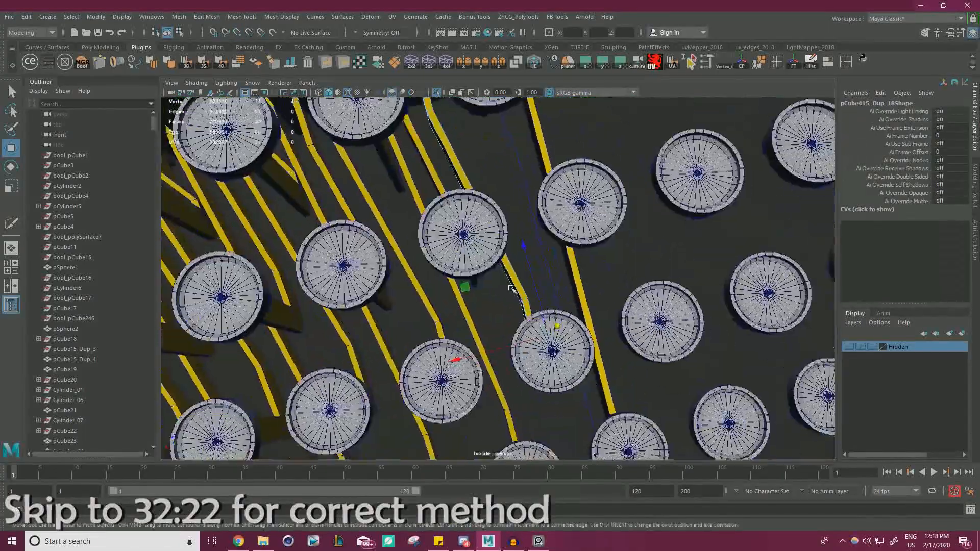
right_click_drag(514, 286, 637, 311, "alt")
left_click_drag(636, 311, 510, 245, "alt")
key("ctrl+Delete")
left_click(508, 238, "ctrl")
key("w")
- Select the bar's vertices beside the new key-side loop and snap them into line using a custom pivot
right_click_drag(501, 210, 450, 198)
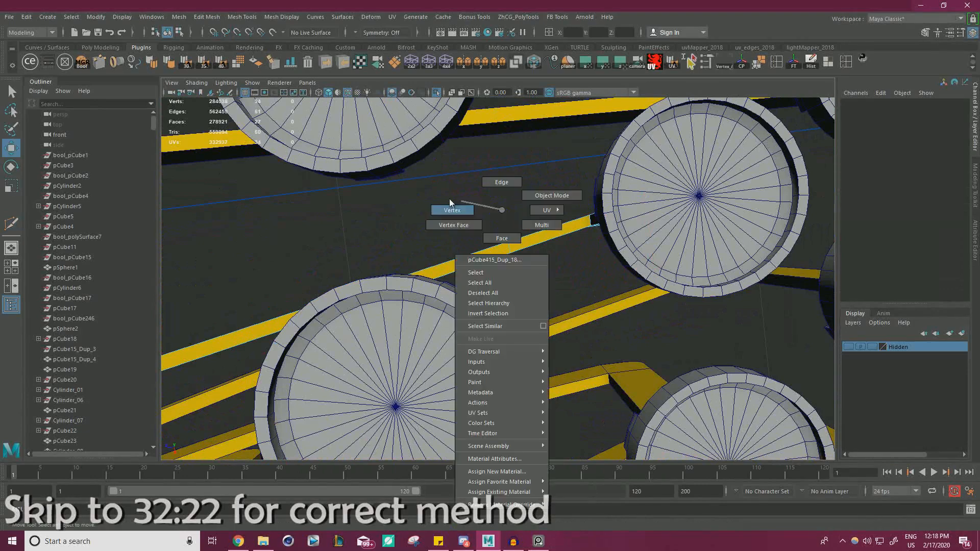
left_click_drag(493, 219, 526, 271)
key("d")
key("v")
left_click_drag(509, 248, 646, 198)
- Replace the comb-side bend loop of the bar with a new edge loop and shift it into line with its slot
left_click_drag(560, 247, 484, 231, "alt")
right_click_drag(484, 232, 503, 243, "alt")
double_click(465, 250)
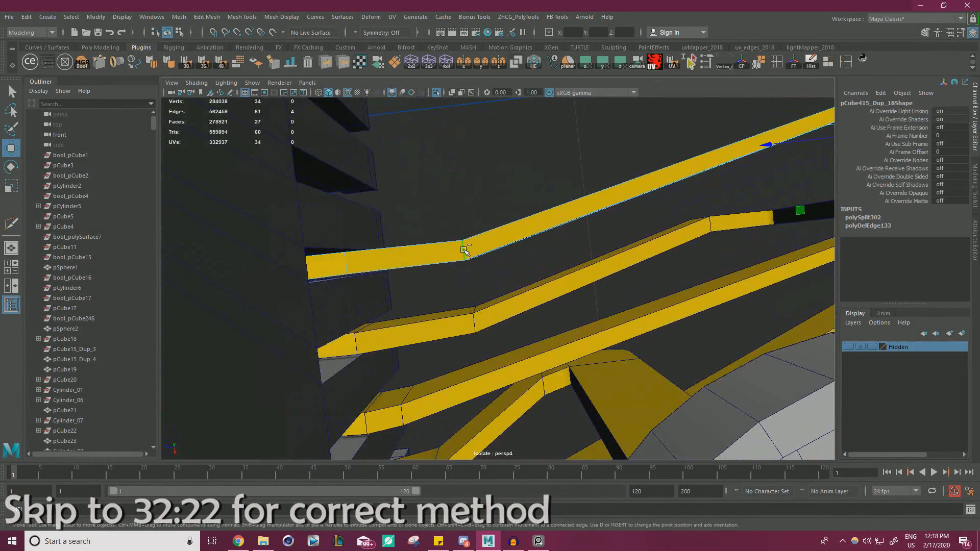
key("ctrl+Delete")
key("ctrl+shift+x")
left_click(458, 228, "ctrl")
key("w")
left_click_drag(462, 232, 461, 240)
left_click_drag(473, 332, 351, 277)
- Duplicate the finished bar and move the copy into the next free comb slot
right_click_drag(460, 255, 409, 245, "alt")
left_click_drag(408, 245, 444, 201, "alt")
right_click_drag(445, 201, 532, 266, "alt")
left_click(532, 266)
left_click_drag(532, 266, 516, 234, "alt")
left_click(449, 249)
key("ctrl+d")
left_click_drag(334, 158, 437, 158)
mouse_move(475, 225)
right_mouse_down("alt")
mouse_move(580, 271)
mouse_move(463, 230)
right_mouse_up("alt")
left_click_drag(463, 230, 472, 246, "alt")
right_click_drag(473, 246, 583, 237, "alt")
left_click_drag(474, 203, 475, 203)
right_click_drag(475, 203, 408, 189, "alt")
left_click_drag(408, 189, 449, 245, "alt")
- Select the copy's key-end vertices and snap them under the matching key with a custom pivot
right_click_drag(511, 266, 470, 266)
left_click_drag(460, 347, 490, 171)
key("d")
key("v")
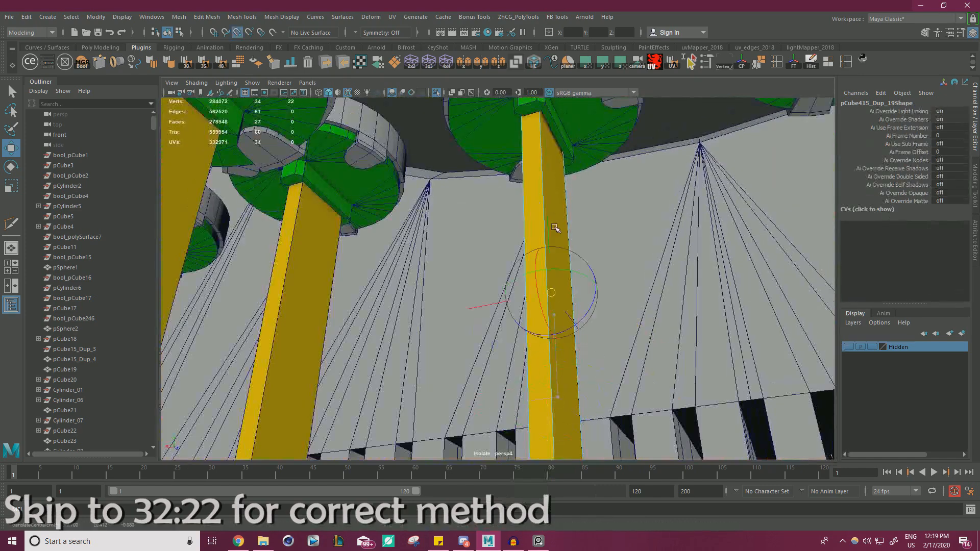
right_click_drag(534, 177, 586, 214, "alt")
- Replace the key-side bend loop of the copy with a new edge loop and adjust its pivot
right_click_drag(493, 138, 475, 210, "alt")
left_click_drag(475, 210, 595, 241, "alt")
key("y")
left_click(589, 224, "ctrl")
key("w")
key("d")
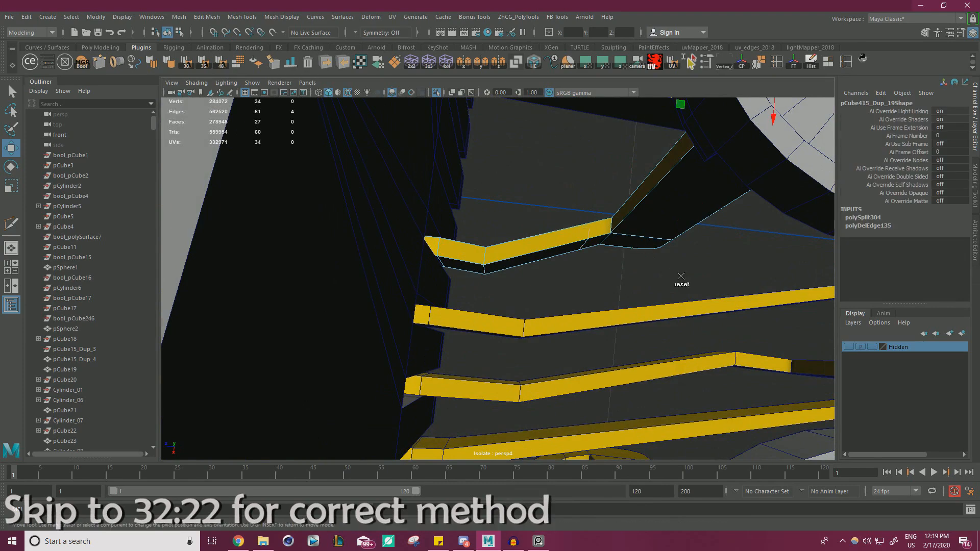
- Insert a new edge loop at the copy's comb-side bend and snap it into line using a custom pivot
left_click(480, 250, "ctrl")
key("w")
key("d")
key("v")
left_click_drag(478, 247, 588, 243)
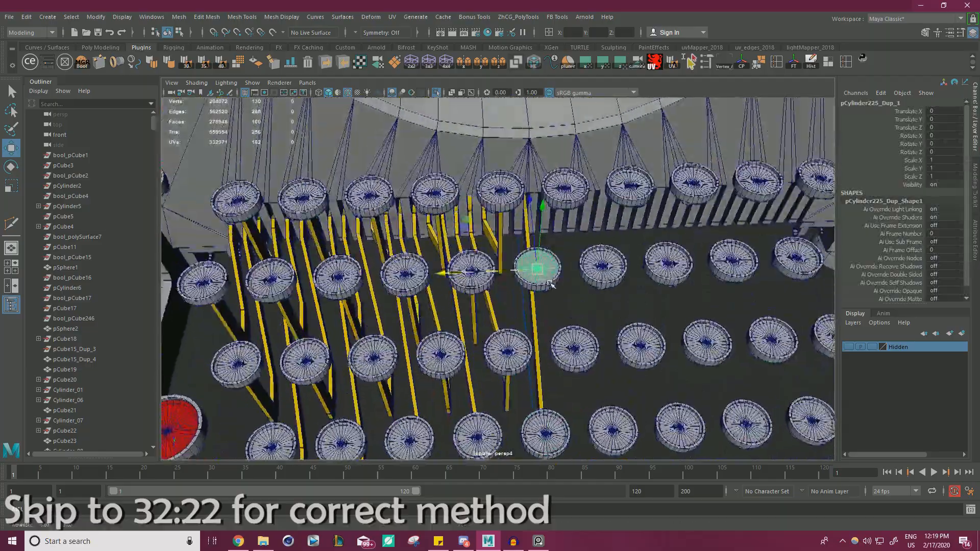
- Create another copy of a key bar and position it in the next free comb slot
scroll(549, 284, "up", 4)
left_click_drag(479, 258, 439, 244, "alt")
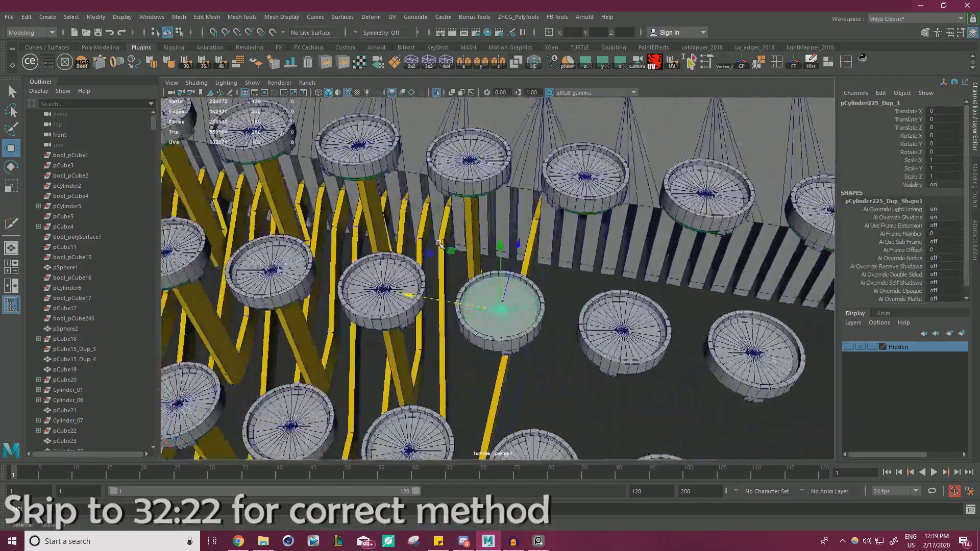
scroll(443, 204, "down", 4)
scroll(552, 240, "up", 4)
left_click_drag(572, 243, 559, 249, "alt")
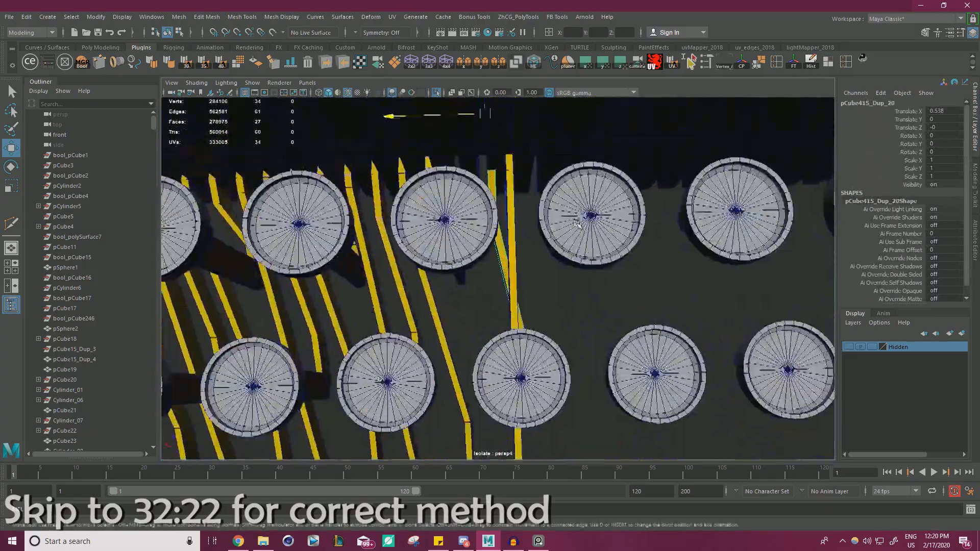
left_click_drag(578, 224, 661, 213, "alt")
scroll(510, 153, "down", 3)
left_click_drag(510, 154, 427, 192, "alt")
scroll(556, 234, "down", 5)
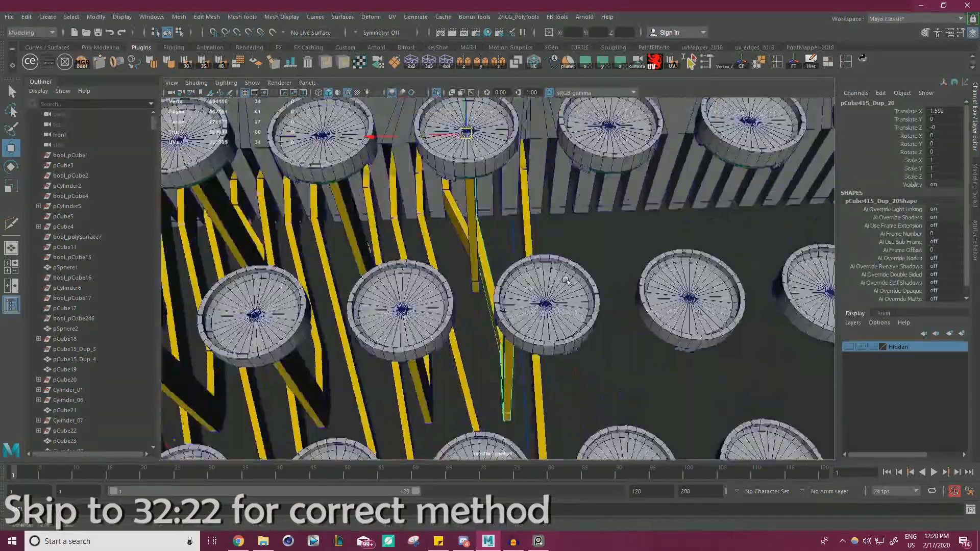
left_click_drag(567, 280, 493, 185, "alt")
key("f")
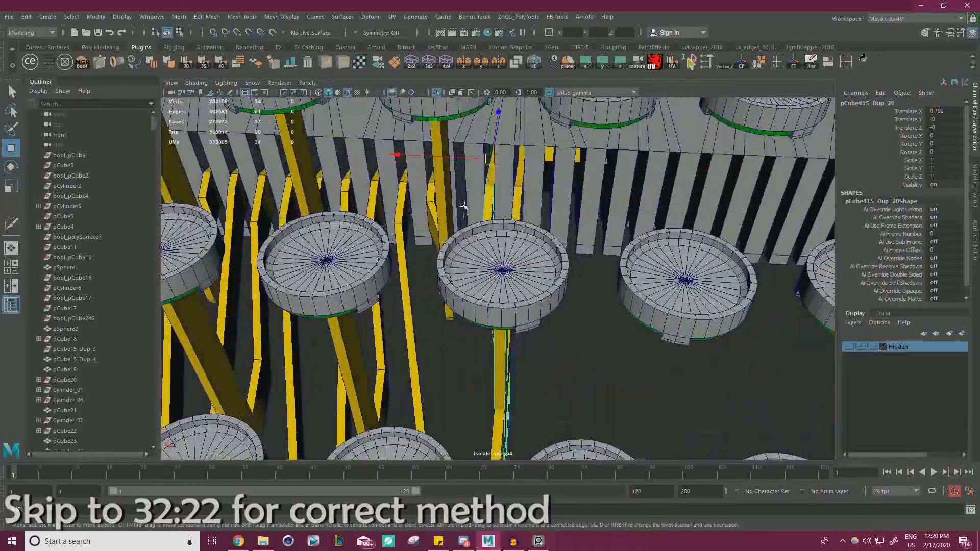
left_click_drag(463, 205, 528, 225, "alt")
scroll(510, 245, "down", 2)
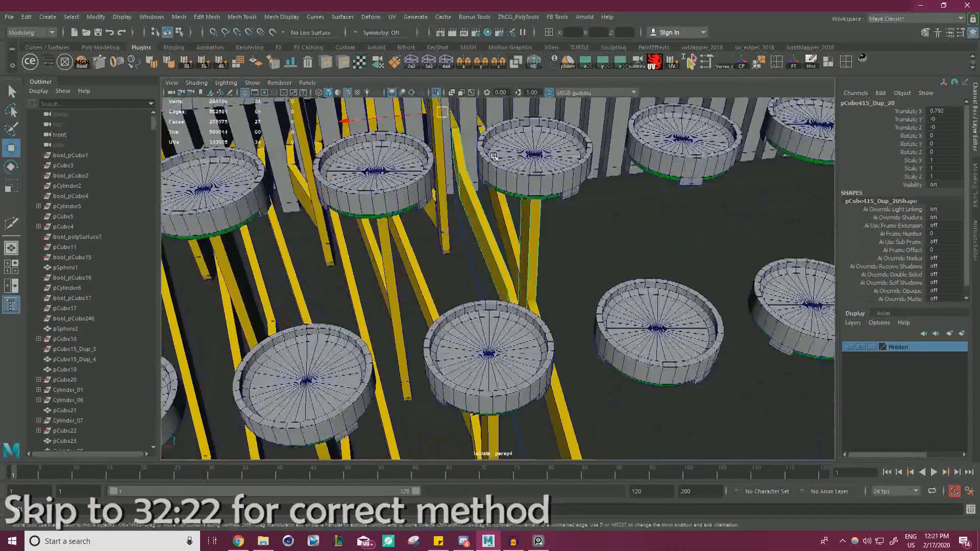
- Shift the newest copy's key-end vertices toward its key and remove the unneeded bend loop
left_click_drag(494, 155, 580, 223, "alt")
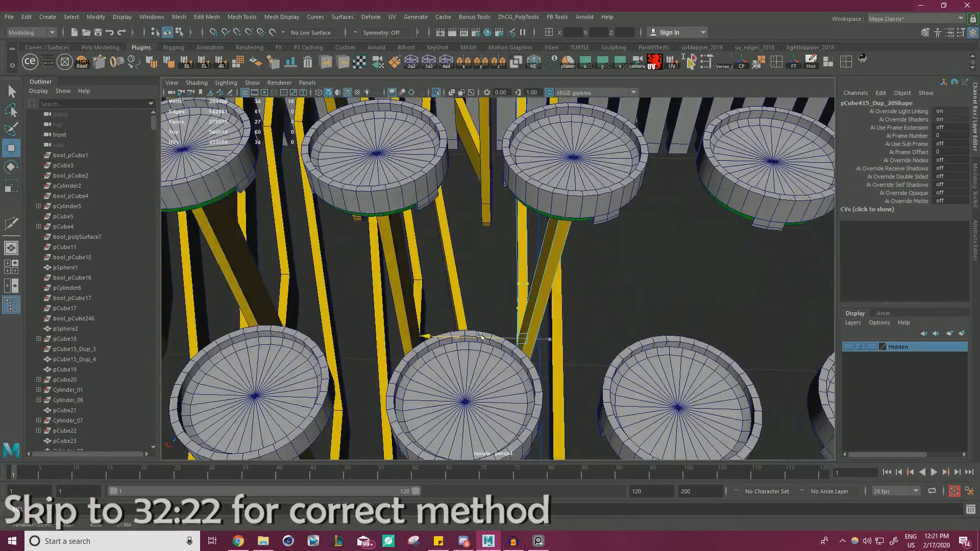
left_click_drag(480, 336, 543, 339, "alt")
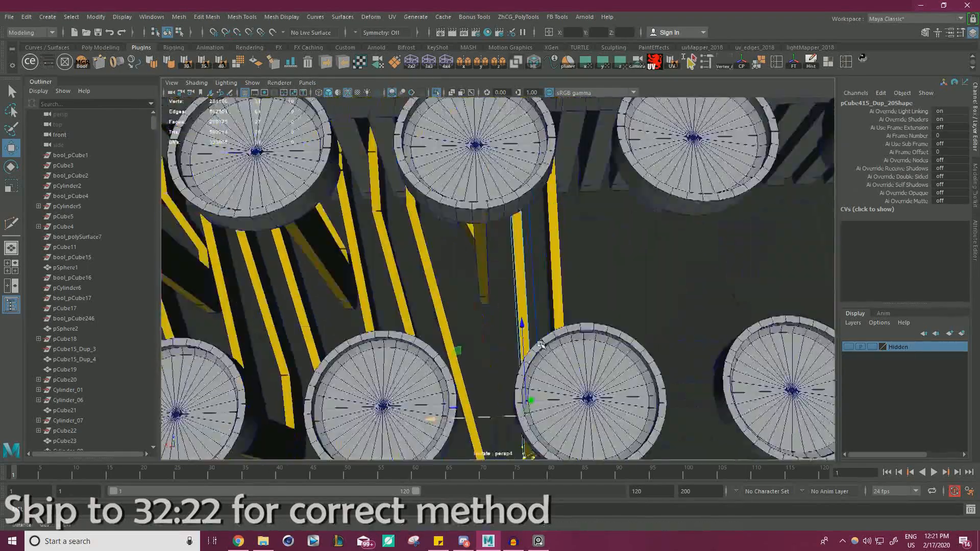
right_click_drag(543, 339, 561, 247, "alt")
right_click_drag(561, 247, 562, 275)
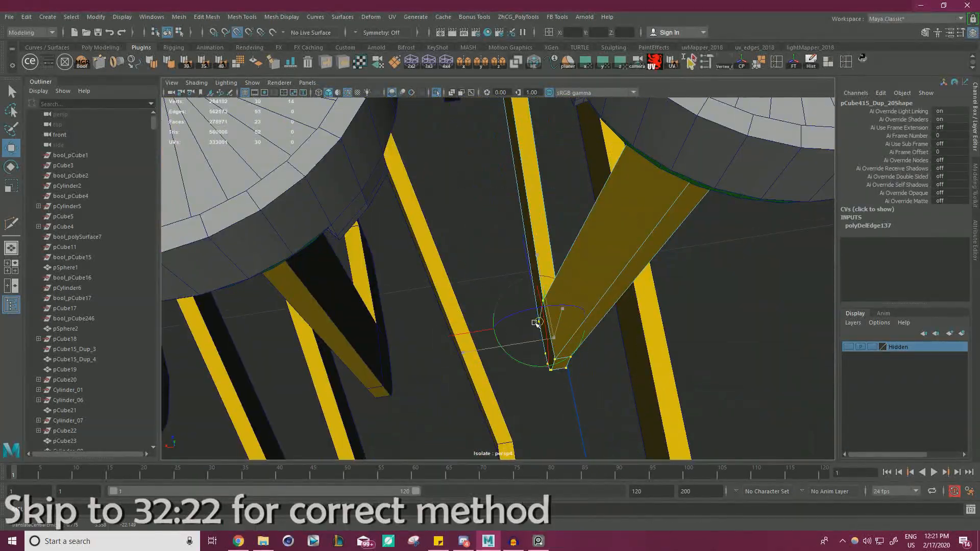
left_click_drag(536, 324, 530, 312, "alt")
left_click_drag(552, 147, 537, 257, "alt")
- Insert an edge loop on the upright part of the bar below its key and move it into line
key("ctrl+shift+x")
left_click(546, 229, "ctrl")
key("w")
middle_click_drag(536, 258, 537, 251)
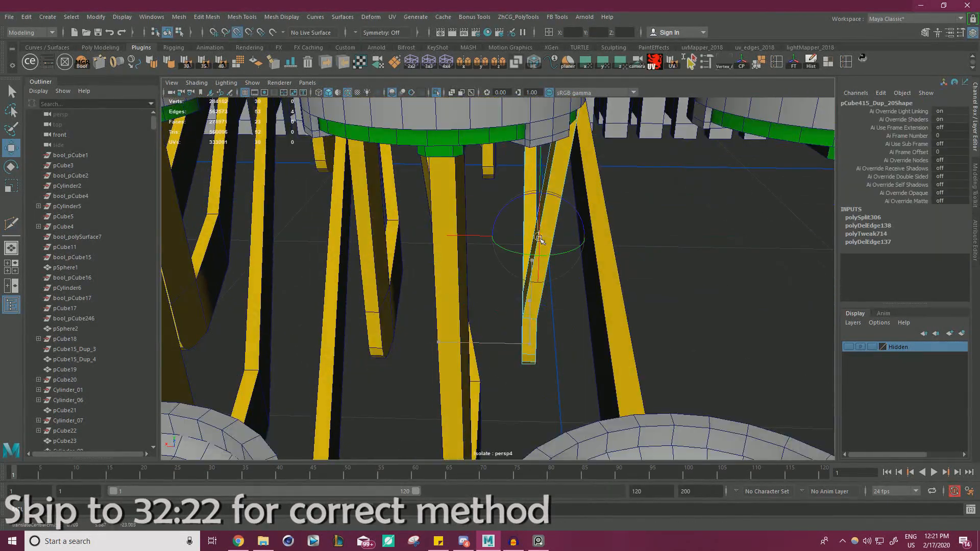
- Add a second edge loop to the same bar, shift it to smooth the bend, and clear the selection
left_click_drag(528, 315, 503, 286, "alt")
key("ctrl+shift+x")
left_click(501, 305, "ctrl")
key("w")
key("d")
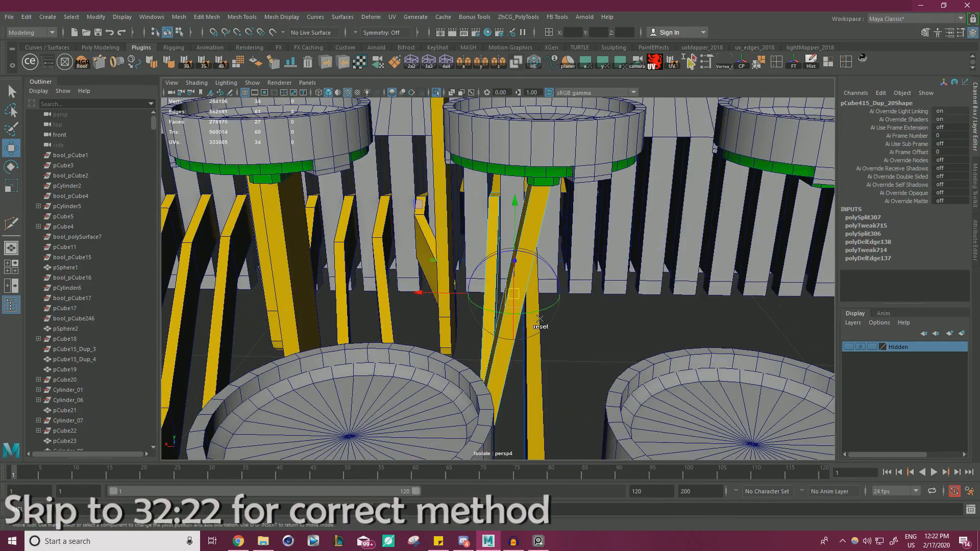
middle_click_drag(522, 269, 528, 276)
left_click_drag(528, 276, 542, 240, "alt")
right_click_drag(546, 307, 627, 390, "alt")
left_click_drag(549, 220, 556, 178, "alt")
right_click_drag(561, 265, 649, 342, "alt")
middle_click_drag(533, 299, 541, 284)
left_click_drag(541, 283, 549, 357, "alt")
right_click_drag(549, 358, 490, 276, "alt")
left_click_drag(490, 276, 603, 296, "alt")
left_click(694, 280)
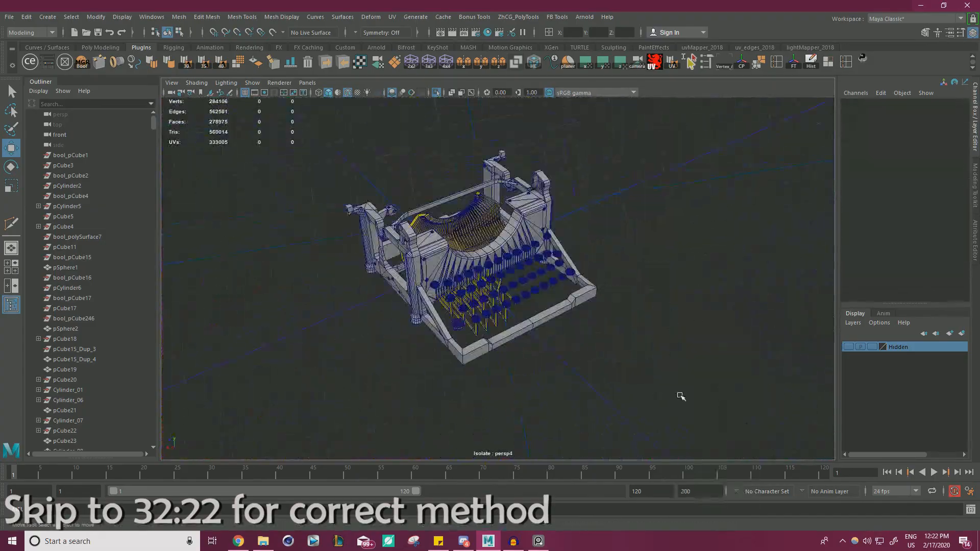
- Leave the isolated view and examine the key levers against the whole typewriter from several angles
left_click_drag(635, 366, 317, 133)
key("ctrl+1")
right_click_drag(480, 265, 561, 311, "alt")
left_click_drag(561, 311, 598, 322, "alt")
right_click_drag(510, 291, 580, 313, "alt")
middle_click_drag(579, 312, 615, 294, "alt")
left_click_drag(301, 286, 352, 240, "alt")
right_click_drag(353, 240, 276, 230, "alt")
left_click_drag(398, 246, 401, 278, "alt")
right_click_drag(401, 278, 500, 281, "alt")
middle_click_drag(500, 280, 397, 275, "alt")
middle_click_drag(566, 321, 592, 293, "alt")
right_click_drag(592, 293, 490, 286, "alt")
left_click_drag(490, 286, 482, 259, "alt")
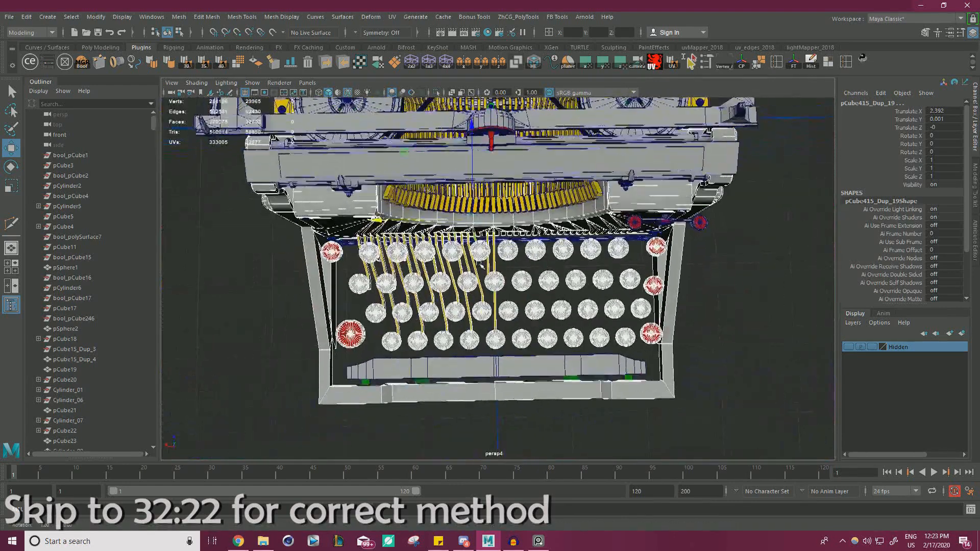
key("F9")
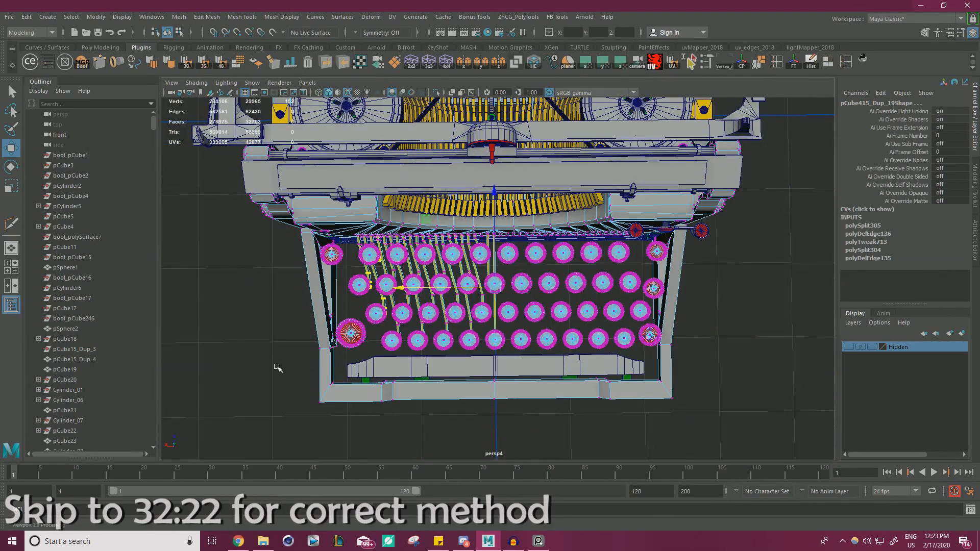
right_click_drag(750, 240, 797, 225)
left_click(777, 232)
- Duplicate a key bar and move the copy across to the opposite end of the comb
left_click_drag(714, 242, 639, 247, "alt")
right_click_drag(639, 247, 481, 291, "alt")
left_click_drag(482, 291, 525, 225, "alt")
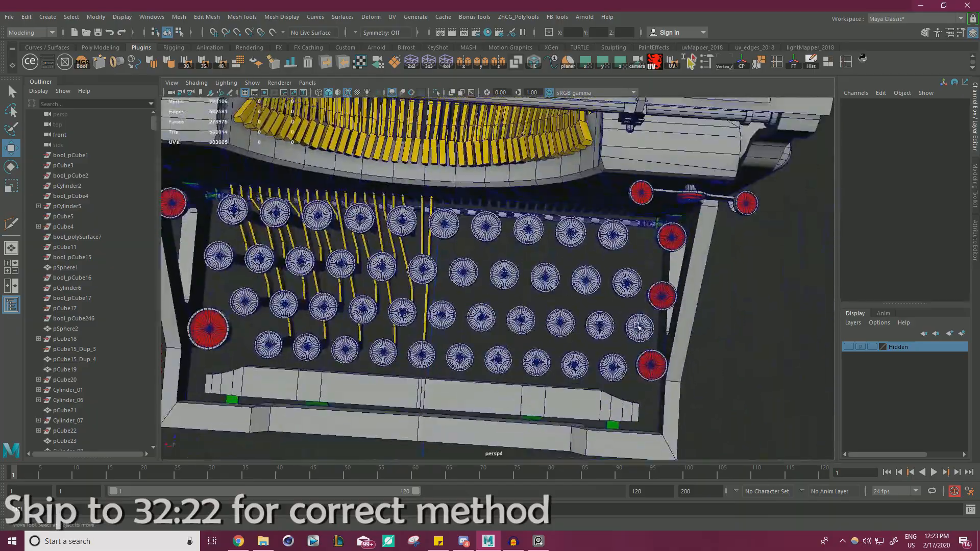
left_click(639, 329)
left_click_drag(531, 309, 547, 317, "alt")
middle_click_drag(547, 317, 606, 293, "alt")
key("ctrl+d")
left_click_drag(245, 156, 626, 148)
middle_click_drag(625, 148, 521, 194, "alt")
right_click_drag(367, 245, 572, 220, "alt")
left_click_drag(400, 206, 405, 206)
right_click_drag(450, 230, 353, 267, "alt")
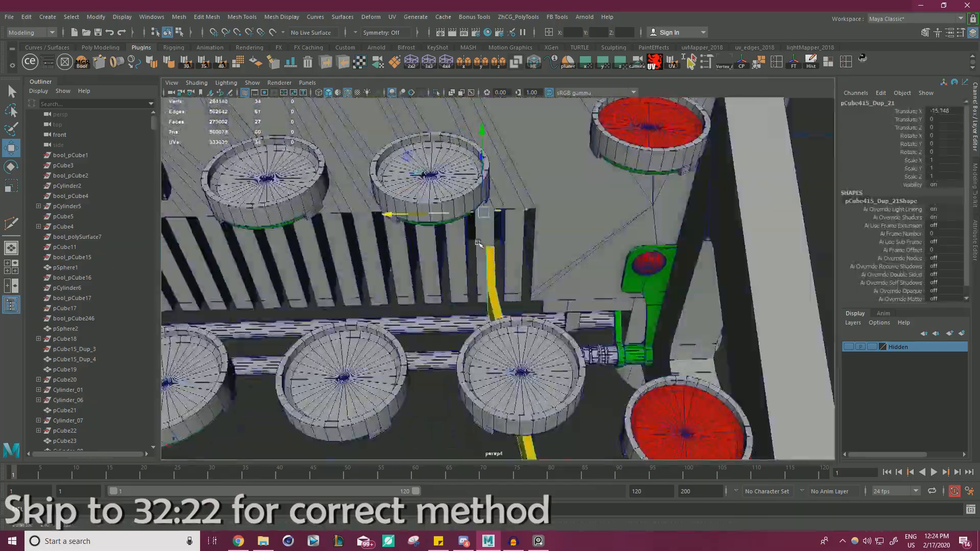
- Count the keys that still lack levers by adding them to the selection one by one
left_click_drag(353, 267, 513, 237, "alt")
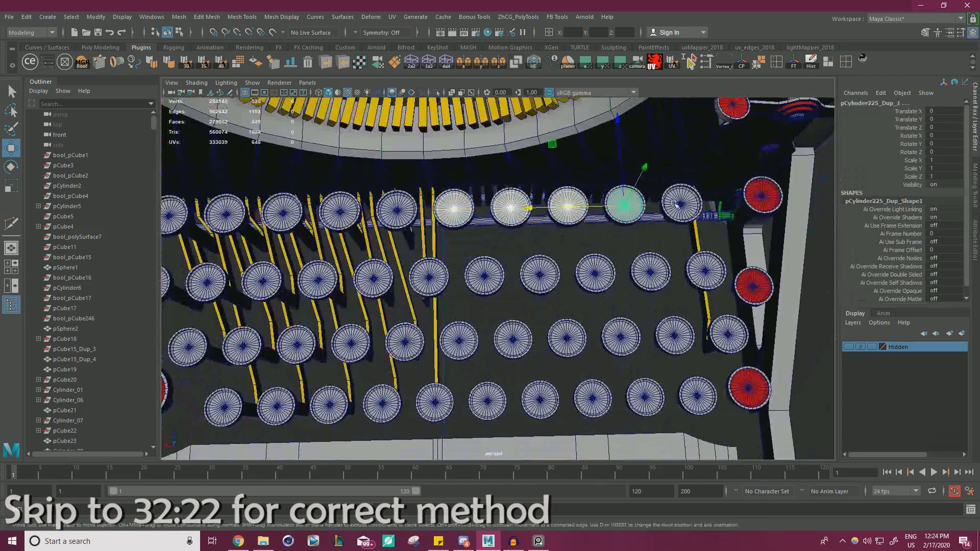
left_click(507, 343, "shift")
left_click(540, 400, "shift")
middle_click_drag(540, 400, 615, 377, "alt")
left_click(532, 312, "shift")
left_click(560, 378, "shift")
left_click_drag(560, 378, 558, 300, "alt")
right_click_drag(558, 300, 514, 271, "alt")
- Check the free comb slots by picking their faces and compare them with the remaining keys
right_click_drag(478, 207, 480, 240)
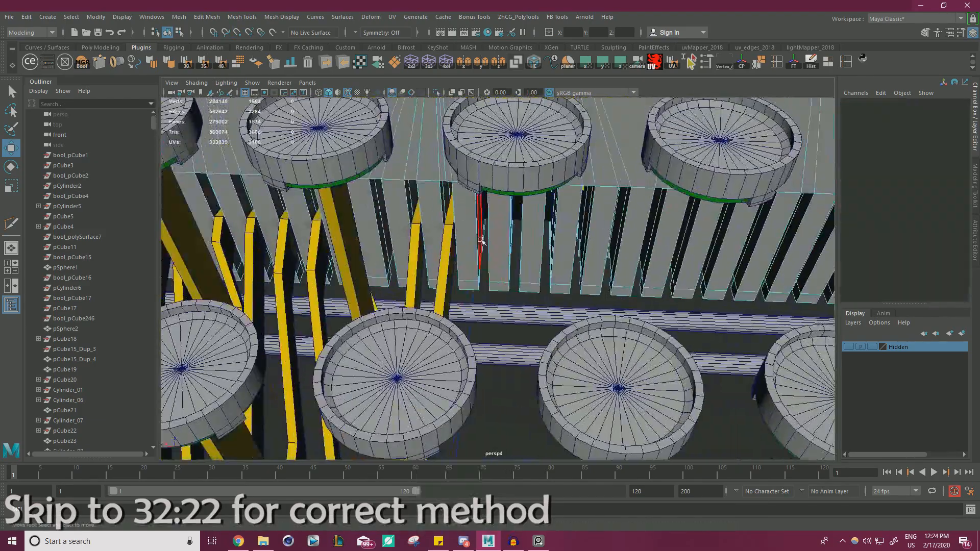
middle_click_drag(481, 240, 402, 234, "alt")
left_click(419, 247)
mouse_move(427, 246)
left_mouse_down("alt")
mouse_move(495, 246)
mouse_move(442, 237)
left_mouse_up("alt")
left_click_drag(565, 255, 541, 287, "alt")
scroll(541, 263, "down", 5)
- Move the duplicated bar sideways into the end slot of the comb
left_click(580, 257)
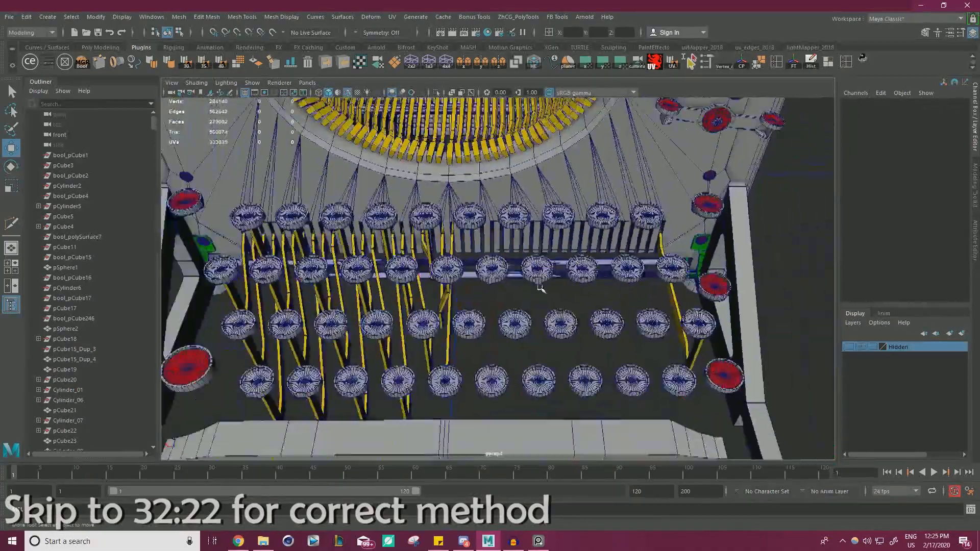
left_click_drag(419, 173, 521, 174)
scroll(532, 175, "up", 3)
scroll(537, 298, "down", 10)
scroll(537, 299, "down", 8)
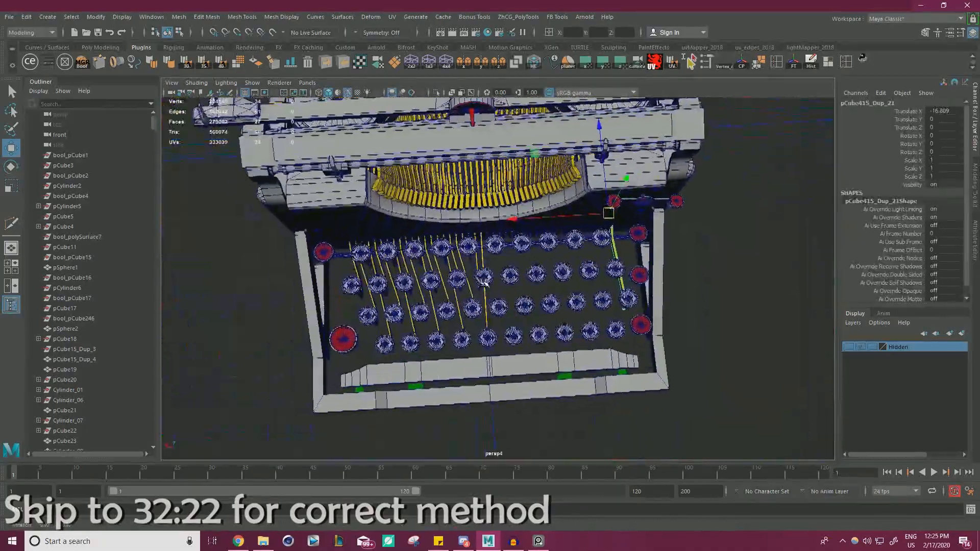
scroll(569, 295, "up", 6)
scroll(568, 296, "up", 4)
- Snap the key-end vertices of the bar in the end slot under its key
left_click_drag(531, 358, 594, 272, "alt")
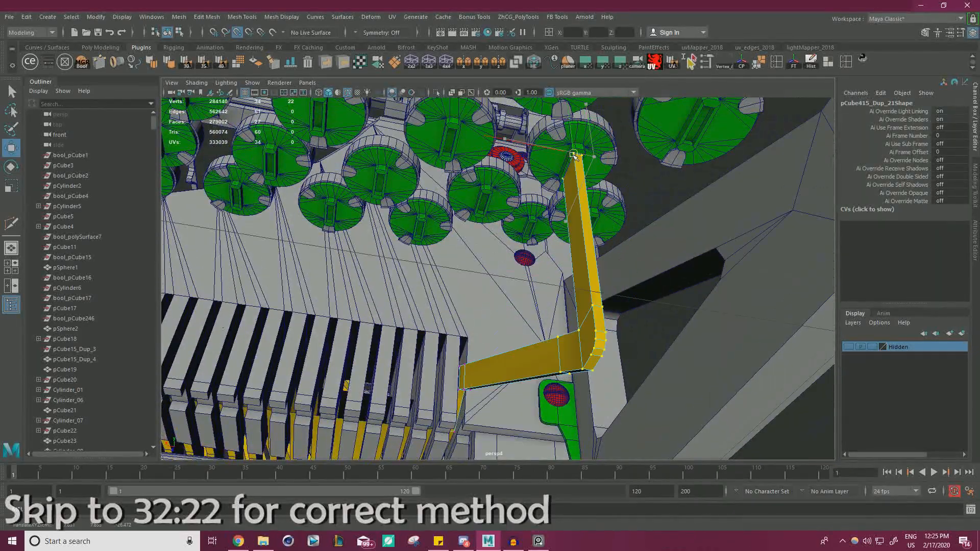
left_click_drag(575, 155, 638, 187, "alt")
left_click_drag(506, 133, 531, 265, "alt")
middle_click_drag(536, 164, 549, 281, "alt")
- Delete a bend loop on the end-slot bar and insert a new edge loop in its place
scroll(511, 266, "up", 5)
double_click(472, 251)
key("ctrl+Delete")
left_click(474, 249, "ctrl")
key("w")
left_click_drag(460, 183, 516, 214, "alt")
scroll(511, 229, "down", 5)
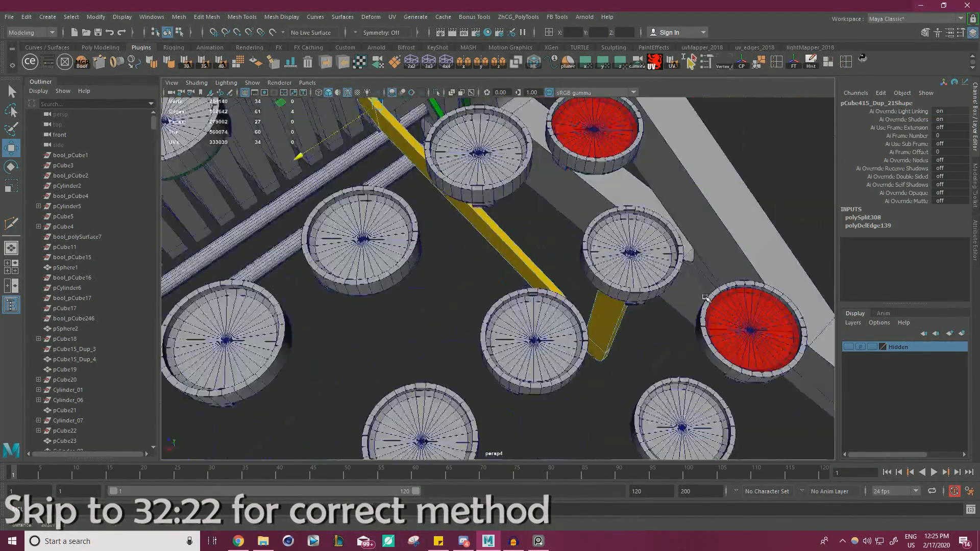
- Delete the remaining bend loop on the end-slot bar and insert a new edge loop in its place
scroll(485, 240, "up", 6)
double_click(483, 245)
key("ctrl+Delete")
key("y")
left_click(478, 250, "ctrl")
- Select the vertices at the new bend of the end-slot bar and realign them toward its key
key("w")
left_click_drag(417, 188, 546, 320)
key("d")
left_click_drag(484, 269, 483, 277)
left_click_drag(497, 332, 388, 266)
scroll(436, 253, "down", 8)
scroll(436, 253, "down", 8)
right_click_drag(756, 253, 781, 230)
middle_click_drag(669, 260, 645, 287, "alt")
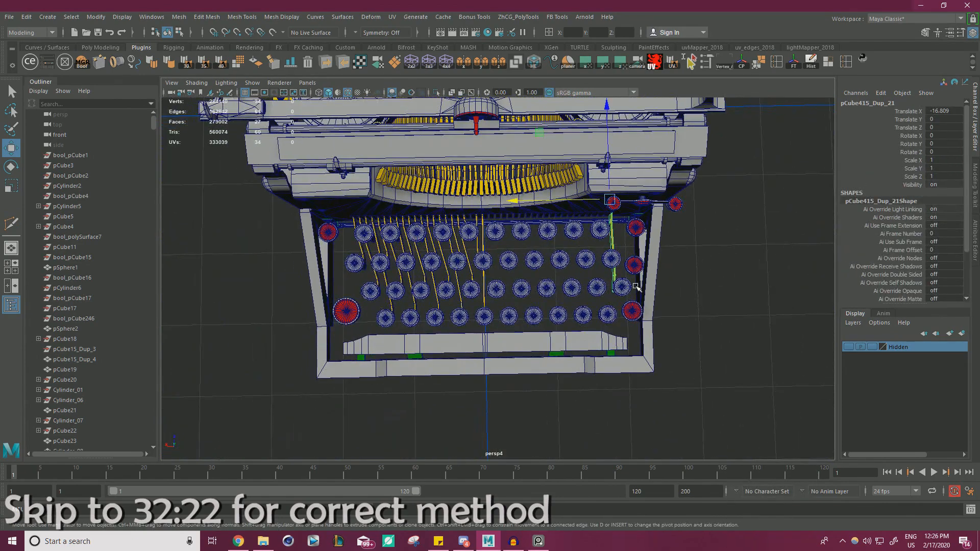
mouse_move(637, 287)
left_mouse_down("alt")
mouse_move(576, 281)
mouse_move(636, 278)
left_mouse_up("alt")
right_click_drag(733, 283, 633, 270)
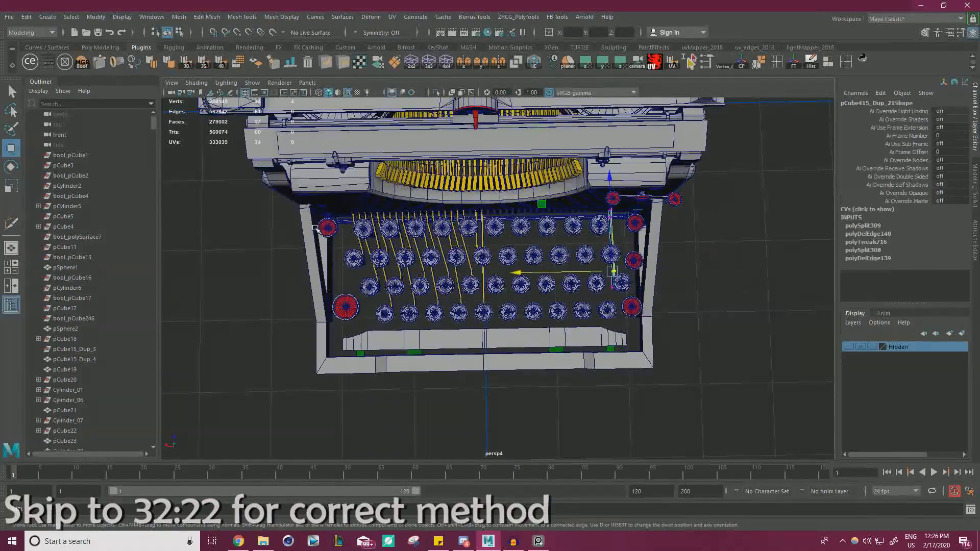
- Examine the free comb slots beside the finished bar and select the neighbouring keys that still need levers
left_click_drag(328, 193, 566, 240, "alt")
right_click_drag(567, 240, 771, 223, "alt")
left_click_drag(664, 224, 659, 255, "alt")
right_click_drag(510, 230, 584, 209, "alt")
left_click_drag(584, 209, 616, 256, "alt")
left_click_drag(445, 200, 460, 255, "alt")
key("Delete")
left_click(538, 234)
left_click(532, 365, "shift")
middle_click_drag(357, 265, 501, 248, "alt")
left_click_drag(501, 248, 502, 240, "alt")
- Duplicate a lever bar from the finished half and move it sideways into the comb slot beside the end-slot bar
left_click(471, 258)
key("ctrl+d")
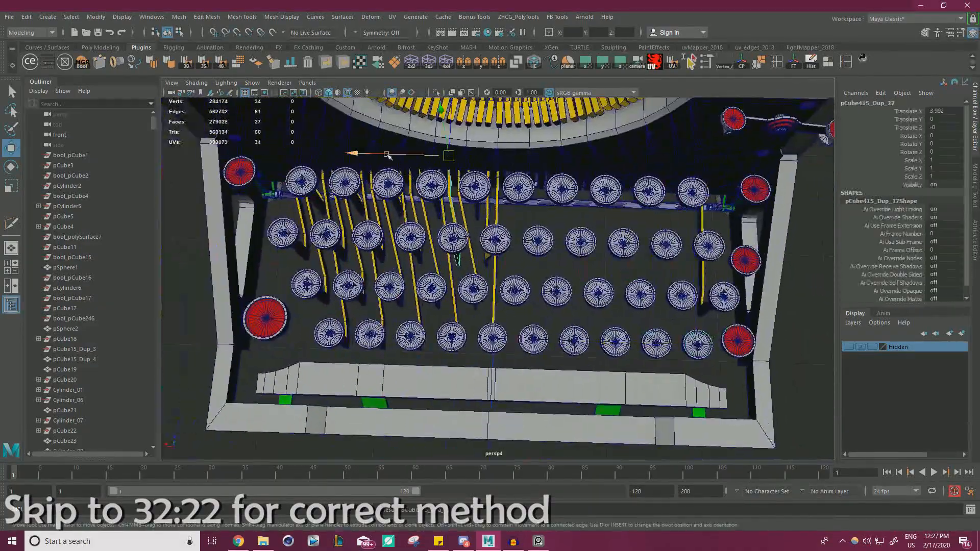
left_click_drag(389, 157, 649, 164)
middle_click_drag(648, 164, 440, 204, "alt")
right_click_drag(439, 204, 519, 223, "alt")
left_click_drag(609, 191, 511, 352, "alt")
- Select the duplicated bar's key-side vertices and snap them into place under its second-row key
key("F9")
left_click_drag(688, 376, 590, 271, "alt")
key("d")
key("v")
left_click_drag(558, 276, 571, 144)
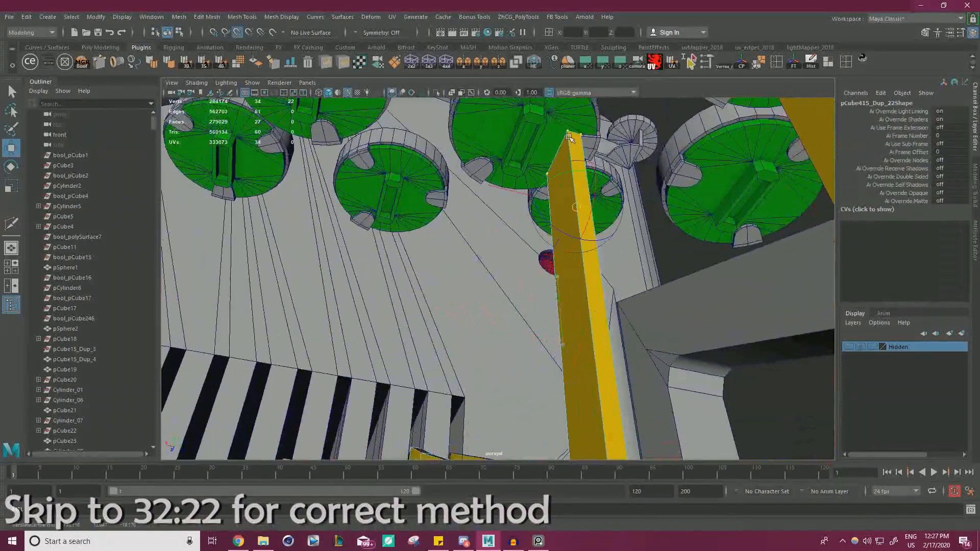
right_click_drag(570, 144, 434, 179, "alt")
left_click_drag(434, 179, 492, 206, "alt")
- Replace the old bend loop on the second-row key's bar with new edge loops near the key and the comb
key("F10")
double_click(532, 232)
key("ctrl+z")
left_click(545, 217, "ctrl")
key("w")
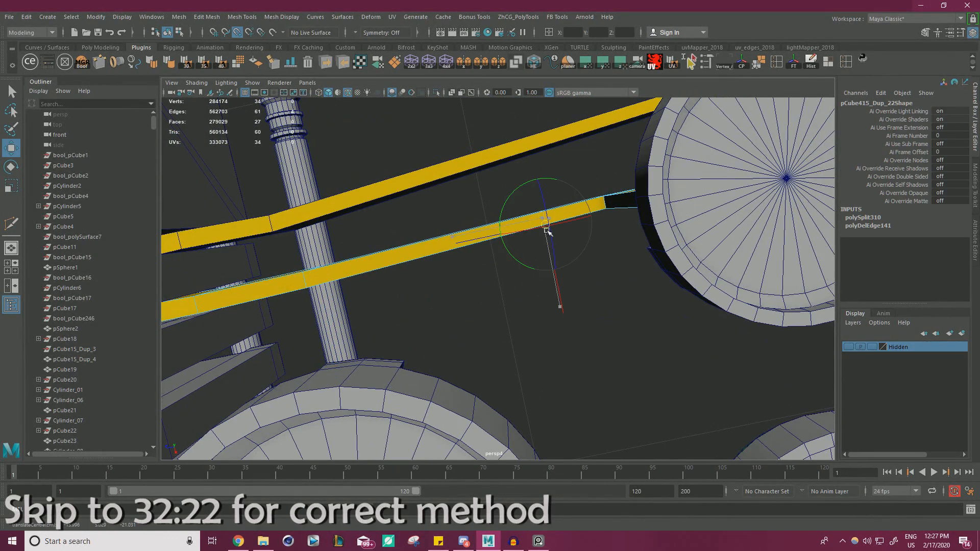
left_click_drag(547, 231, 620, 213, "alt")
left_click(715, 180, "ctrl")
key("w")
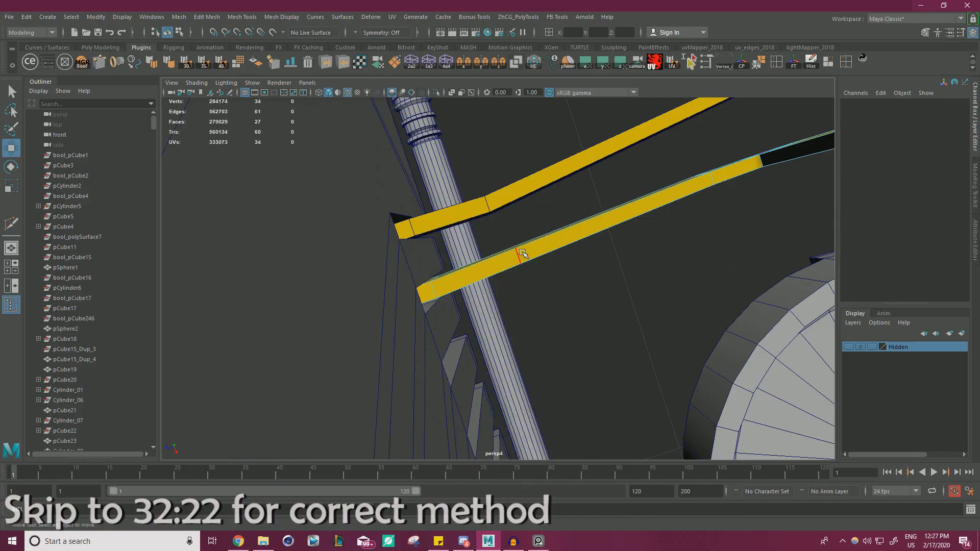
left_click_drag(431, 295, 511, 307, "alt")
scroll(536, 285, "down", 10)
- Duplicate the long bar that reaches the bottom key row and move the copy sideways to the next free comb slot
left_click_drag(562, 224, 603, 266, "alt")
right_click_drag(700, 200, 746, 189)
left_click(727, 197)
mouse_move(612, 229)
middle_mouse_down("alt")
mouse_move(660, 215)
mouse_move(629, 238)
middle_mouse_up("alt")
left_click(553, 387)
scroll(553, 378, "down", 3)
middle_click_drag(554, 377, 664, 350, "alt")
left_click(429, 312)
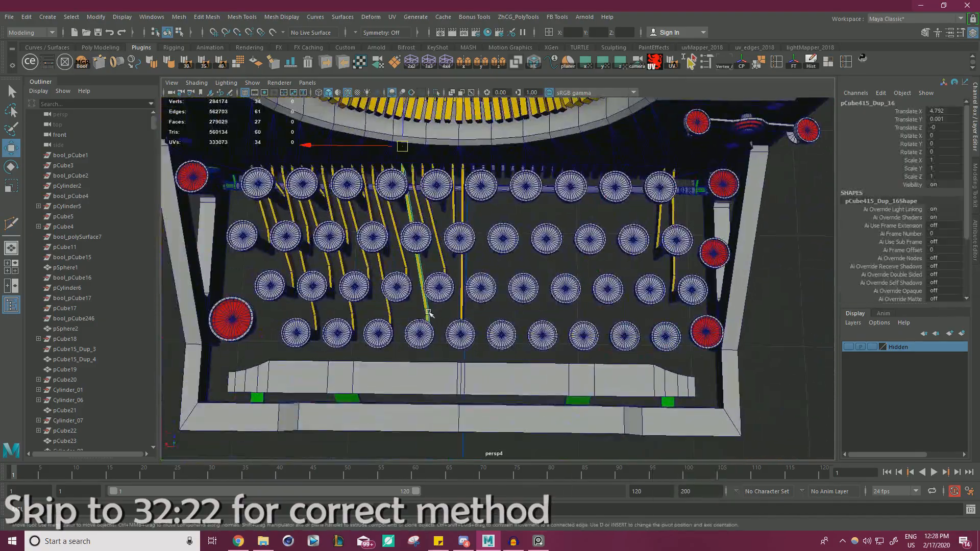
left_click_drag(566, 189, 567, 190)
middle_click_drag(566, 189, 493, 247, "alt")
scroll(490, 219, "up", 10)
scroll(533, 232, "down", 10)
left_click_drag(533, 233, 644, 251, "alt")
- Select the key-end vertices of the long bar's copy and snap them under its bottom-row key
right_click_drag(738, 222, 697, 222)
left_click_drag(696, 411, 490, 219)
left_click_drag(562, 378, 533, 332, "alt")
scroll(616, 290, "up", 5)
key("v")
scroll(561, 134, "down", 10)
scroll(533, 266, "up", 8)
scroll(531, 246, "up", 4)
- Replace the long bar's bend loop near the key with a new edge loop and align its vertices
right_click_drag(531, 248, 464, 245)
double_click(528, 239)
key("ctrl+Delete")
left_click(531, 240, "ctrl")
key("w")
left_click_drag(505, 214, 557, 276)
left_click_drag(541, 276, 521, 255, "alt")
scroll(518, 260, "up", 3)
key("d")
key("v")
left_click_drag(503, 315, 502, 326)
scroll(503, 306, "down", 6)
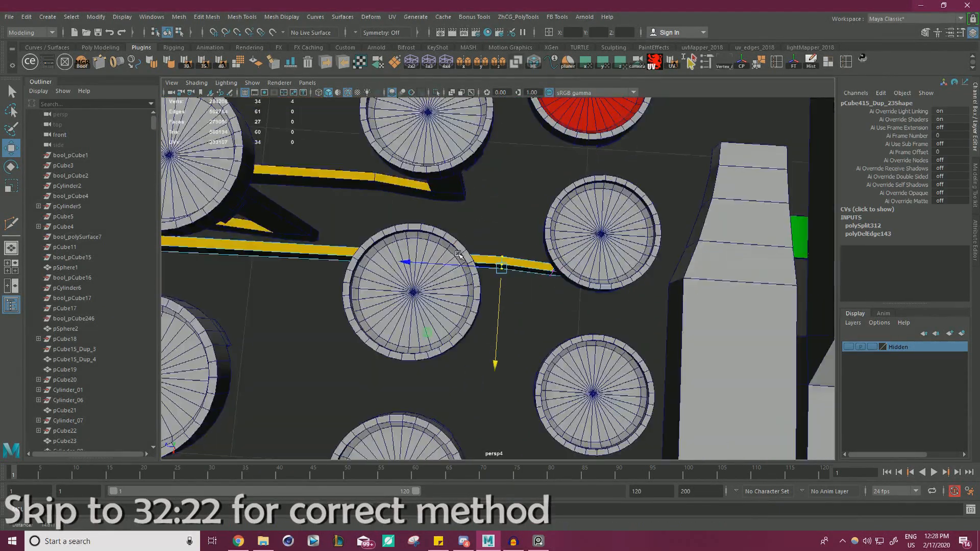
- Replace the long bar's other bend loop, at the comb side, with a new edge loop
middle_click_drag(459, 265, 561, 262, "alt")
scroll(560, 262, "up", 8)
left_click_drag(560, 262, 531, 296, "alt")
double_click(474, 286)
right_click_drag(480, 287, 528, 220)
left_click(475, 291, "ctrl")
key("w")
left_click_drag(557, 204, 486, 255, "alt")
double_click(512, 258)
left_click_drag(485, 255, 515, 197, "alt")
scroll(516, 197, "down", 6)
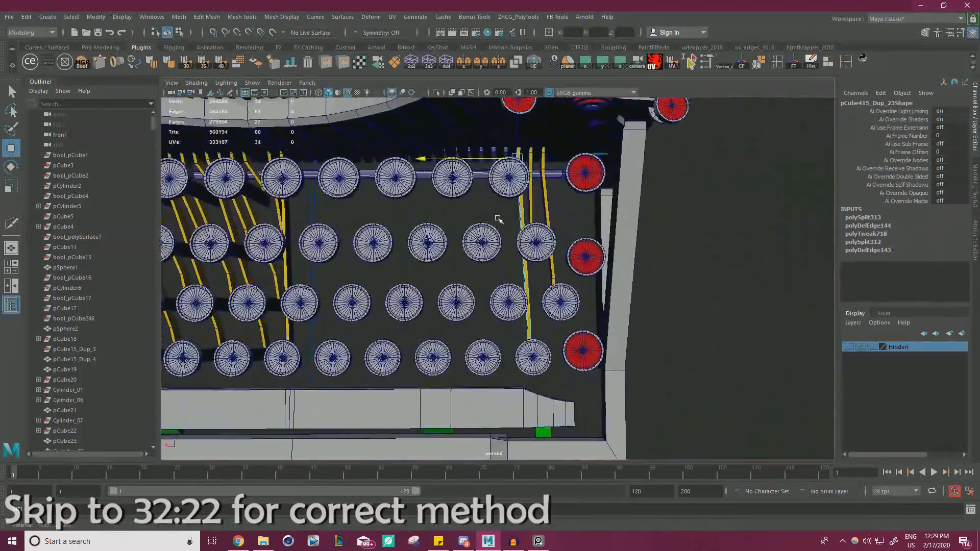
- Duplicate another lever bar and move it sideways to a free comb slot for the next third-row key
left_click(485, 265)
middle_click_drag(286, 296, 434, 315, "alt")
left_click_drag(321, 134, 577, 141)
middle_click_drag(577, 141, 439, 173, "alt")
left_click_drag(439, 174, 447, 201, "alt")
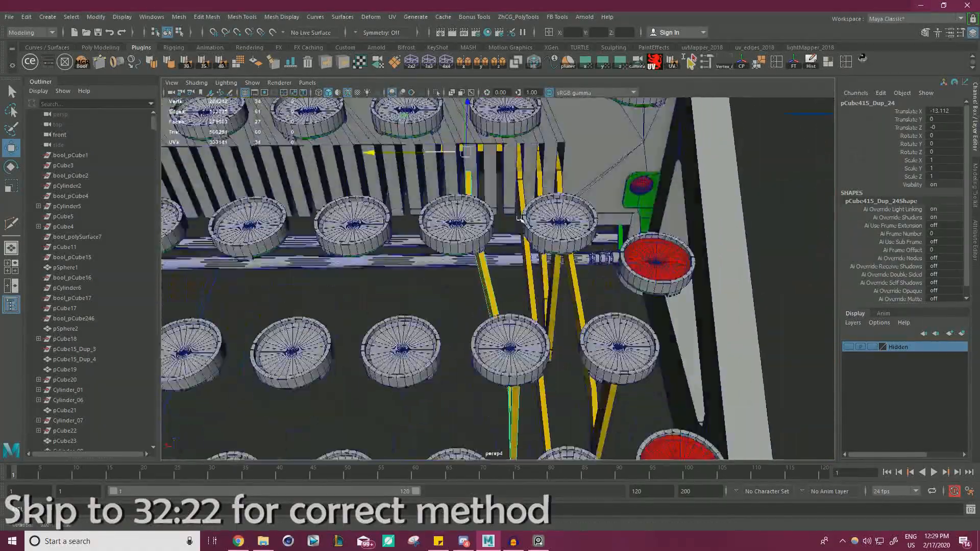
scroll(520, 220, "up", 6)
left_click_drag(520, 220, 502, 235, "alt")
scroll(514, 156, "down", 6)
left_click_drag(513, 155, 549, 179, "alt")
- Select the key-end vertices of the new bar and fit them under its third-row key
key("F9")
left_click_drag(620, 397, 481, 260)
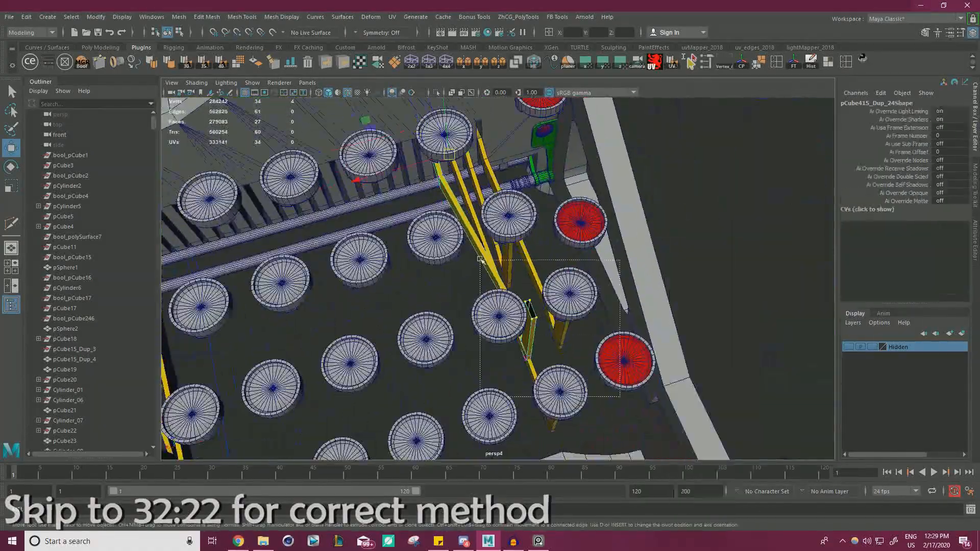
left_click_drag(544, 228, 488, 263, "alt")
scroll(536, 225, "down", 6)
scroll(649, 228, "up", 4)
scroll(488, 262, "down", 6)
middle_click_drag(488, 262, 493, 210, "alt")
- Delete the leftover bend loops from the third-row key's bar
scroll(501, 215, "up", 5)
key("F10")
double_click(507, 220)
key("ctrl+Delete")
left_click_drag(505, 220, 516, 176, "alt")
scroll(439, 205, "up", 5)
key("ctrl+Delete")
scroll(490, 189, "down", 5)
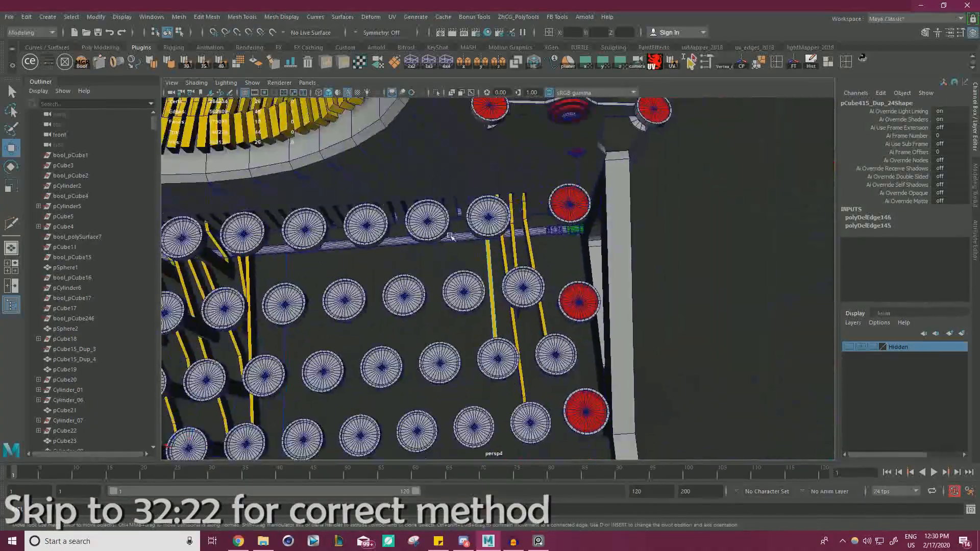
- Place another duplicated lever bar in the free comb slot beside the third-row key's bar
left_click(734, 203)
left_click_drag(730, 204, 591, 188, "alt")
left_click(510, 179)
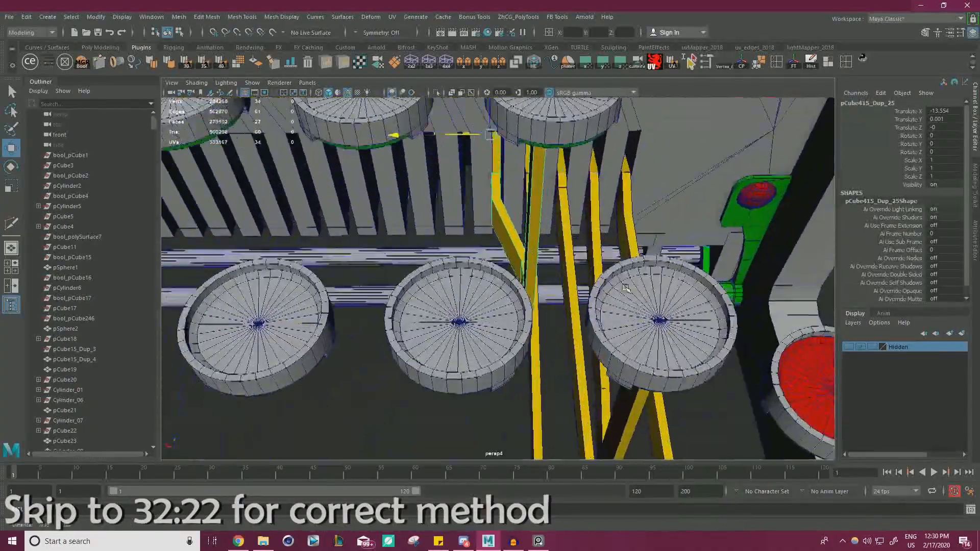
scroll(626, 288, "up", 4)
left_click_drag(626, 288, 674, 231, "alt")
left_click_drag(457, 233, 567, 222, "alt")
key("ctrl+shift+x")
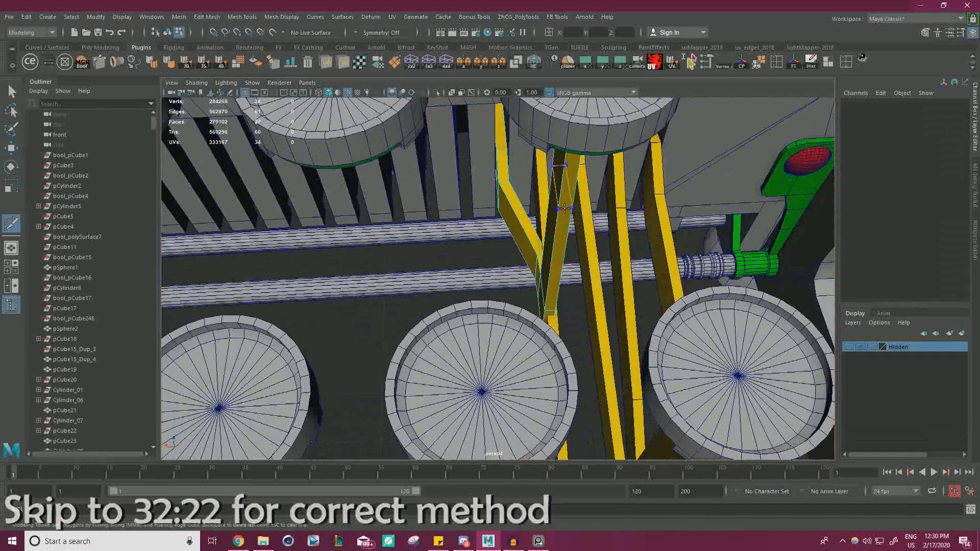
key("ctrl+z")
key("ctrl+z")
- Select the key-side vertices of the newest bar and snap them sideways toward its key
scroll(568, 262, "down", 4)
left_click_drag(567, 255, 543, 199, "alt")
right_click_drag(543, 197, 492, 197)
left_click_drag(506, 148, 582, 286)
left_click_drag(582, 286, 628, 257, "alt")
key("d")
key("v")
middle_click_drag(593, 253, 599, 172)
left_click_drag(510, 92, 510, 94)
left_click_drag(516, 132, 597, 253, "alt")
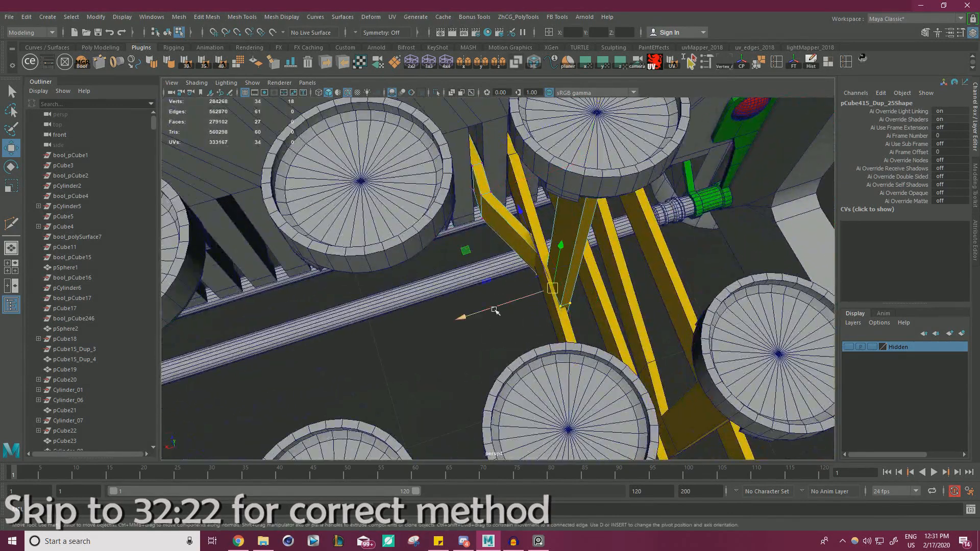
- Insert two edge loops across the newest bar's lower section with Multi-Cut
key("ctrl+shift+x")
left_click(576, 245, "ctrl")
left_click(563, 289, "ctrl")
key("w")
left_click_drag(564, 289, 460, 273, "alt")
key("4")
key("5")
- Delete the old bend loops from the newest bar
left_click_drag(480, 153, 507, 193, "alt")
left_click_drag(540, 301, 439, 183, "alt")
left_click_drag(520, 222, 494, 263, "alt")
key("ctrl+Delete")
left_click_drag(558, 209, 475, 251, "alt")
key("ctrl+Delete")
scroll(475, 252, "down", 4)
- Select the next second-row and bottom-row keys without levers and compare their positions with the free comb slots
right_click_drag(743, 199, 776, 186)
left_click(766, 191)
left_click_drag(741, 197, 612, 276, "alt")
scroll(511, 263, "up", 2)
left_click(508, 260)
left_click(502, 385, "shift")
scroll(459, 347, "down", 2)
middle_click_drag(273, 342, 396, 294, "alt")
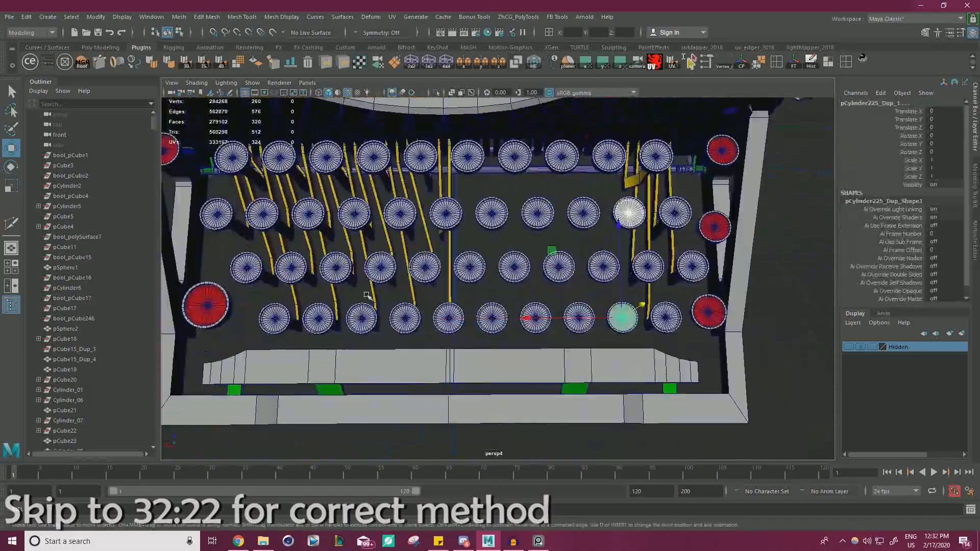
- Duplicate the newest lever bar and move it sideways into the next free comb slot
left_click_drag(357, 134, 557, 135)
scroll(541, 169, "up", 3)
scroll(503, 194, "up", 5)
left_click_drag(542, 204, 459, 286, "alt")
key("v")
- Select the new bar's key-end vertices and snap them to the mount under the next bottom-row key
scroll(503, 204, "down", 5)
right_click_drag(541, 286, 503, 286)
left_click_drag(490, 358, 721, 274)
scroll(722, 274, "up", 5)
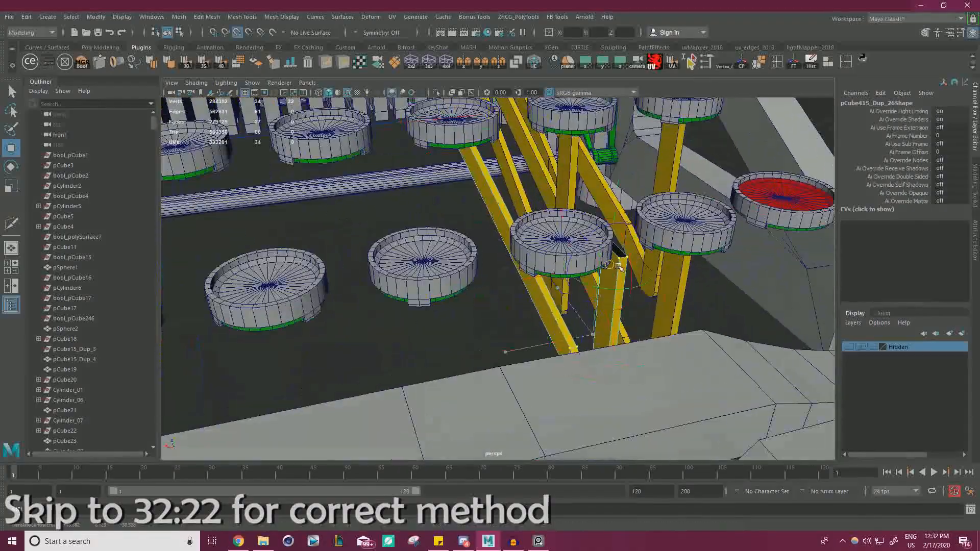
scroll(619, 268, "down", 10)
scroll(658, 214, "up", 8)
left_click_drag(615, 276, 684, 240, "alt")
scroll(687, 245, "up", 4)
key("d")
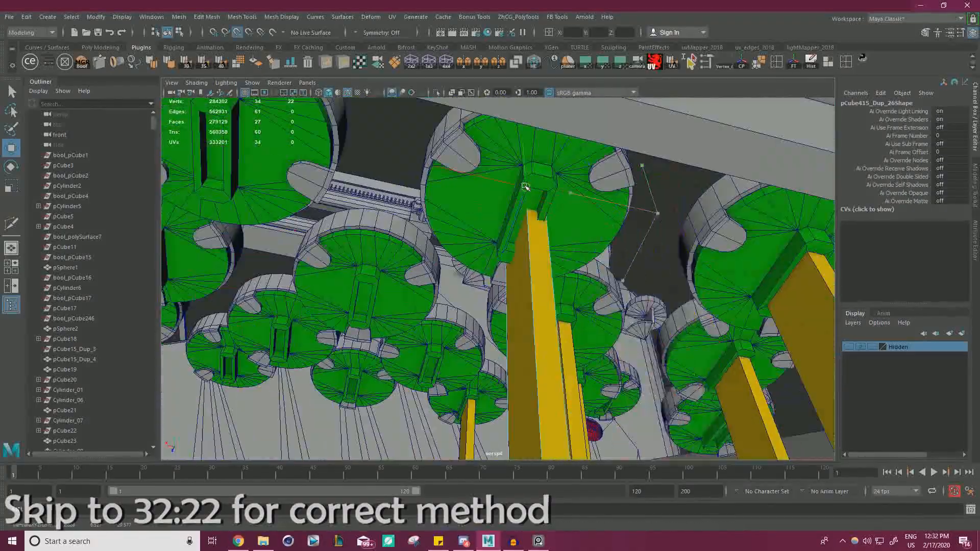
- Replace the newest bar's old loop near the key end with a Multi-Cut edge loop at a new position
left_click_drag(561, 205, 572, 231, "alt")
scroll(545, 197, "down", 8)
scroll(632, 262, "up", 5)
scroll(632, 262, "down", 5)
scroll(572, 231, "up", 8)
right_click_drag(572, 231, 571, 205)
double_click(525, 232)
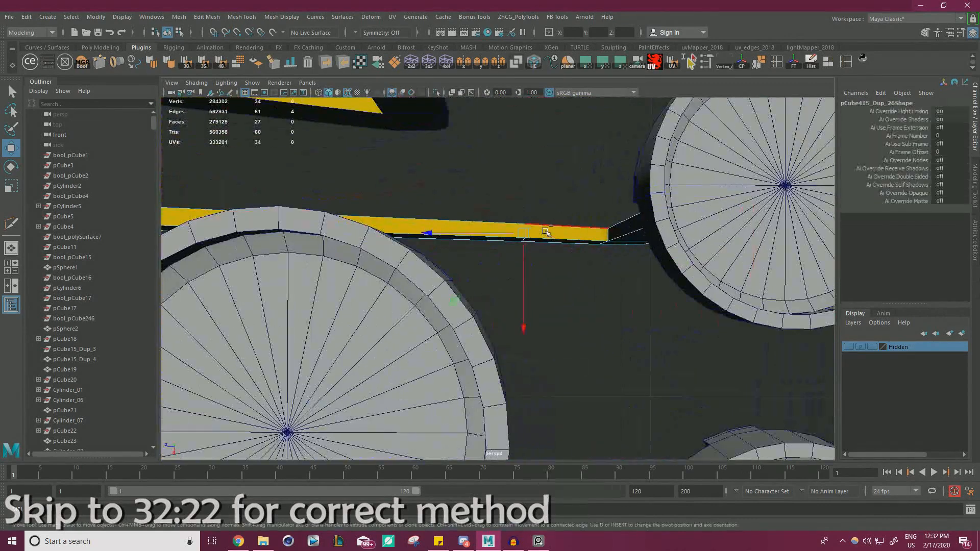
left_click(524, 229, "ctrl")
key("w")
scroll(526, 274, "down", 5)
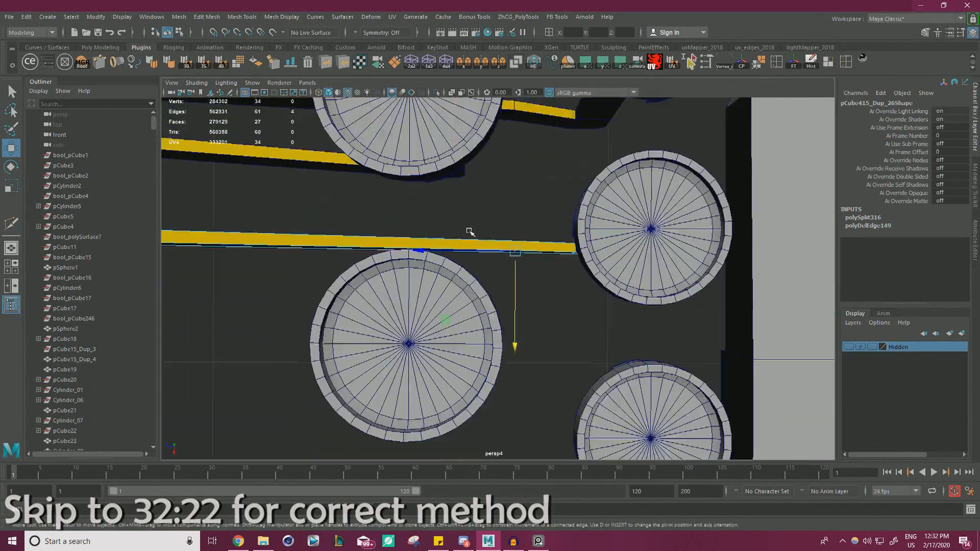
- Replace the newest bar's comb-side bend loop with a new Multi-Cut edge loop
middle_click_drag(245, 229, 469, 252, "alt")
scroll(469, 252, "up", 5)
left_click(503, 250, "ctrl")
key("w")
scroll(438, 261, "down", 8)
left_click_drag(438, 260, 510, 306, "alt")
- Examine the lever layout across the whole keyboard for keys and comb slots still without levers
scroll(541, 230, "up", 5)
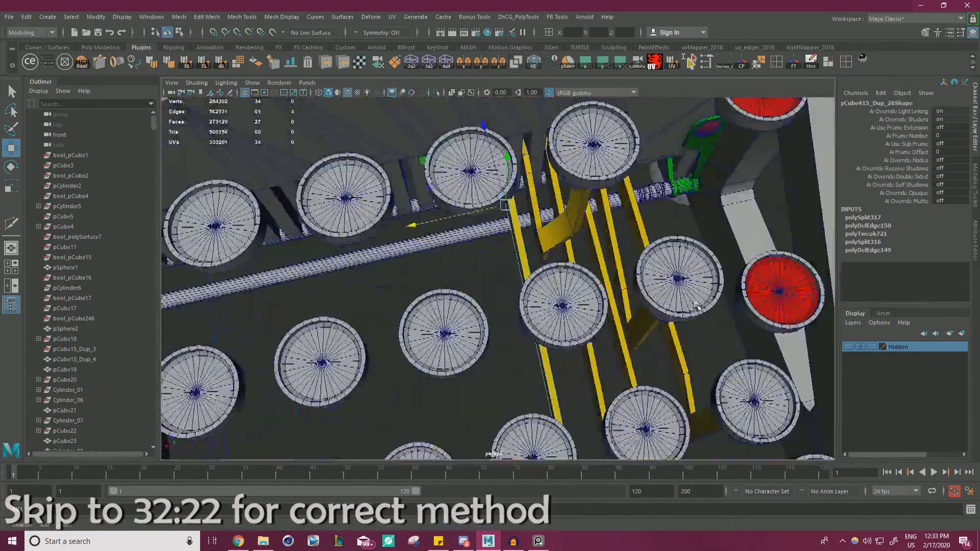
left_click(581, 199)
scroll(745, 158, "down", 5)
left_click(745, 158)
left_click_drag(745, 159, 425, 175, "alt")
scroll(444, 189, "down", 5)
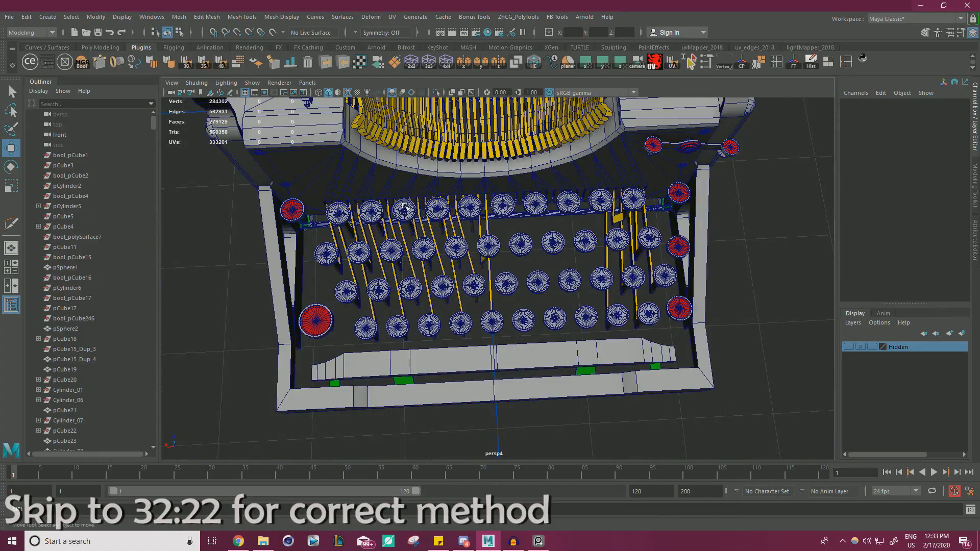
left_click_drag(405, 206, 466, 214, "alt")
scroll(591, 245, "up", 5)
scroll(591, 245, "down", 7)
mouse_move(475, 250)
left_mouse_down("alt")
mouse_move(467, 211)
mouse_move(526, 179)
mouse_move(477, 99)
left_mouse_up("alt")
scroll(495, 222, "up", 4)
scroll(496, 223, "down", 3)
left_click_drag(495, 224, 475, 326, "alt")
- Hide the wireframe overlay to examine the levers in plain shading, and restore the overlay
left_click(348, 92)
mouse_move(472, 188)
left_mouse_down("alt")
mouse_move(475, 228)
mouse_move(629, 228)
left_mouse_up("alt")
left_click_drag(645, 283, 602, 316, "alt")
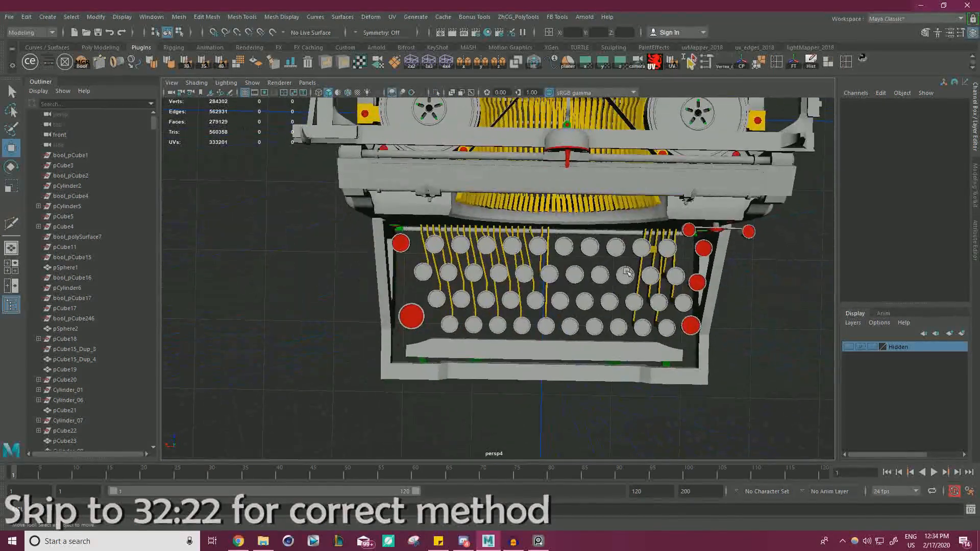
scroll(561, 286, "up", 5)
left_click_drag(562, 286, 536, 250, "alt")
scroll(536, 250, "down", 3)
left_click(347, 93)
mouse_move(390, 167)
middle_mouse_down("alt")
mouse_move(388, 147)
mouse_move(327, 123)
middle_mouse_up("alt")
scroll(459, 204, "up", 5)
left_click_drag(459, 204, 526, 244, "alt")
- Duplicate a lever bar for the next second-row key and snap it into the adjacent comb slot, at Translate X about -12
left_click(536, 229)
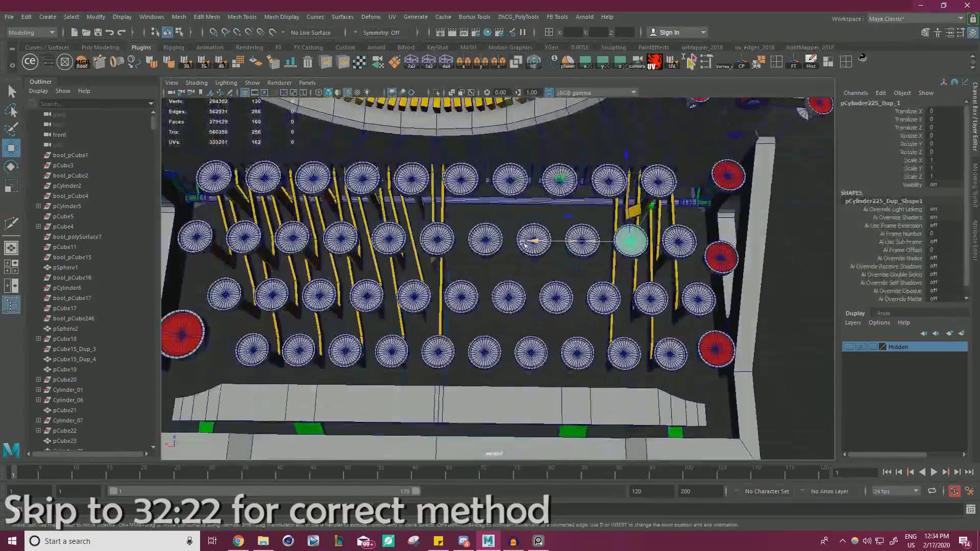
left_click_drag(307, 149, 507, 159)
middle_click_drag(507, 159, 475, 256, "alt")
scroll(475, 255, "up", 6)
left_click_drag(516, 255, 542, 219, "alt")
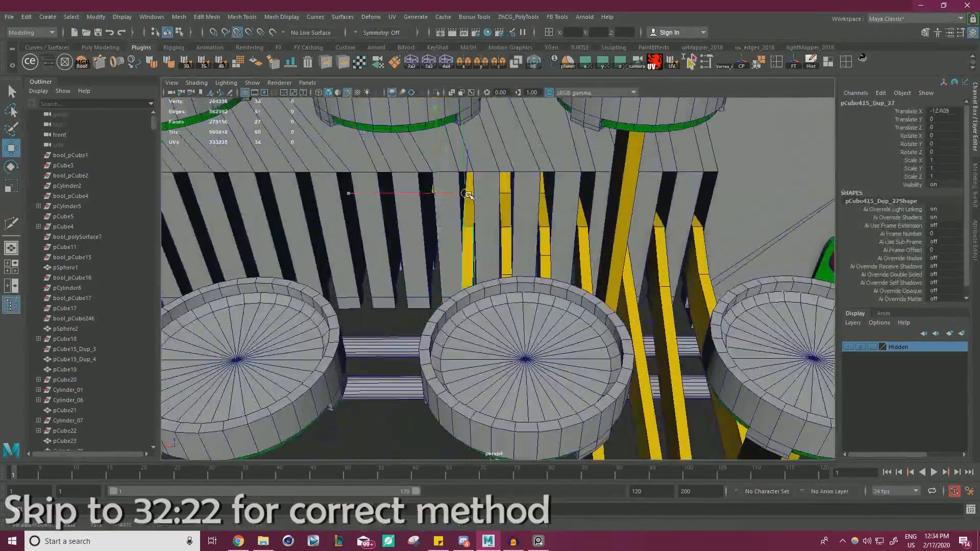
- Select the duplicated bar's key-side vertices and snap them under the second-row key
scroll(465, 193, "down", 5)
left_click_drag(465, 194, 529, 185, "alt")
right_click_drag(531, 192, 500, 192)
left_click_drag(532, 193, 490, 231, "alt")
key("d")
left_click_drag(270, 323, 460, 284)
left_click_drag(503, 147, 589, 237, "alt")
scroll(484, 317, "up", 2)
left_click_drag(513, 271, 533, 179, "alt")
- Insert edge loops on the second-row key's bar with Multi-Cut and snap its lower vertices sideways
key("ctrl+shift+x")
left_click(541, 280, "ctrl")
key("w")
left_click_drag(536, 261, 437, 246, "alt")
left_click_drag(449, 256, 450, 232, "alt")
key("v")
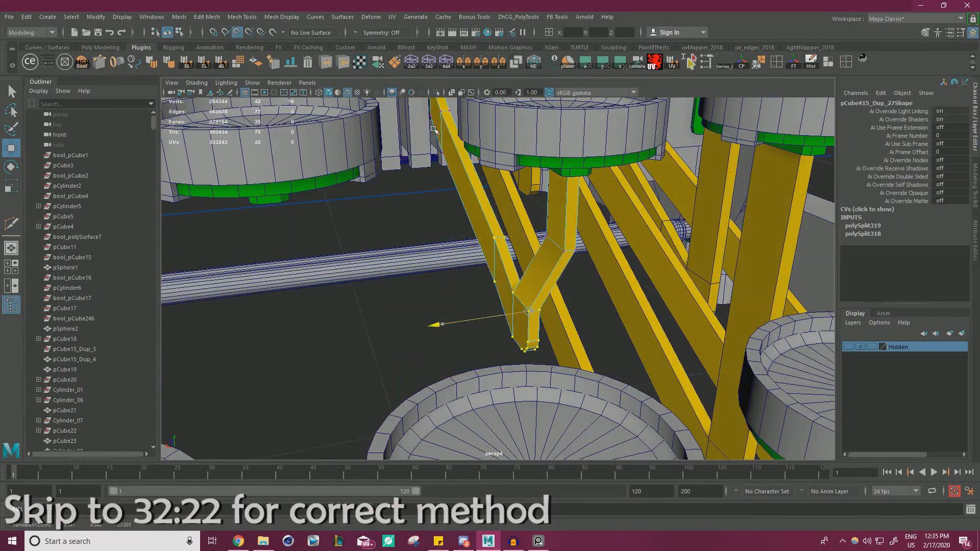
left_click_drag(444, 112, 490, 337, "alt")
- Delete the surplus old edge loops from the second-row key's bar
right_click_drag(476, 212, 476, 179)
double_click(476, 212)
key("ctrl+Delete")
scroll(498, 255, "down", 4)
left_click_drag(552, 388, 564, 286, "alt")
double_click(574, 192)
key("ctrl+Delete")
left_click_drag(573, 193, 427, 248, "alt")
right_click_drag(427, 247, 457, 227)
- Examine the levers at the keyboard's far end, including the shape of the outermost bar
scroll(433, 148, "down", 5)
left_click_drag(433, 148, 337, 153, "alt")
scroll(433, 148, "down", 3)
left_click(748, 188)
left_click_drag(749, 188, 715, 113, "alt")
scroll(603, 153, "down", 3)
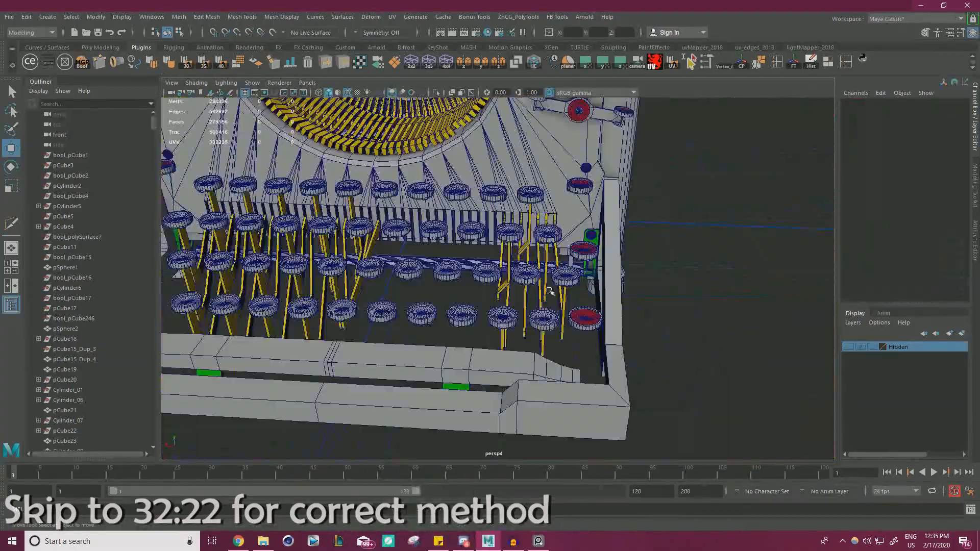
left_click_drag(572, 148, 566, 238, "alt")
scroll(567, 239, "up", 3)
scroll(566, 238, "up", 4)
left_click(549, 263)
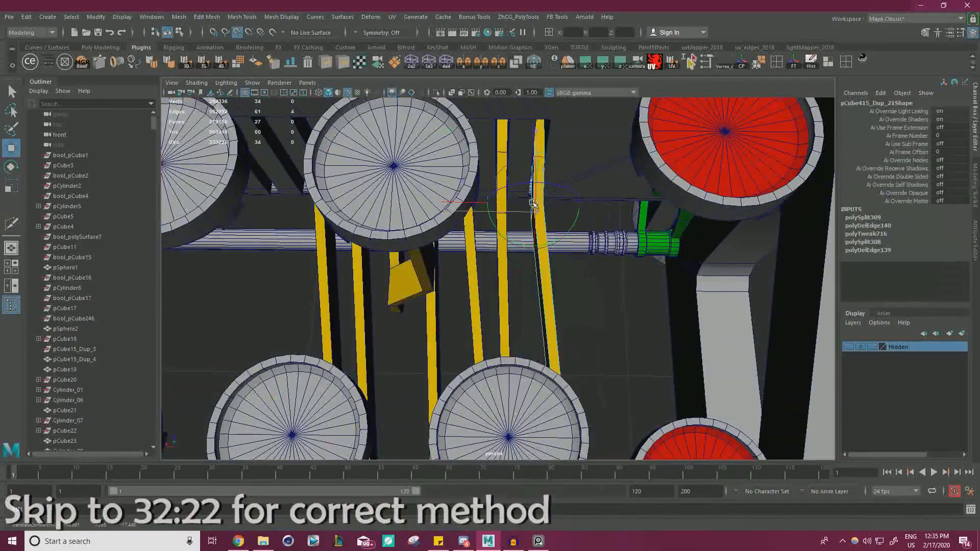
left_click_drag(533, 203, 448, 178, "alt")
scroll(448, 178, "down", 3)
scroll(496, 426, "down", 5)
left_click_drag(556, 245, 568, 232, "alt")
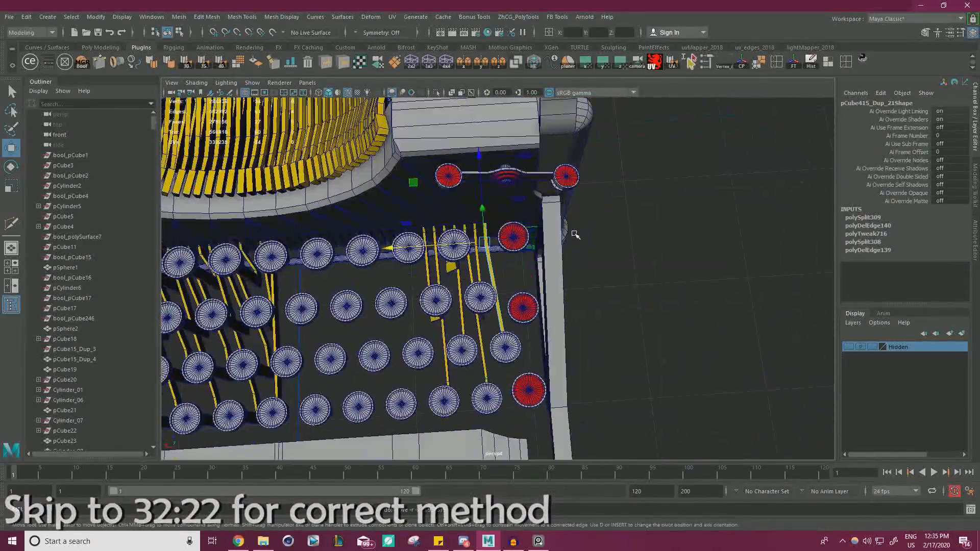
left_click(642, 232)
- Switch to the reference image board and examine how the levers run beneath the keys in the Underwood typewriter photos
scroll(642, 232, "down", 4)
left_click_drag(620, 306, 510, 286, "alt")
left_click(539, 541)
scroll(249, 327, "down", 5)
scroll(349, 295, "up", 10)
middle_click_drag(297, 236, 248, 304)
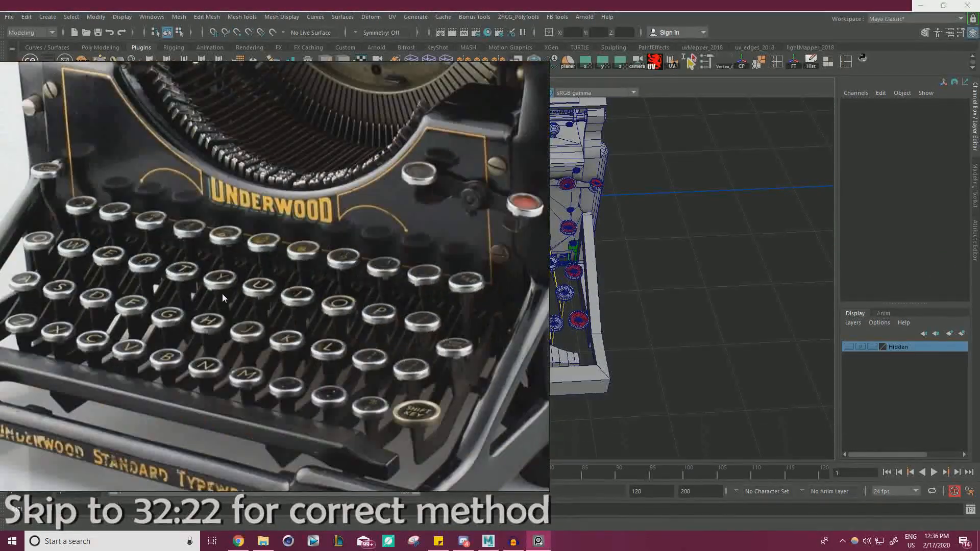
scroll(295, 165, "down", 8)
scroll(363, 286, "up", 8)
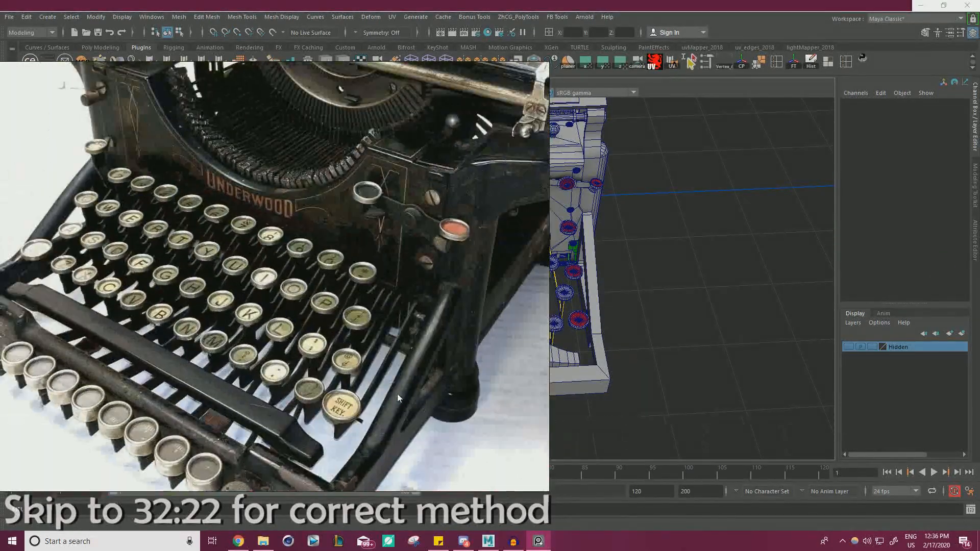
scroll(310, 293, "up", 5)
scroll(439, 288, "down", 8)
scroll(472, 282, "up", 6)
middle_click_drag(473, 282, 490, 302)
scroll(574, 253, "down", 4)
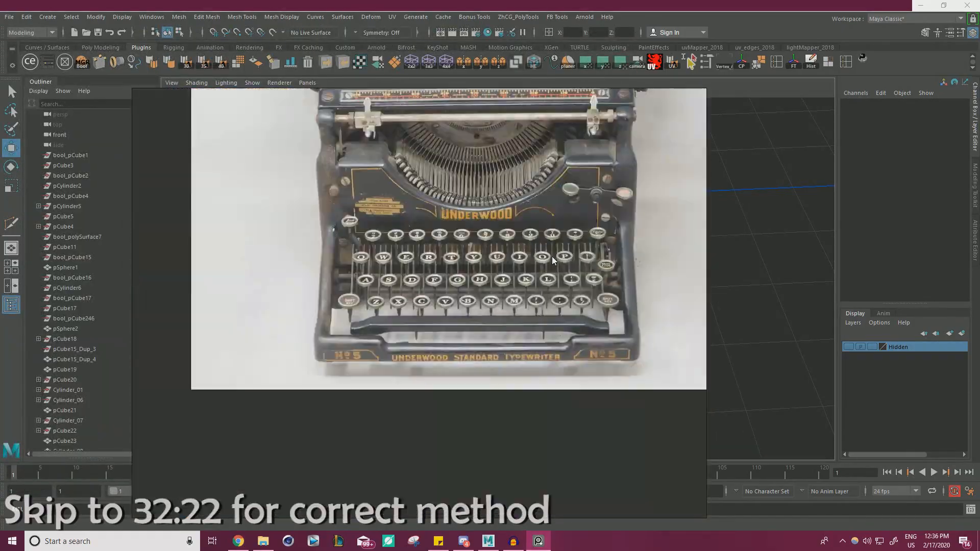
key("alt+Tab")
- Duplicate a bar for the next third-row key and fit its key-end vertices beneath the key
left_click_drag(554, 271, 440, 276, "alt")
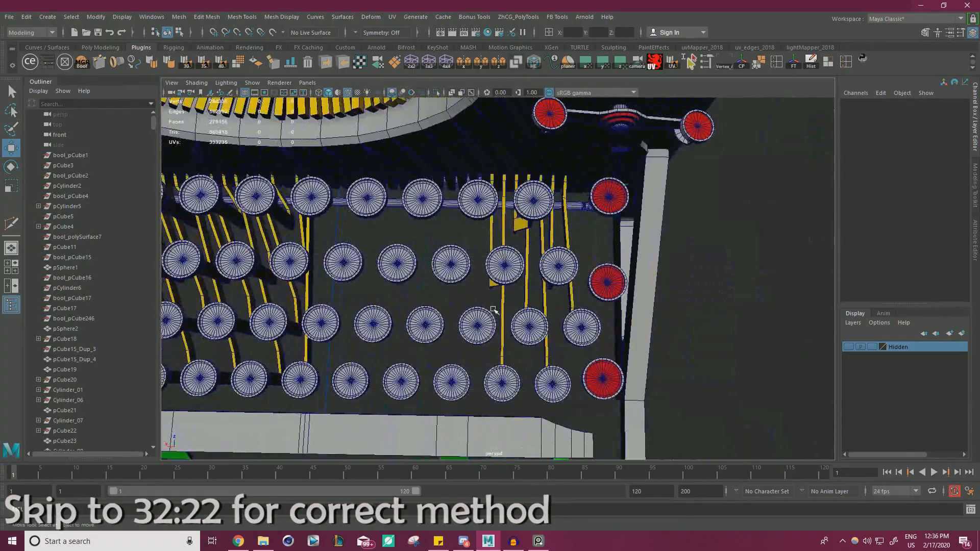
left_click(508, 283)
left_click_drag(438, 156, 559, 347, "alt")
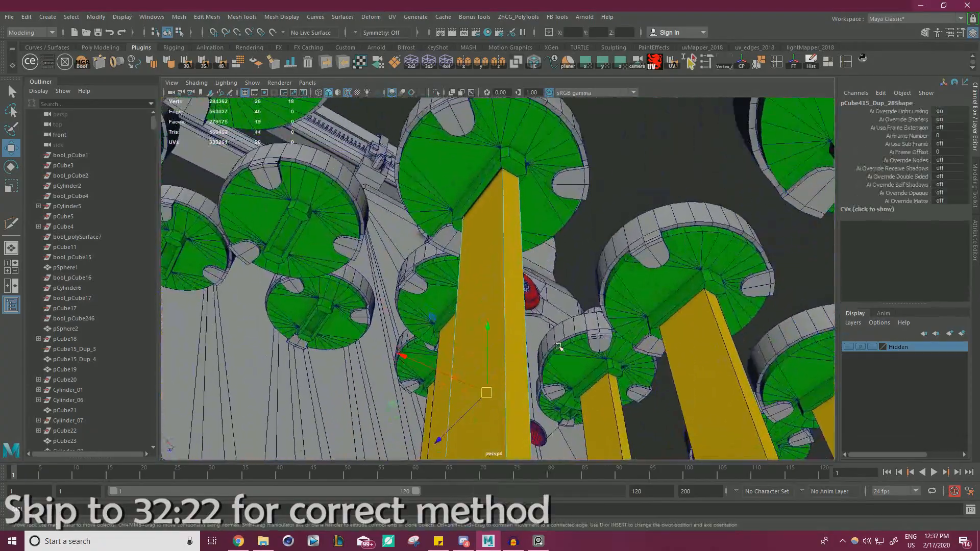
left_click_drag(501, 168, 587, 286, "alt")
- Duplicate the bent top-row bar sideways for the next top-row key
left_click(601, 251)
left_click_drag(498, 187, 392, 186, "shift")
scroll(392, 187, "up", 3)
left_click_drag(490, 326, 498, 245, "alt")
left_click_drag(510, 394, 577, 353)
right_click_drag(537, 247, 487, 244)
left_click_drag(487, 245, 594, 304, "alt")
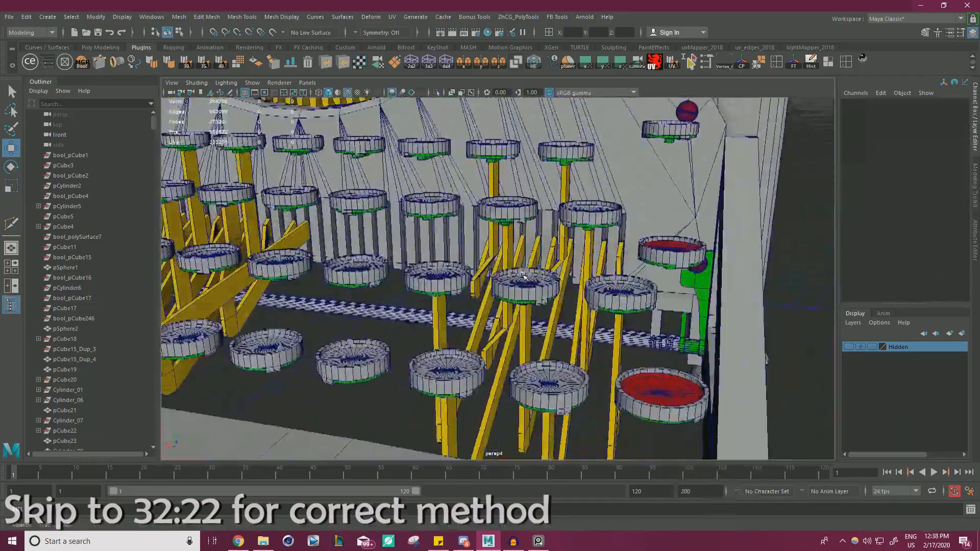
- Select and adjust the lower bend vertices of the newest top-row bar
left_click_drag(523, 275, 510, 306, "alt")
left_click(510, 306)
right_click_drag(511, 307, 475, 306)
left_click_drag(574, 360, 480, 307)
left_click(482, 295)
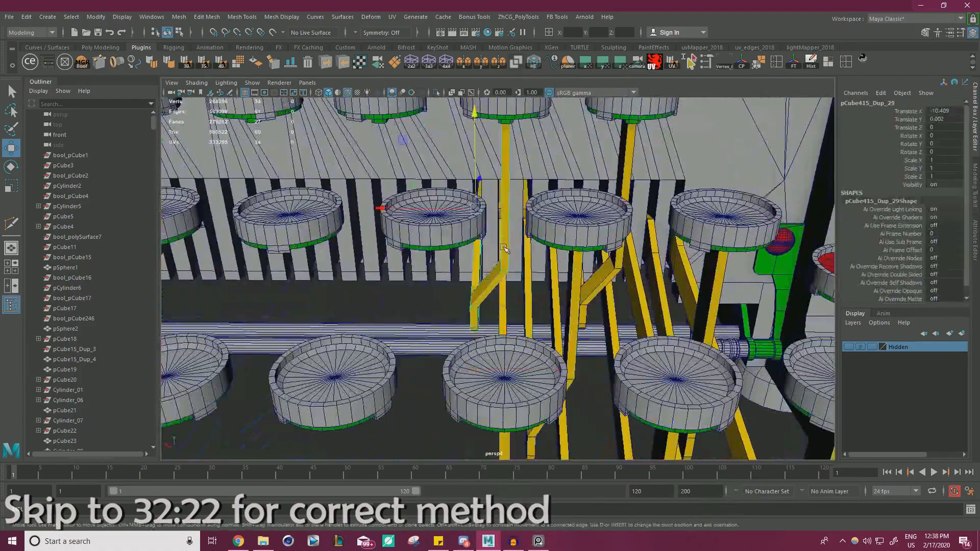
scroll(482, 295, "up", 3)
right_click_drag(482, 295, 447, 295)
left_click_drag(557, 295, 479, 239)
- Select and adjust the bend vertices of the neighbouring bent bar
left_click_drag(484, 198, 532, 204, "alt")
left_click(587, 235)
scroll(577, 276, "up", 2)
right_click_drag(577, 286, 541, 286)
left_click_drag(569, 360, 534, 302)
left_click_drag(639, 305, 548, 245, "shift")
left_click(521, 254)
scroll(521, 253, "down", 4)
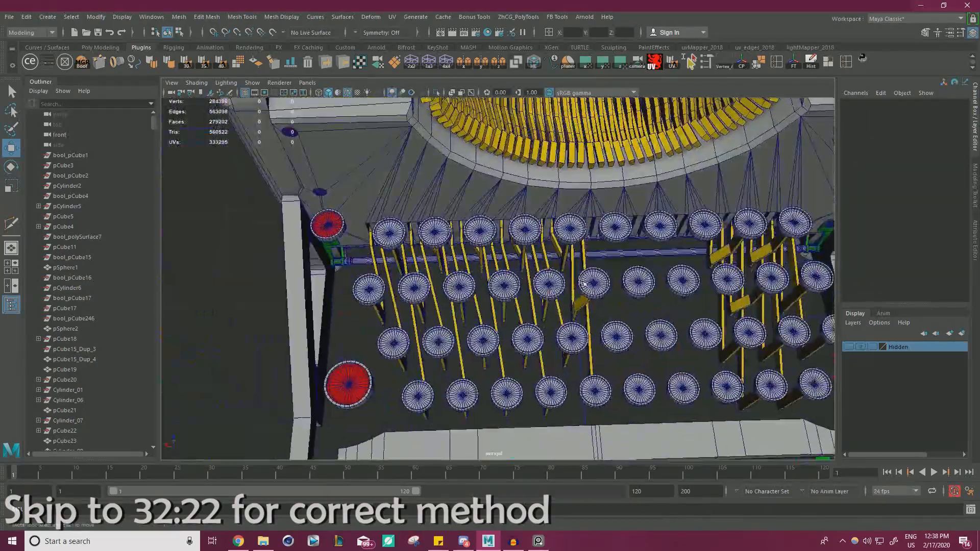
- Duplicate a long bottom-row bar and move it into the next free comb slot, at Translate X about -9.6
left_click_drag(585, 283, 530, 301, "alt")
scroll(530, 302, "down", 2)
scroll(523, 339, "up", 3)
left_click(480, 373)
left_click_drag(523, 340, 516, 256, "alt")
key("ctrl+d")
left_click_drag(511, 199, 579, 197)
scroll(579, 197, "up", 4)
left_click_drag(506, 234, 492, 261)
- Select successive top-, second- and third-row keys at the near end and compare the comb-slot order of their levers
scroll(531, 230, "down", 8)
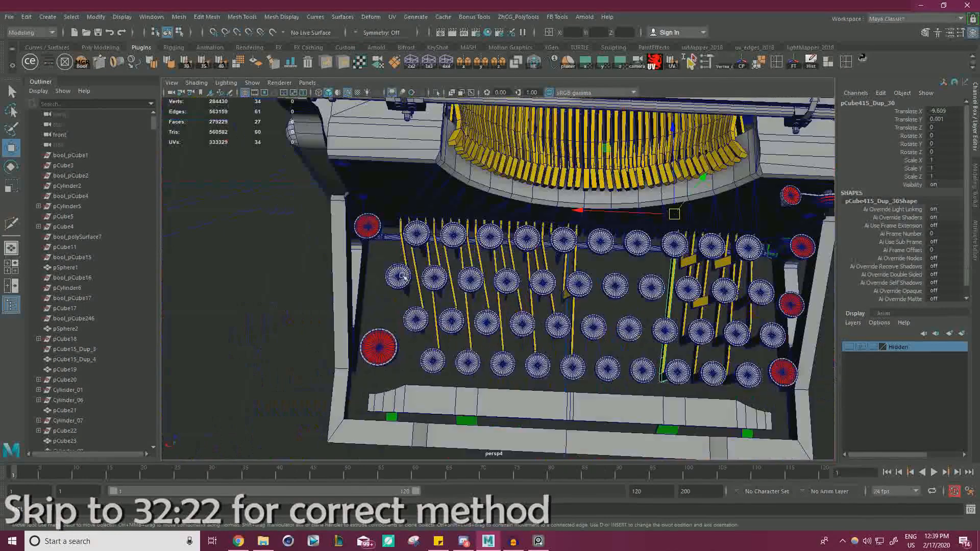
scroll(599, 289, "up", 4)
left_click_drag(599, 289, 682, 278, "alt")
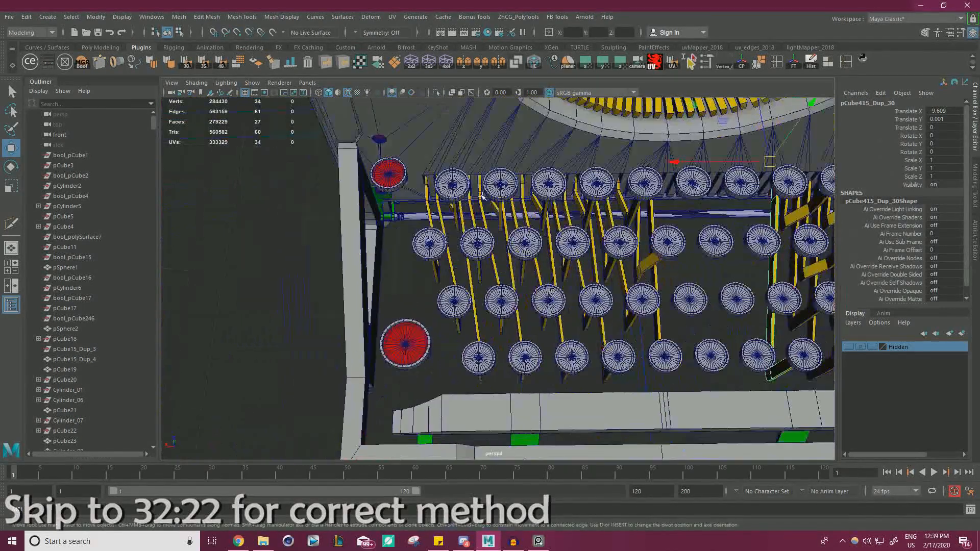
middle_click_drag(484, 214, 387, 232, "alt")
left_click_drag(387, 232, 442, 245, "alt")
left_click(444, 193)
left_click(468, 253, "shift")
left_click(419, 251, "shift")
left_click(444, 300, "shift")
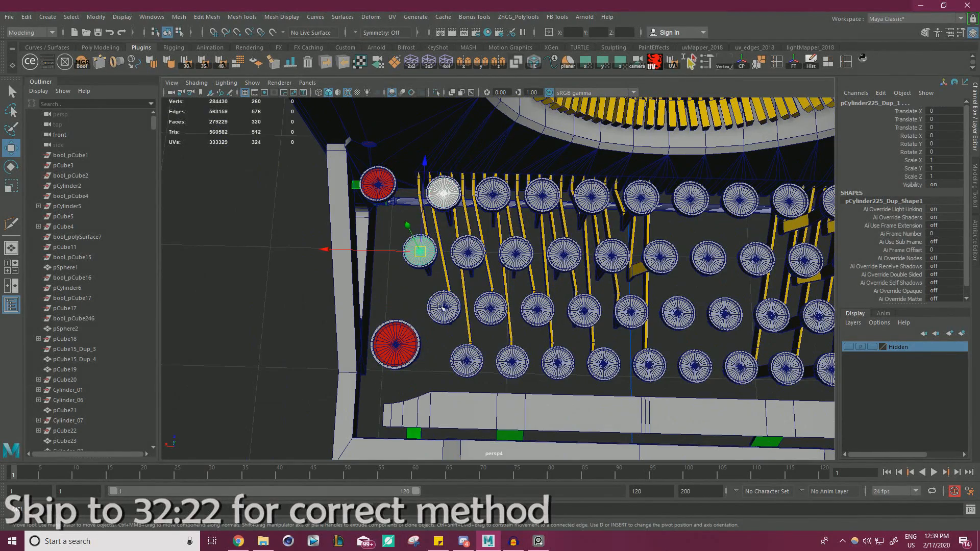
left_click(530, 255, "shift")
left_click(538, 310, "shift")
middle_click_drag(748, 289, 643, 272, "alt")
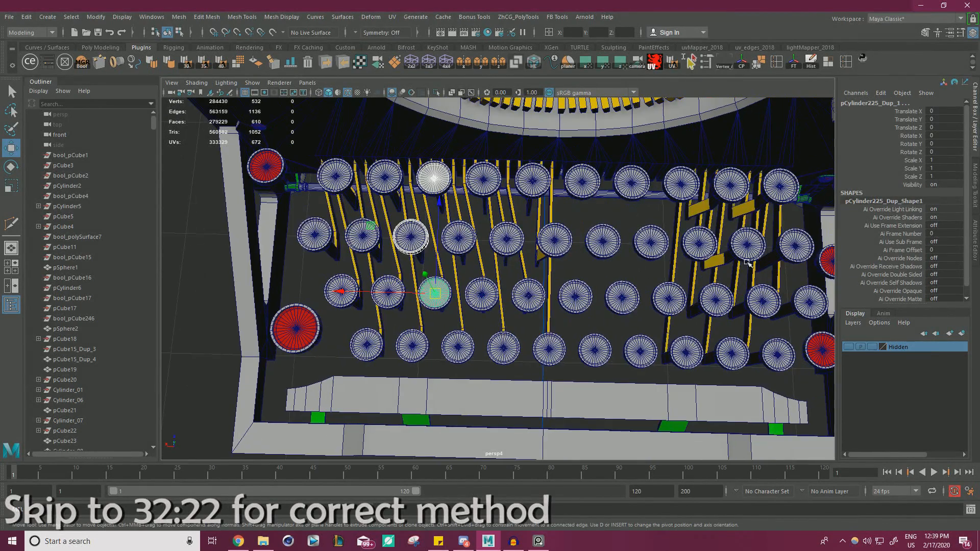
- Duplicate the innermost second-row bent bar on the far side and move it into the next free comb slot
middle_click_drag(747, 263, 645, 254, "alt")
left_click(509, 256)
left_click_drag(510, 255, 517, 235, "alt")
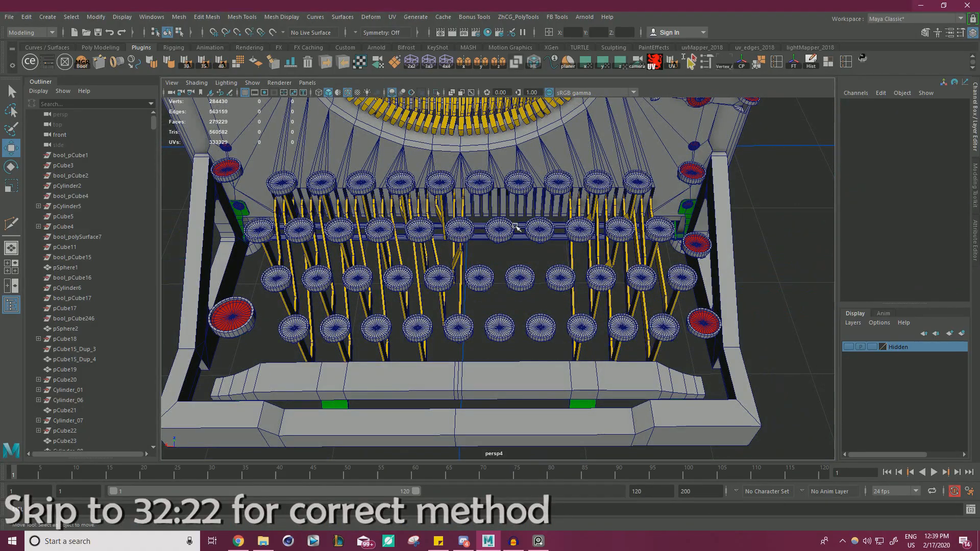
scroll(516, 226, "up", 4)
mouse_move(516, 226)
left_mouse_down("alt")
mouse_move(557, 230)
mouse_move(531, 240)
mouse_move(539, 285)
mouse_move(490, 302)
left_mouse_up("alt")
left_click(559, 285)
left_click(516, 352)
scroll(490, 286, "up", 3)
left_click_drag(439, 230, 417, 230, "shift")
left_click_drag(474, 265, 492, 177, "alt")
scroll(491, 214, "up", 5)
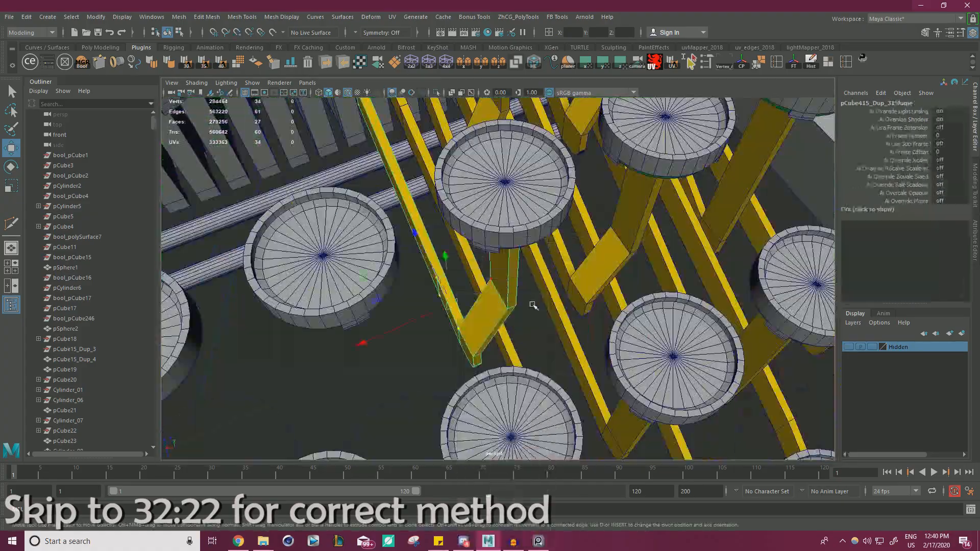
key("4")
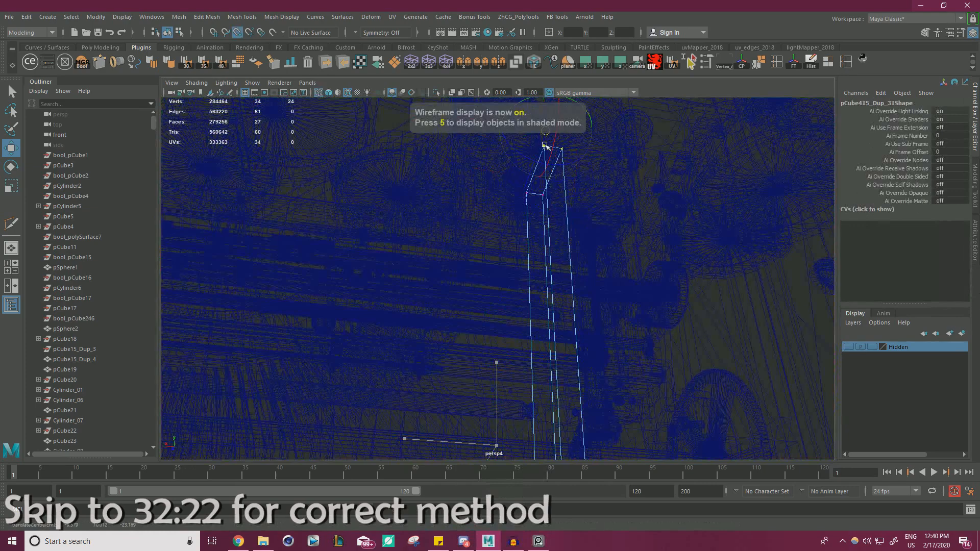
left_click_drag(546, 148, 707, 330, "alt")
right_click_drag(707, 330, 796, 332, "alt")
key("5")
mouse_move(584, 171)
left_mouse_down()
mouse_move(587, 186)
mouse_move(659, 210)
left_mouse_up()
key("ctrl+z")
key("ctrl+z")
- Snap the key-end vertices of the new second-row bar to the stem under its key, then return to object mode
middle_click_drag(659, 209, 603, 232, "alt")
mouse_move(604, 233)
left_mouse_down("alt")
mouse_move(722, 285)
mouse_move(641, 273)
left_mouse_up("alt")
key("4")
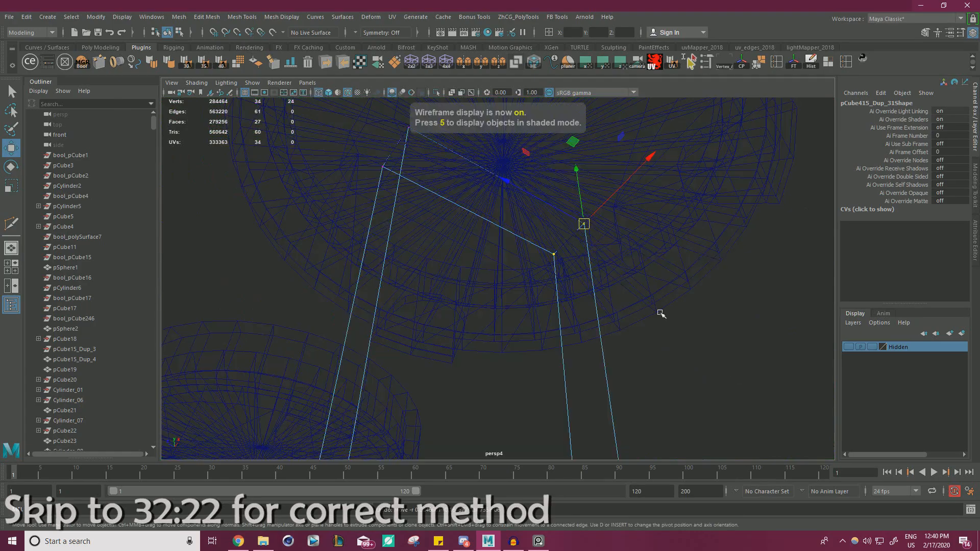
mouse_move(584, 224)
left_mouse_down()
mouse_move(553, 255)
mouse_move(630, 263)
mouse_move(588, 225)
left_mouse_up()
key("5")
mouse_move(543, 194)
left_mouse_down()
mouse_move(541, 221)
mouse_move(544, 175)
mouse_move(446, 234)
mouse_move(439, 255)
mouse_move(507, 237)
mouse_move(350, 247)
left_mouse_up()
scroll(545, 175, "down", 5)
scroll(446, 234, "down", 5)
key("F8")
- Duplicate the adjacent third-row bar and place the copy in the next free comb slot
left_click(534, 311)
left_click_drag(534, 313, 621, 258, "alt")
left_click_drag(502, 134, 547, 171, "shift")
scroll(446, 168, "up", 5)
key("v")
scroll(501, 196, "down", 5)
scroll(567, 215, "up", 4)
- Select the key-side vertices of the new third-row bar and snap them to the underside of the next third-row key
key("F9")
left_click_drag(460, 128, 603, 434)
mouse_move(549, 205)
left_mouse_down("alt")
mouse_move(552, 353)
mouse_move(548, 220)
left_mouse_up("alt")
key("d")
scroll(564, 258, "up", 5)
key("v")
scroll(547, 122, "down", 3)
left_click_drag(546, 122, 500, 259, "alt")
scroll(511, 204, "down", 5)
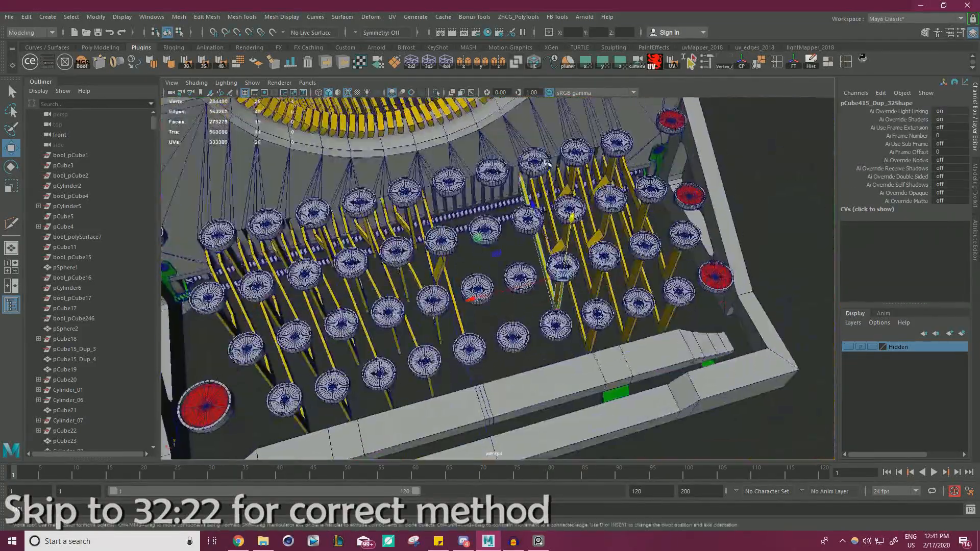
- Duplicate the nearest top-row bar and snap the copy into the next free comb slot
left_click_drag(548, 162, 513, 123, "alt")
scroll(521, 204, "up", 4)
left_click(527, 251)
left_click_drag(527, 250, 599, 213, "alt")
key("v")
scroll(562, 215, "down", 5)
- Select the key-side vertices of the new top-row bar and snap them to the stem of its key
right_click_drag(599, 212, 556, 213)
left_click_drag(531, 276, 644, 388)
left_click_drag(612, 358, 593, 264, "alt")
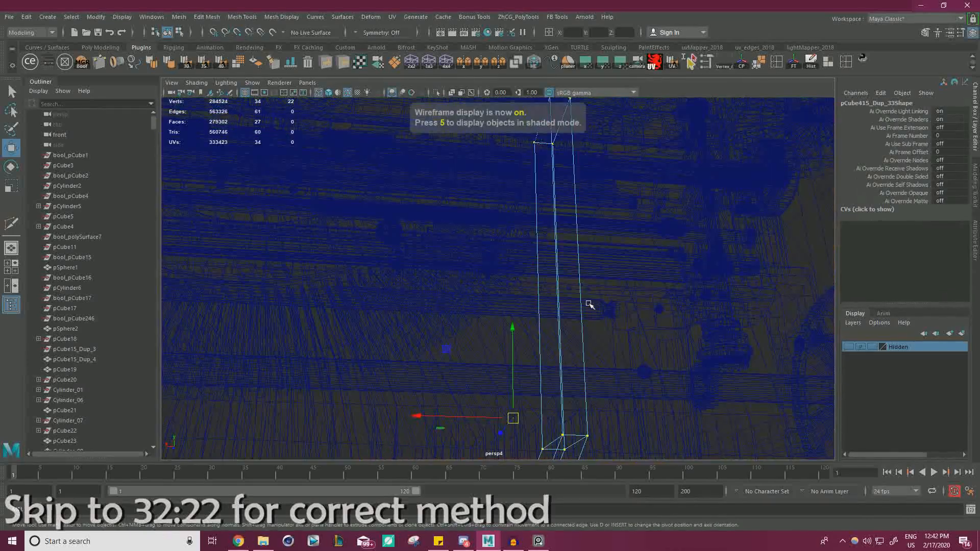
key("5")
left_click_drag(590, 305, 554, 240, "alt")
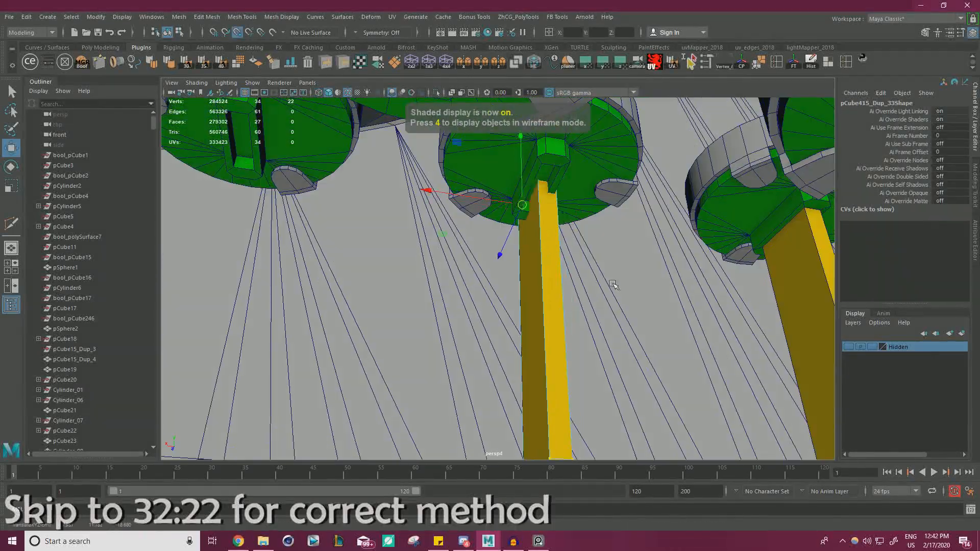
mouse_move(520, 210)
left_mouse_down()
mouse_move(531, 217)
mouse_move(524, 175)
mouse_move(472, 189)
mouse_move(443, 230)
mouse_move(429, 204)
mouse_move(408, 245)
left_mouse_up()
key("v")
scroll(521, 176, "down", 8)
scroll(443, 230, "up", 4)
right_click_drag(407, 246, 453, 230)
- Duplicate the last bottom-row bar and move the copy into the next free comb slot, at Translate X about -6.4
left_click(547, 339)
left_click(564, 306)
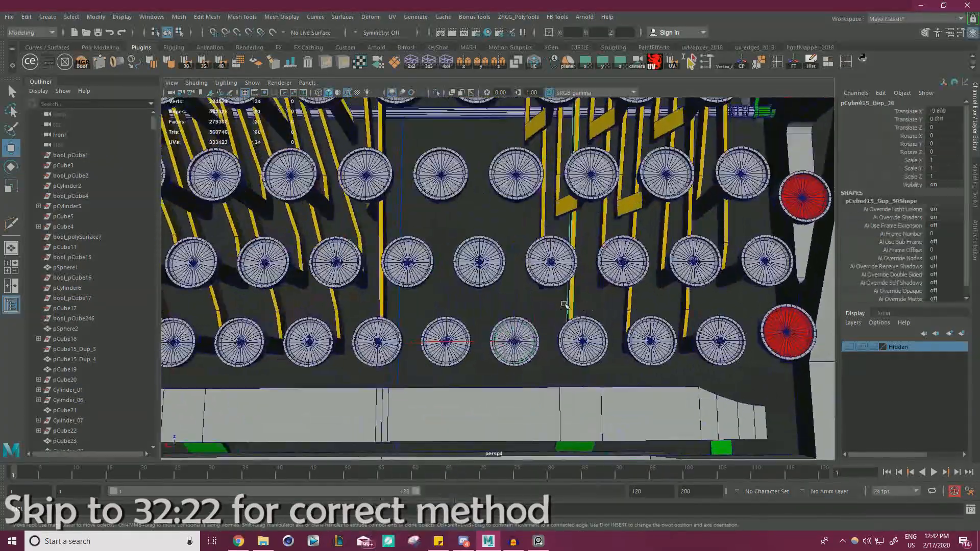
left_click_drag(431, 109, 435, 109)
left_click_drag(435, 108, 499, 157, "alt")
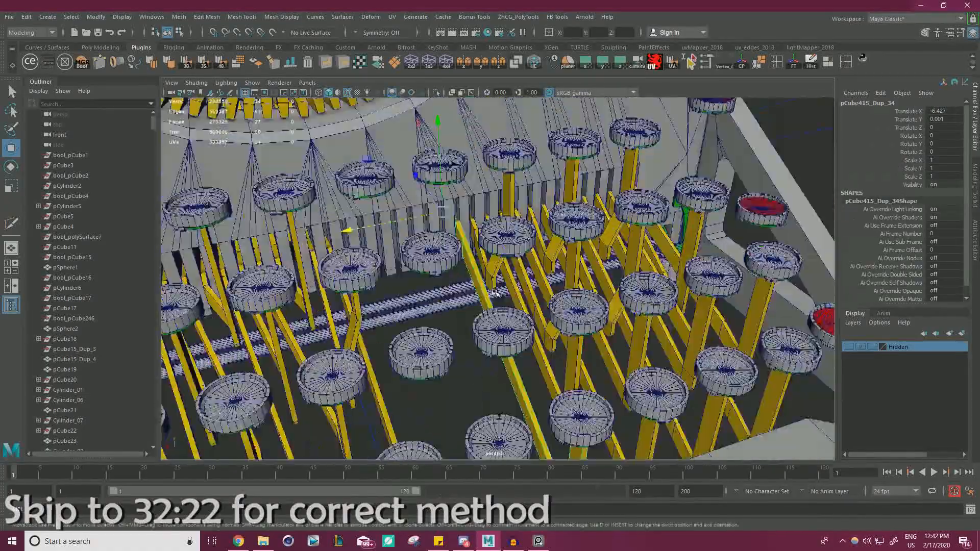
left_click_drag(496, 293, 447, 265, "alt")
scroll(447, 266, "up", 6)
key("v")
left_click_drag(498, 237, 494, 236)
scroll(433, 255, "down", 2)
- Snap the key-side vertices of the new bottom-row bar to the stem of the next bottom-row key
left_click_drag(650, 234, 623, 219, "alt")
scroll(624, 219, "up", 8)
key("4")
key("d")
key("v")
left_click_drag(305, 317, 555, 233)
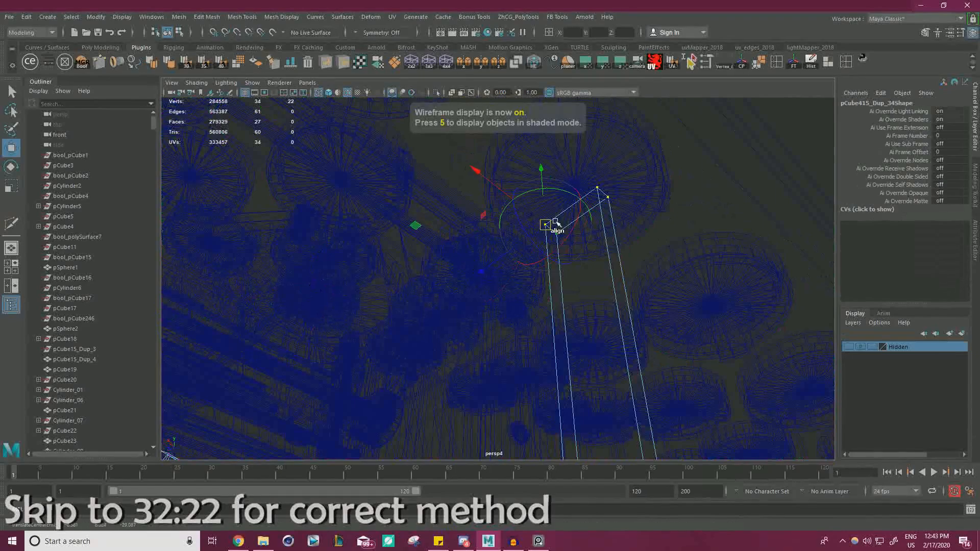
key("v")
scroll(645, 225, "down", 8)
left_click_drag(501, 199, 617, 261, "alt")
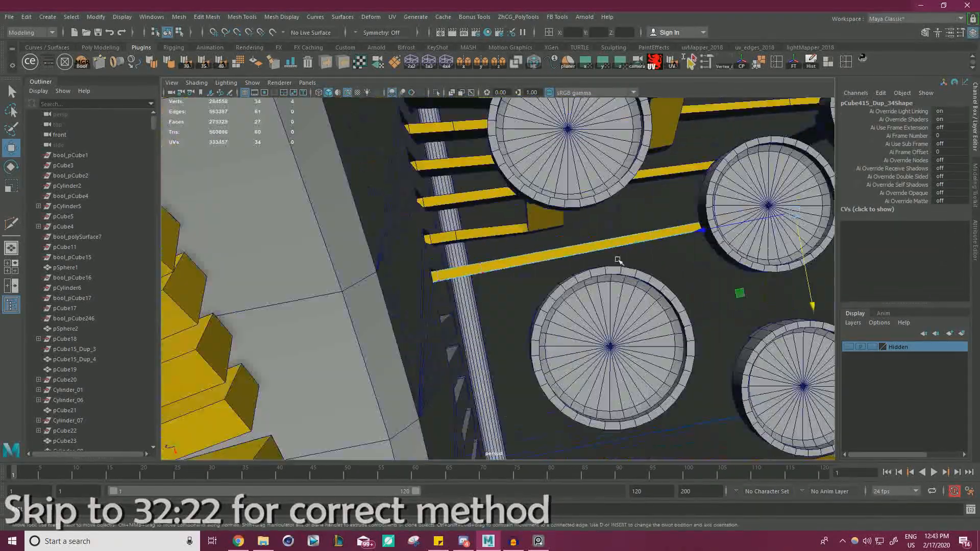
- Nudge the new bottom-row bar's vertices sideways beside the comb to straighten its run, and clear the selection
key("v")
left_click_drag(488, 296, 482, 296)
scroll(481, 296, "down", 8)
left_click(670, 240)
- Duplicate the last second-row bent bar and snap the copy into the next free comb slot
left_click_drag(510, 266, 579, 219, "alt")
left_click(526, 187)
left_click(532, 215)
scroll(541, 209, "up", 5)
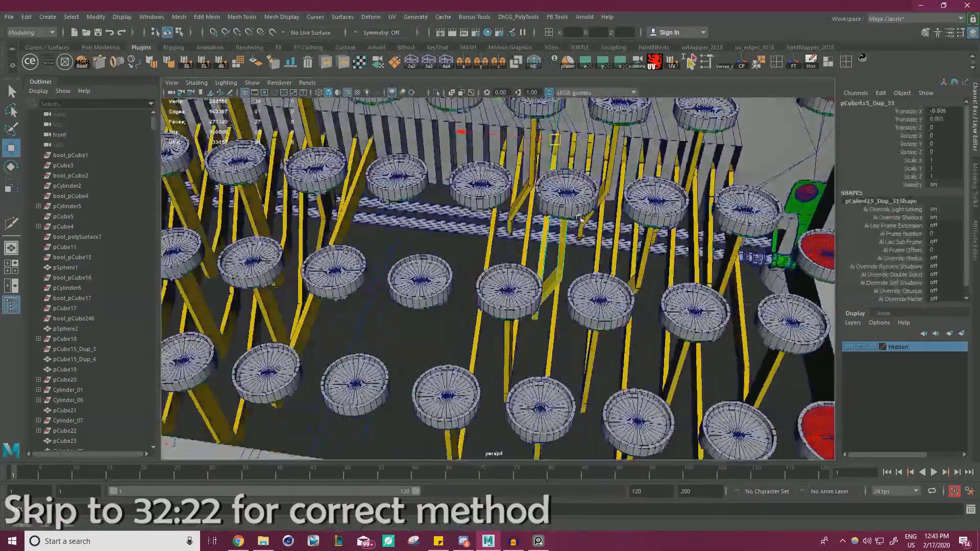
scroll(484, 171, "up", 6)
key("v")
middle_click_drag(462, 220, 450, 219)
scroll(449, 220, "down", 5)
- Align the key-side vertices of the new second-row bar with the stem of its key
left_click_drag(450, 219, 586, 212, "alt")
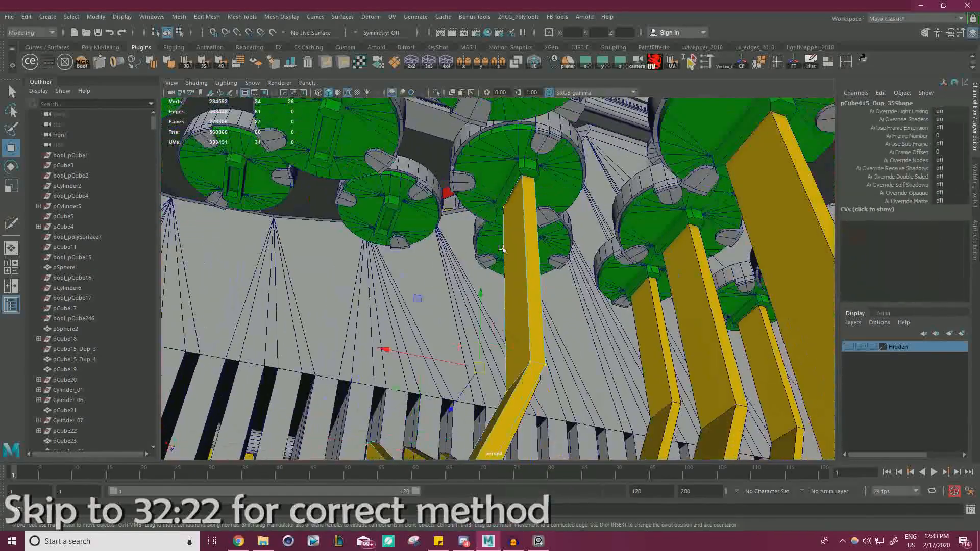
scroll(513, 207, "up", 6)
left_click_drag(517, 178, 485, 220, "alt")
- Duplicate the last third-row bar and move the copy into the next comb slot, at Translate X about -4.8
left_click(456, 276)
left_click(508, 258)
scroll(438, 206, "up", 6)
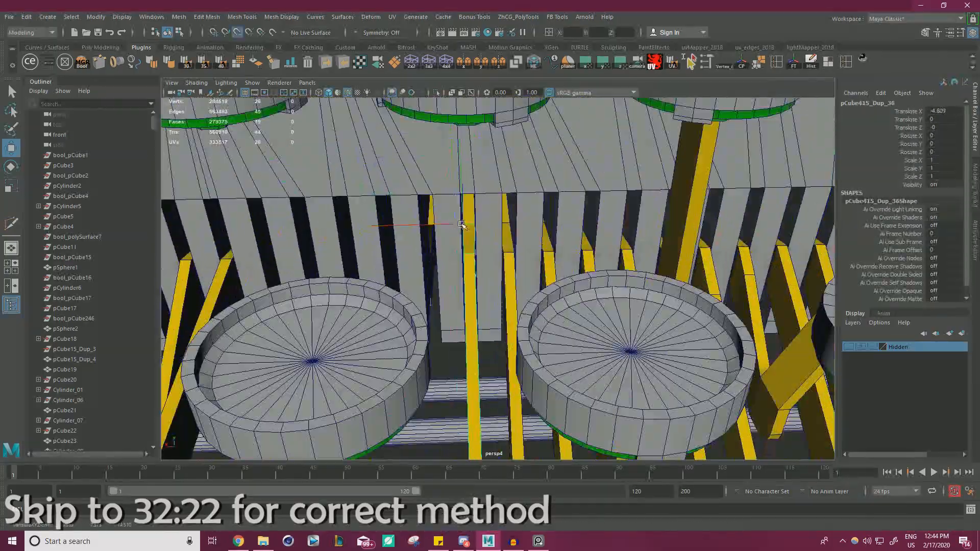
left_click_drag(358, 225, 378, 225)
scroll(408, 227, "down", 4)
left_click_drag(408, 227, 536, 263, "alt")
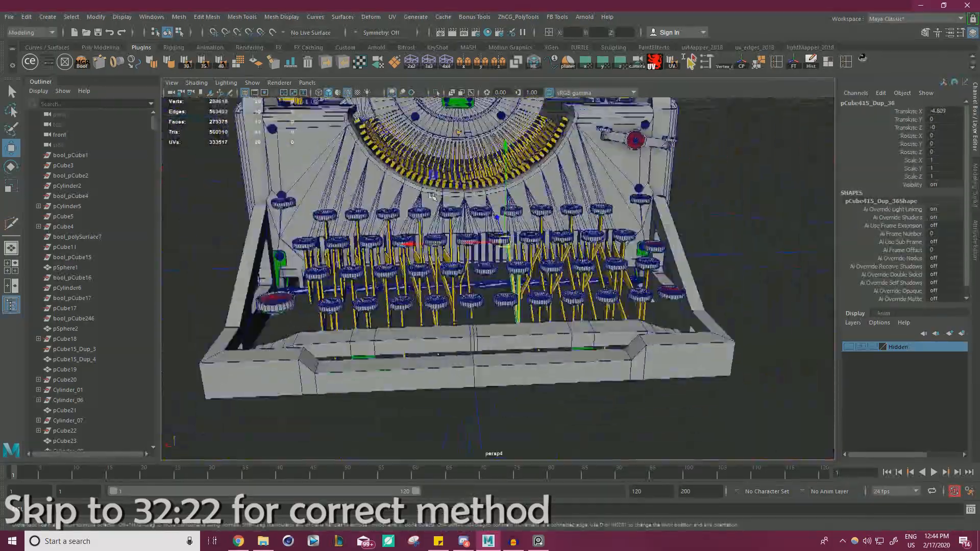
- Select the key-side vertices of the new third-row bar and move them under the next third-row key
right_click_drag(517, 286, 475, 286)
left_click_drag(496, 301, 536, 347)
scroll(490, 229, "up", 6)
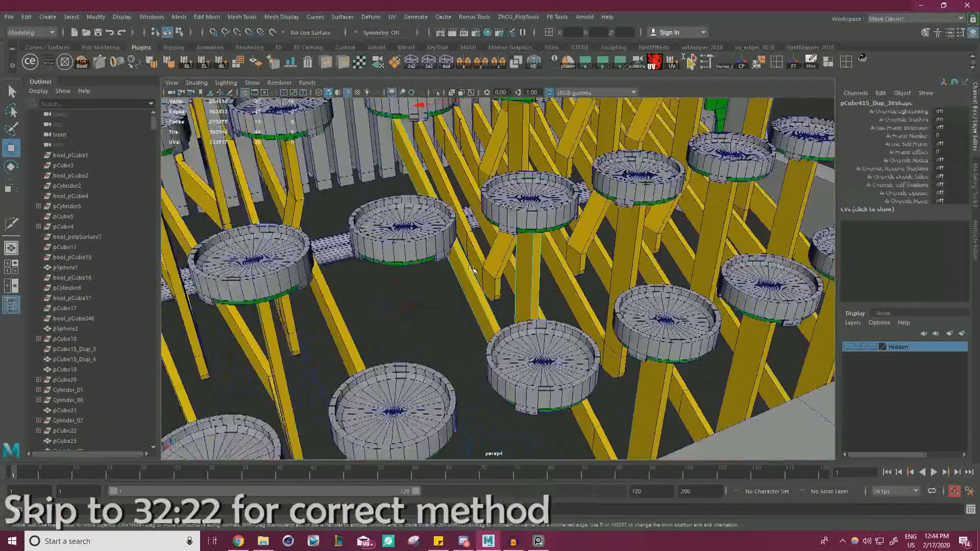
left_click_drag(474, 225, 535, 231, "alt")
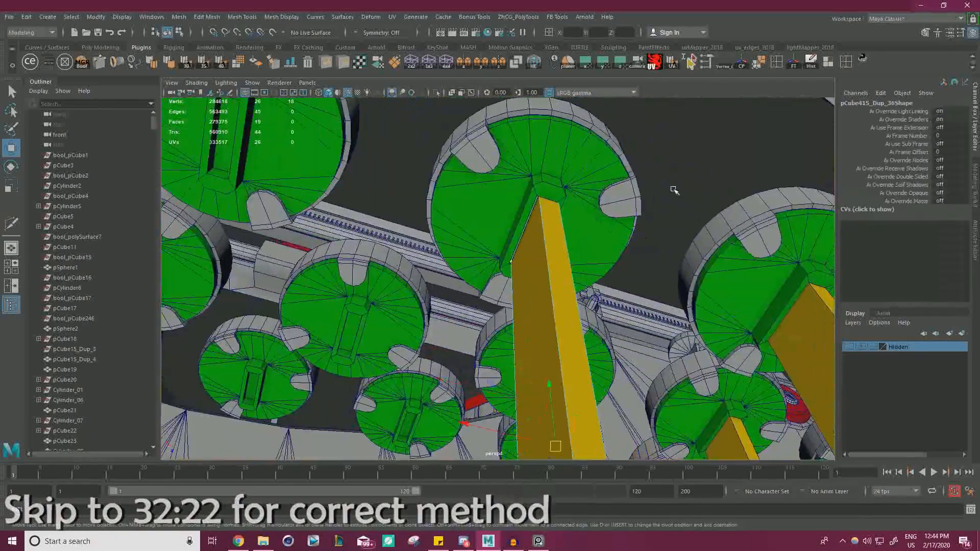
left_click_drag(674, 190, 511, 266)
left_click_drag(510, 229, 511, 224)
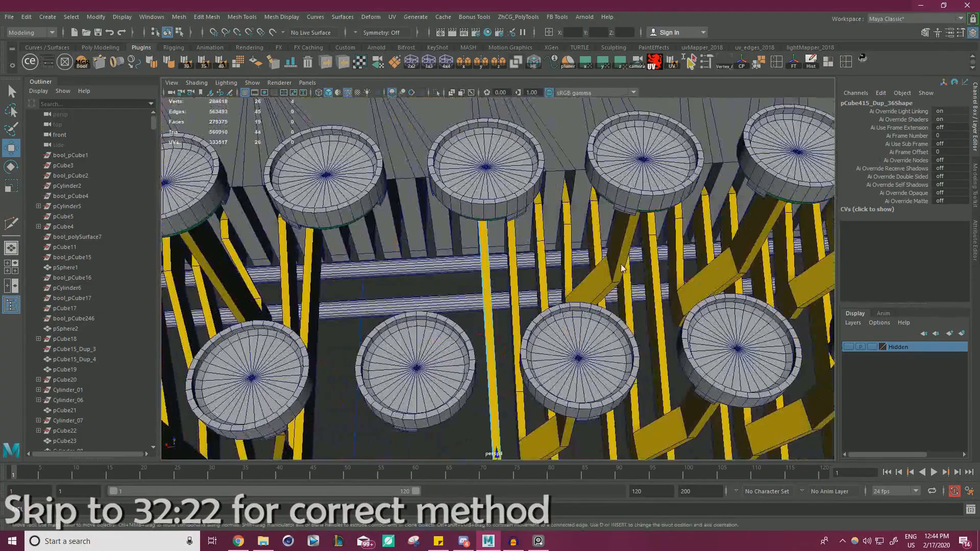
- Duplicate the last top-row bent bar and move the copy into the next free comb slot
key("ctrl+d")
left_click_drag(506, 268, 516, 240, "alt")
left_click_drag(526, 260, 542, 276)
- Select the key-side vertices of the new top-row bar and shift them to the stem of the next top-row key
right_click_drag(574, 239, 526, 238)
left_click_drag(587, 276, 510, 357)
left_click_drag(511, 286, 587, 347, "alt")
left_click_drag(642, 360, 483, 160)
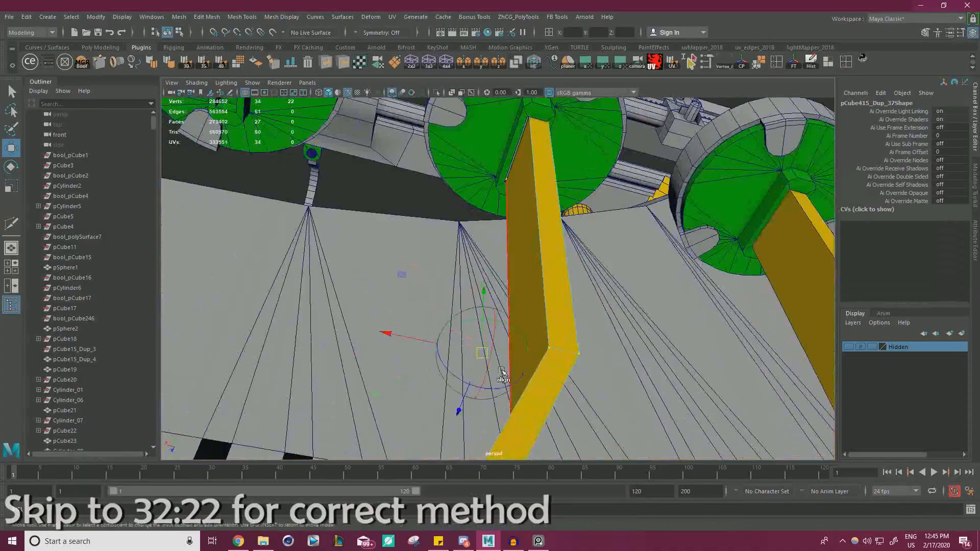
left_click_drag(482, 354, 338, 346)
- Duplicate the last bottom-row bar and move the copy into the next comb slot, at Translate X about -3.2
left_click_drag(477, 243, 516, 163, "alt")
right_click_drag(516, 163, 588, 204, "alt")
left_click_drag(516, 262, 482, 261)
right_click_drag(483, 261, 347, 301, "alt")
- Select the key-side vertices of the new bottom-row bar and snap them to the stem of its key
right_click_drag(484, 279, 488, 276)
left_click_drag(487, 276, 524, 266, "alt")
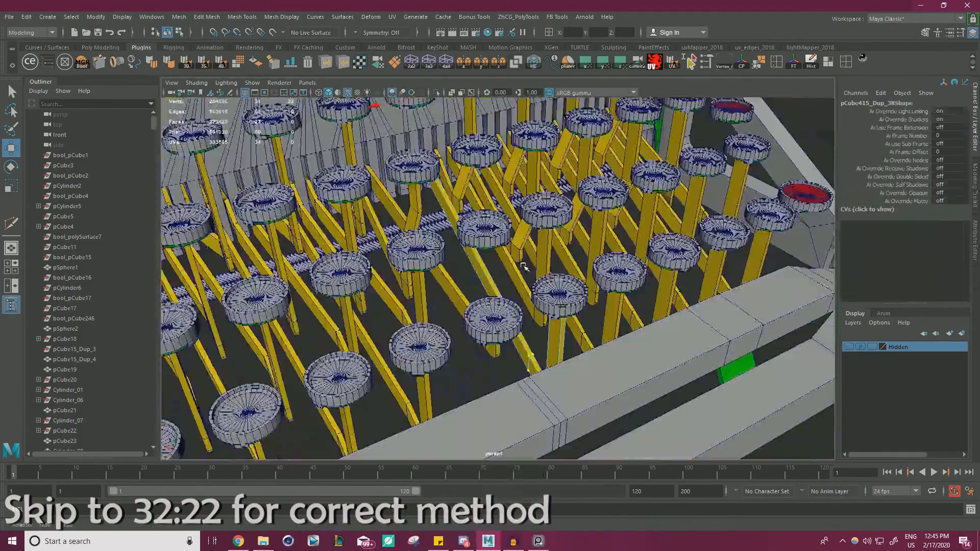
key("d")
key("v")
middle_click_drag(558, 372, 544, 384)
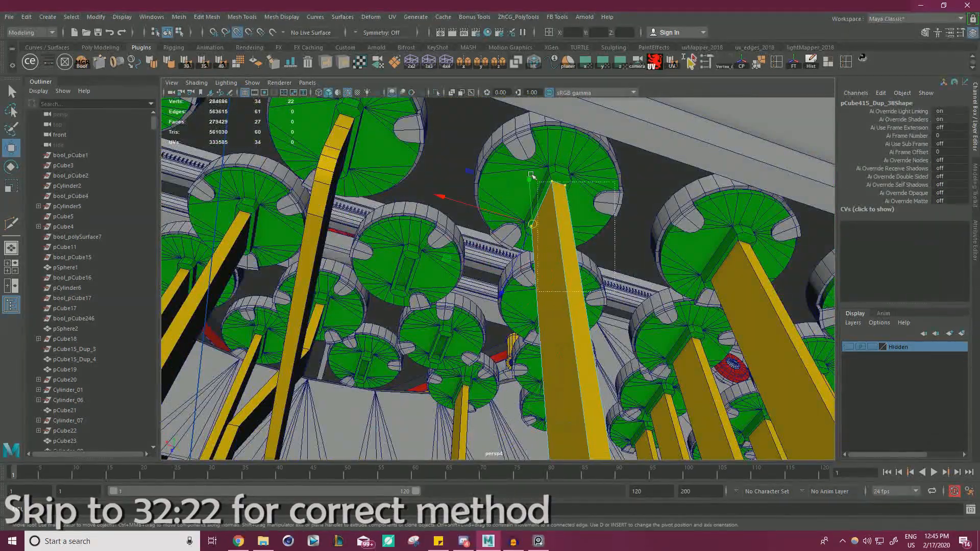
left_click_drag(597, 258, 438, 303, "alt")
key("v")
left_click_drag(505, 347, 565, 317)
right_click_drag(565, 317, 548, 320, "alt")
- Shift the four bend vertices of the new bottom-row bar near the comb to straighten its run
key("d")
key("v")
middle_click_drag(466, 327, 458, 321)
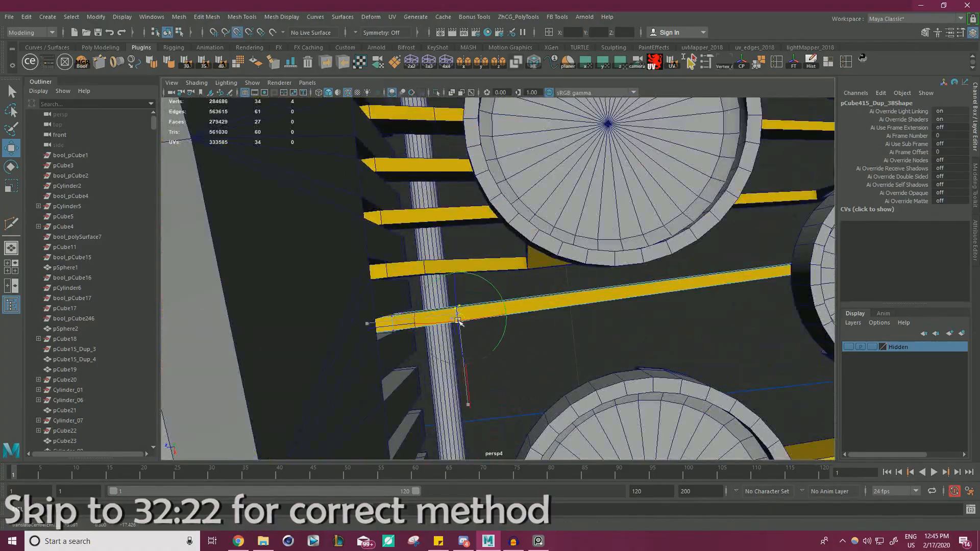
left_click_drag(394, 331, 455, 291, "alt")
right_click_drag(454, 291, 447, 273, "alt")
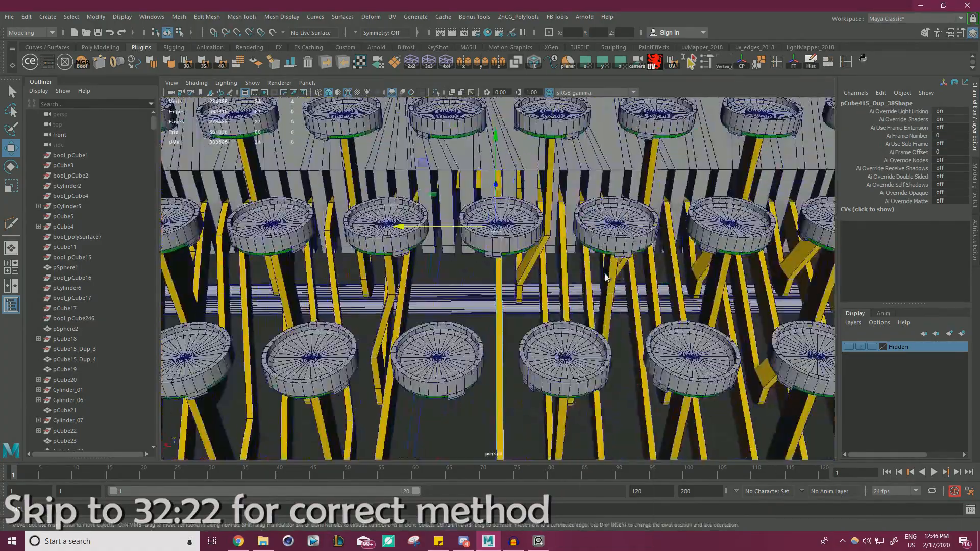
- Duplicate the last second-row bent bar and snap the copy into the next free comb slot near the middle
left_click_drag(606, 277, 581, 252, "alt")
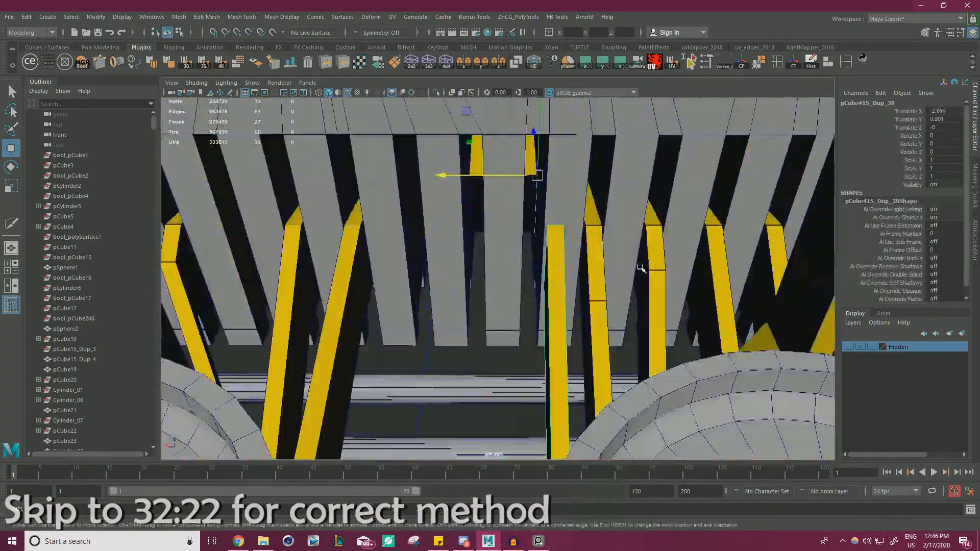
left_click_drag(641, 269, 612, 279, "alt")
key("v")
left_click_drag(501, 199, 443, 200)
left_click_drag(444, 200, 434, 201, "alt")
- Reshape the key-side vertices of the new second-row bar to meet its key, then return to object mode
right_click_drag(482, 274, 481, 275)
left_click_drag(482, 275, 482, 403, "alt")
left_click_drag(544, 172, 428, 337, "alt")
left_click_drag(520, 326, 520, 280, "alt")
left_click_drag(535, 390, 640, 290)
key("F8")
- Duplicate the last third-row bar and move the copy into the next free comb slot
left_click_drag(425, 220, 489, 320, "alt")
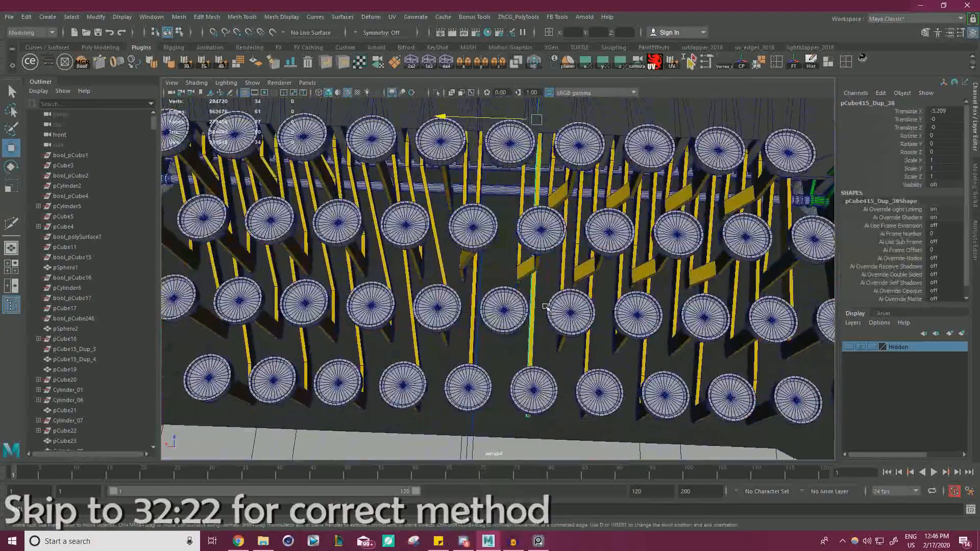
middle_click_drag(523, 186, 431, 185)
scroll(421, 178, "down", 8)
left_click_drag(398, 184, 413, 156, "alt")
- Select the key-side vertices of the new third-row bar and snap them to the stem of the middle third-row key
left_click_drag(676, 351, 480, 245, "alt")
key("F8")
left_click_drag(490, 449, 638, 327)
key("d")
key("v")
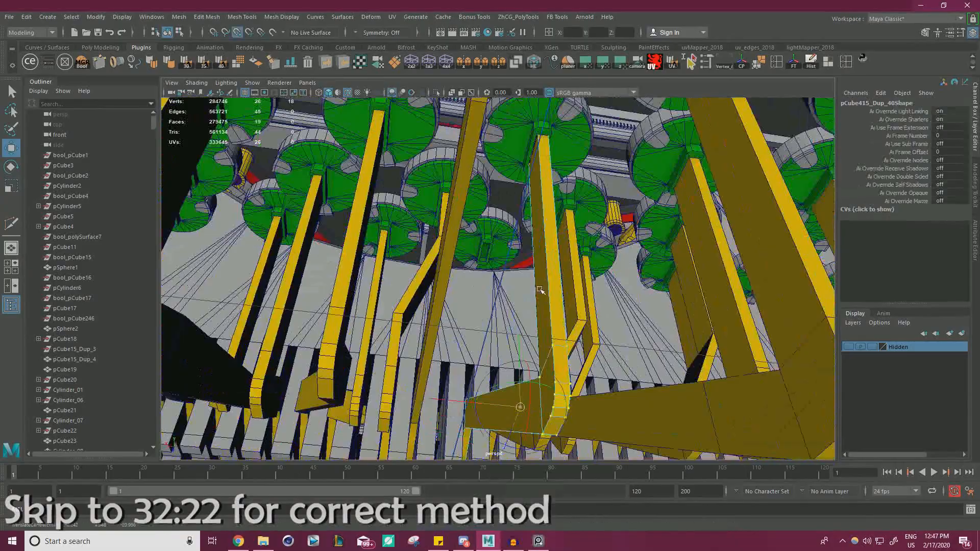
scroll(536, 220, "up", 5)
left_click_drag(516, 194, 449, 237)
scroll(436, 311, "down", 5)
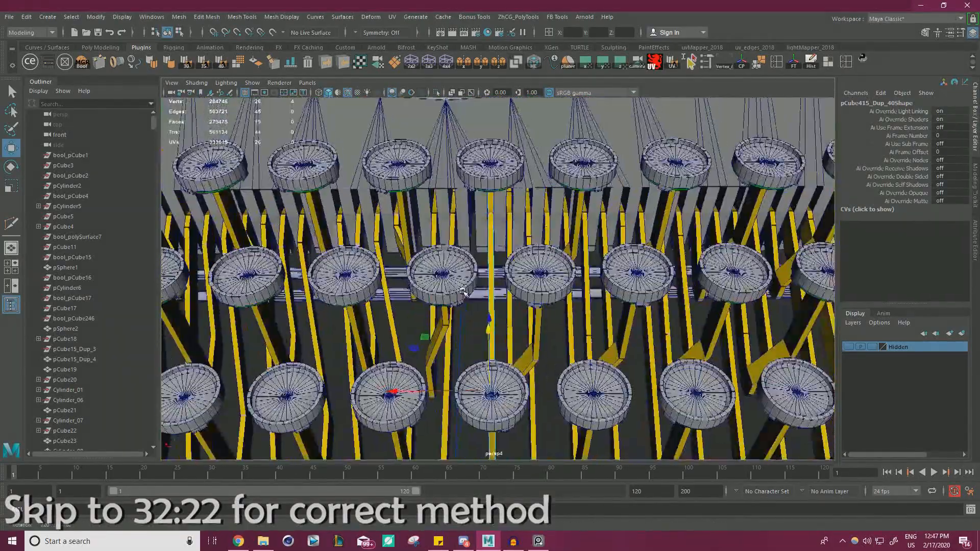
- Duplicate a first-row key bar beside the middle and move the copy along X into the next free comb slot
key("F8")
left_click(582, 224)
left_click_drag(582, 225, 581, 243, "alt")
key("ctrl+d")
left_click_drag(455, 253, 376, 253)
- Select the key-side vertices of the new first-row bar and snap them to the stem of its key
scroll(398, 258, "up", 5)
key("F9")
left_click_drag(482, 245, 515, 301)
left_click_drag(491, 294, 537, 268, "alt")
scroll(576, 284, "up", 5)
key("d")
left_click(541, 162)
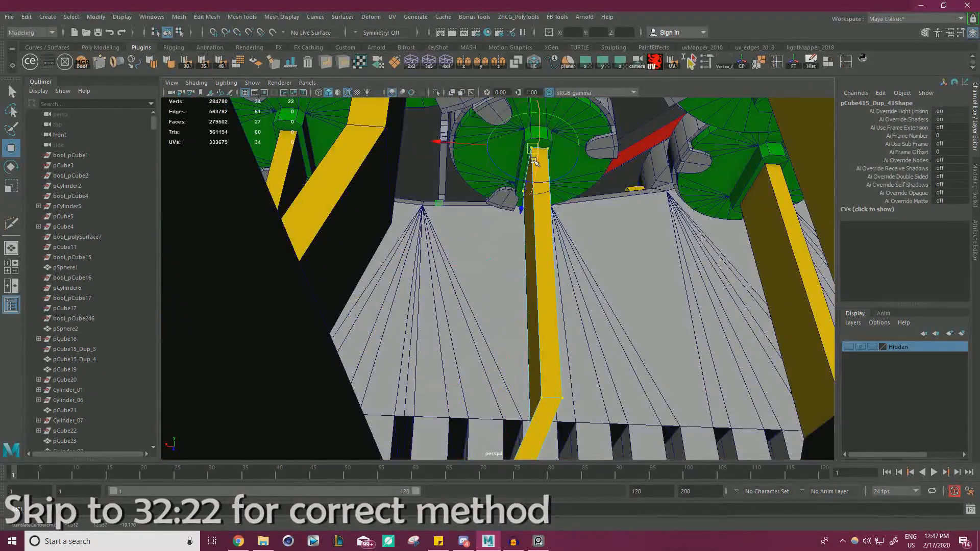
scroll(534, 163, "up", 4)
scroll(525, 179, "down", 4)
left_click_drag(525, 179, 357, 204, "alt")
scroll(358, 204, "down", 2)
- Examine the completed key levers and key rows across the whole typewriter
left_click(542, 230)
mouse_move(542, 230)
left_mouse_down("alt")
mouse_move(551, 286)
mouse_move(578, 252)
mouse_move(567, 215)
mouse_move(541, 225)
left_mouse_up("alt")
scroll(567, 215, "up", 4)
scroll(511, 235, "down", 5)
left_click(490, 248)
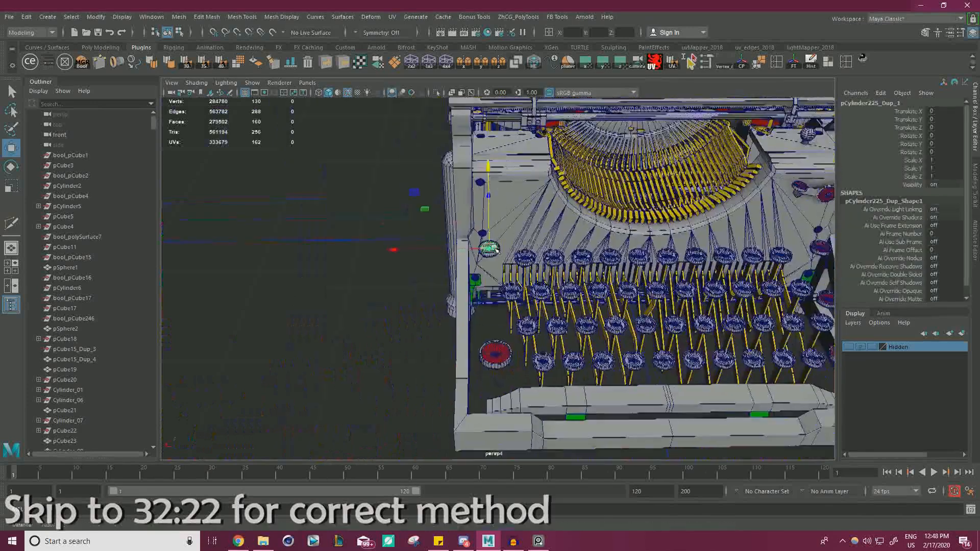
left_click_drag(482, 256, 475, 247, "alt")
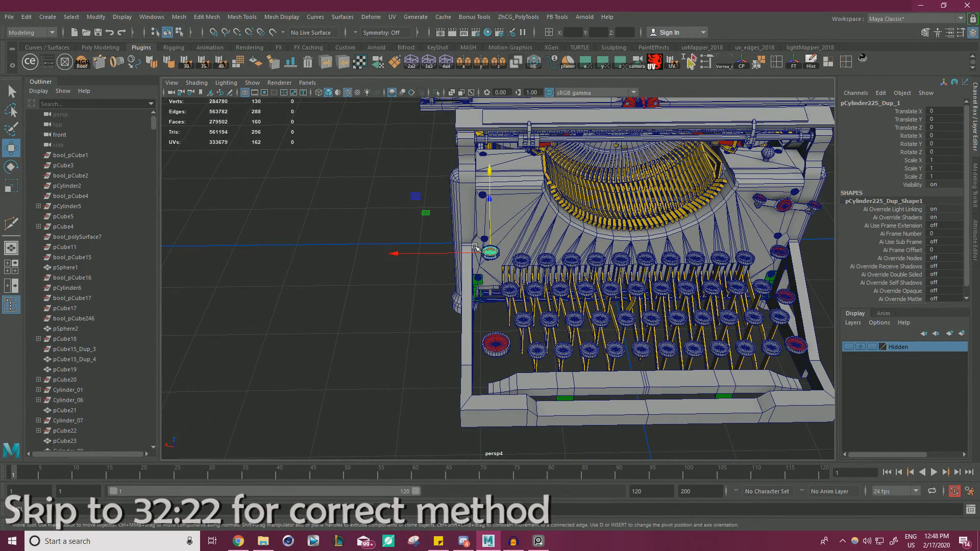
middle_click_drag(475, 247, 332, 248, "alt")
left_click_drag(332, 248, 434, 250, "alt")
left_click(684, 266)
left_click_drag(685, 265, 635, 285, "alt")
right_click_drag(635, 284, 731, 291, "alt")
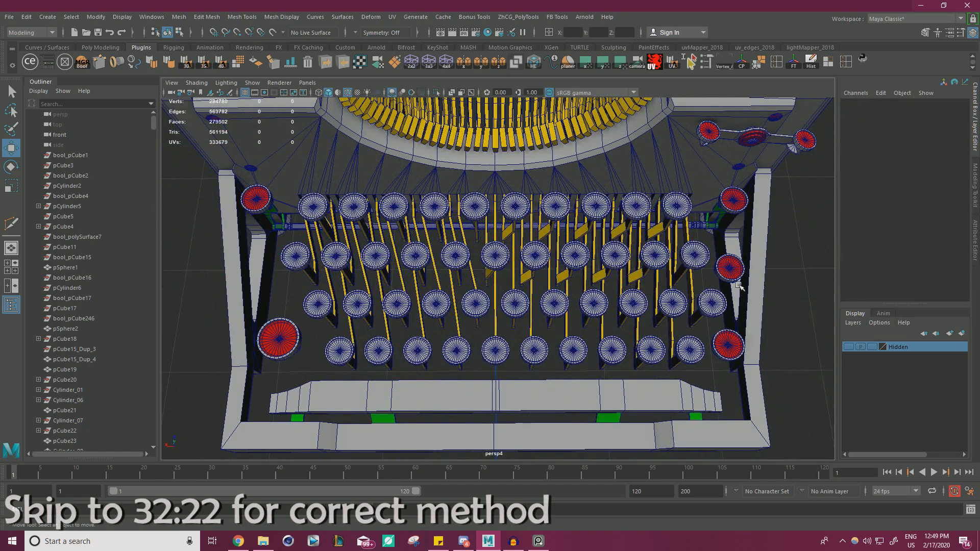
left_click_drag(730, 290, 708, 195, "alt")
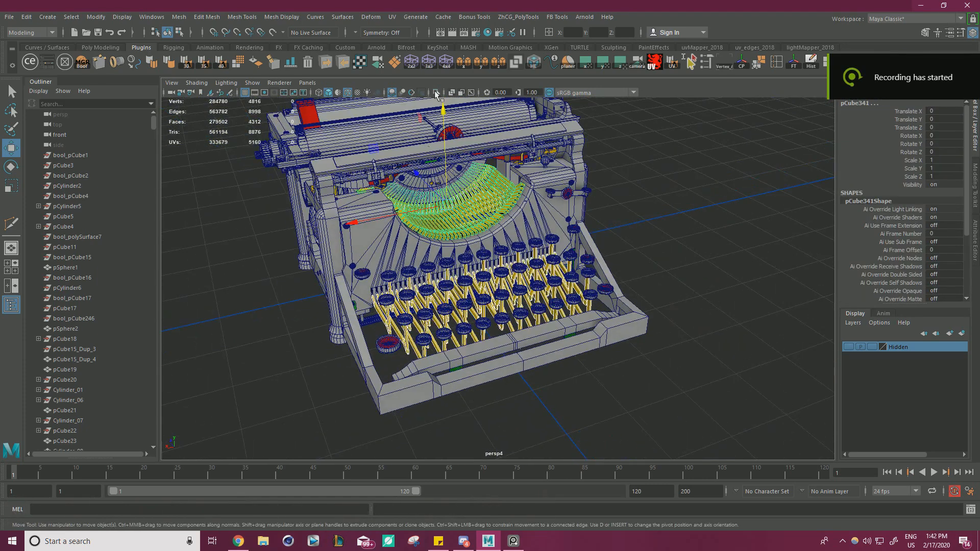
- Isolate the type bars and key levers, examine them from several angles, and compare them with the full model
key("ctrl+1")
left_click_drag(519, 176, 607, 214, "alt")
left_click(624, 186)
left_click(516, 206)
left_click(468, 228)
left_click_drag(467, 227, 525, 203, "alt")
right_click_drag(525, 203, 415, 188, "alt")
left_click(436, 93)
right_click_drag(480, 151, 452, 153, "alt")
left_click_drag(452, 153, 398, 163, "alt")
middle_click_drag(398, 163, 396, 133, "alt")
right_click_drag(396, 132, 469, 204, "alt")
left_click(452, 346)
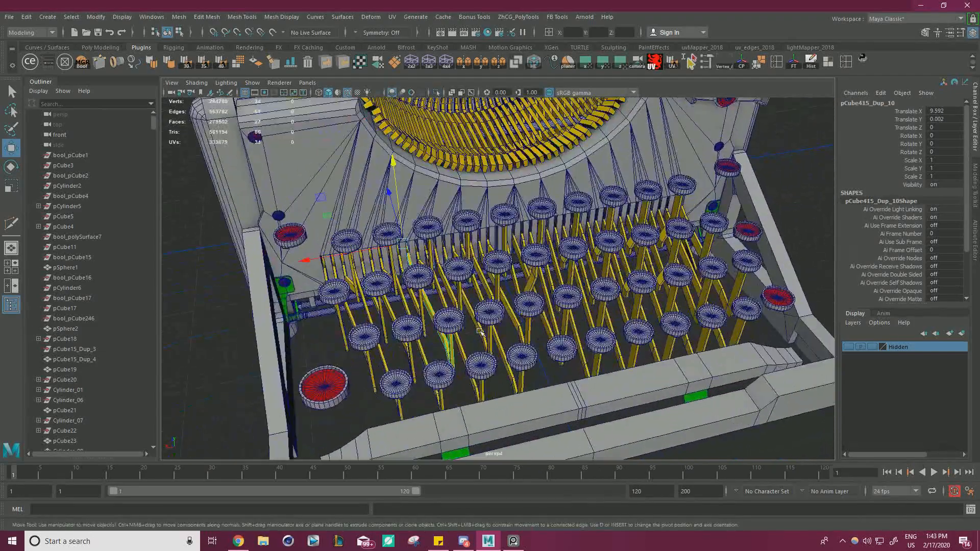
right_click_drag(460, 341, 488, 292, "alt")
- Undo back to the isolated bars, select all the key levers and duplicate them
key("ctrl+z")
key("ctrl+z")
key("ctrl+z")
left_click_drag(523, 284, 447, 380, "alt")
left_click_drag(345, 409, 656, 298)
left_click_drag(494, 397, 452, 327, "alt")
key("ctrl+d")
- Freeze the duplicated levers' transforms, move the copies aside along X clear of the typewriter, and leave isolation
scroll(474, 213, "down", 3)
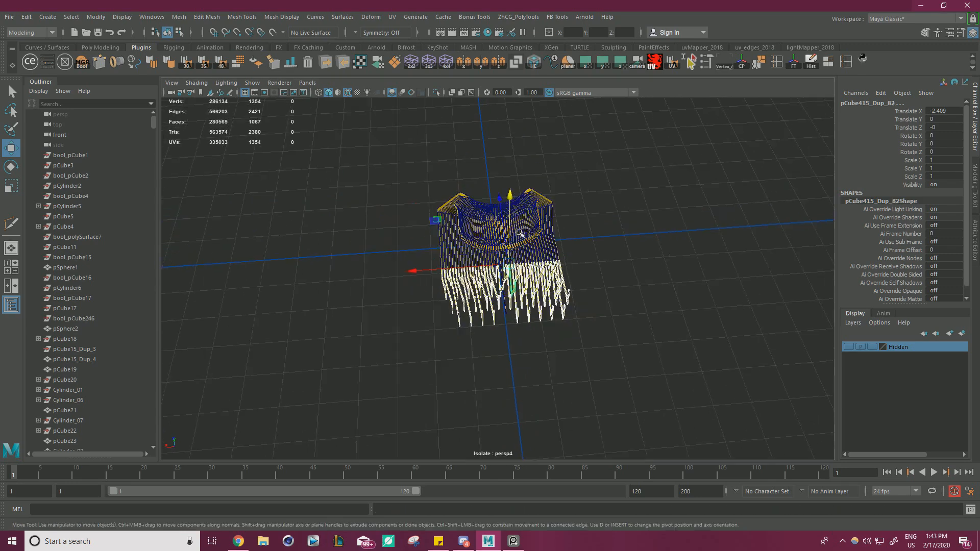
middle_click_drag(474, 213, 363, 217, "alt")
left_click(792, 64)
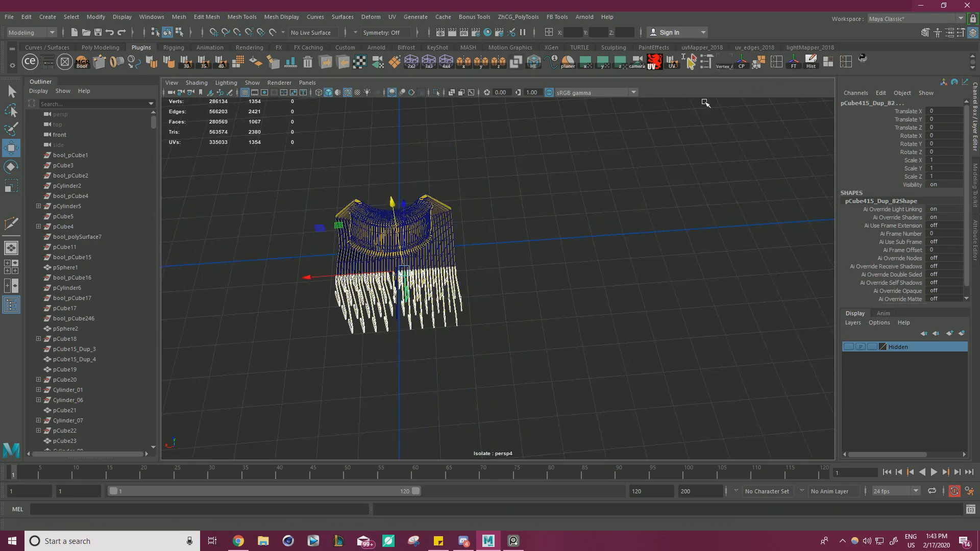
left_click_drag(306, 277, 650, 284)
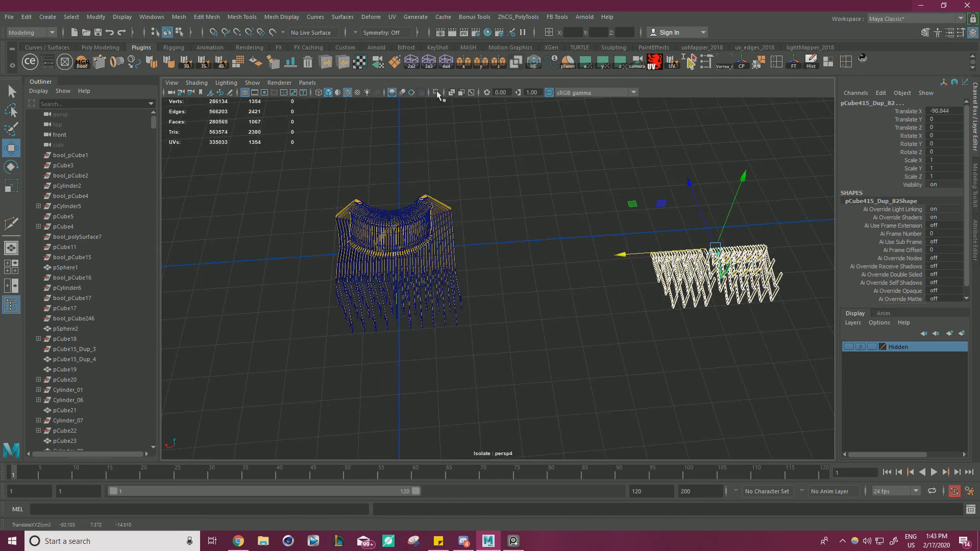
left_click(437, 92)
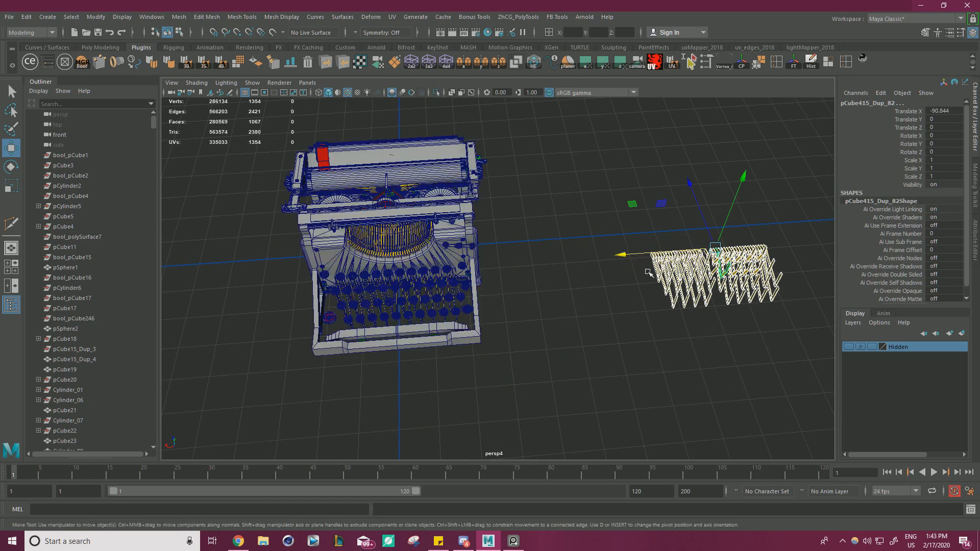
- Move the copied levers next to the parts on the Hidden layer, add them to that layer and hide it
left_click(849, 347)
left_click_drag(624, 257, 519, 255)
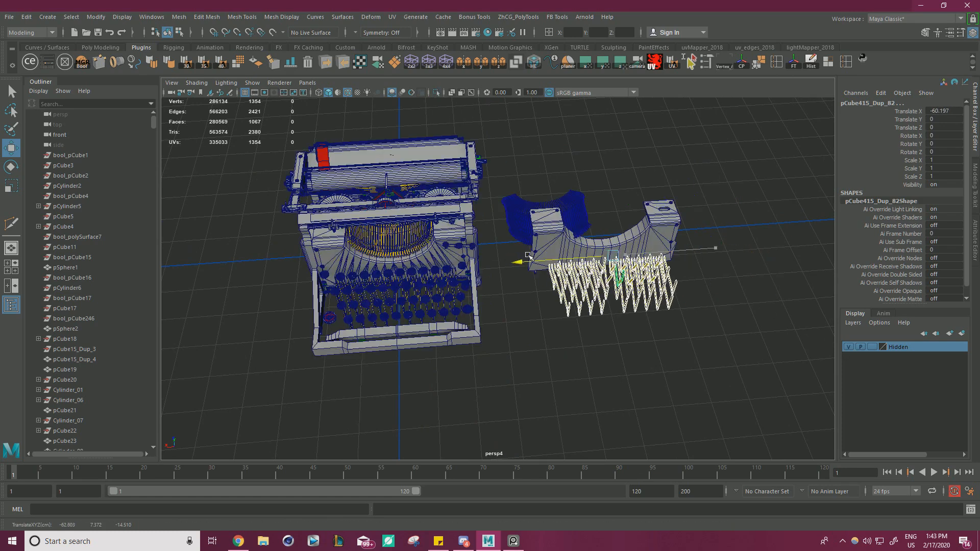
right_click(910, 349)
left_click(892, 371)
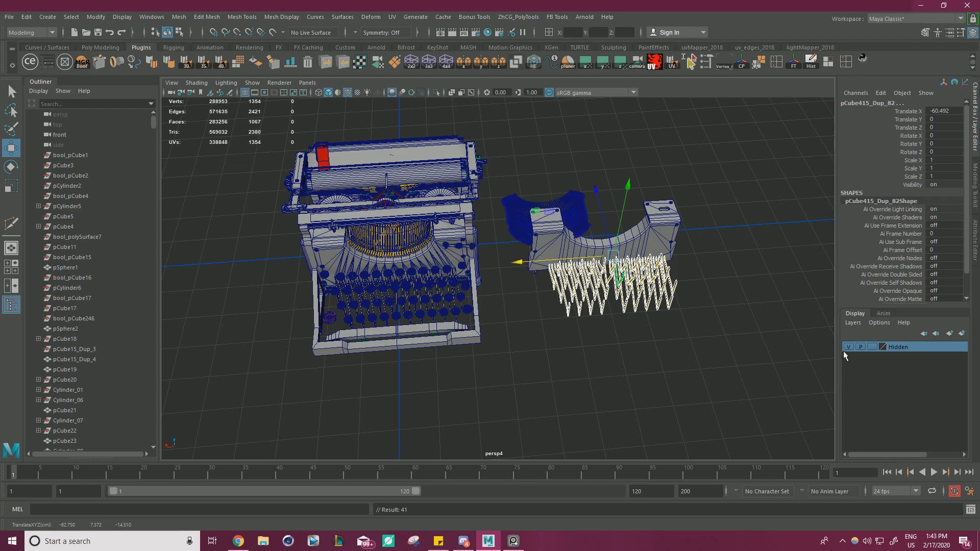
left_click(848, 349)
left_click(752, 333)
- Examine how the levers at the left end of the keyboard run from the comb slots to their keys
scroll(458, 282, "up", 4)
middle_click_drag(457, 282, 606, 271, "alt")
scroll(510, 320, "up", 3)
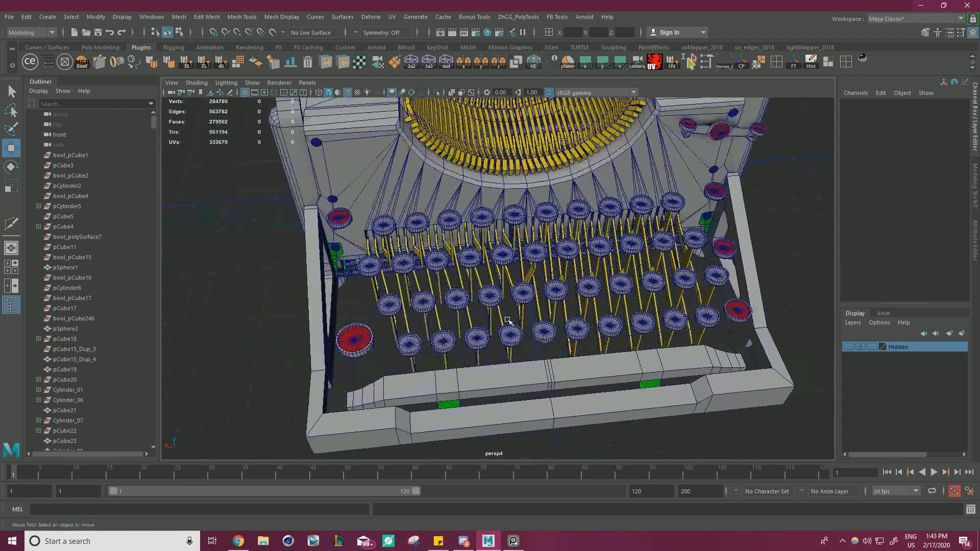
left_click_drag(378, 297, 492, 314, "alt")
scroll(492, 314, "up", 2)
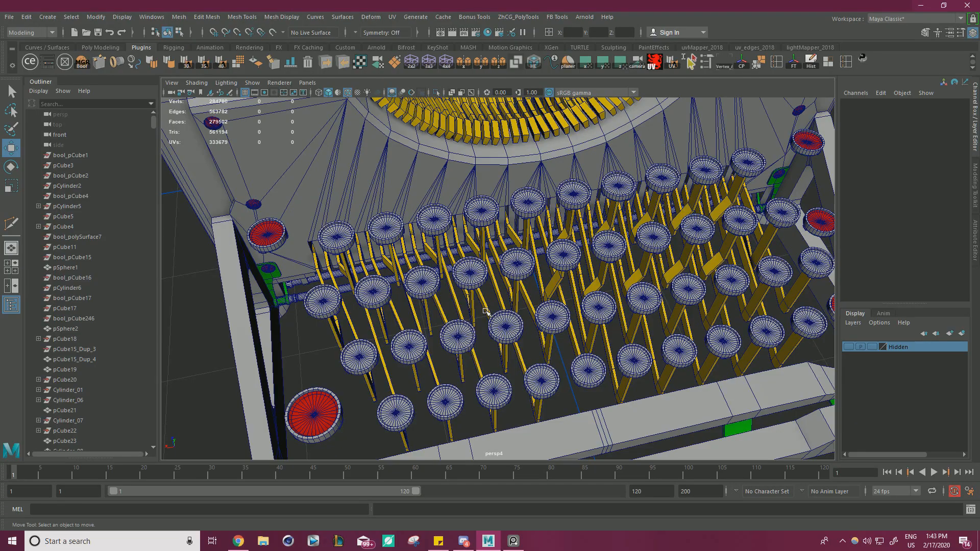
left_click_drag(457, 289, 451, 321, "alt")
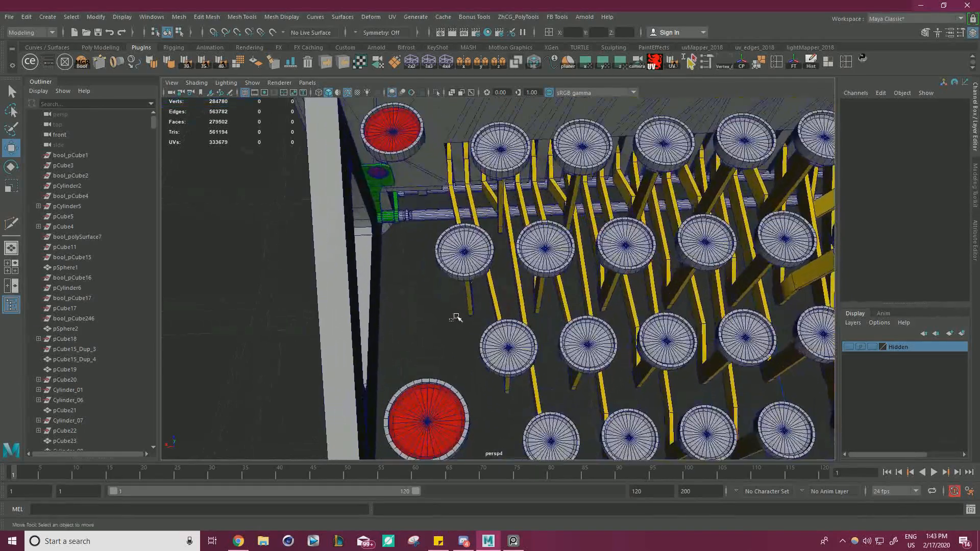
left_click(470, 307)
right_click_drag(453, 302, 426, 291, "alt")
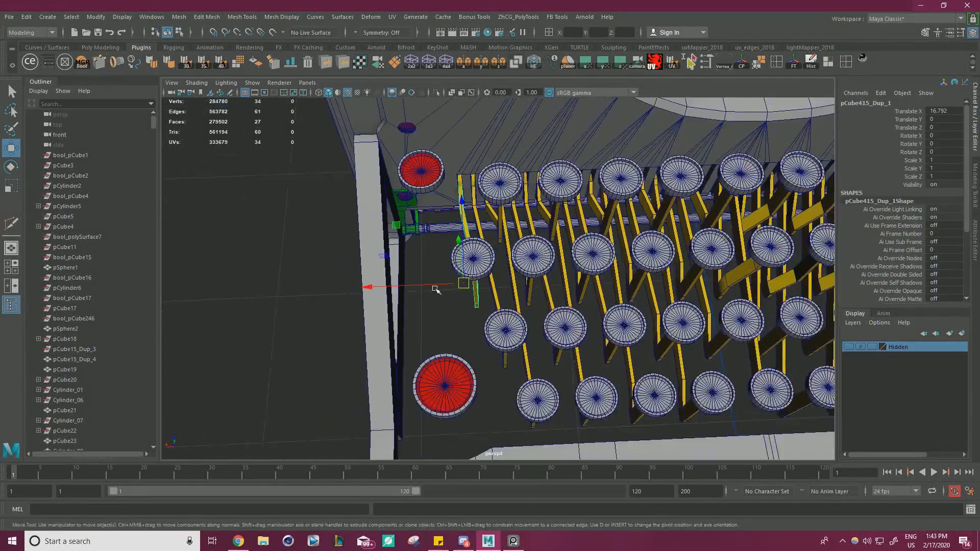
left_click_drag(427, 291, 433, 293, "alt")
middle_click_drag(433, 292, 413, 270, "alt")
- Select the leftmost key of each of the four rows
left_click(475, 206)
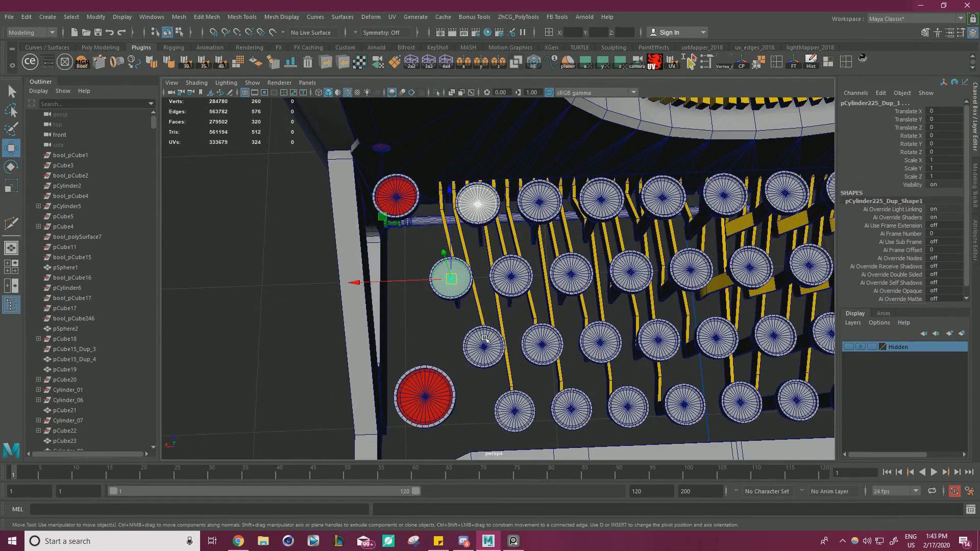
left_click(515, 408, "shift")
right_click_drag(511, 398, 440, 334, "alt")
middle_click_drag(439, 333, 405, 345, "alt")
right_click_drag(405, 344, 433, 335, "alt")
middle_click_drag(433, 334, 472, 326, "alt")
mouse_move(472, 326)
right_mouse_down("alt")
mouse_move(457, 324)
mouse_move(478, 314)
right_mouse_up("alt")
- Add the four matching levers of these keys to the selection, leaving out the neighbouring second-row lever
left_click(486, 309, "shift")
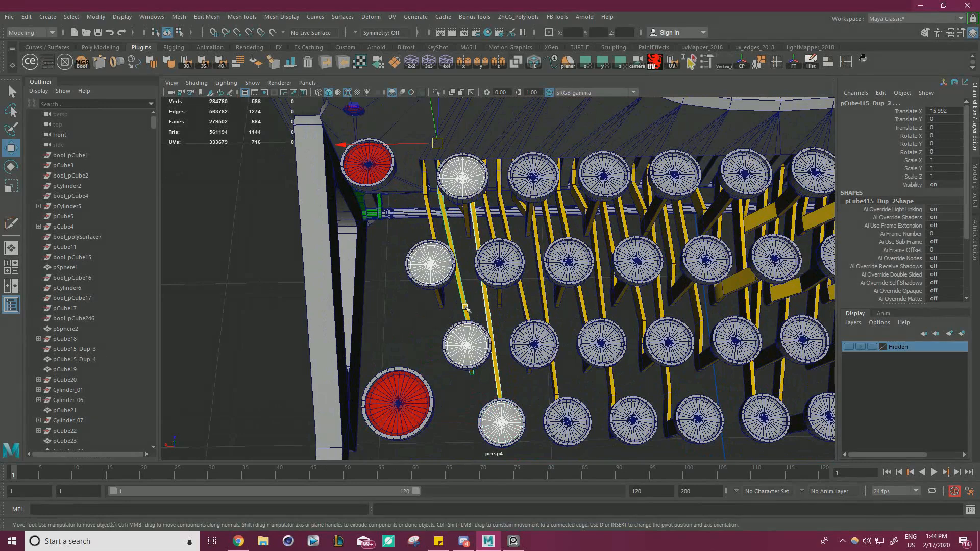
left_click(474, 239, "shift")
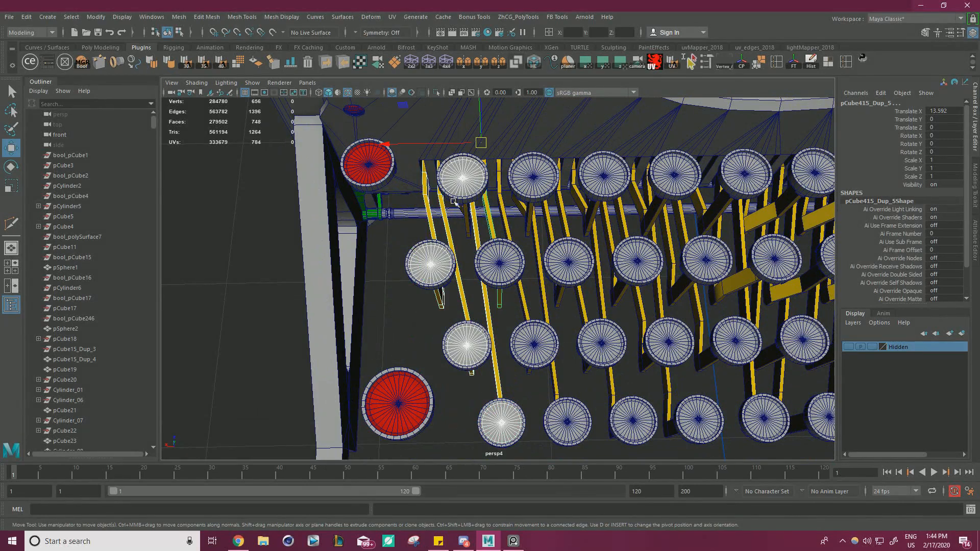
left_click_drag(476, 208, 481, 205, "alt")
left_click_drag(476, 204, 481, 215, "alt")
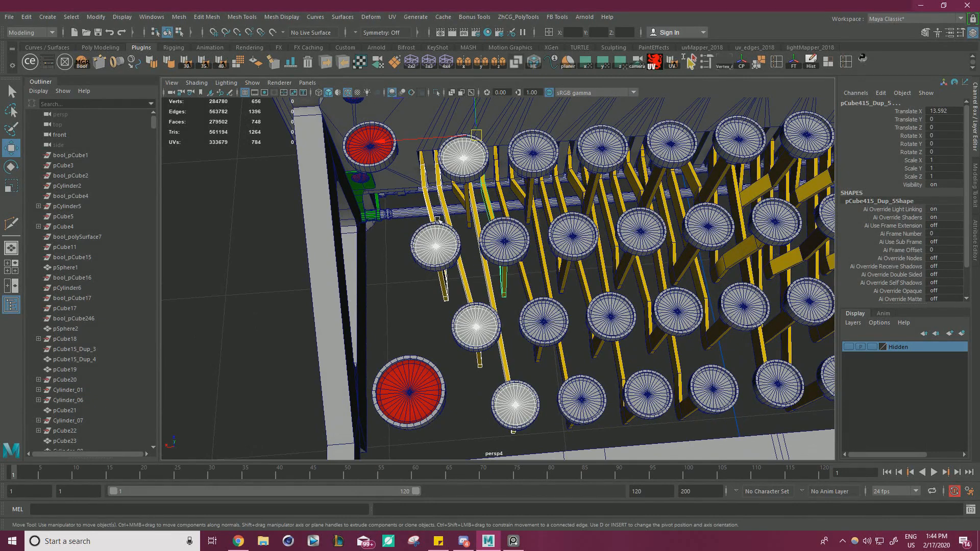
left_click(506, 284, "ctrl")
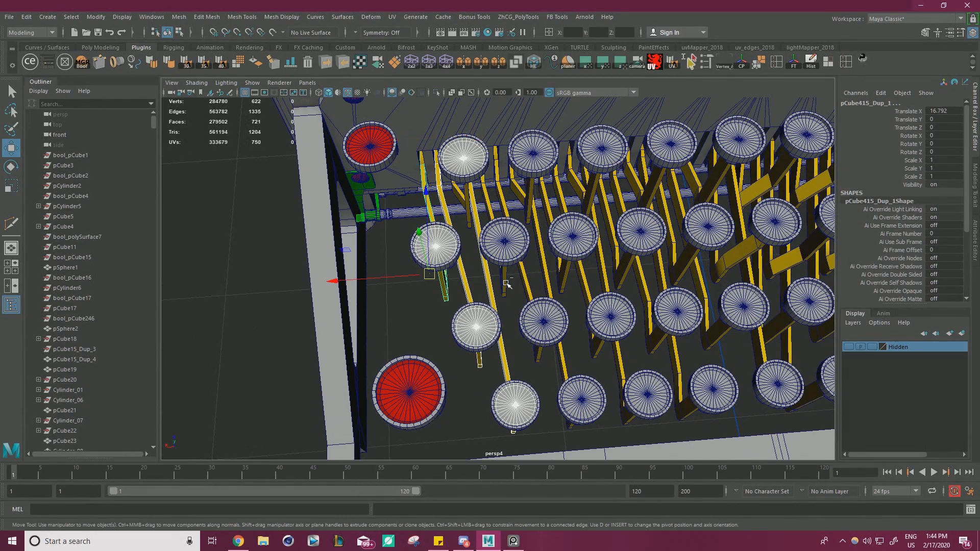
left_click(471, 220, "shift")
mouse_move(470, 220)
left_mouse_down("alt")
mouse_move(458, 205)
mouse_move(457, 214)
left_mouse_up("alt")
- Add the outer rings of the four selected keys to the selection
left_click_drag(443, 127, 446, 308, "alt")
right_click_drag(447, 307, 507, 266, "alt")
left_click(462, 216, "shift")
left_click(418, 323, "shift")
middle_click_drag(461, 408, 446, 282, "alt")
left_click(436, 306, "shift")
left_click(480, 416, "shift")
right_click_drag(479, 403, 366, 328, "alt")
left_click_drag(366, 329, 390, 168, "alt")
right_click_drag(390, 169, 464, 173, "alt")
middle_click_drag(465, 174, 475, 279, "alt")
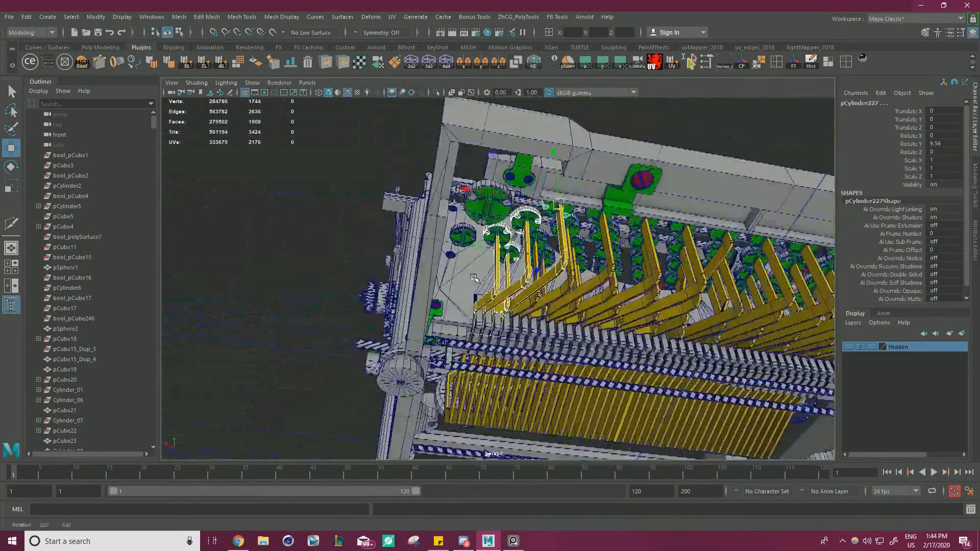
- Add the stem pieces beneath the four selected keys to the selection
left_click_drag(474, 278, 485, 250, "alt")
right_click_drag(485, 250, 626, 269, "alt")
left_click(539, 204, "shift")
left_click(498, 233, "shift")
left_click(439, 276, "shift")
left_click(448, 332, "shift")
left_click_drag(443, 189, 437, 318, "alt")
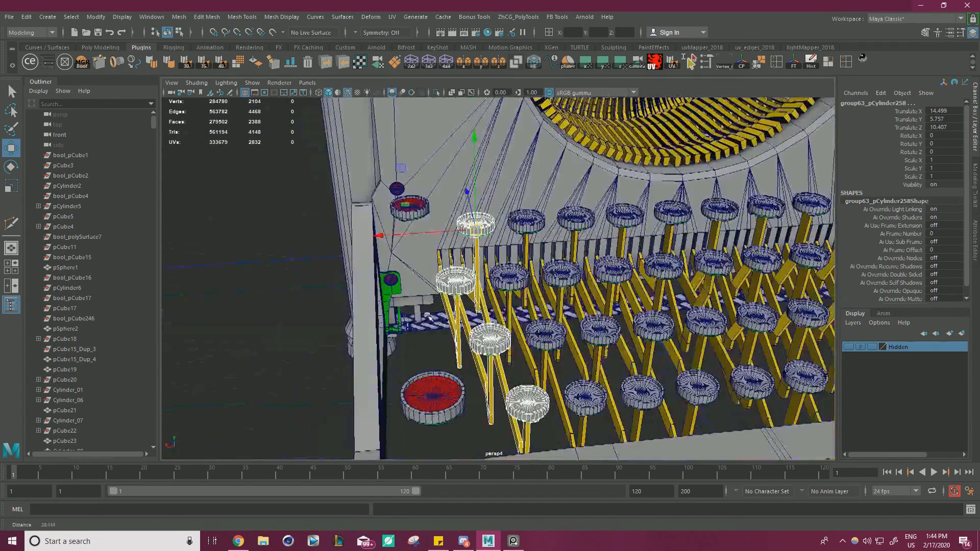
- Isolate the four selected keys with their levers and clear the selection
right_click_drag(437, 319, 426, 305, "alt")
left_click(437, 93)
left_click_drag(429, 161, 424, 210, "alt")
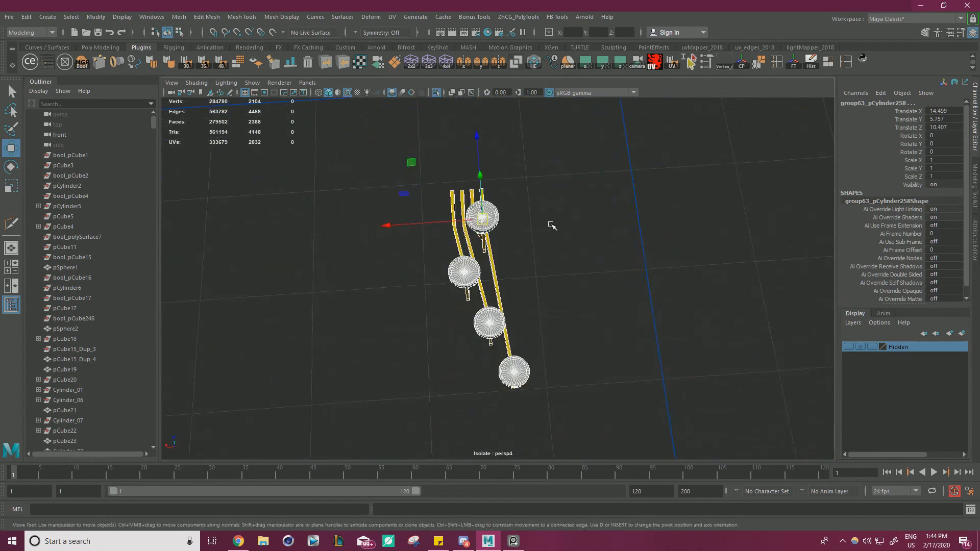
left_click(551, 225)
left_click_drag(551, 224, 543, 241, "alt")
right_click_drag(439, 169, 472, 181, "alt")
middle_click_drag(472, 181, 521, 280, "alt")
mouse_move(521, 281)
left_mouse_down("alt")
mouse_move(534, 289)
mouse_move(524, 287)
left_mouse_up("alt")
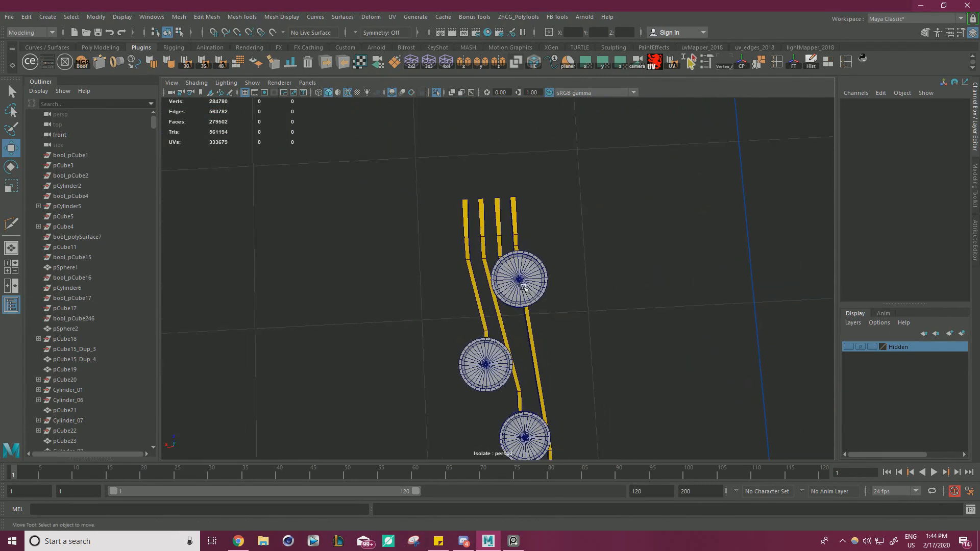
- Select the leftmost second-row key together with its ring, stem and lever
right_click_drag(428, 306, 459, 312, "alt")
left_click_drag(402, 305, 485, 308)
left_click_drag(436, 305, 596, 311, "alt")
right_click_drag(532, 228, 606, 214)
left_click(607, 215)
left_click(526, 219)
left_click_drag(558, 234, 647, 256, "alt")
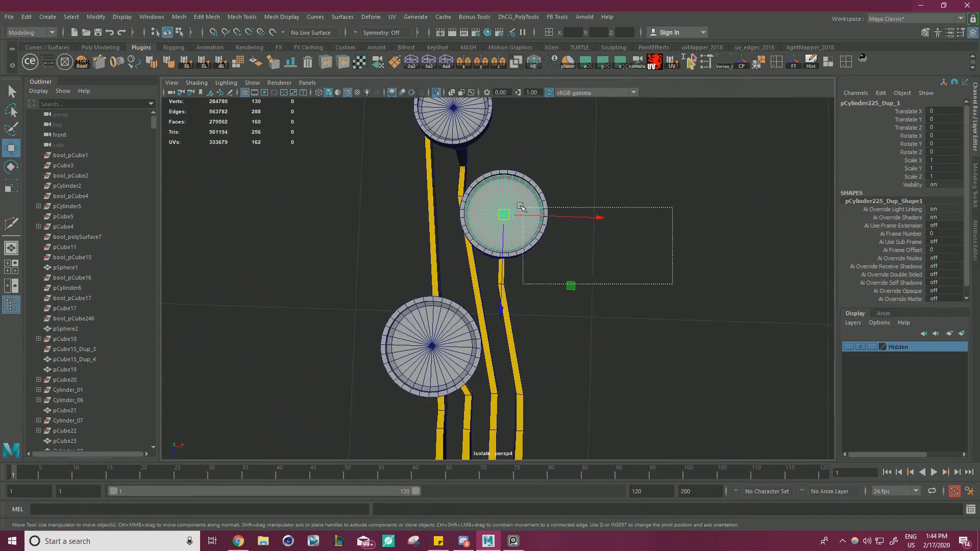
left_click_drag(486, 176, 485, 177)
right_click_drag(569, 219, 566, 248, "alt")
- In wireframe display, select the vertices of the second-row key assembly and the key-side end of its lever
right_click_drag(628, 197, 569, 192)
middle_click_drag(560, 220, 600, 231, "alt")
middle_click_drag(596, 237, 611, 238, "alt")
key("4")
middle_click_drag(634, 290, 608, 297, "alt")
left_click_drag(652, 323, 541, 221)
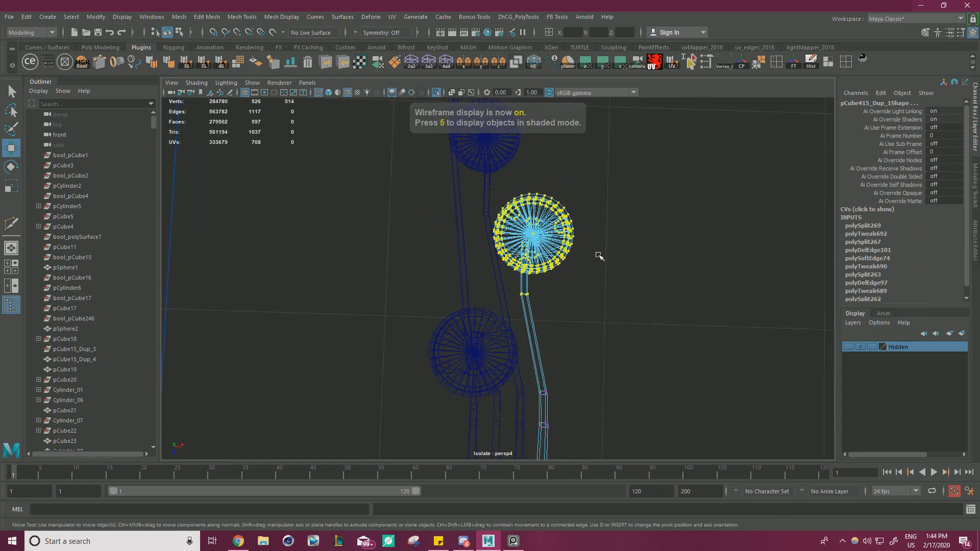
- Snap the pivot to the lever's bend and shift the selected vertices along X in line with the comb-side end
middle_click_drag(598, 256, 580, 250, "alt")
right_click_drag(643, 258, 510, 233, "alt")
key("d")
right_click_drag(581, 249, 614, 300)
key("v")
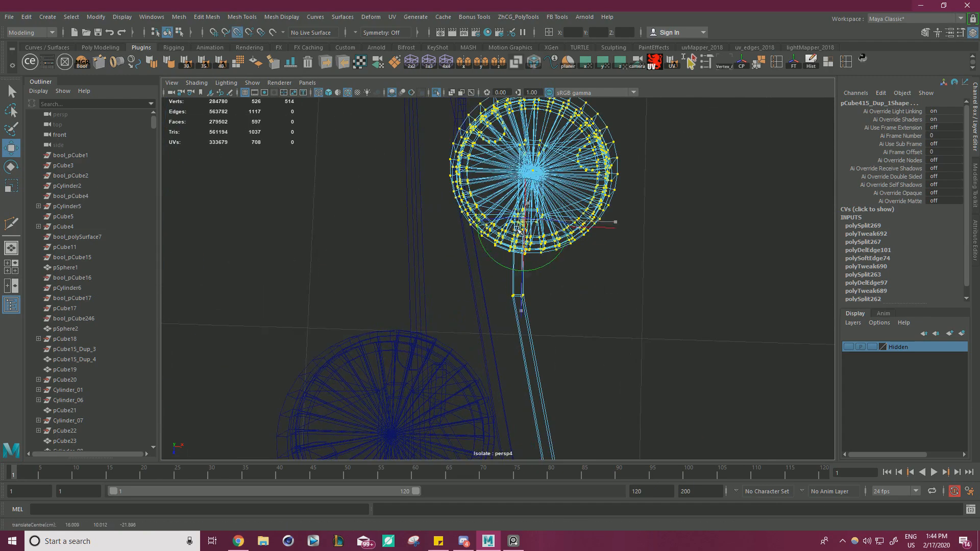
right_click_drag(509, 305, 429, 328, "alt")
middle_click_drag(429, 327, 403, 274, "alt")
key("v")
left_click_drag(551, 249, 500, 337)
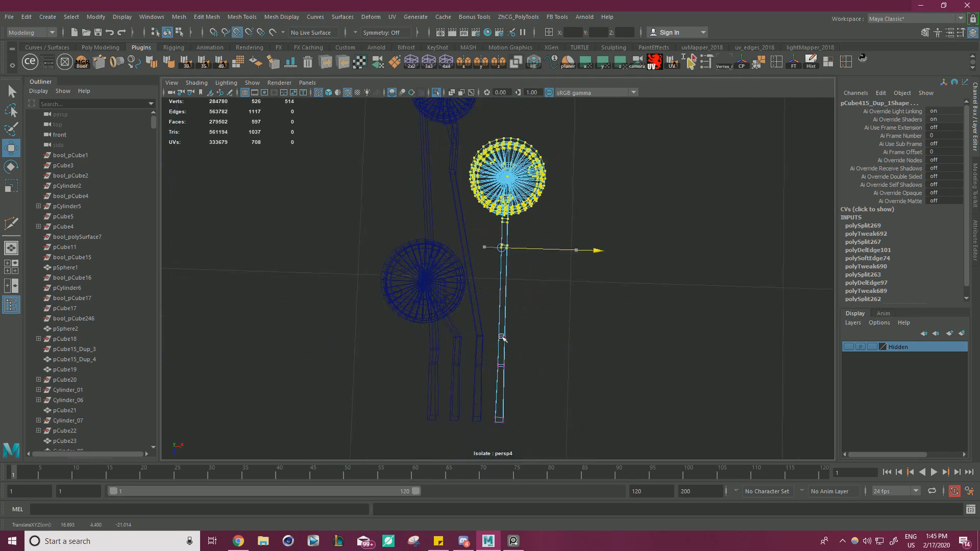
left_click_drag(500, 338, 615, 240, "alt")
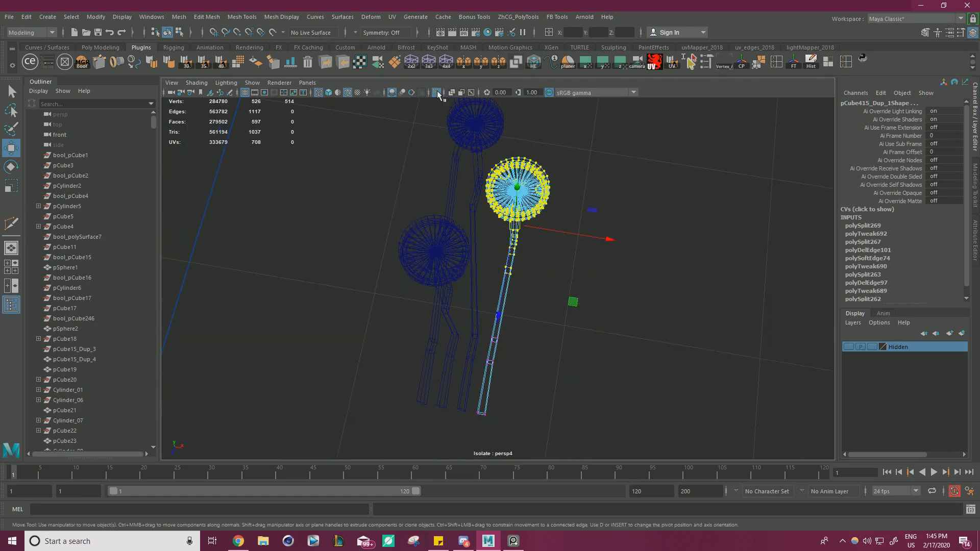
- Leave isolation and restore the shaded display to show the straightened lever within the full keyboard
left_click(437, 91)
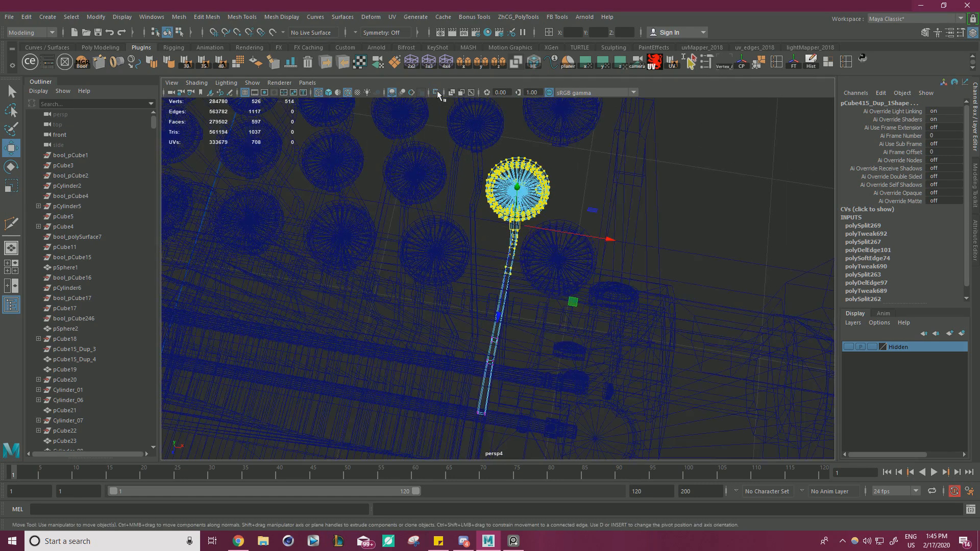
left_click(318, 94)
mouse_move(562, 199)
left_mouse_down("alt")
mouse_move(467, 229)
mouse_move(410, 228)
mouse_move(395, 195)
mouse_move(412, 249)
left_mouse_up("alt")
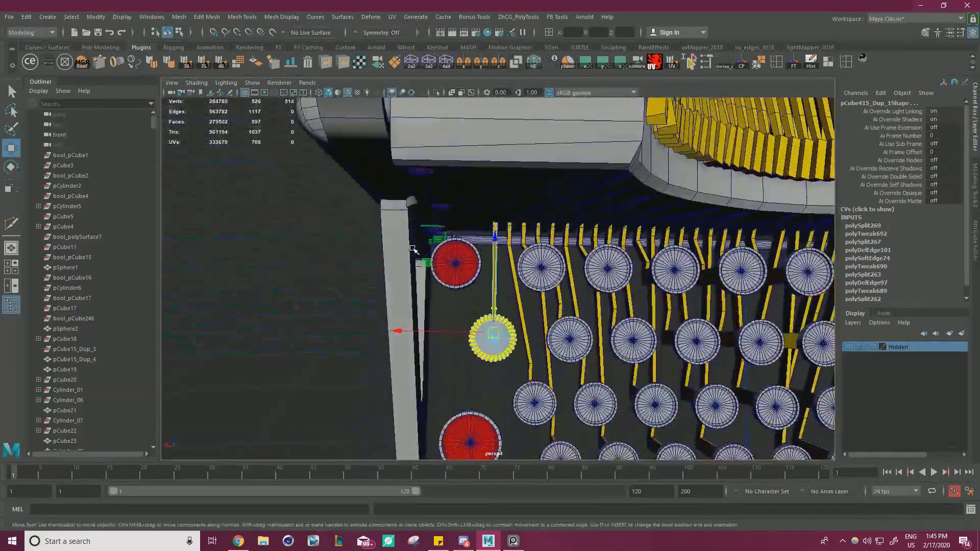
middle_click_drag(412, 249, 369, 212, "alt")
right_click_drag(369, 212, 352, 230, "alt")
- Isolate the leftmost keys of the first, third and fourth rows together with their stems and levers
right_click_drag(273, 228, 315, 224)
left_click(493, 239)
left_click_drag(492, 239, 470, 258, "alt")
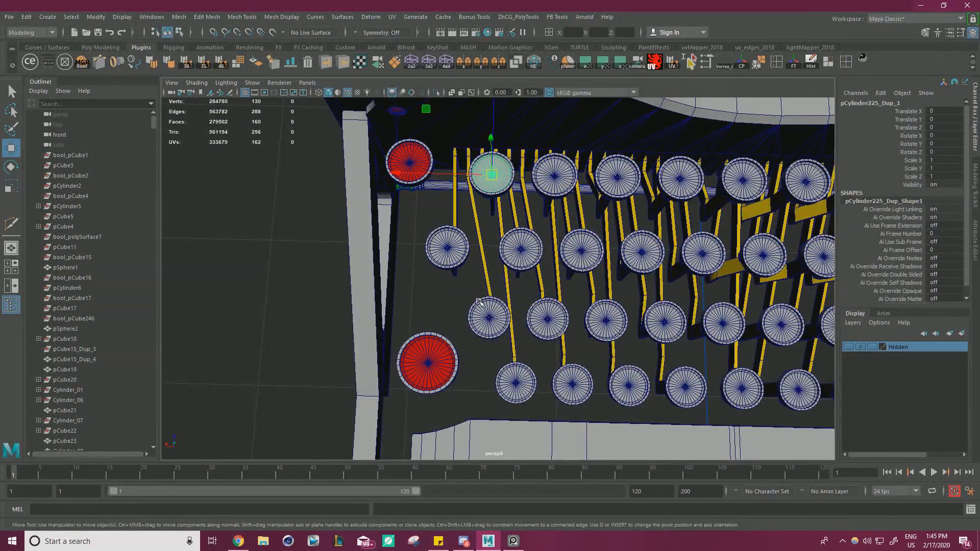
left_click(483, 310, "shift")
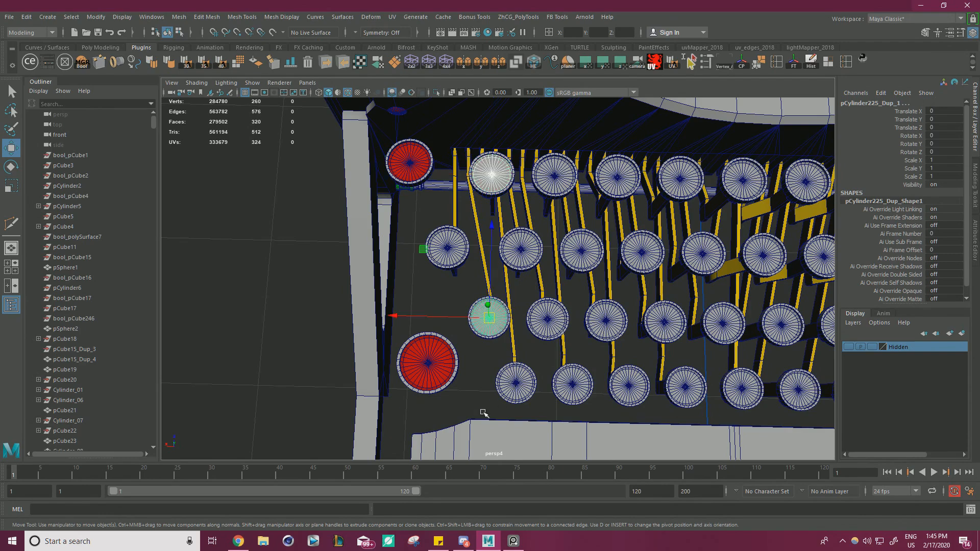
left_click_drag(550, 363, 502, 345)
left_click_drag(498, 343, 485, 350, "alt")
left_click_drag(493, 292, 494, 292, "shift")
middle_click_drag(571, 242, 558, 313, "alt")
scroll(558, 313, "up", 4)
left_click(439, 220, "shift")
scroll(432, 234, "down", 1)
left_click_drag(425, 244, 444, 163, "alt")
left_click(453, 163, "shift")
left_click(454, 187, "shift")
right_click_drag(453, 188, 411, 250, "alt")
left_click(436, 93)
- Select the vertices of the third-row key assembly and the key-side end of its lever
left_click_drag(499, 149, 568, 250, "alt")
left_click(589, 243)
right_click_drag(567, 250, 663, 306, "alt")
middle_click_drag(663, 306, 610, 220, "alt")
left_click_drag(610, 220, 589, 271, "alt")
right_click_drag(589, 271, 564, 289, "alt")
middle_click_drag(565, 289, 535, 303, "alt")
left_click(500, 225)
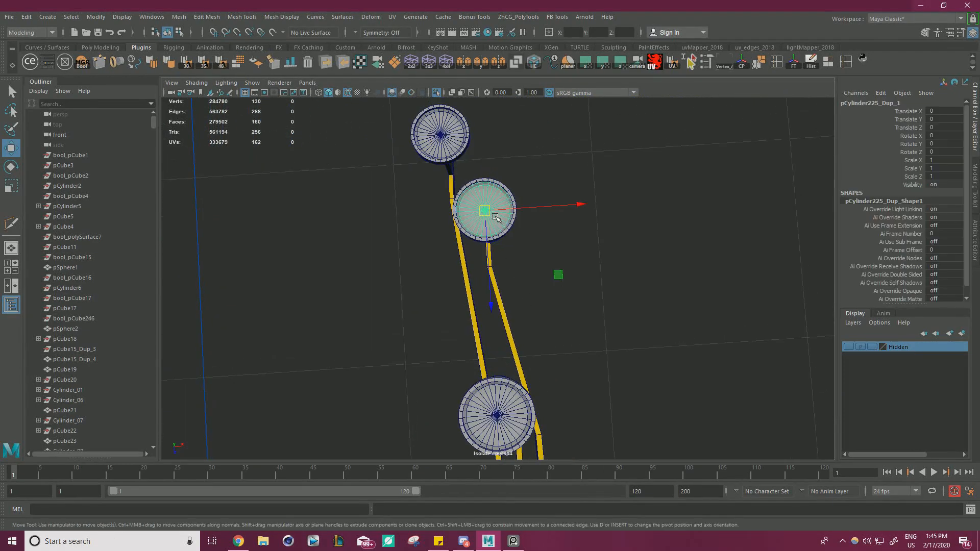
left_click(687, 287)
left_click_drag(487, 177, 486, 176)
right_click_drag(661, 164, 620, 162)
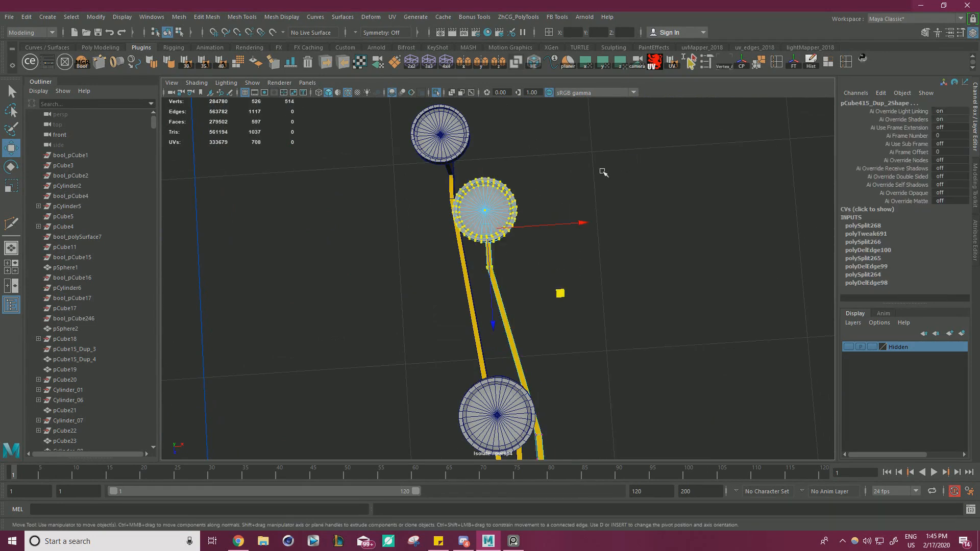
- In wireframe display, snap the pivot to the third-row lever's bend and shift the vertices along X in line with the comb-side end
key("d")
key("4")
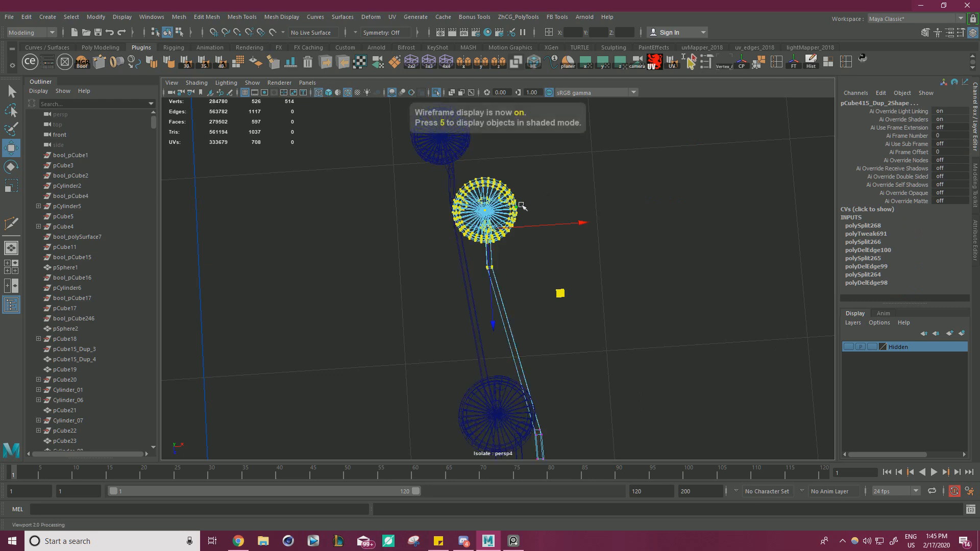
left_click_drag(482, 232, 463, 277)
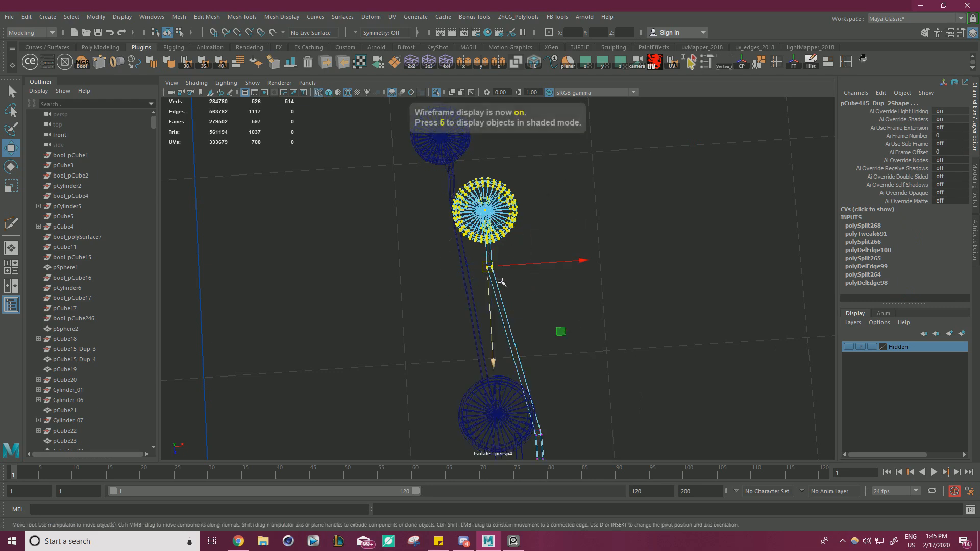
middle_click_drag(569, 286, 558, 240, "alt")
left_click_drag(546, 213, 530, 386)
- Restore the shaded display and delete the leftover edge loops along the straightened third-row lever
left_click_drag(565, 339, 623, 267, "alt")
left_click(329, 93)
mouse_move(323, 99)
left_mouse_down("alt")
mouse_move(401, 175)
mouse_move(285, 132)
mouse_move(214, 135)
mouse_move(351, 174)
mouse_move(352, 162)
left_mouse_up("alt")
right_click_drag(352, 163, 679, 309, "alt")
right_click_drag(551, 247, 550, 221)
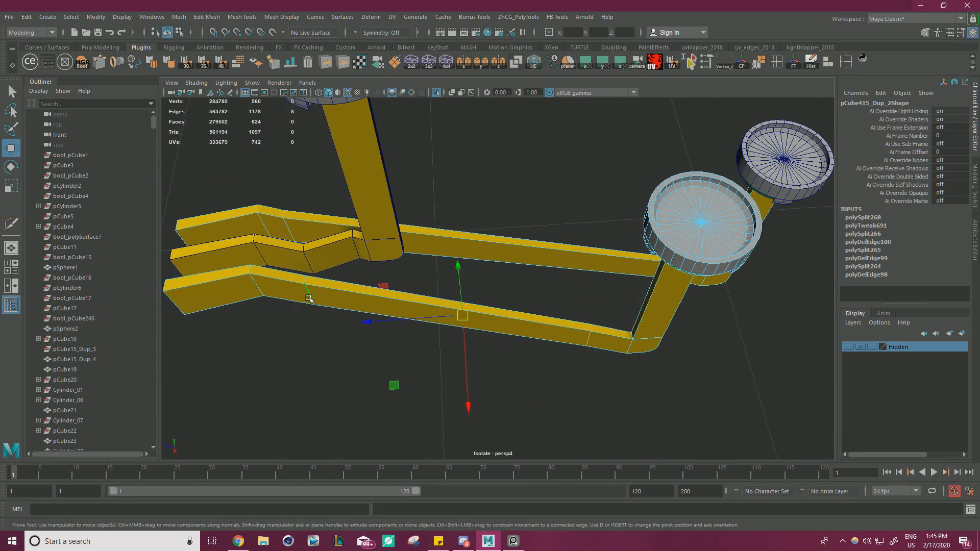
key("Delete")
left_click_drag(309, 299, 495, 220, "alt")
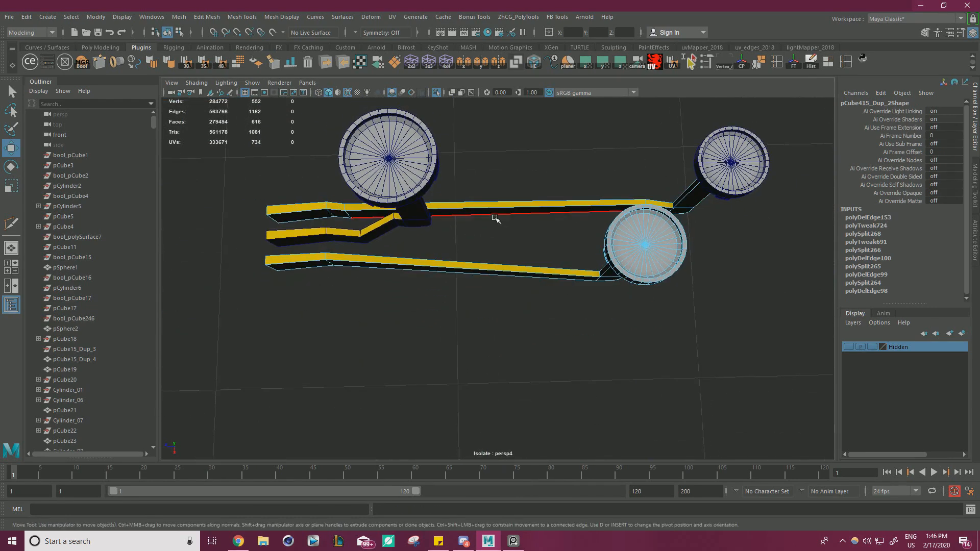
- Select the vertices of the first-row key assembly and the key-side end of its lever
right_click_drag(527, 168, 550, 163)
left_click(547, 164)
left_click(392, 169)
left_click_drag(392, 169, 440, 179, "alt")
right_click_drag(440, 178, 467, 209, "alt")
left_click_drag(411, 140, 411, 139)
left_click_drag(557, 165, 568, 208, "ctrl")
left_click_drag(495, 200, 530, 214, "alt")
right_click_drag(525, 217, 490, 221)
- In wireframe display, snap the pivot to the first-row lever's bend and shift the vertices along X in line with the comb-side end
left_click_drag(505, 236, 564, 255, "alt")
key("4")
key("d")
key("v")
left_click_drag(487, 284, 574, 256)
- Return to shaded display and remove the unneeded edge loops from the first-row key's lever
right_click_drag(574, 256, 655, 210, "alt")
mouse_move(602, 280)
left_mouse_down("alt")
mouse_move(530, 307)
mouse_move(498, 286)
mouse_move(547, 307)
mouse_move(532, 287)
left_mouse_up("alt")
key("5")
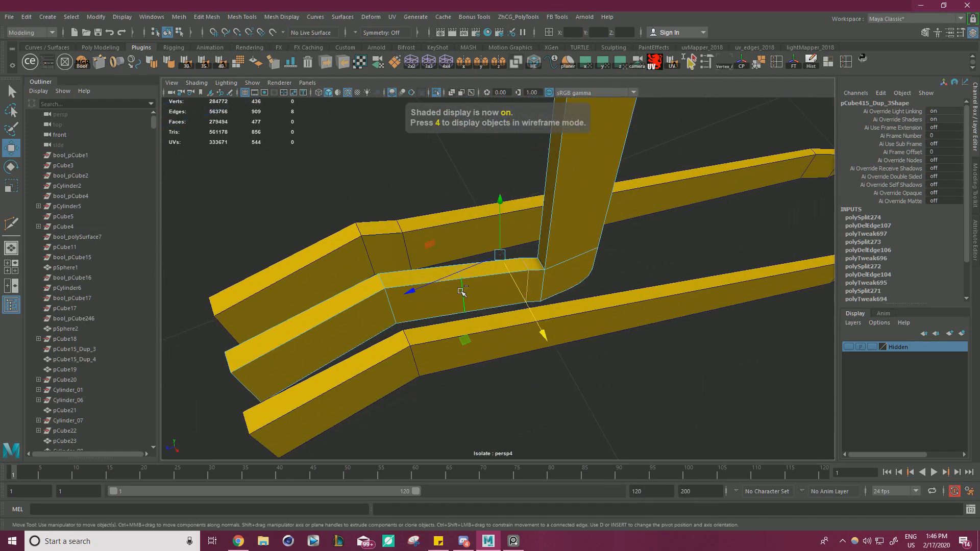
key("Delete")
left_click_drag(461, 292, 533, 209, "alt")
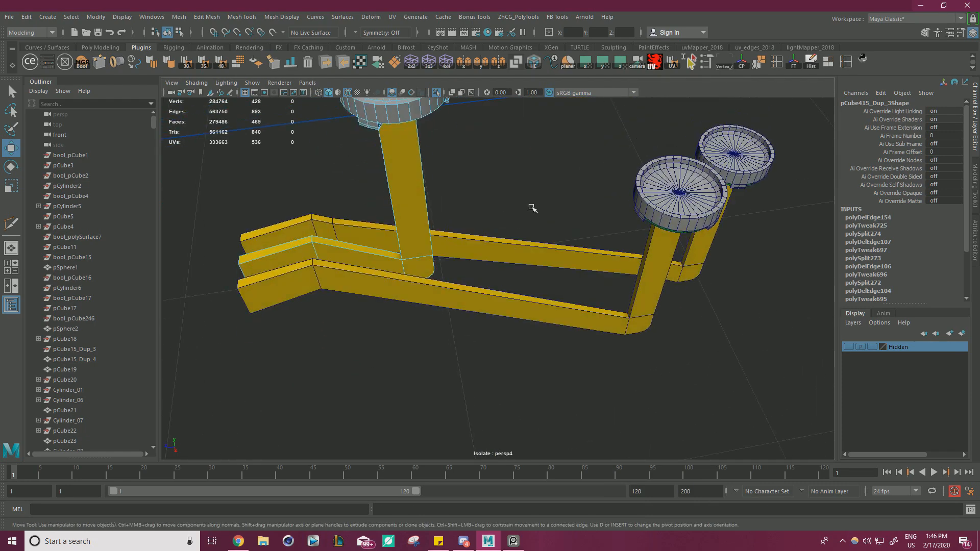
key("F8")
- Select the vertices of the fourth-row key assembly and the key-side end of its lever
left_click_drag(565, 245, 492, 217, "alt")
right_click_drag(492, 216, 590, 294, "alt")
right_click_drag(565, 247, 525, 249)
right_click_drag(549, 250, 519, 260, "alt")
left_click_drag(519, 220, 547, 254, "alt")
right_click_drag(548, 180, 621, 181)
left_click(659, 298)
left_click_drag(727, 311, 496, 125)
right_click_drag(690, 220, 633, 214)
left_click_drag(623, 276, 622, 303, "alt")
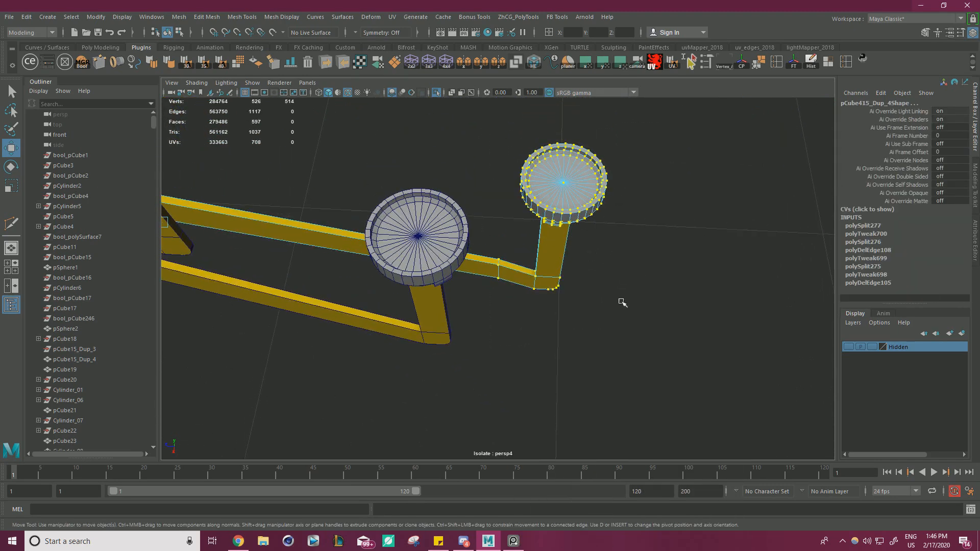
- Snap the pivot to the fourth-row lever's bend and shift the selected vertices along X in line with the comb-side end
left_click_drag(474, 128, 521, 219)
right_click_drag(521, 219, 523, 235, "alt")
key("d")
key("v")
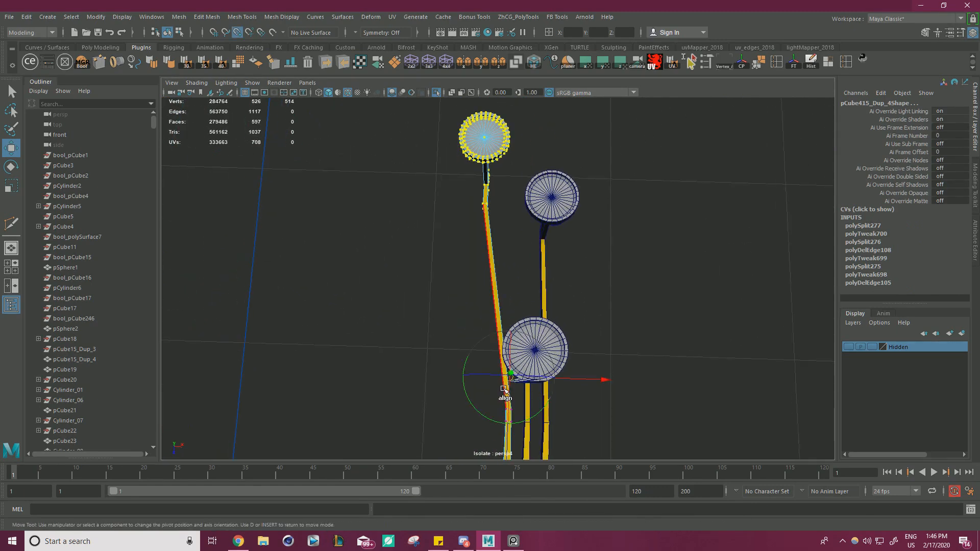
left_click_drag(509, 380, 427, 199)
key("v")
left_click_drag(509, 205, 508, 414)
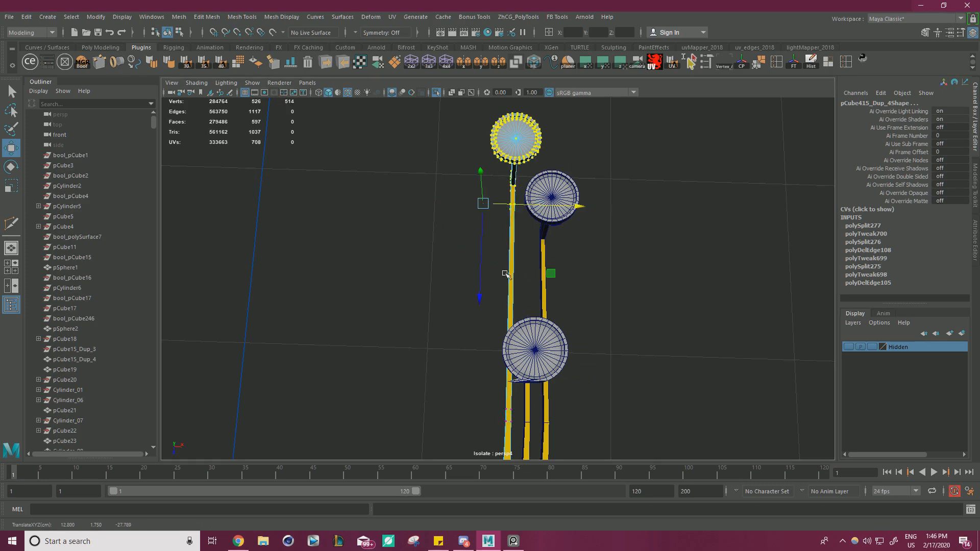
- Delete the two unneeded edge loops at the ends of the fourth-row lever's straight section
scroll(503, 287, "up", 6)
key("d")
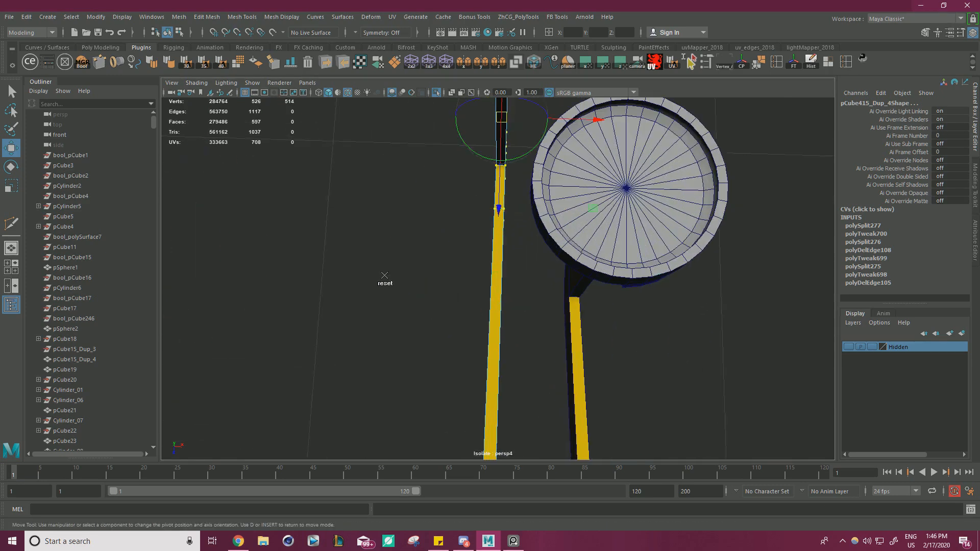
right_click_drag(500, 212, 492, 186)
left_click_drag(419, 299, 503, 237, "alt")
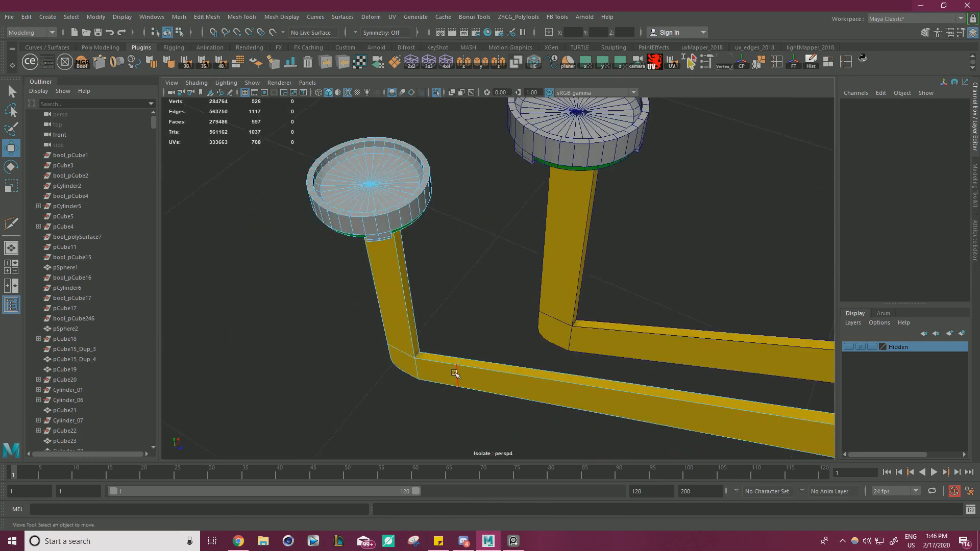
double_click(456, 374)
left_click_drag(456, 374, 635, 349, "alt")
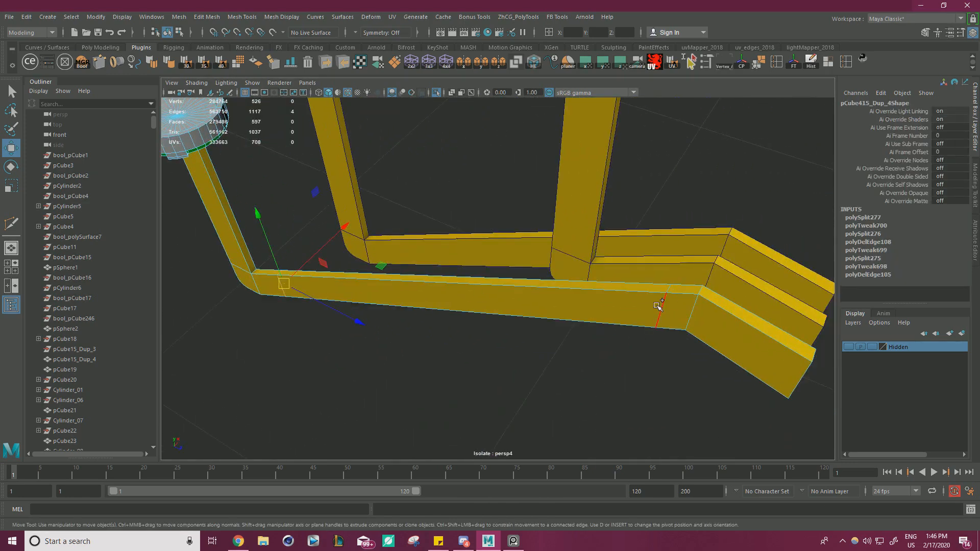
key("ctrl+Delete")
scroll(407, 286, "down", 5)
left_click_drag(407, 286, 488, 252, "alt")
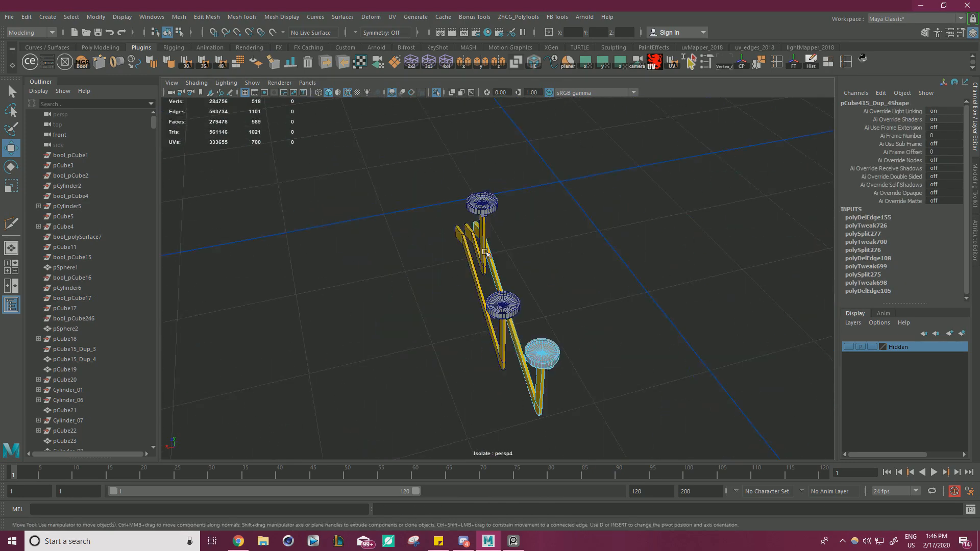
- Return to object selection and leave isolation to show the full keyboard
right_click_drag(595, 212, 619, 195)
left_click(436, 93)
left_click_drag(529, 139, 556, 196, "alt")
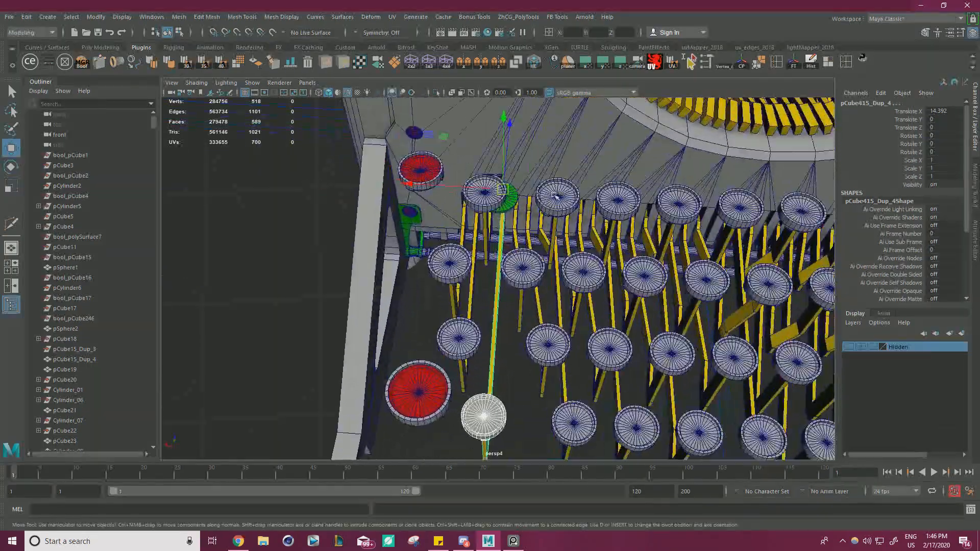
middle_click_drag(526, 210, 521, 256, "alt")
scroll(521, 257, "up", 5)
- Shift the offset green disc along X to centre it under the leftmost first-row key, at Translate X 15.192
left_click(530, 218)
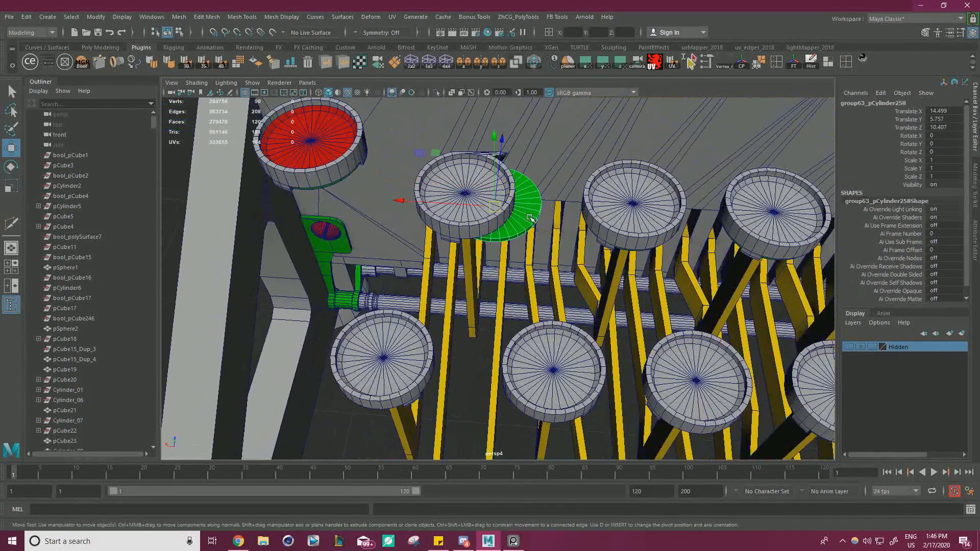
key("f")
scroll(654, 258, "down", 4)
left_click_drag(485, 393, 414, 269, "alt")
scroll(457, 266, "up", 2)
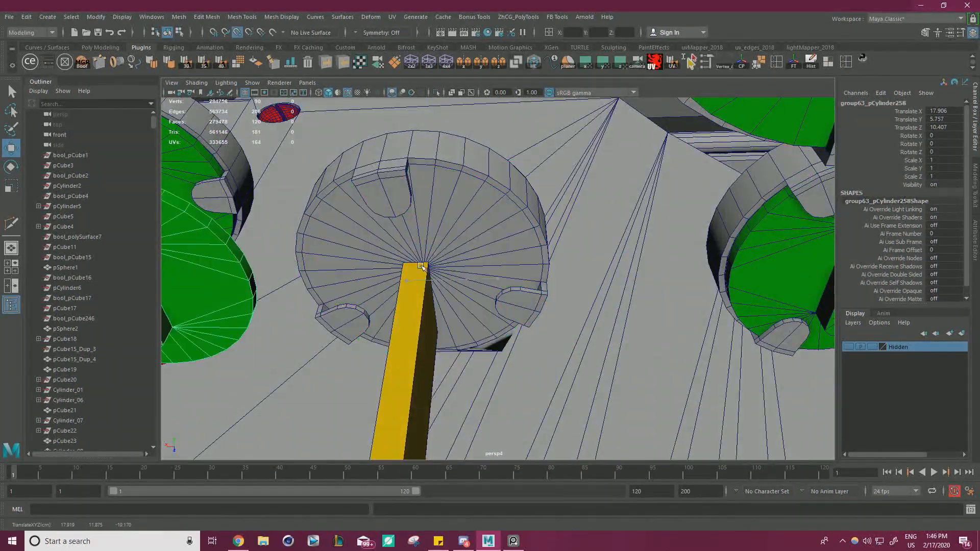
key("ctrl+z")
left_click_drag(533, 244, 510, 358, "alt")
scroll(526, 340, "up", 5)
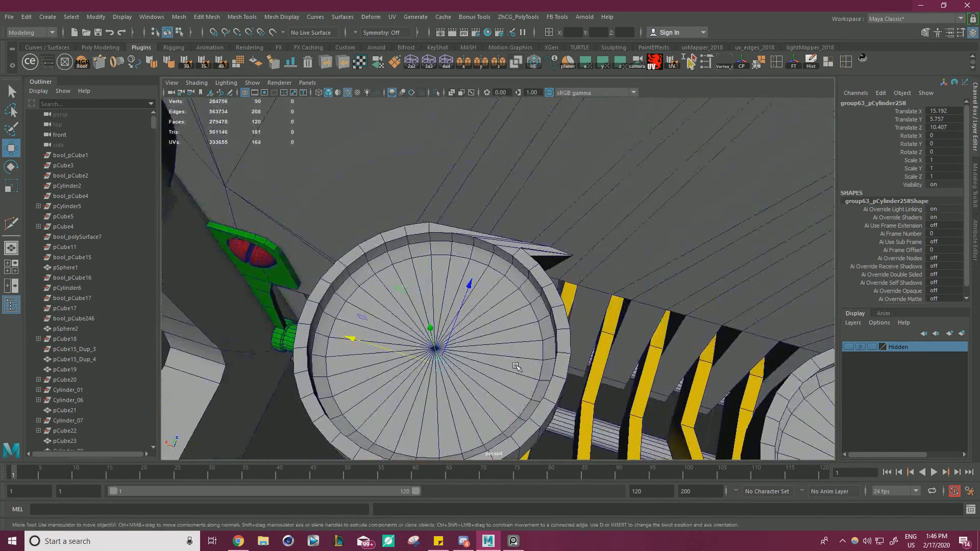
- Move the displaced rim vertices of the leftmost first-row key's ring back toward its round outline
left_click(581, 238)
right_click_drag(581, 238, 536, 230)
mouse_move(587, 255)
left_mouse_down("alt")
mouse_move(548, 231)
mouse_move(546, 212)
left_mouse_up("alt")
left_click_drag(603, 342, 551, 236)
left_click_drag(554, 232, 498, 201, "alt")
left_click_drag(644, 225, 620, 331, "alt")
middle_click_drag(620, 332, 657, 209)
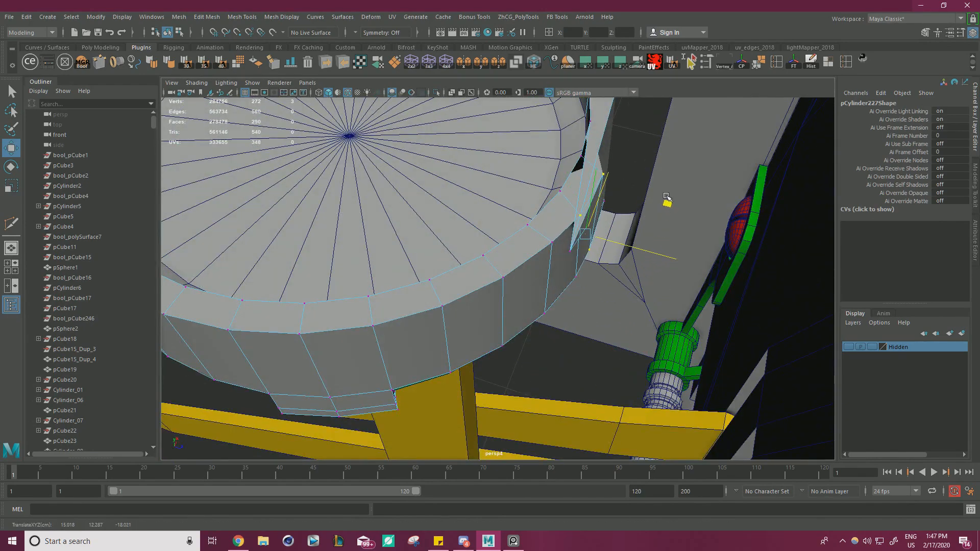
left_click_drag(662, 189, 545, 194, "alt")
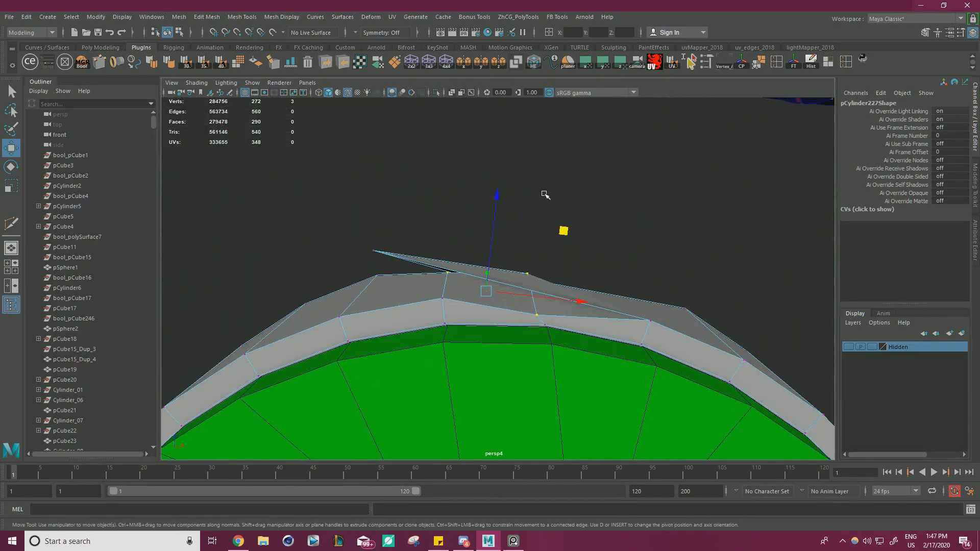
middle_click_drag(565, 233, 575, 225)
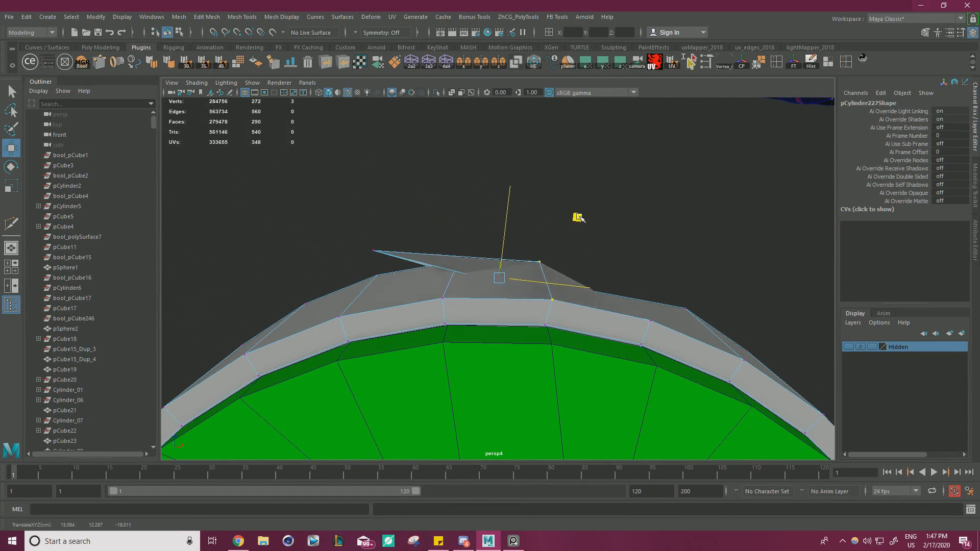
- Move the stray outer vertex back into the ring's curve, snap it in line with the vertex below, and return to object selection
left_click_drag(363, 218, 380, 245)
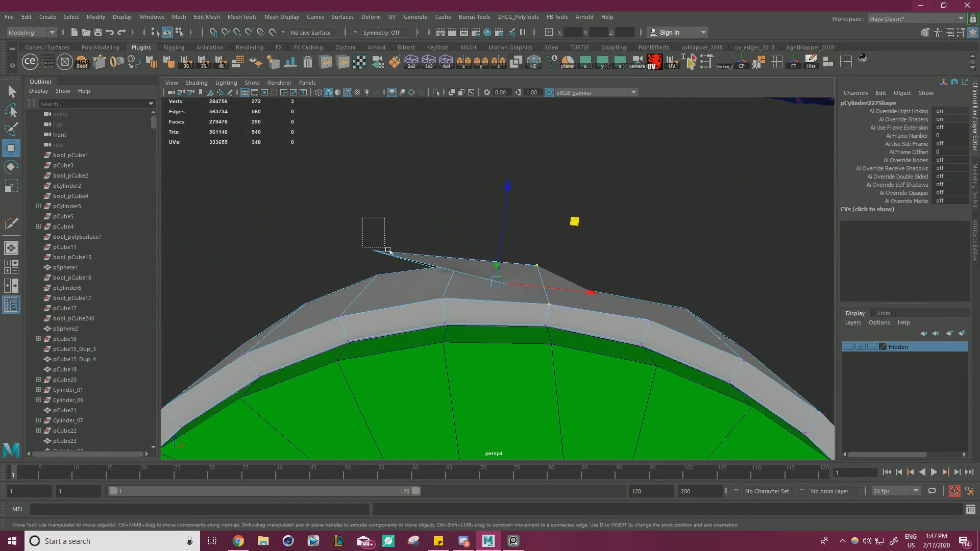
middle_click_drag(449, 191, 670, 214)
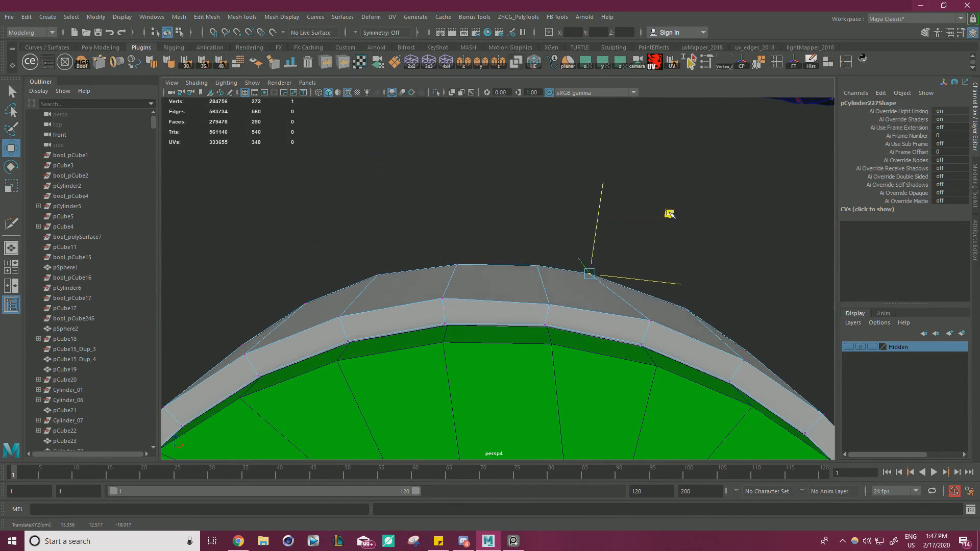
left_click_drag(681, 225, 672, 318, "alt")
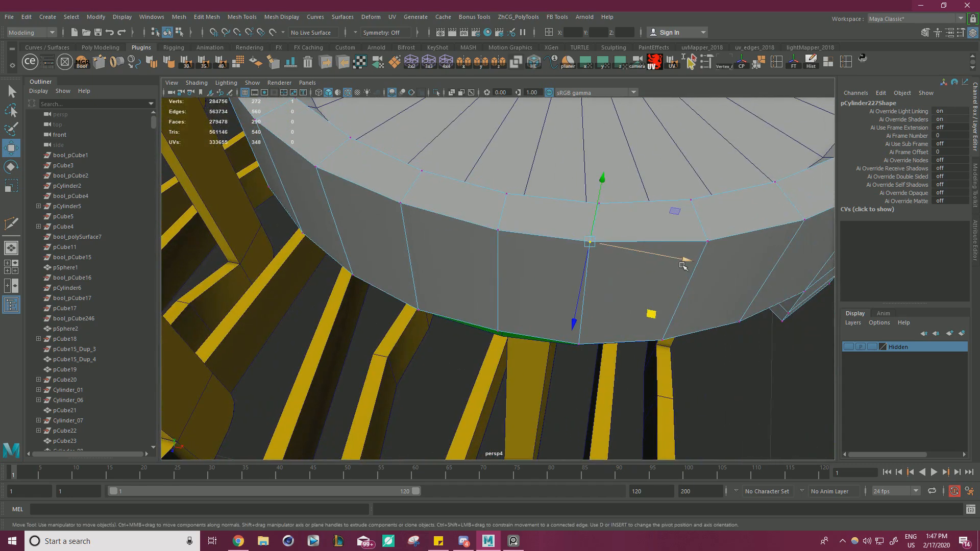
middle_click_drag(682, 259, 579, 346)
key("v")
left_click_drag(587, 327, 583, 347)
right_click_drag(601, 321, 479, 277, "alt")
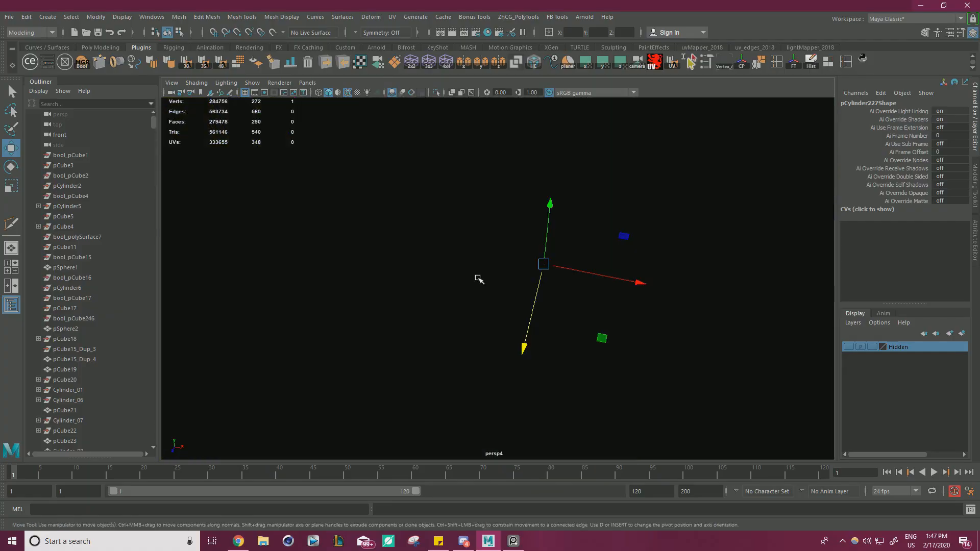
left_click_drag(480, 278, 378, 286, "alt")
right_click_drag(572, 230, 460, 204, "alt")
left_click_drag(526, 179, 444, 209, "alt")
right_click_drag(310, 183, 348, 175)
left_click(348, 185)
- Delete the separate cap discs of the four keys in the second column
middle_click_drag(455, 205, 369, 210, "alt")
right_click_drag(369, 211, 447, 236, "alt")
middle_click_drag(448, 236, 495, 231, "alt")
left_click(475, 343)
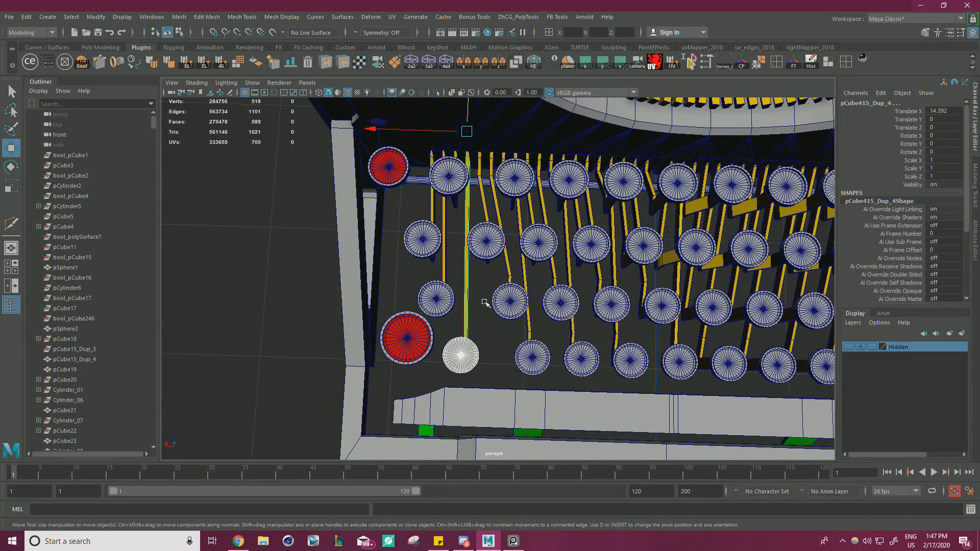
left_click(492, 270)
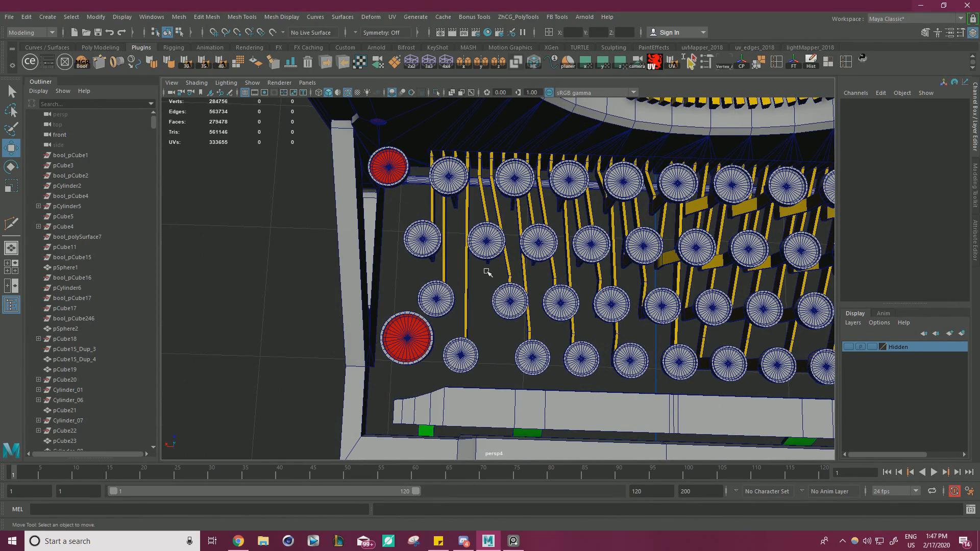
left_click(516, 179)
left_click(487, 240, "shift")
left_click(510, 300, "shift")
left_click(533, 358, "shift")
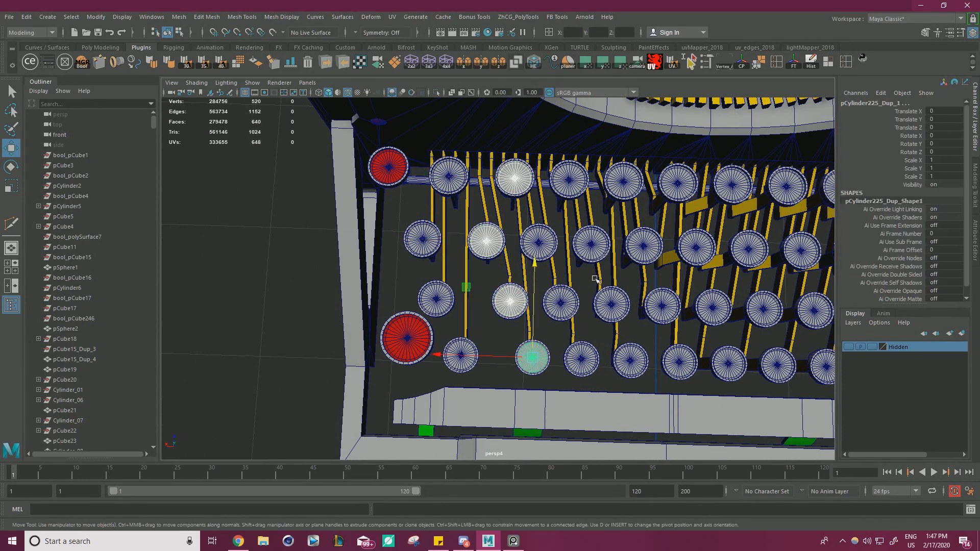
key("Delete")
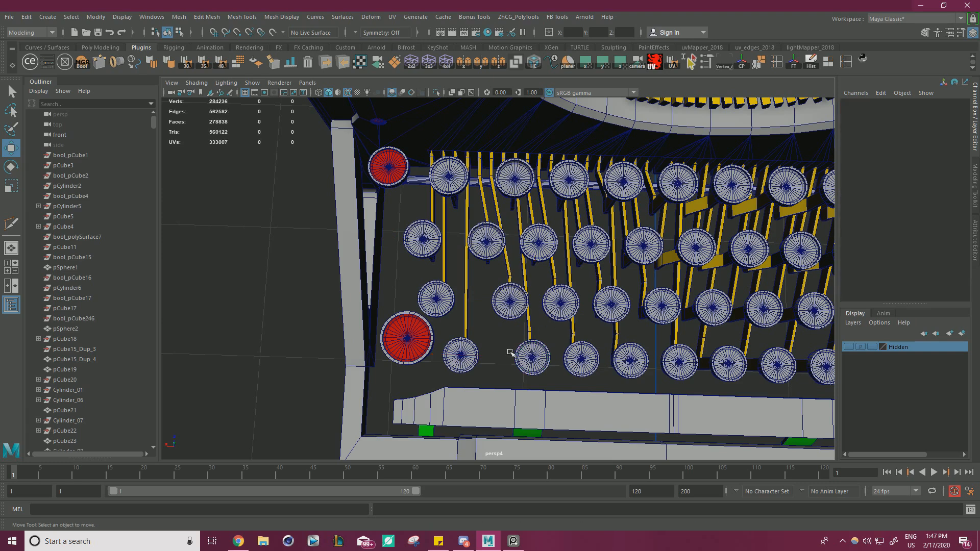
- Delete the second column's four key assemblies together with their rings, stems and bent levers
left_click(529, 361)
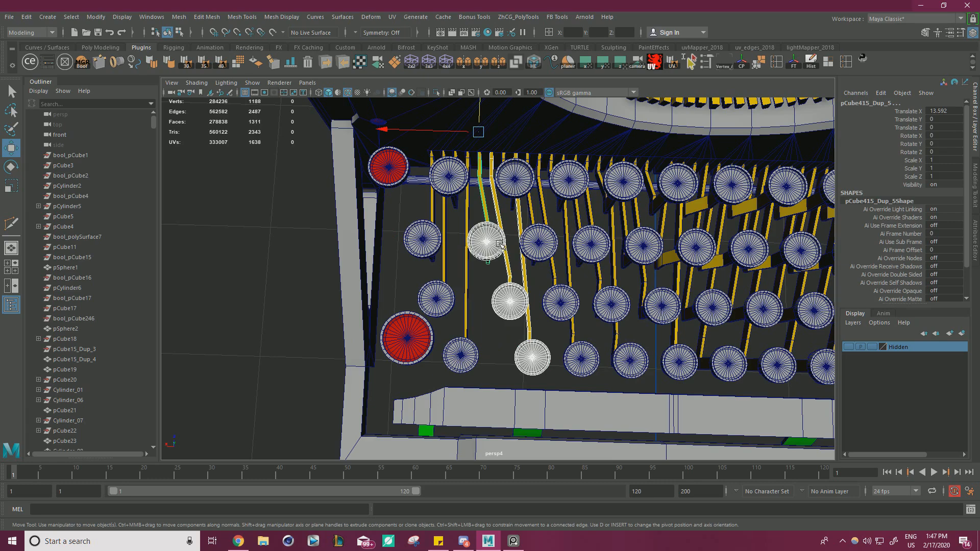
scroll(513, 212, "up", 8)
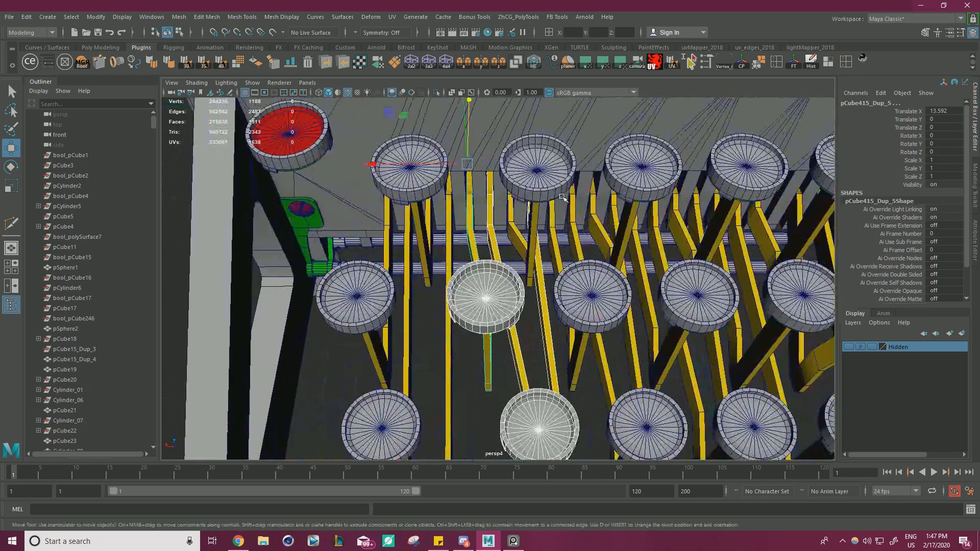
left_click(539, 194)
key("Delete")
left_click(536, 178)
key("Delete")
- Select the leftmost column's four complete key assemblies with their straight levers, leaving the cross rail out of the selection
scroll(528, 275, "down", 5)
left_click_drag(434, 237, 509, 330, "alt")
middle_click_drag(471, 235, 472, 265, "alt")
right_click_drag(473, 266, 528, 292, "alt")
left_click_drag(492, 286, 431, 244, "shift")
middle_click_drag(440, 205, 427, 263, "alt")
right_click_drag(427, 263, 510, 306, "alt")
left_click_drag(504, 245, 504, 245, "shift")
right_click_drag(504, 246, 459, 239, "alt")
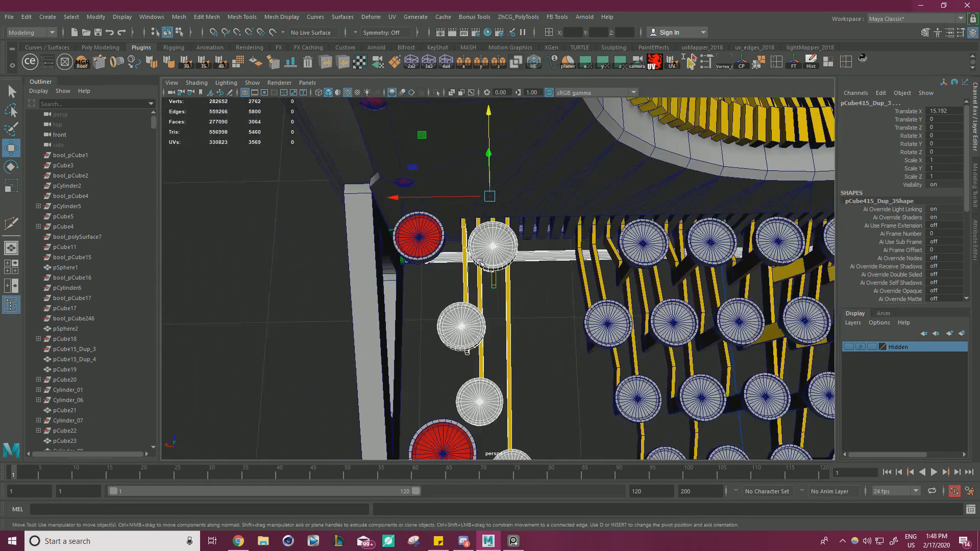
left_click(542, 262, "ctrl")
left_click_drag(540, 260, 509, 267, "alt")
key("4")
right_click_drag(509, 267, 460, 255, "alt")
mouse_move(459, 255)
left_mouse_down("alt")
mouse_move(409, 226)
mouse_move(460, 273)
left_mouse_up("alt")
key("5")
right_click_drag(556, 256, 646, 281, "alt")
middle_click_drag(454, 239, 513, 277, "alt")
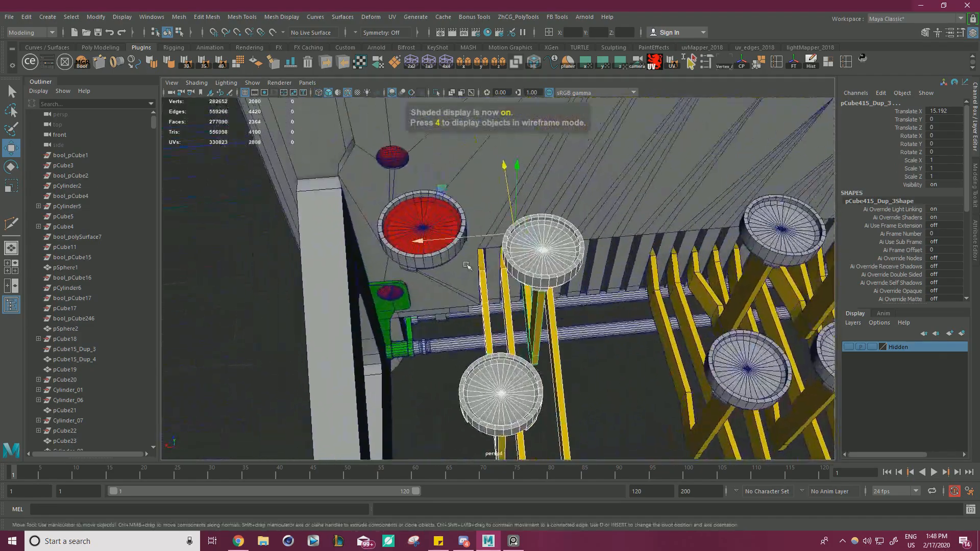
- Snap the selection's pivot to the lever end at the comb, duplicate the assemblies, and place the copy in the second column's slots
right_click_drag(513, 276, 557, 280, "alt")
key("d")
left_click_drag(512, 254, 548, 246, "alt")
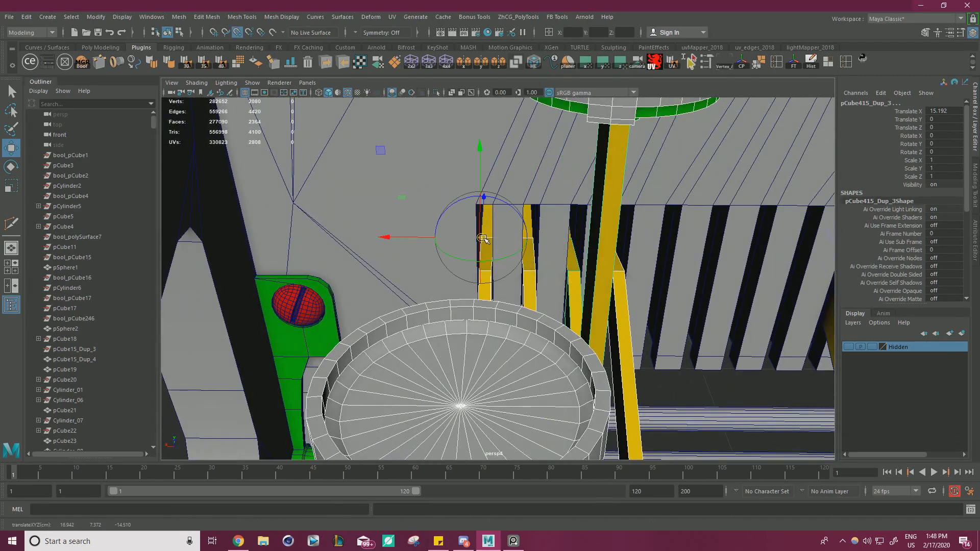
left_click_drag(512, 254, 539, 251, "alt")
key("ctrl+d")
left_click_drag(306, 218, 506, 259)
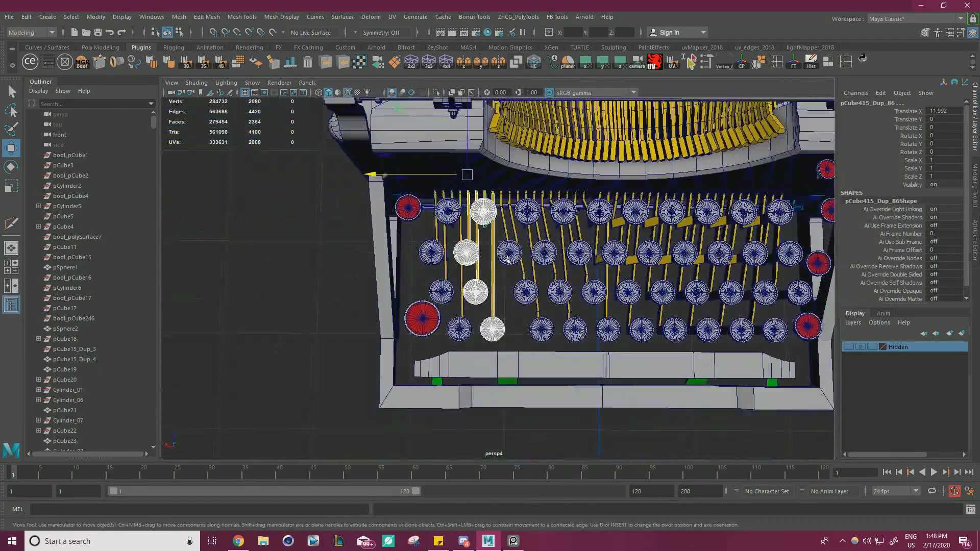
- Check the duplicated second key column in the four-view layout and the perspective view, and clear the selection
key("space")
key("space")
right_click_drag(437, 201, 705, 266, "alt")
middle_click_drag(705, 266, 611, 264, "alt")
key("space")
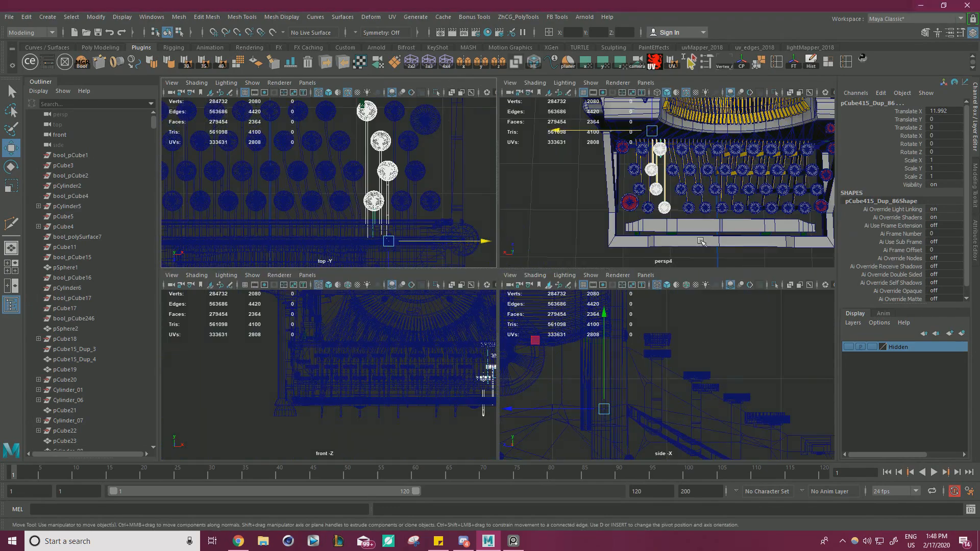
key("space")
middle_click_drag(556, 286, 546, 239, "alt")
mouse_move(546, 239)
right_mouse_down("alt")
mouse_move(490, 239)
mouse_move(544, 242)
right_mouse_up("alt")
middle_click_drag(543, 241, 569, 300, "alt")
right_click_drag(239, 208, 266, 191)
left_click(266, 191)
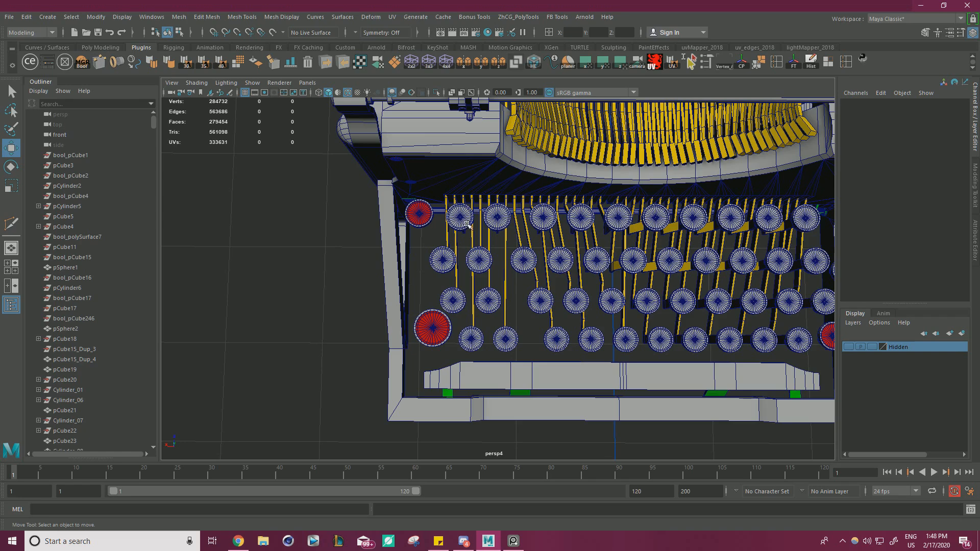
- Delete the third column's four key assemblies together with their bent levers
scroll(509, 231, "up", 2)
left_click(445, 201)
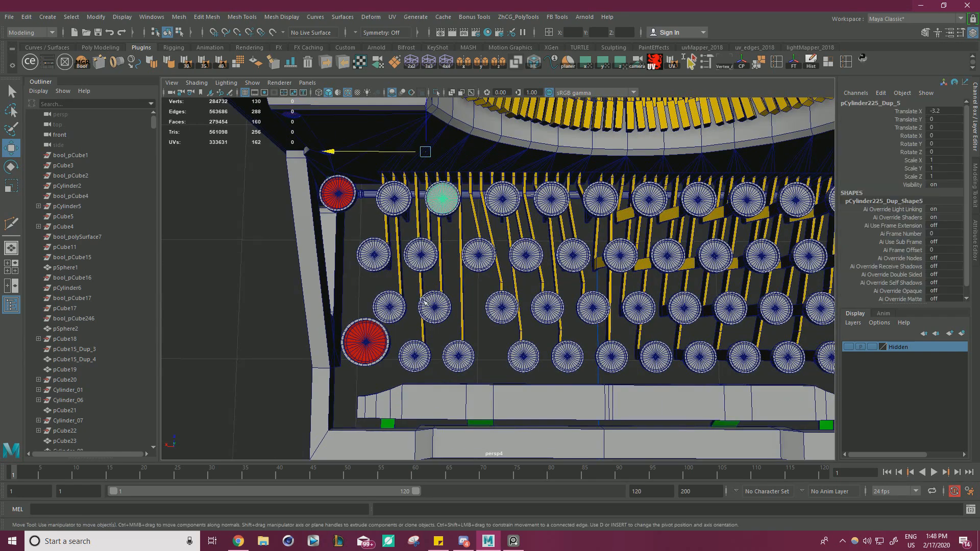
left_click(503, 199)
left_click(478, 254, "shift")
left_click(502, 307, "shift")
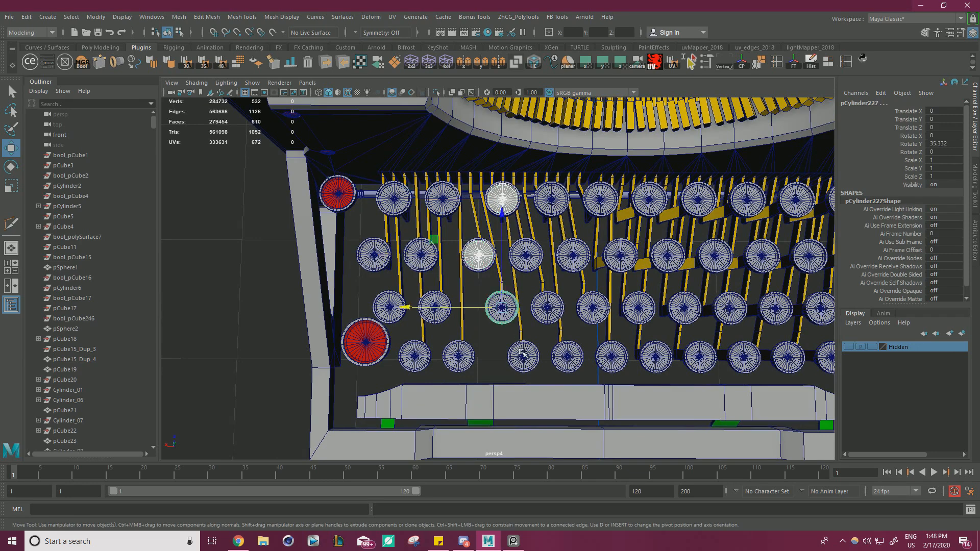
left_click(523, 357, "shift")
left_click(520, 334)
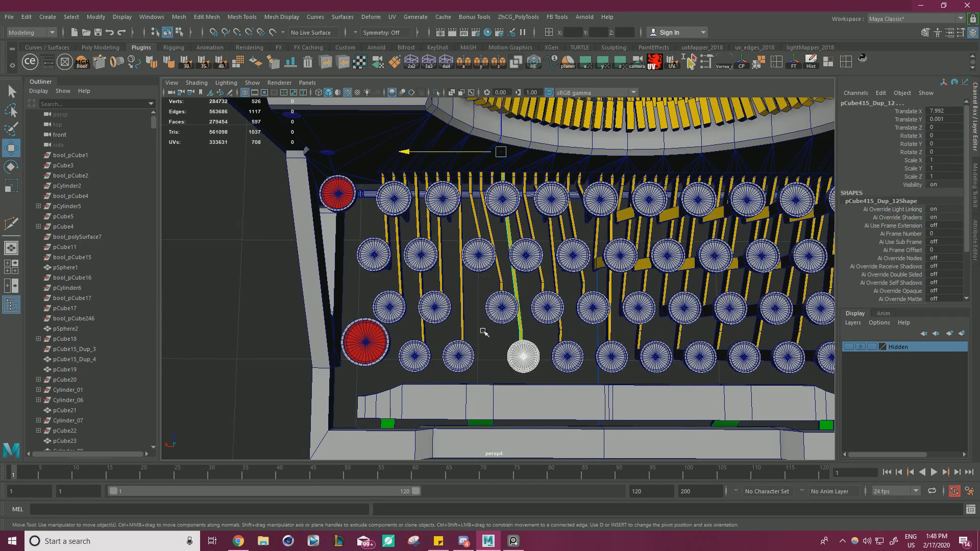
left_click(503, 291, "shift")
left_click(483, 237, "shift")
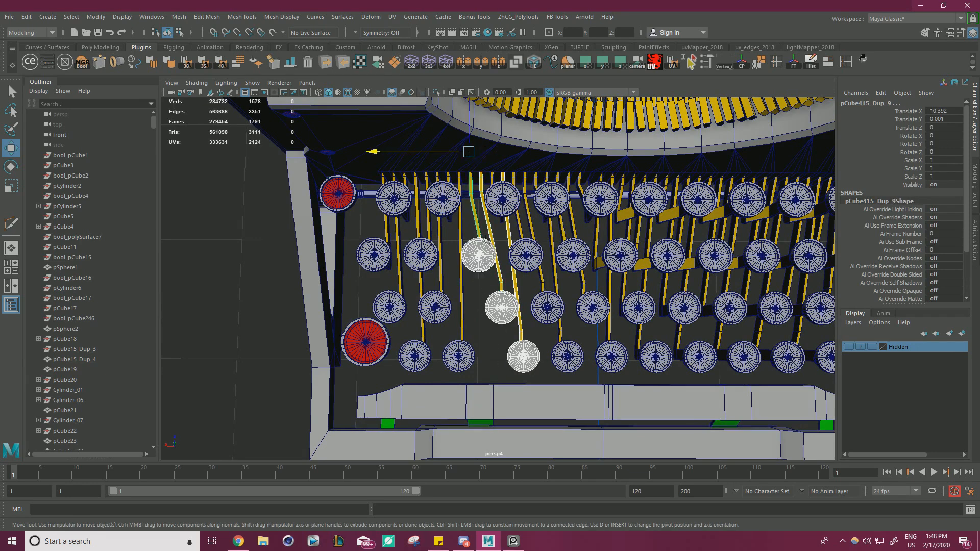
key("Delete")
left_click(508, 211)
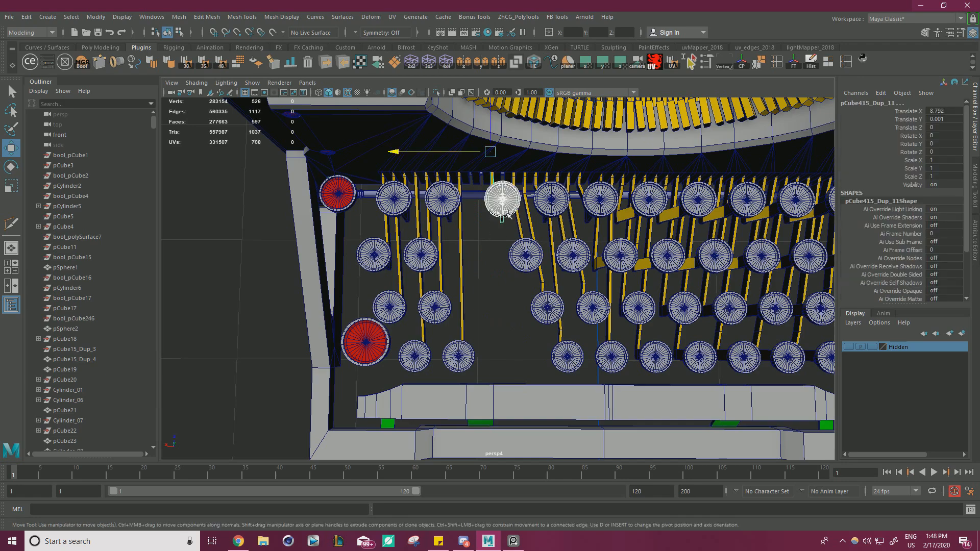
key("Delete")
- Select the four complete key assemblies of the second column together with their straight levers
middle_click_drag(500, 278, 517, 261, "alt")
left_click_drag(501, 295, 505, 300, "alt")
middle_click_drag(505, 300, 528, 298, "alt")
left_click(494, 340)
left_click(469, 286, "shift")
left_click_drag(469, 286, 497, 259, "alt")
scroll(496, 256, "up", 3)
mouse_move(482, 299)
left_mouse_down("alt")
mouse_move(477, 283)
mouse_move(479, 296)
left_mouse_up("alt")
left_click(473, 258, "shift")
scroll(510, 265, "up", 3)
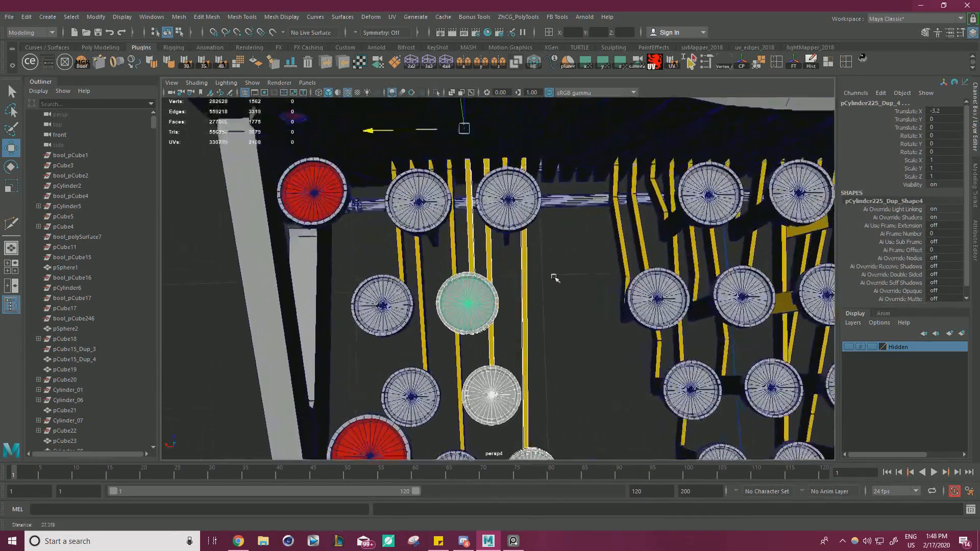
scroll(513, 220, "down", 3)
left_click_drag(512, 224, 502, 236, "shift")
- Duplicate the selected key column and align the copy's levers with the third column's comb slots
key("ctrl+d")
middle_click_drag(502, 235, 583, 236)
scroll(592, 204, "up", 4)
left_click_drag(594, 201, 539, 212, "alt")
middle_click_drag(502, 231, 485, 233)
right_click_drag(561, 223, 403, 237, "alt")
left_click_drag(403, 237, 390, 284, "alt")
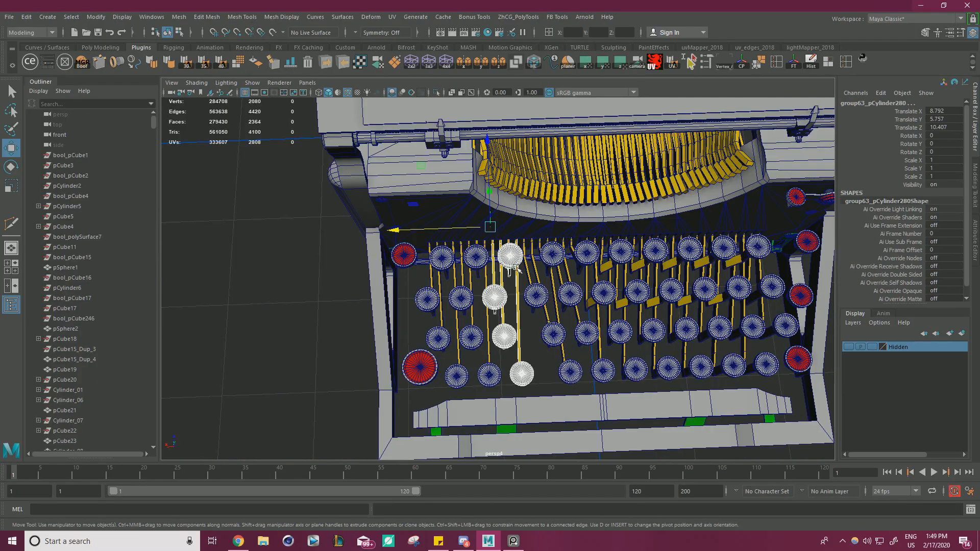
scroll(522, 270, "up", 5)
left_click_drag(524, 277, 443, 282, "alt")
right_click_drag(443, 282, 470, 291, "alt")
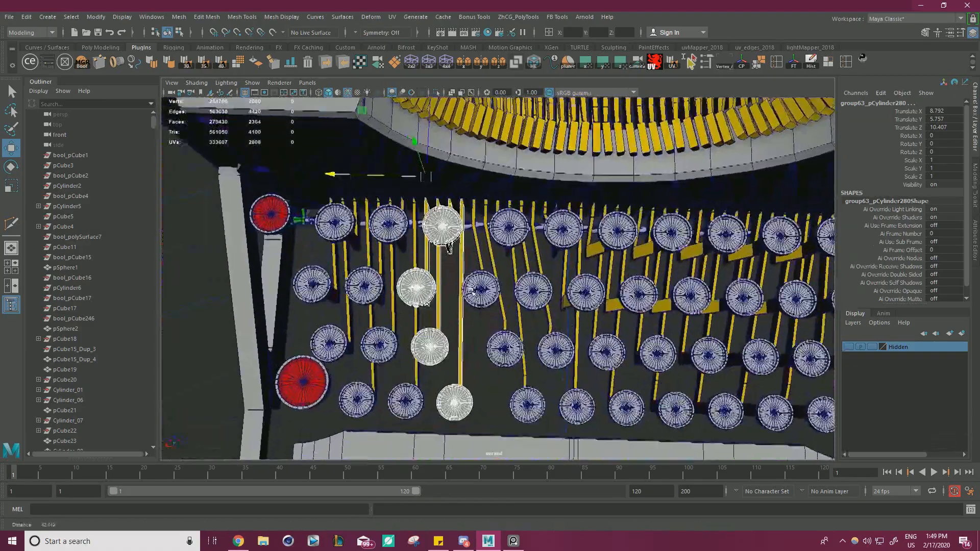
- Delete the fourth column's four key assemblies together with their bent levers
right_click_drag(450, 249, 457, 250, "alt")
left_click(509, 221)
left_click(480, 290, "shift")
left_click(507, 352, "shift")
left_click(523, 406, "shift")
left_click_drag(505, 406, 493, 387, "alt")
left_click_drag(529, 358, 475, 342)
left_click_drag(475, 342, 493, 313)
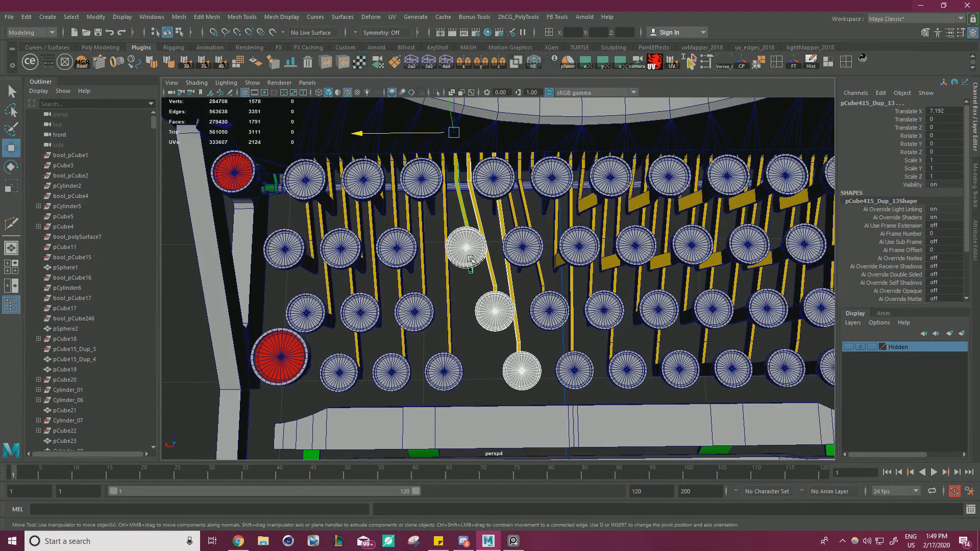
key("Delete")
left_click_drag(495, 223, 494, 223, "alt")
left_click(492, 223)
key("Delete")
- Select the third column's four key assemblies with their caps, stems and straight levers
middle_click_drag(481, 294, 528, 243, "alt")
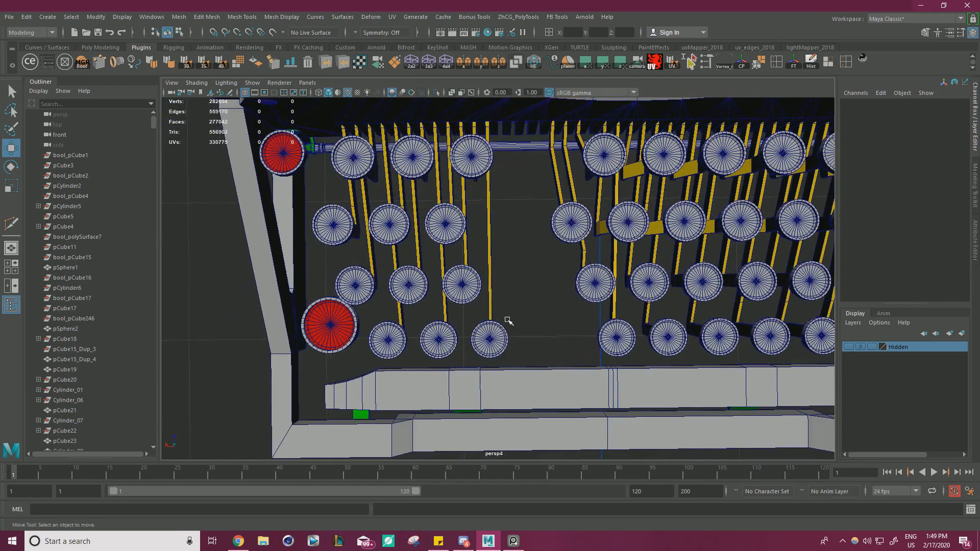
left_click_drag(508, 327, 479, 306)
left_click_drag(465, 274, 466, 275, "shift")
middle_click_drag(468, 257, 503, 269, "alt")
left_click_drag(503, 269, 498, 221, "alt")
left_click(484, 249, "shift")
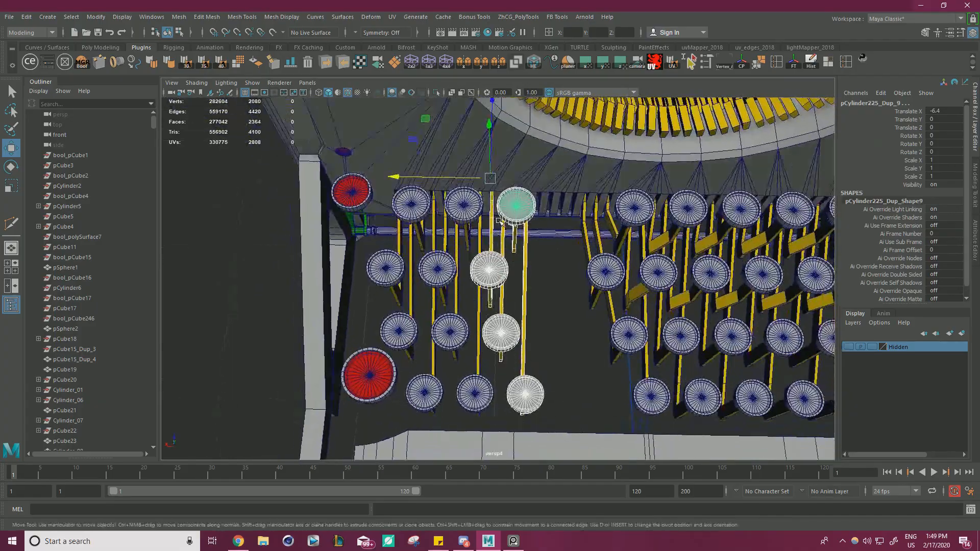
- Duplicate the selected key column and snap the copy sideways into the fourth column's comb slots
key("ctrl+d")
middle_click_drag(501, 221, 581, 221)
left_click_drag(581, 220, 566, 204, "alt")
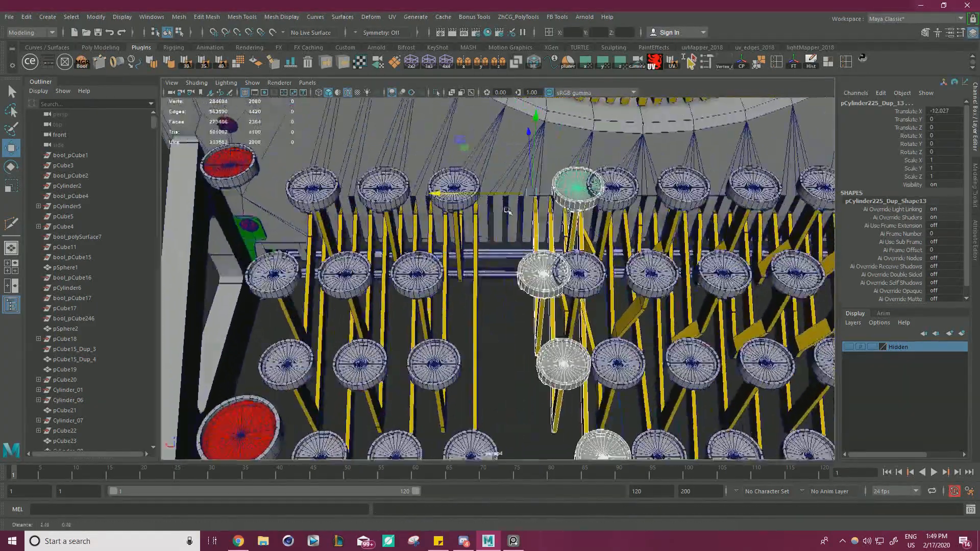
right_click_drag(565, 204, 573, 218, "alt")
left_click_drag(572, 218, 572, 205, "alt")
middle_click_drag(572, 205, 615, 197, "alt")
key("v")
left_click_drag(481, 215, 469, 215)
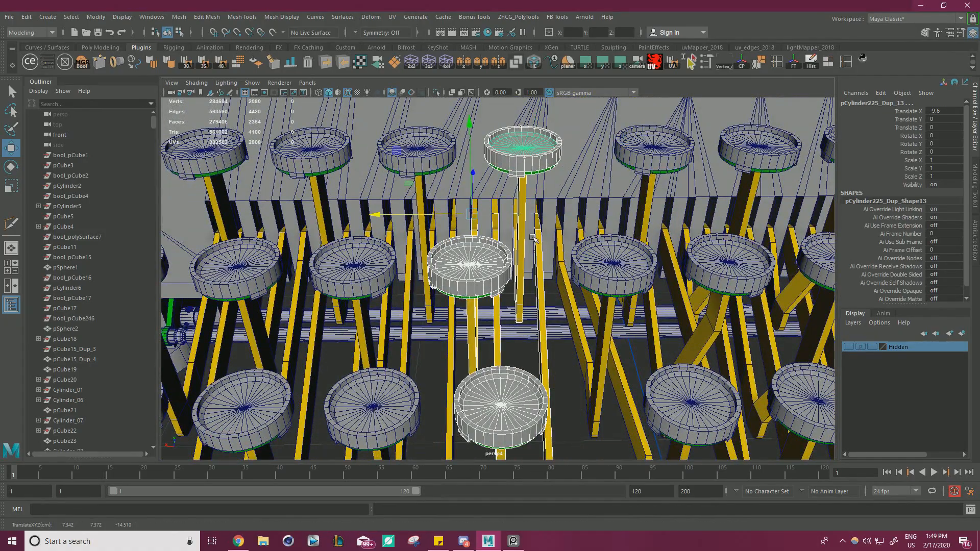
- Delete the upper three key assemblies of the fifth column together with their levers
right_click_drag(533, 238, 476, 231, "alt")
left_click_drag(476, 231, 478, 274, "alt")
middle_click_drag(478, 275, 419, 263, "alt")
left_click_drag(418, 263, 416, 266, "alt")
right_click_drag(416, 266, 461, 296, "alt")
middle_click_drag(461, 296, 476, 291, "alt")
right_click_drag(476, 291, 491, 321, "alt")
left_click(495, 316)
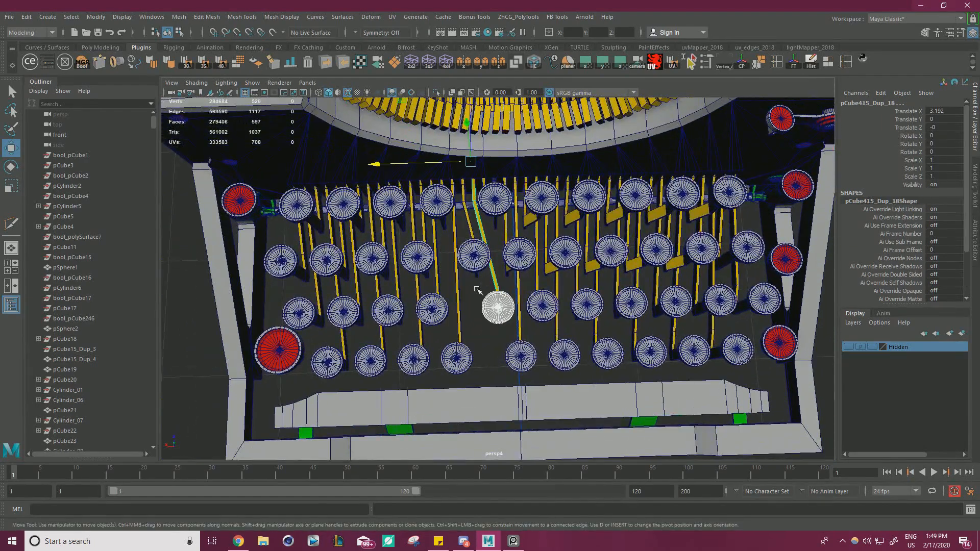
left_click_drag(495, 247, 505, 217, "alt")
left_click(503, 214, "shift")
key("Delete")
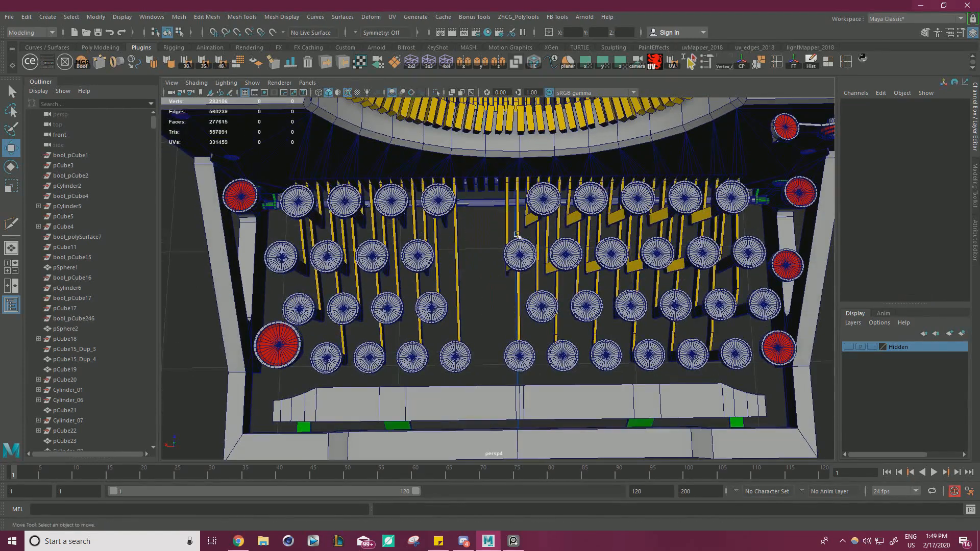
- Isolate the combined lever mesh, delete the faces of the fifth column's bottom-row lever, and leave isolation
middle_click_drag(534, 289, 535, 266, "alt")
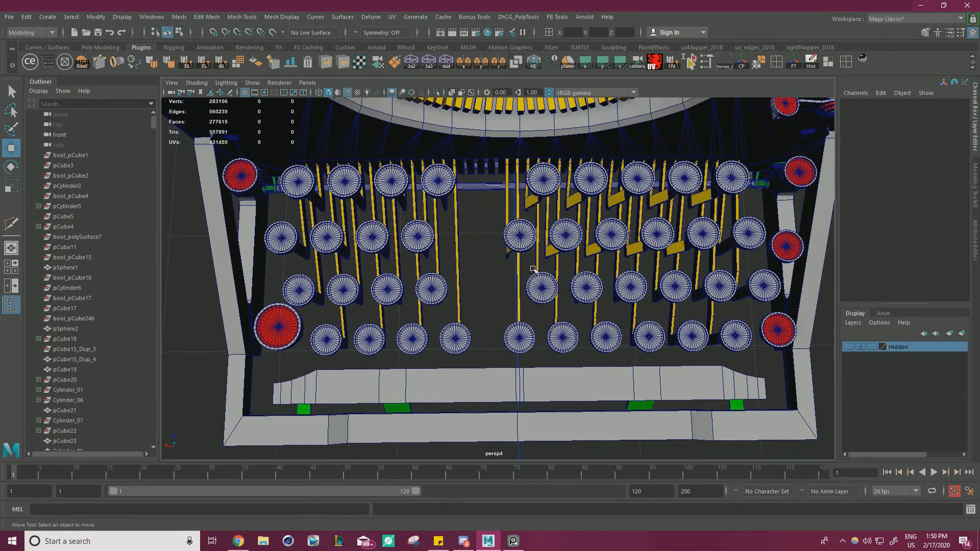
left_click(517, 335)
left_click_drag(516, 335, 526, 271, "alt")
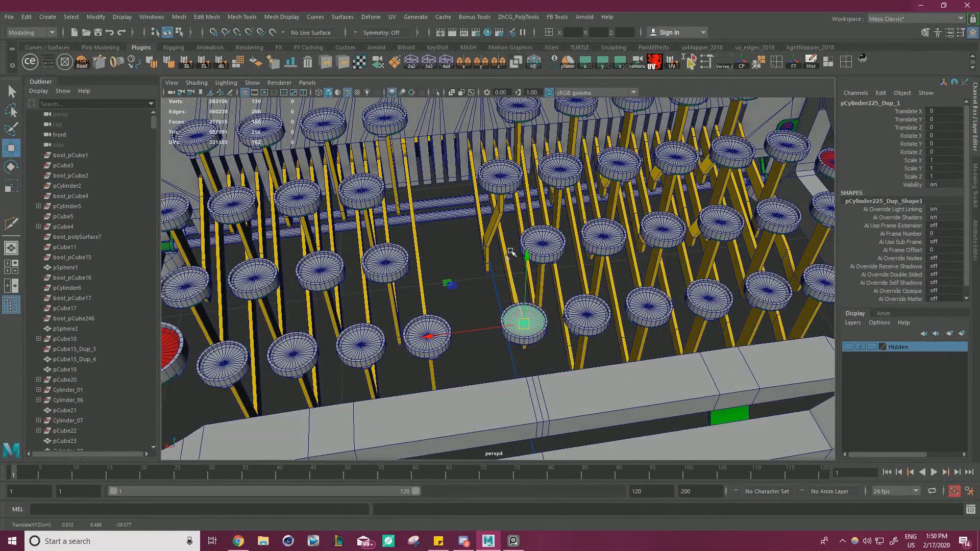
left_click(502, 236)
left_click(437, 94)
left_click_drag(512, 156, 589, 181, "alt")
right_click_drag(588, 181, 588, 210)
left_click_drag(441, 194, 715, 270)
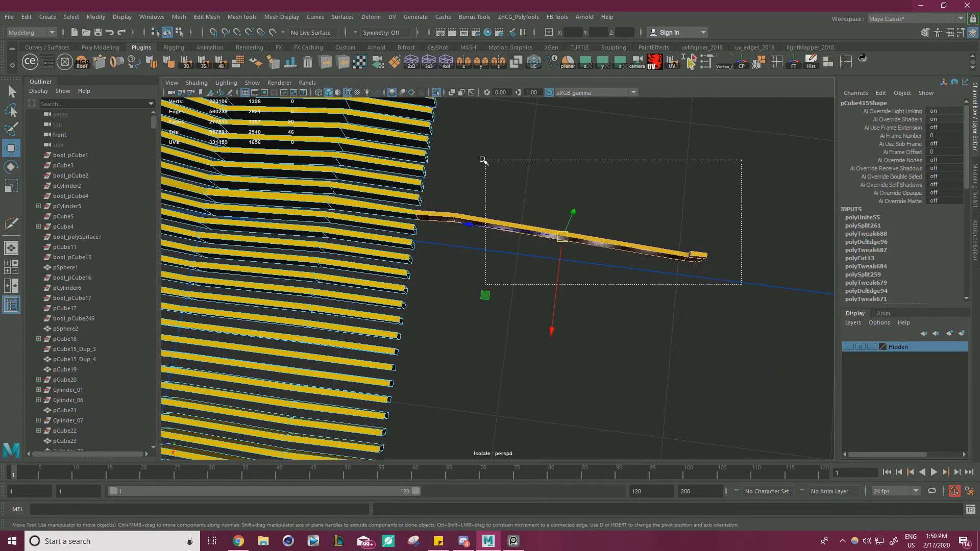
key("Delete")
right_click_drag(449, 154, 445, 139)
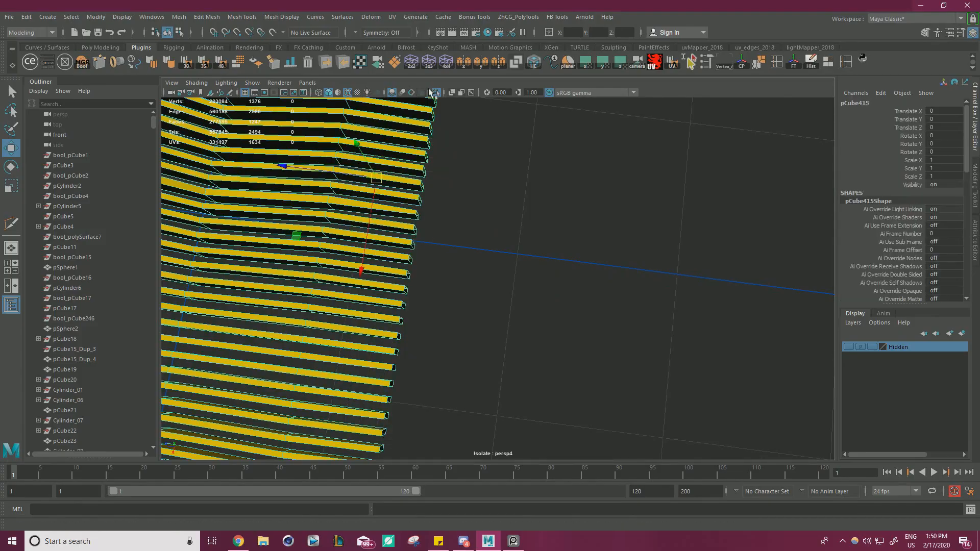
left_click(436, 92)
- Delete the remaining bottom-row key of the fifth column
left_click_drag(512, 179, 403, 202, "alt")
right_click_drag(404, 201, 387, 223, "alt")
middle_click_drag(387, 223, 369, 198, "alt")
mouse_move(511, 336)
left_mouse_down()
mouse_move(542, 365)
mouse_move(499, 355)
mouse_move(496, 344)
left_mouse_up()
key("Delete")
- Select the fourth column's four key assemblies together with their straight levers
middle_click_drag(496, 344, 506, 331, "alt")
right_click_drag(505, 330, 516, 331, "alt")
middle_click_drag(517, 332, 532, 304, "alt")
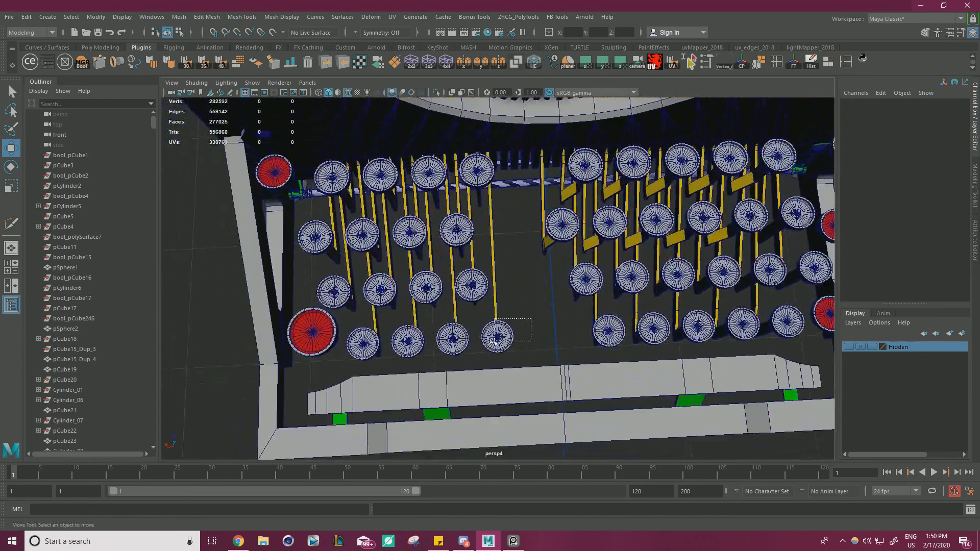
left_click_drag(494, 341, 493, 342)
right_click_drag(493, 342, 523, 311, "alt")
left_click(466, 296, "shift")
middle_click_drag(456, 257, 462, 289, "alt")
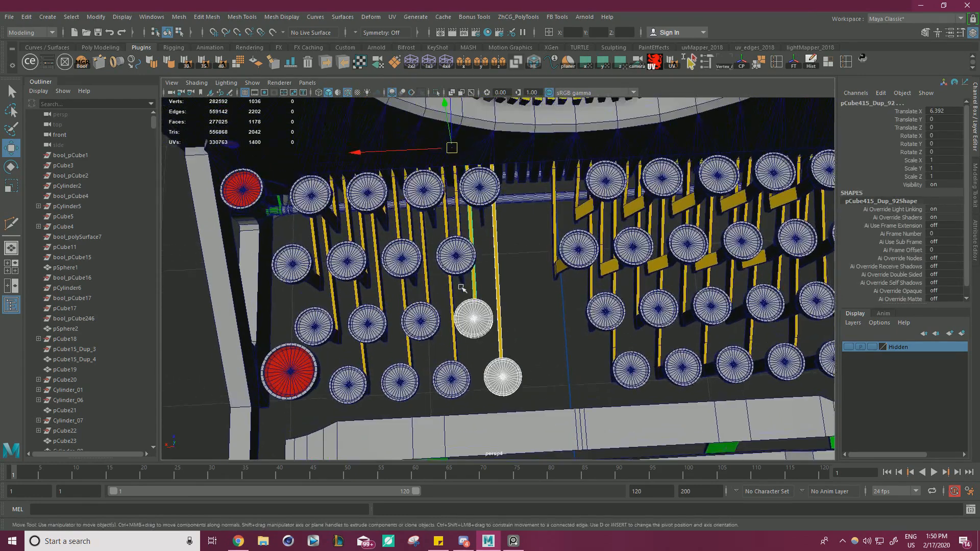
left_click(462, 262, "shift")
left_click_drag(480, 235, 514, 193, "alt")
- Duplicate the selected key column and snap the copy sideways into the fifth column's comb slots
key("ctrl+d")
scroll(512, 193, "up", 5)
key("v")
left_click_drag(419, 180, 513, 181)
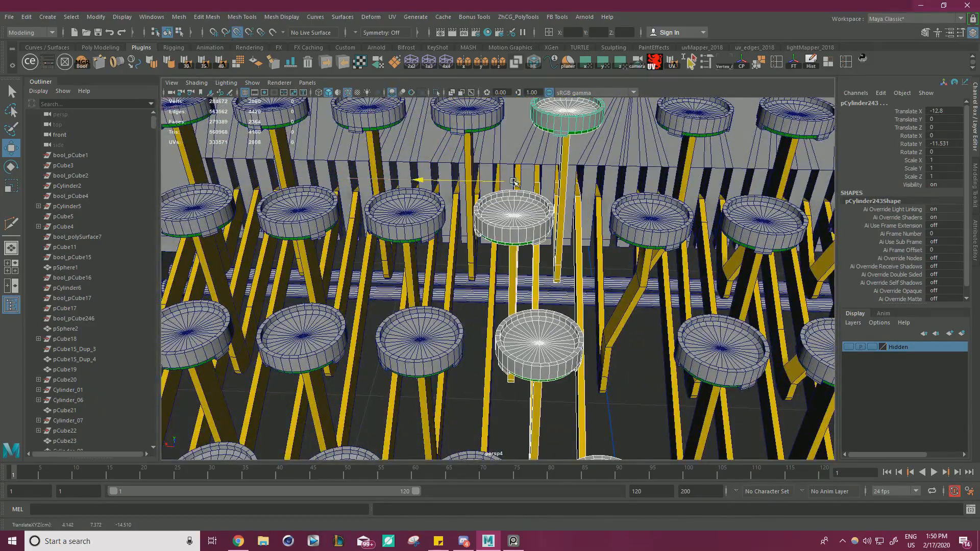
- Delete the sixth column's four key assemblies together with their levers
scroll(632, 248, "down", 6)
middle_click_drag(559, 240, 512, 221, "alt")
left_click_drag(511, 220, 477, 249, "alt")
middle_click_drag(477, 249, 489, 230, "alt")
left_click_drag(489, 230, 513, 250, "alt")
middle_click_drag(513, 250, 482, 255, "alt")
scroll(481, 255, "up", 4)
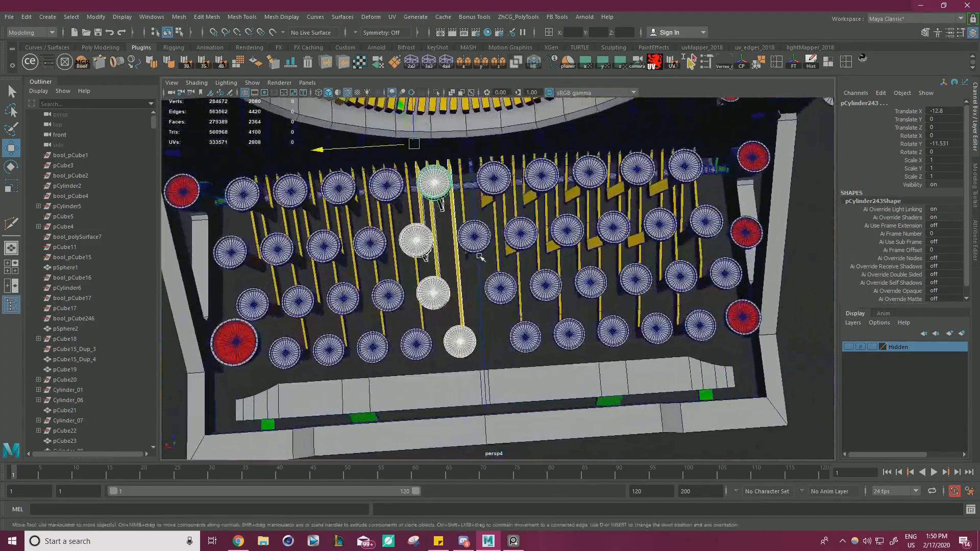
left_click_drag(534, 342, 536, 340)
left_click_drag(494, 305, 504, 289, "shift")
left_click_drag(498, 284, 486, 219, "alt")
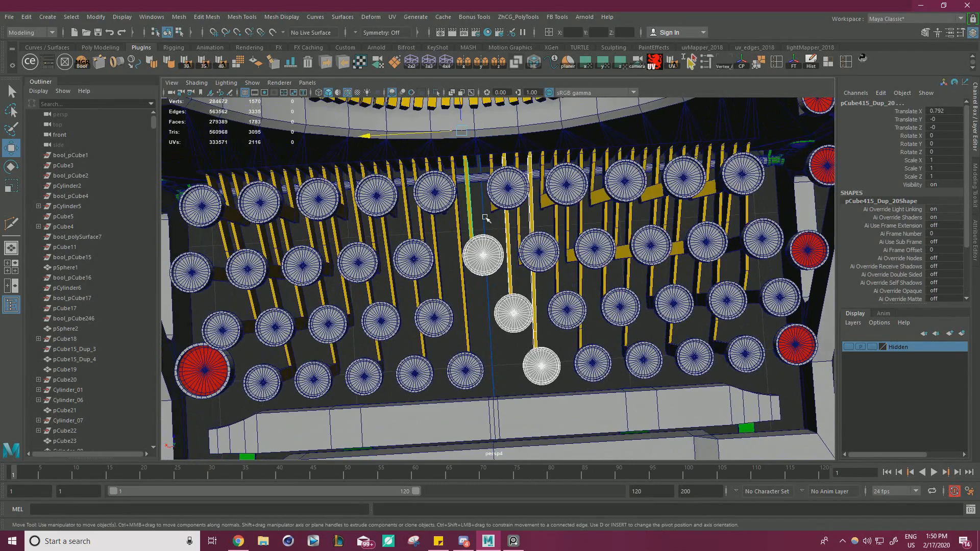
key("Delete")
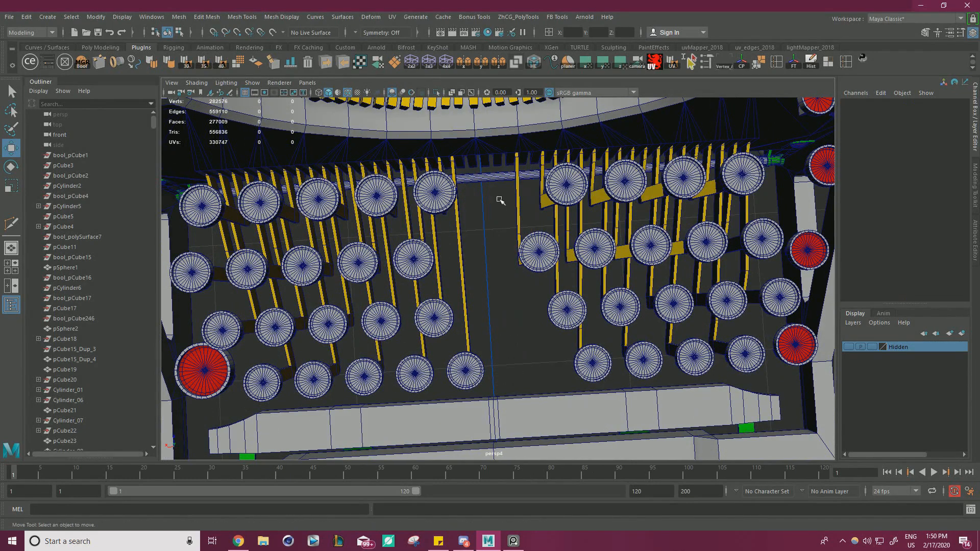
- Duplicate the fifth column's four key assemblies and place the copy in the sixth column's comb slots
middle_click_drag(490, 286, 525, 260, "alt")
left_click_drag(525, 260, 523, 265, "alt")
left_click_drag(542, 319, 499, 344)
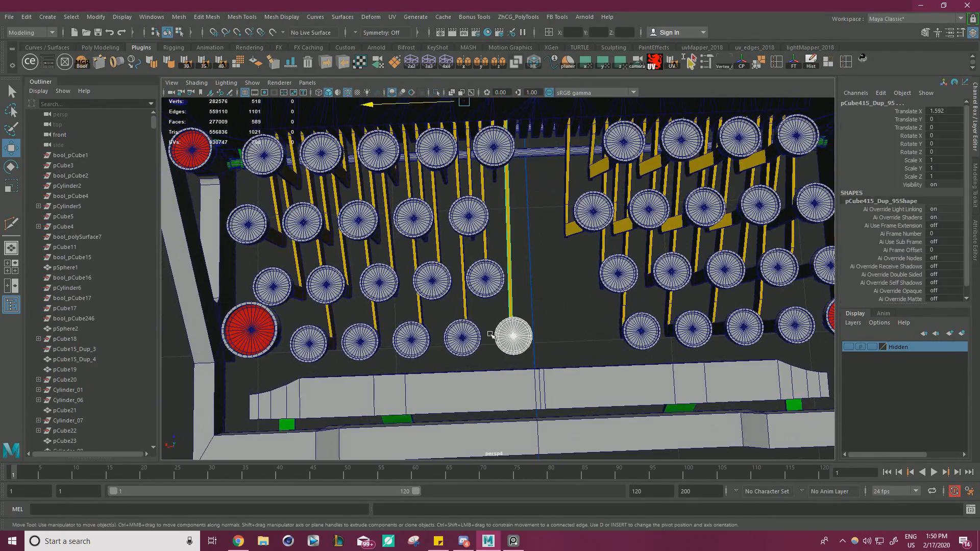
middle_click_drag(479, 225, 504, 224, "alt")
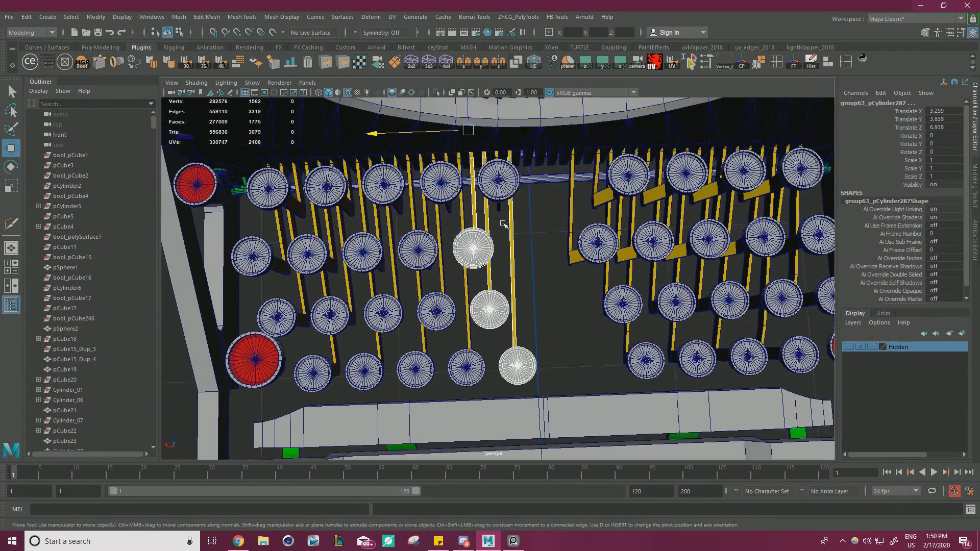
left_click(499, 190, "shift")
left_click_drag(499, 190, 585, 247, "alt")
mouse_move(365, 200)
left_mouse_down("shift")
mouse_move(484, 202)
mouse_move(491, 300)
left_mouse_up("shift")
- Delete the seventh column's four key assemblies together with their bent levers
scroll(491, 301, "up", 3)
left_click(550, 338)
left_click_drag(508, 237, 503, 279, "alt")
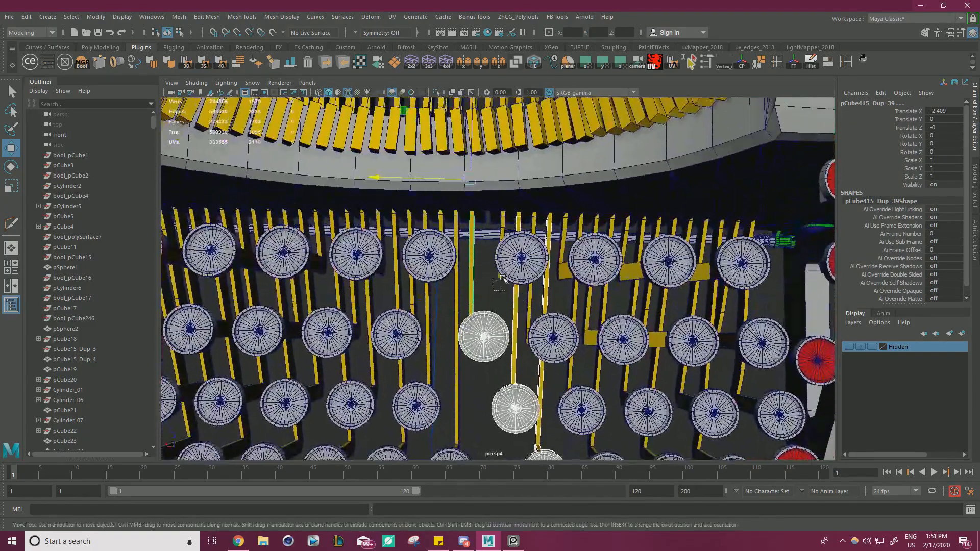
key("Delete")
- Duplicate the sixth column's four key assemblies with their levers and place the copy in the seventh column's comb slots
right_click_drag(530, 280, 462, 310, "alt")
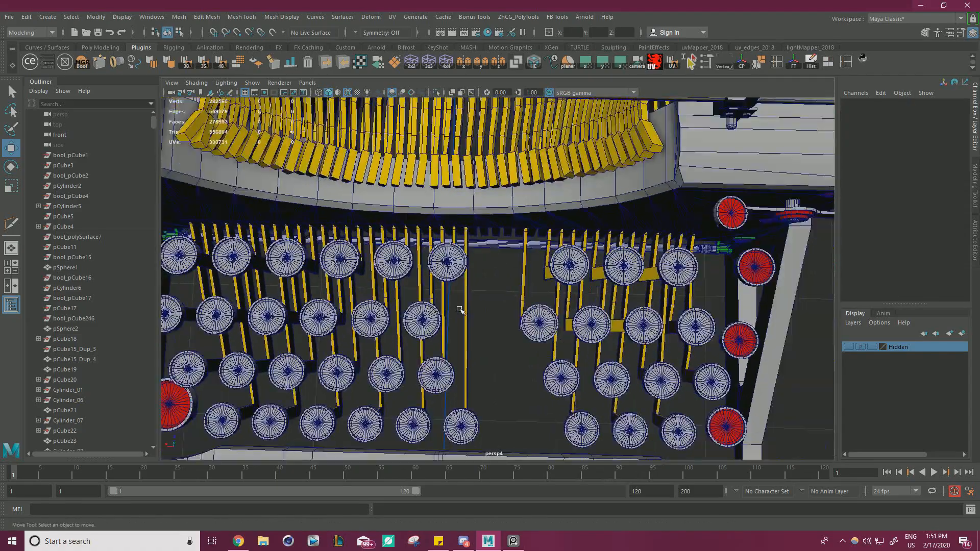
middle_click_drag(462, 310, 503, 237, "alt")
mouse_move(502, 237)
left_mouse_down("alt")
mouse_move(508, 221)
mouse_move(509, 237)
left_mouse_up("alt")
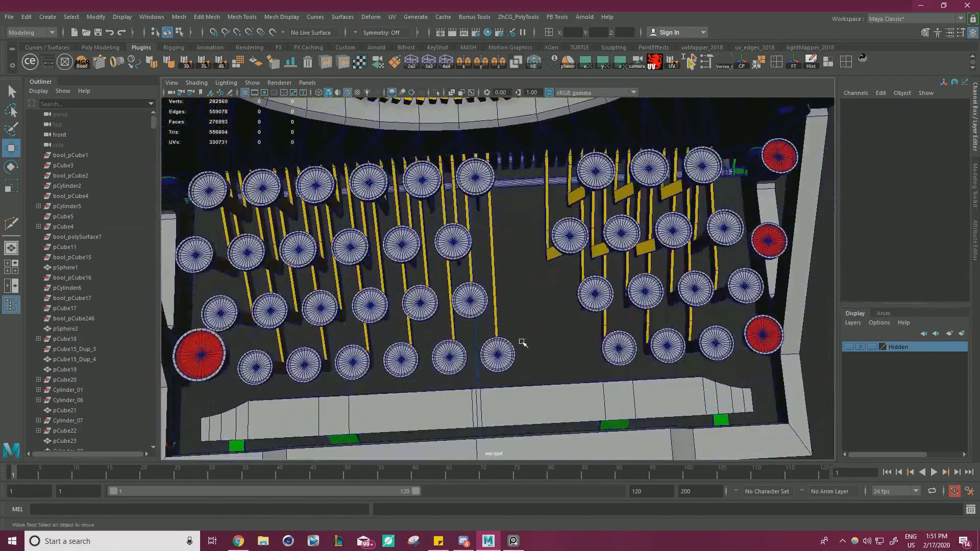
left_click(498, 341)
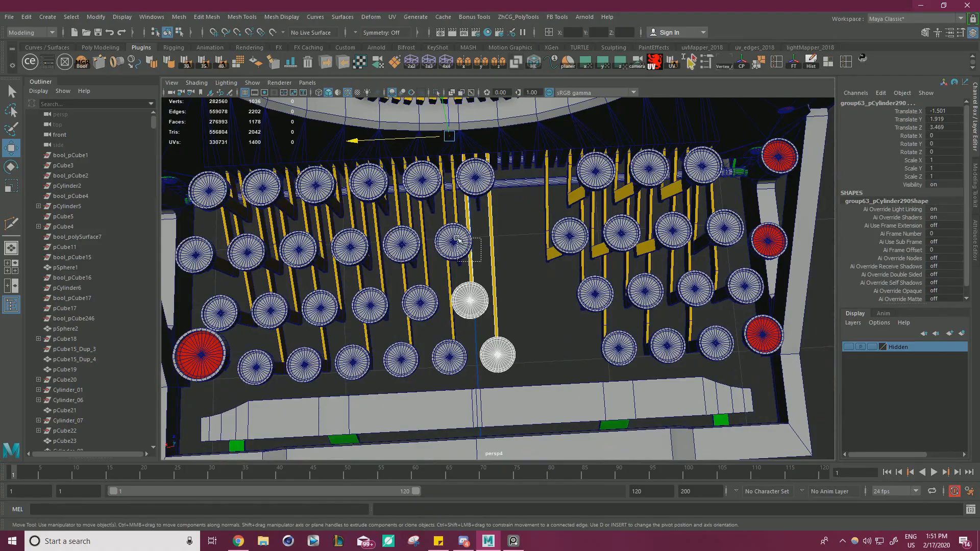
left_click_drag(479, 269, 478, 229, "alt")
left_click(504, 238, "shift")
right_click_drag(478, 229, 510, 247, "alt")
mouse_move(511, 247)
left_mouse_down("alt")
mouse_move(506, 232)
mouse_move(517, 233)
left_mouse_up("alt")
right_click_drag(516, 234, 488, 234, "alt")
left_click_drag(488, 234, 531, 300, "alt")
right_click_drag(531, 300, 548, 310, "alt")
- Delete the eighth column's four key assemblies together with their bent levers
left_click_drag(550, 357, 518, 337)
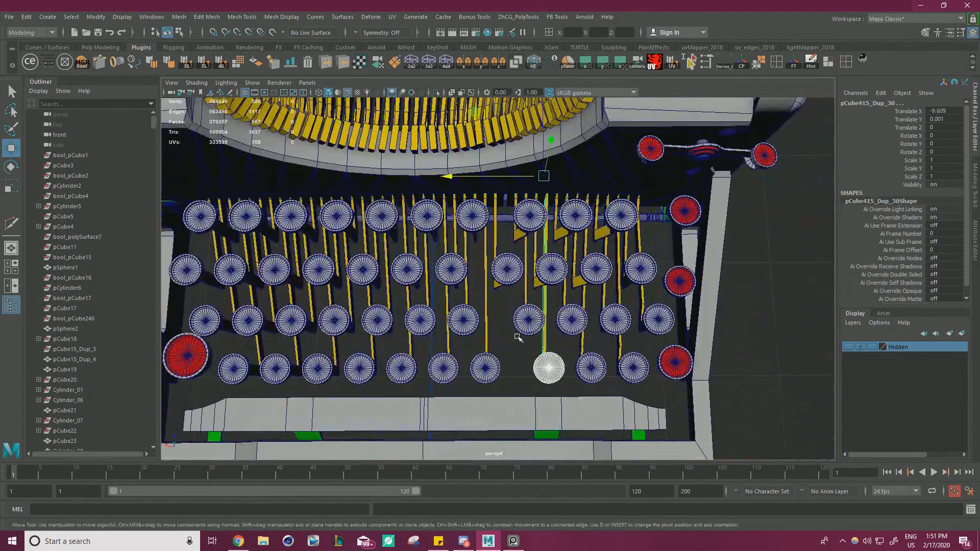
left_click_drag(501, 274, 512, 256, "shift")
key("Delete")
left_click(529, 225)
key("Delete")
- Duplicate the seventh column's four key assemblies with their levers and snap the copy into the eighth column's comb slots
left_click_drag(501, 297, 490, 292, "alt")
left_click_drag(507, 262, 496, 346, "alt")
scroll(474, 316, "up", 1)
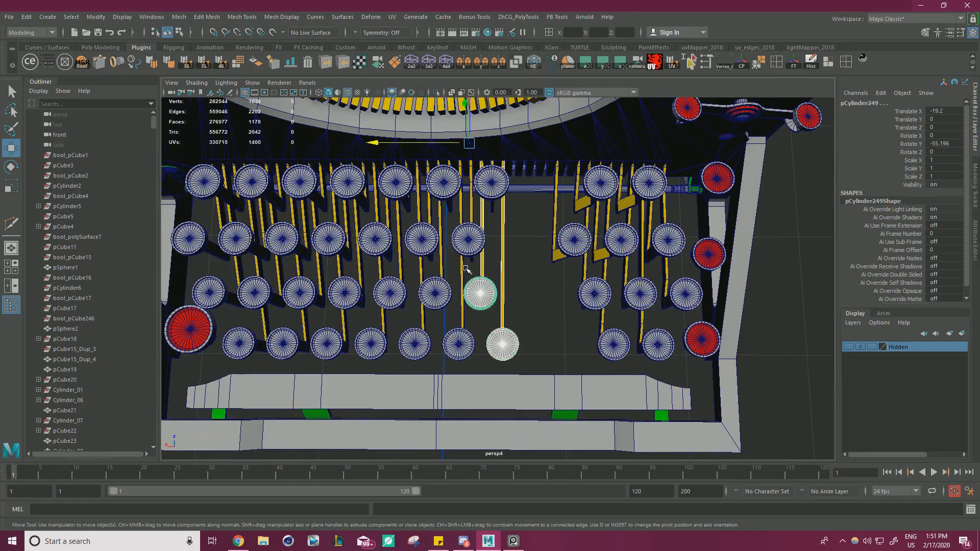
scroll(534, 294, "up", 2)
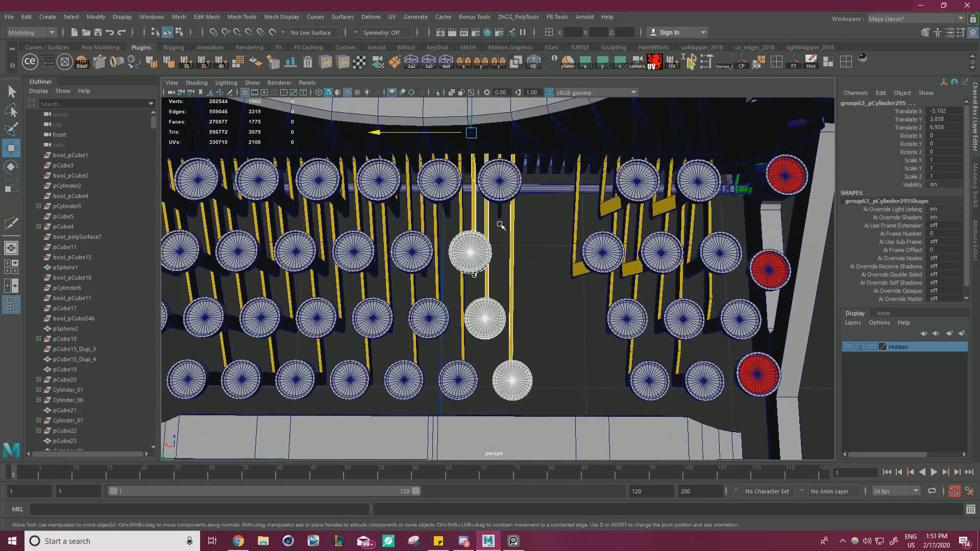
left_click_drag(516, 222, 448, 212, "alt")
left_click_drag(383, 167, 466, 164)
scroll(474, 204, "up", 2)
left_click_drag(497, 250, 485, 292, "alt")
key("v")
scroll(498, 210, "down", 5)
scroll(484, 293, "up", 1)
- Delete the ninth column's four key assemblies together with their bent levers
middle_click_drag(485, 293, 435, 264, "alt")
scroll(460, 271, "up", 2)
left_click_drag(482, 278, 525, 316, "alt")
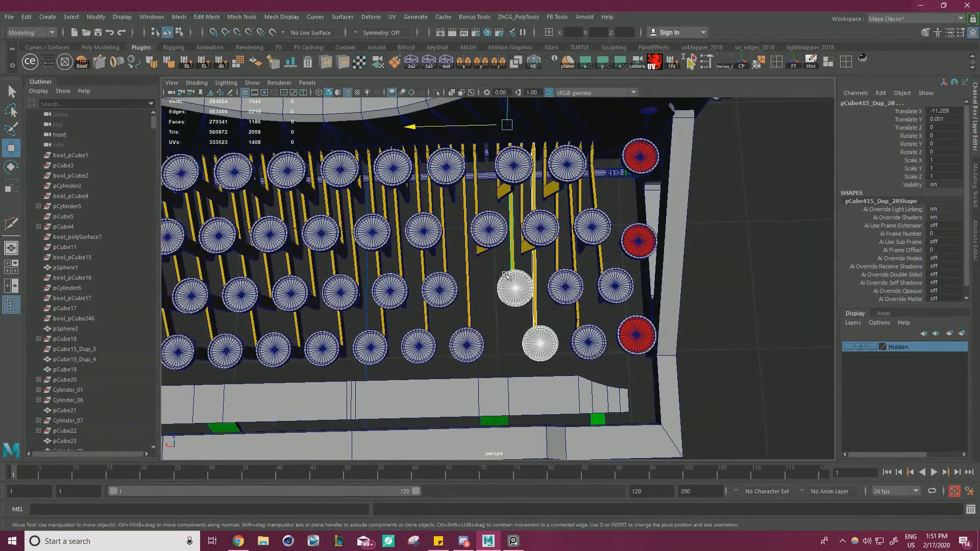
left_click_drag(483, 238, 481, 235, "shift")
left_click_drag(481, 240, 489, 294, "alt")
scroll(487, 273, "up", 3)
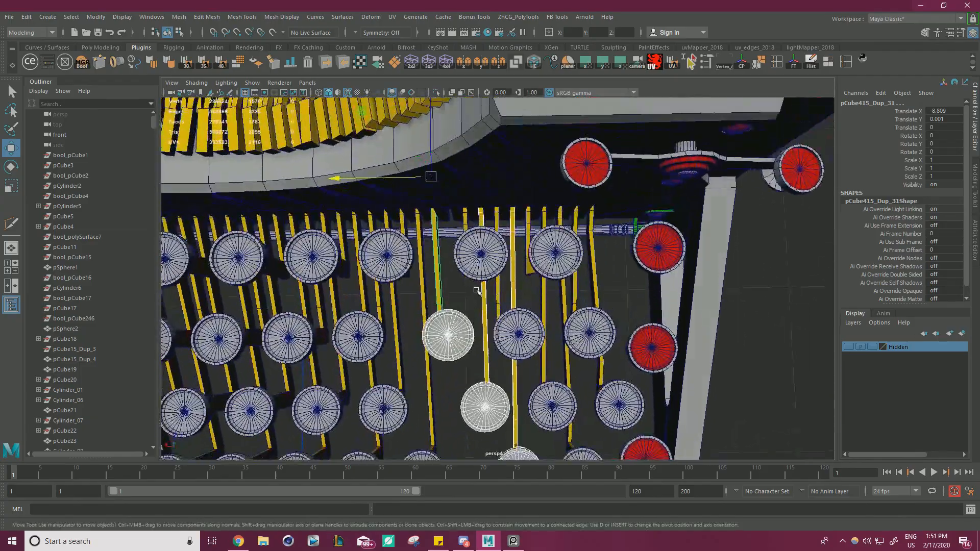
left_click_drag(471, 262, 473, 260, "shift")
left_click_drag(472, 263, 477, 231, "alt")
scroll(473, 242, "down", 2)
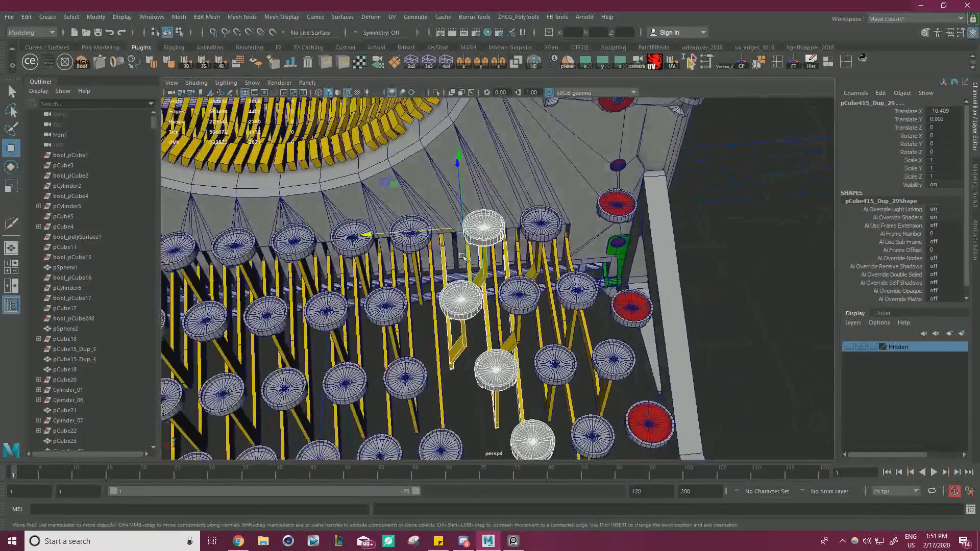
key("Delete")
scroll(473, 263, "down", 2)
key("ctrl+z")
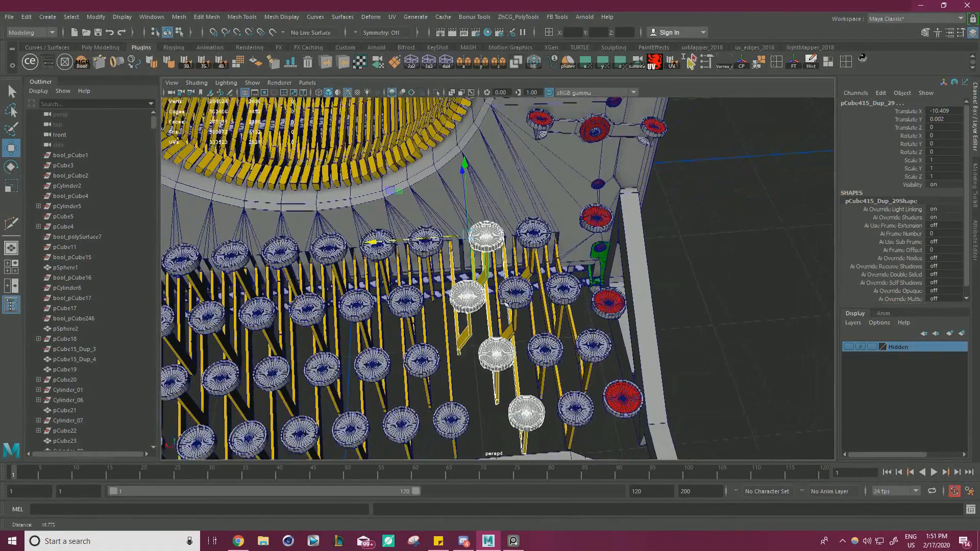
key("4")
left_click_drag(446, 299, 401, 299, "alt")
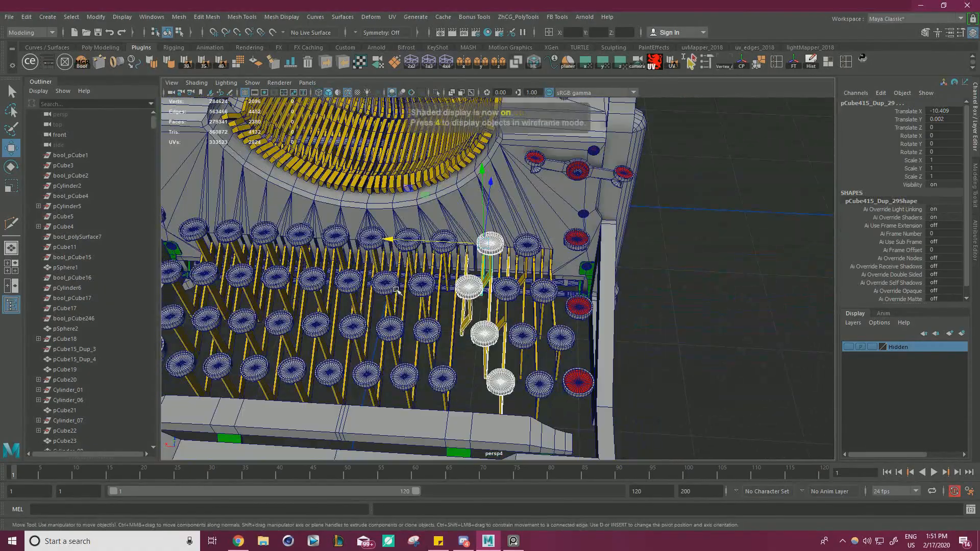
key("Delete")
- Duplicate the eighth column's four key assemblies with their levers and snap the copy into the ninth column's comb slots
left_click_drag(480, 337, 492, 363, "alt")
scroll(518, 363, "up", 3)
left_click_drag(497, 323, 497, 320, "shift")
middle_click_drag(469, 294, 486, 321, "alt")
left_click(489, 289, "shift")
left_click_drag(489, 290, 519, 232, "alt")
left_click_drag(518, 229, 493, 175, "alt")
key("ctrl+d")
left_click_drag(398, 207, 496, 202)
left_click_drag(497, 203, 475, 187, "alt")
right_click_drag(475, 187, 509, 215, "alt")
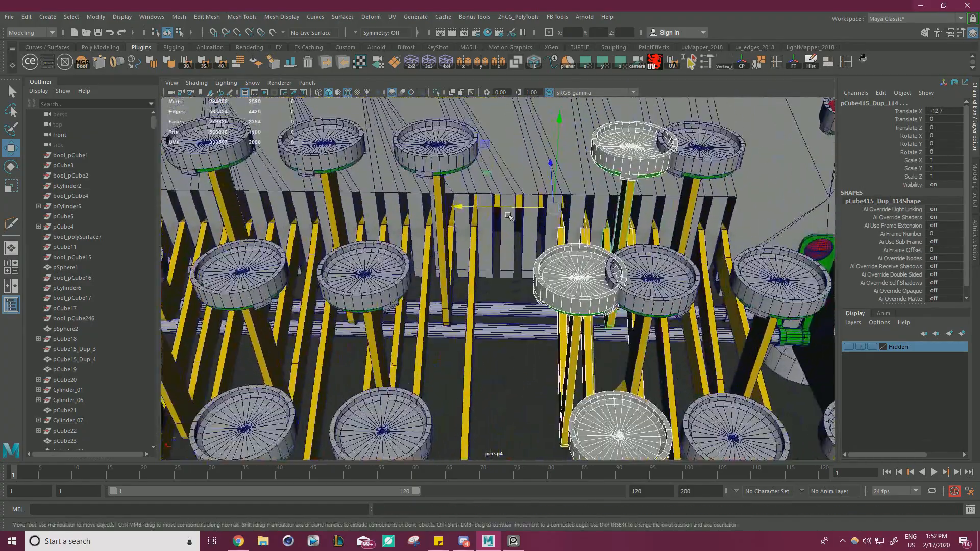
left_click_drag(509, 208, 502, 207)
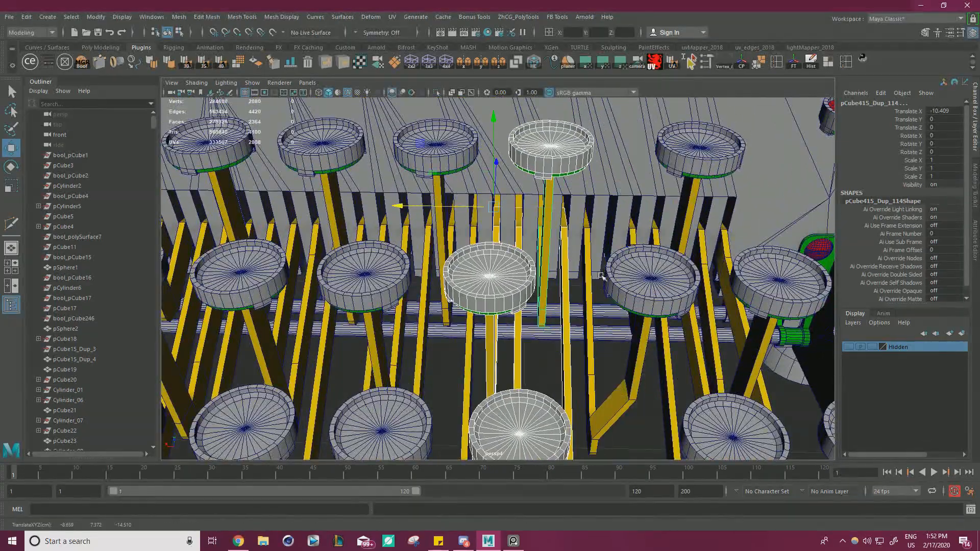
- Delete the tenth column's four key assemblies together with their bent levers
right_click_drag(602, 276, 490, 255, "alt")
mouse_move(490, 255)
left_mouse_down("alt")
mouse_move(469, 235)
mouse_move(481, 259)
left_mouse_up("alt")
right_click_drag(481, 259, 400, 250, "alt")
middle_click_drag(399, 250, 397, 256, "alt")
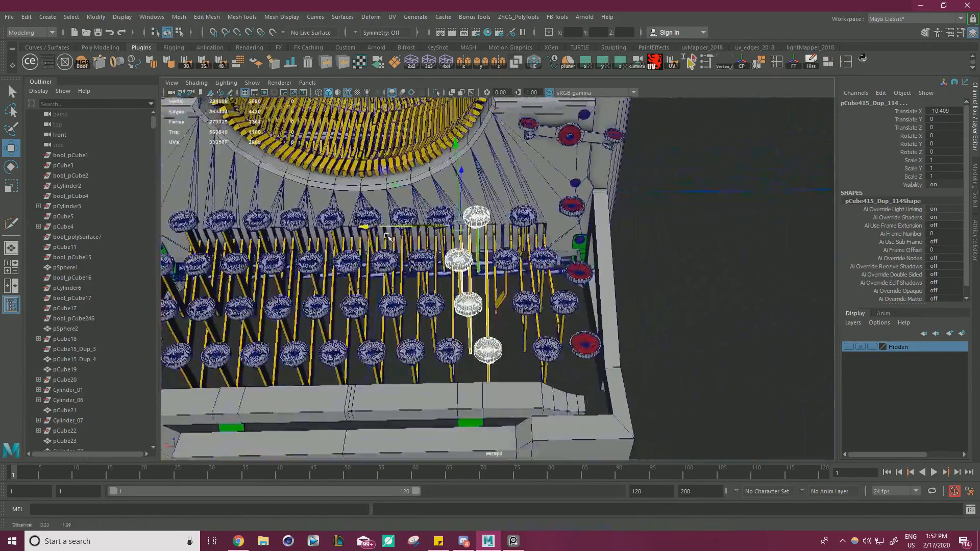
left_click_drag(397, 257, 465, 248, "alt")
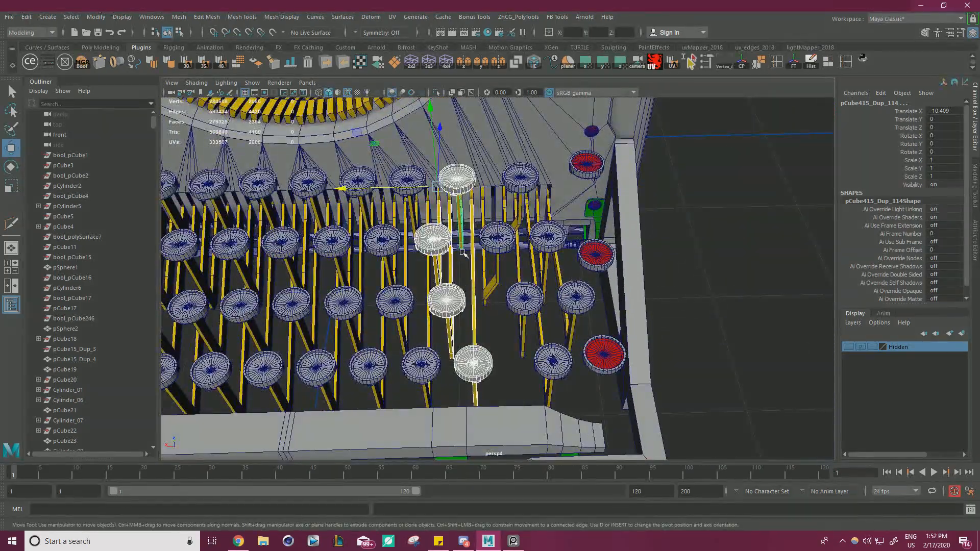
scroll(536, 313, "up", 5)
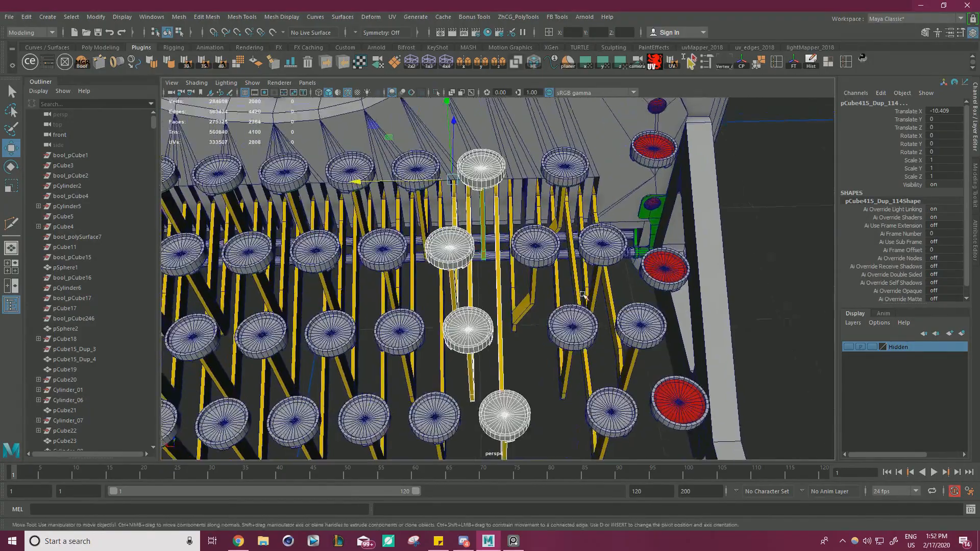
left_click_drag(536, 313, 510, 287, "alt")
middle_click_drag(510, 286, 474, 242, "alt")
scroll(484, 323, "down", 3)
middle_click_drag(504, 285, 515, 316, "alt")
scroll(496, 318, "up", 4)
left_click_drag(482, 264, 481, 262, "shift")
middle_click_drag(482, 262, 479, 332, "alt")
left_click_drag(479, 331, 484, 321, "alt")
left_click_drag(524, 284, 485, 250, "shift")
left_click_drag(487, 235, 499, 356, "alt")
key("Delete")
key("ctrl+z")
key("Delete")
- Duplicate the ninth column's four key assemblies with their levers and snap the copy into the tenth column's comb slots
scroll(475, 276, "down", 3)
middle_click_drag(499, 356, 542, 334, "alt")
left_click_drag(542, 334, 502, 356)
left_click_drag(493, 352, 485, 336, "alt")
left_click_drag(486, 335, 497, 320)
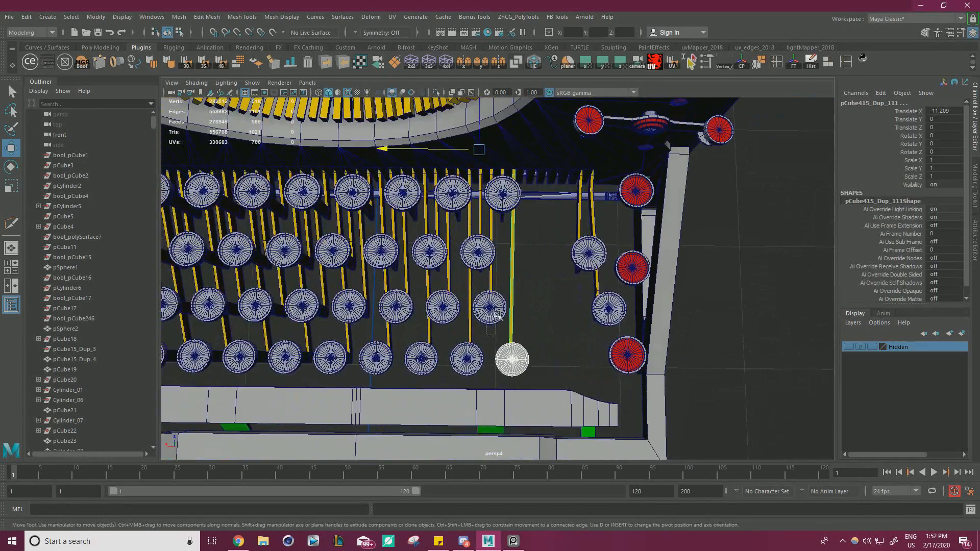
left_click_drag(480, 270, 487, 241, "shift")
middle_click_drag(502, 225, 501, 251, "alt")
scroll(500, 251, "up", 1)
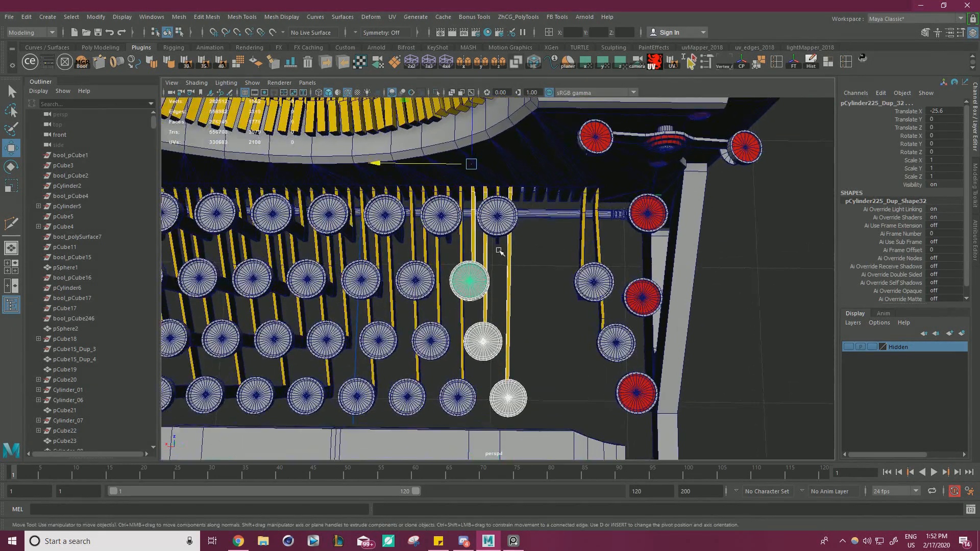
left_click_drag(499, 253, 547, 225, "shift")
key("shift+d")
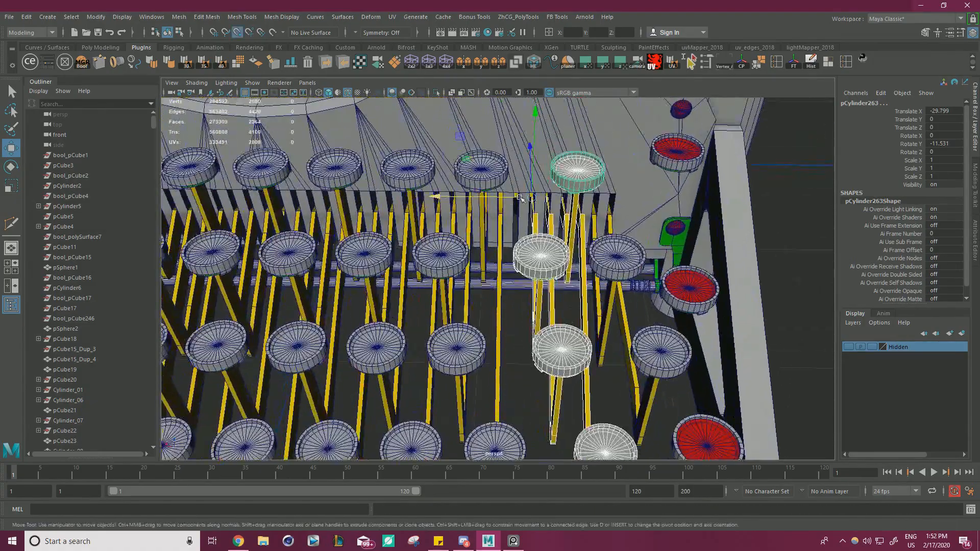
right_click_drag(516, 198, 122, 210, "alt")
middle_click_drag(122, 210, 345, 230, "alt")
right_click_drag(345, 229, 748, 275, "alt")
middle_click_drag(748, 276, 255, 251, "alt")
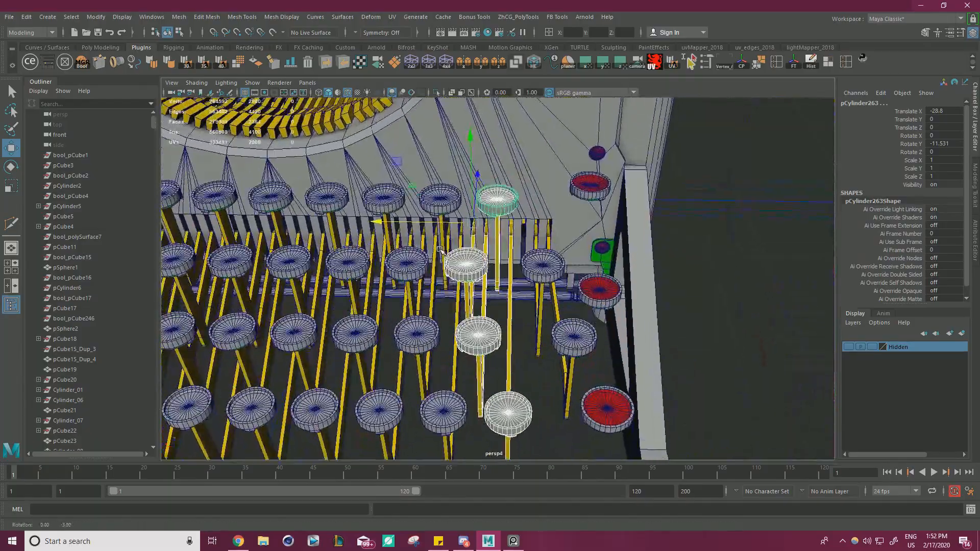
- Examine how the rebuilt key columns line up with the comb, up close and across the whole keyboard
right_click_drag(358, 250, 224, 254, "alt")
middle_click_drag(223, 254, 524, 274, "alt")
right_click_drag(524, 274, 567, 274, "alt")
left_click_drag(567, 274, 588, 275, "alt")
right_click_drag(714, 273, 636, 272, "alt")
middle_click_drag(636, 271, 483, 269, "alt")
left_click_drag(483, 270, 525, 285, "alt")
right_click_drag(525, 285, 416, 284, "alt")
middle_click_drag(416, 284, 520, 289, "alt")
mouse_move(520, 289)
left_mouse_down("alt")
mouse_move(582, 237)
mouse_move(443, 255)
mouse_move(511, 280)
left_mouse_up("alt")
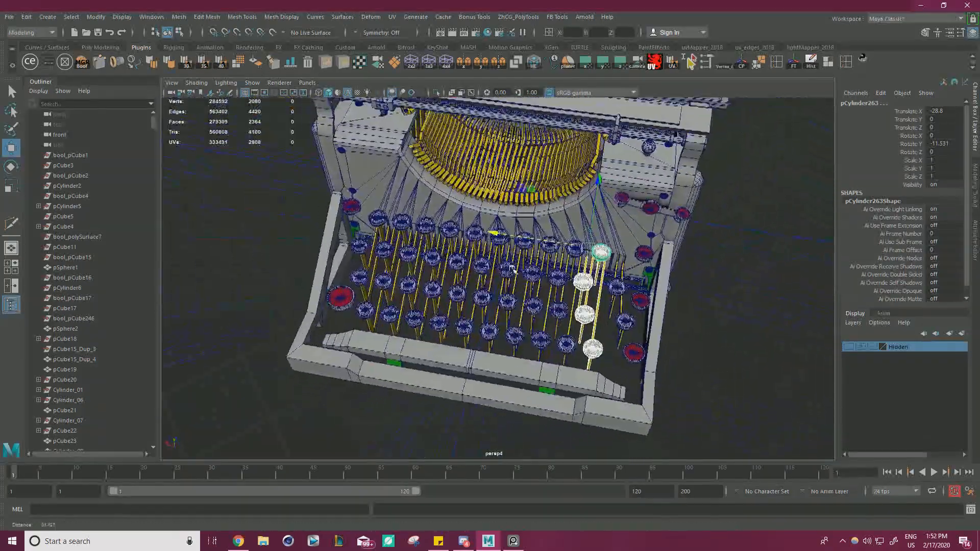
- Delete the two leftover keys and their old levers beyond the tenth column
middle_click_drag(511, 280, 440, 253, "alt")
left_click_drag(440, 253, 460, 286, "alt")
right_click_drag(459, 286, 592, 286, "alt")
middle_click_drag(592, 286, 542, 305, "alt")
left_click_drag(516, 303, 489, 315, "alt")
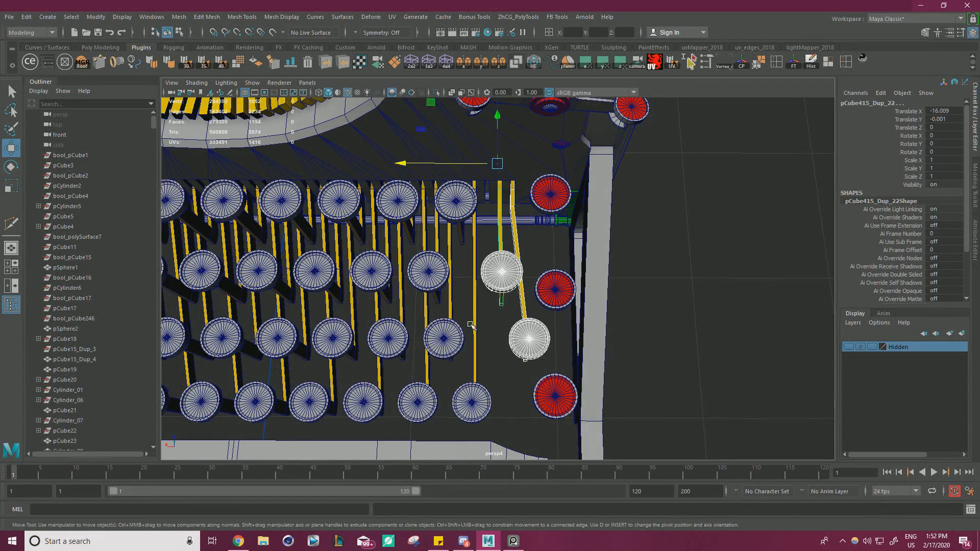
key("Delete")
- Duplicate the tenth column's second-row and third-row keys with their levers and snap the copy into the next comb slots
left_click_drag(444, 331, 443, 329)
middle_click_drag(456, 301, 510, 308, "alt")
left_click_drag(502, 306, 500, 319, "alt")
left_click_drag(481, 319, 482, 309)
left_click_drag(516, 276, 558, 270, "alt")
left_click_drag(380, 192, 465, 206, "shift")
left_click_drag(533, 198, 528, 197)
right_click_drag(531, 220, 460, 255, "alt")
left_click_drag(460, 255, 452, 270, "alt")
right_click_drag(452, 270, 574, 289, "alt")
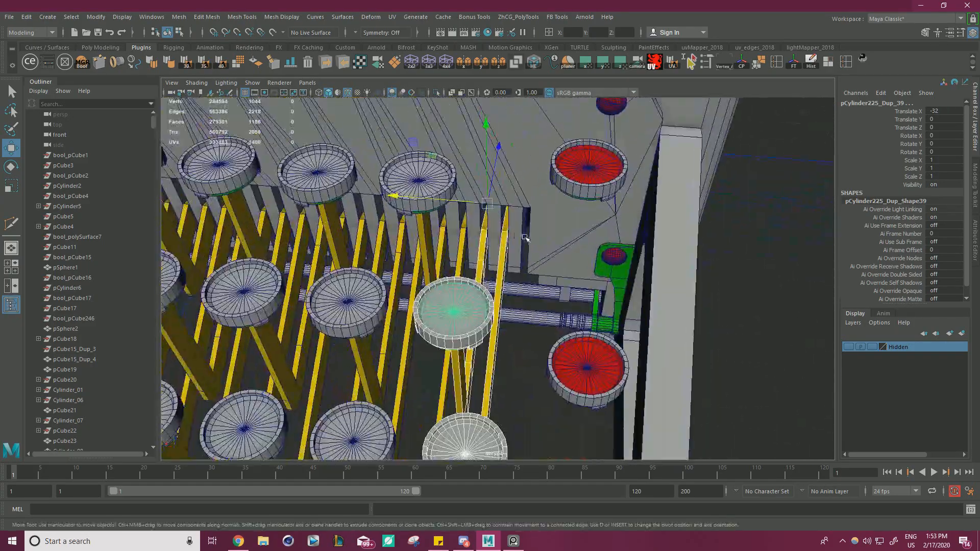
- Select all key assemblies and levers in the four rows, leaving out the typewriter frame and the red side keys
middle_click_drag(318, 243, 542, 242, "alt")
right_click_drag(508, 182, 374, 219, "alt")
left_click_drag(375, 219, 381, 248, "alt")
middle_click_drag(416, 258, 322, 239, "alt")
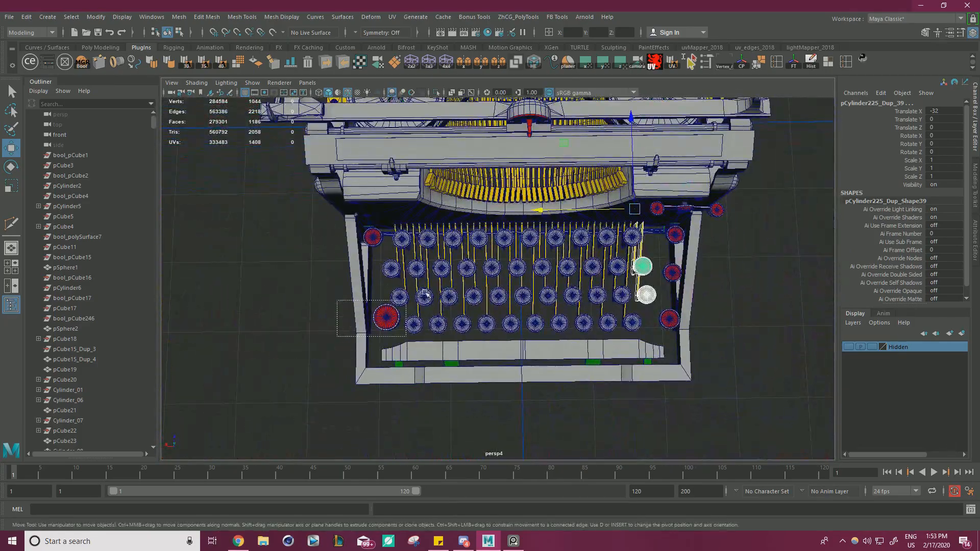
left_click_drag(688, 265, 423, 402)
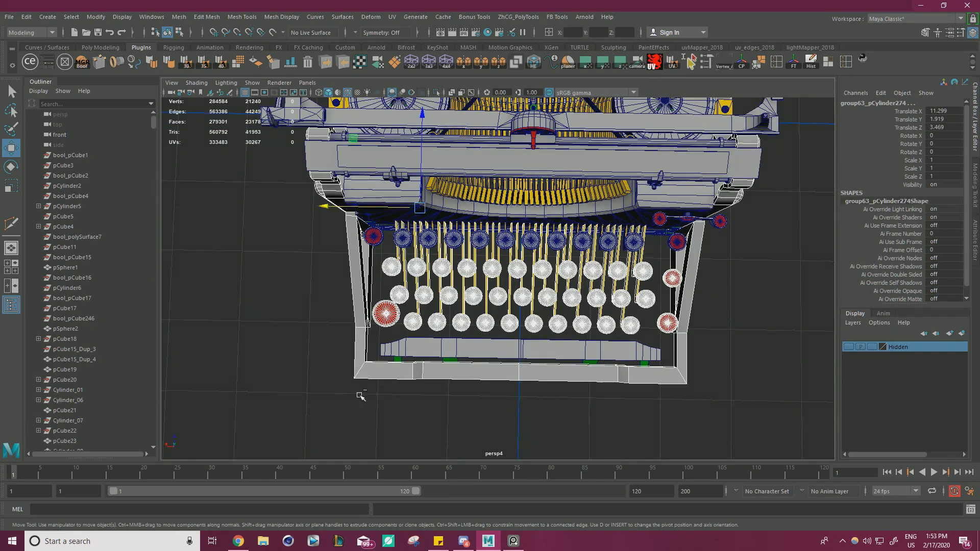
left_click_drag(711, 339, 712, 340, "ctrl")
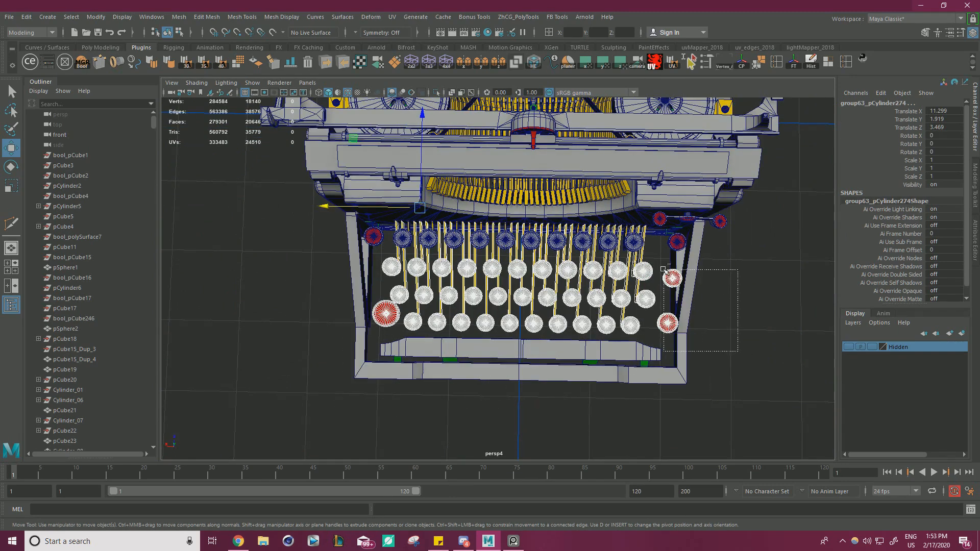
middle_click_drag(369, 322, 413, 325, "alt")
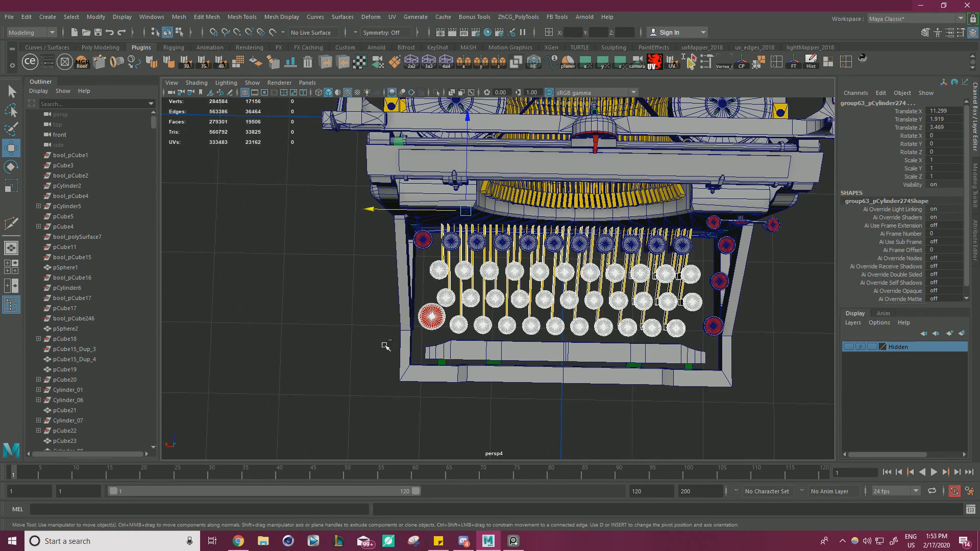
middle_click_drag(474, 260, 465, 269, "alt")
scroll(459, 269, "up", 3)
left_click_drag(407, 271, 403, 289, "alt")
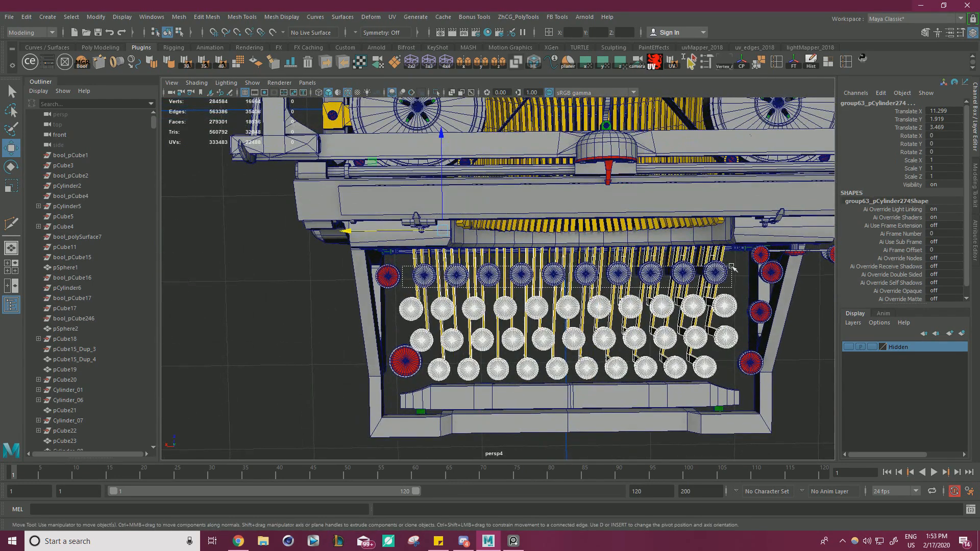
left_click_drag(730, 265, 732, 261, "alt")
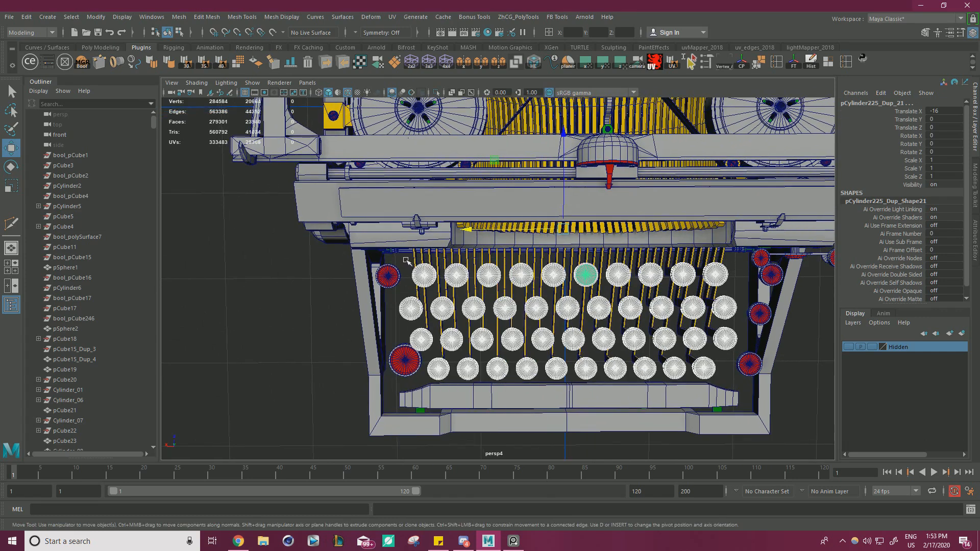
left_click_drag(731, 257, 733, 257, "shift")
- Isolate the selected keys and levers to check the selection from several angles, and show the whole model again
scroll(725, 253, "down", 2)
left_click(436, 92)
left_click_drag(478, 222, 286, 169, "alt")
left_click_drag(408, 204, 475, 245, "alt")
left_click(437, 94)
- Snap the selection's pivot to the comb end and shift all keys and levers sideways by one comb slot
scroll(475, 245, "up", 3)
middle_click_drag(429, 255, 554, 278, "alt")
left_click_drag(554, 317, 554, 285, "alt")
scroll(554, 285, "up", 5)
scroll(554, 285, "down", 3)
mouse_move(554, 285)
middle_mouse_down("alt")
mouse_move(592, 263)
mouse_move(544, 287)
middle_mouse_up("alt")
scroll(562, 281, "up", 5)
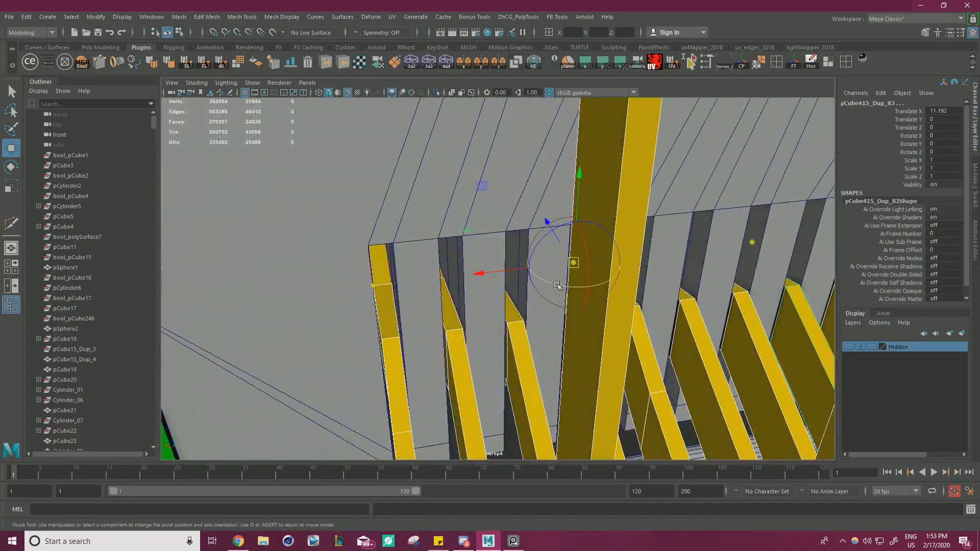
left_click_drag(409, 289, 446, 270, "alt")
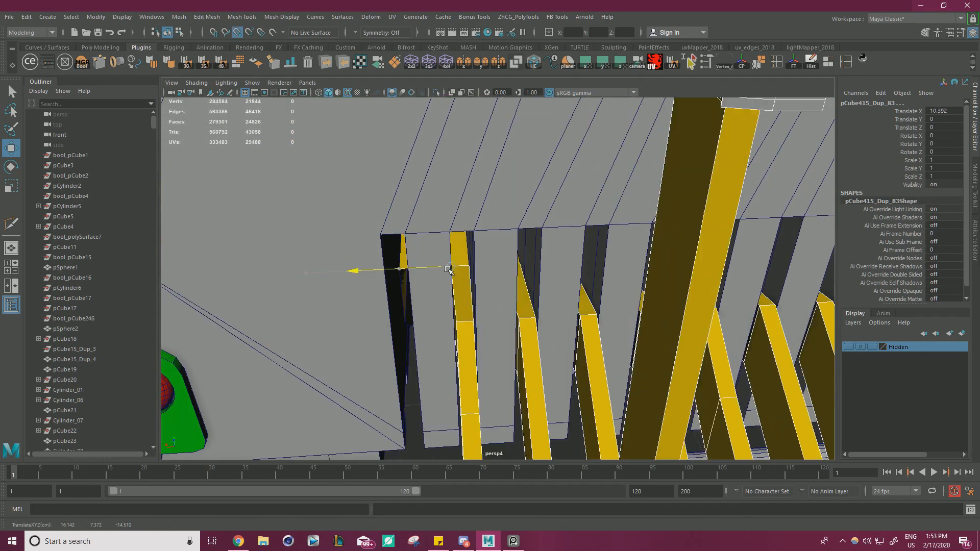
- Examine how the shifted levers sit in the slots at both ends of the comb
right_click_drag(450, 269, 423, 234, "alt")
middle_click_drag(422, 234, 214, 240, "alt")
right_click_drag(460, 276, 761, 327, "alt")
left_click_drag(448, 307, 458, 307, "alt")
right_click_drag(458, 308, 306, 286, "alt")
middle_click_drag(306, 286, 500, 291, "alt")
right_click_drag(500, 291, 605, 328, "alt")
left_click_drag(605, 327, 452, 316, "alt")
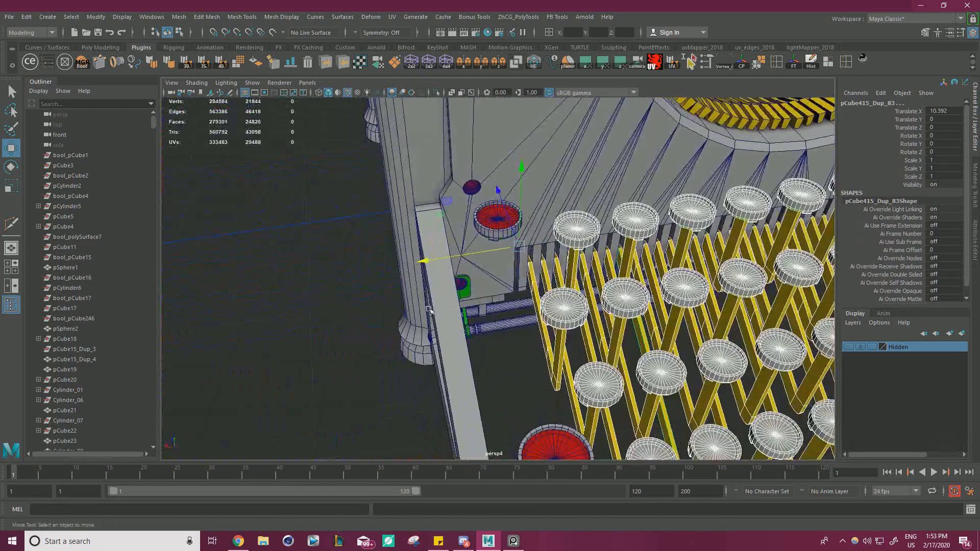
- Duplicate the outermost key lever and slide the copy sideways out past the typewriter frame
left_click(349, 309)
left_click_drag(348, 309, 343, 322, "alt")
left_click(573, 287)
right_click_drag(551, 284, 624, 299, "alt")
left_click_drag(468, 227, 193, 243)
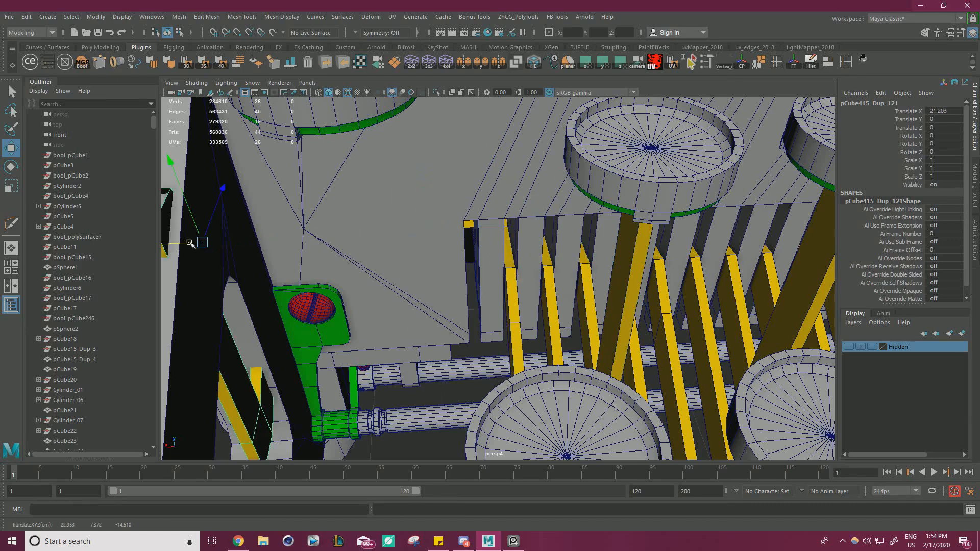
middle_click_drag(192, 243, 519, 244, "alt")
scroll(520, 244, "down", 3)
left_click_drag(341, 251, 351, 252, "alt")
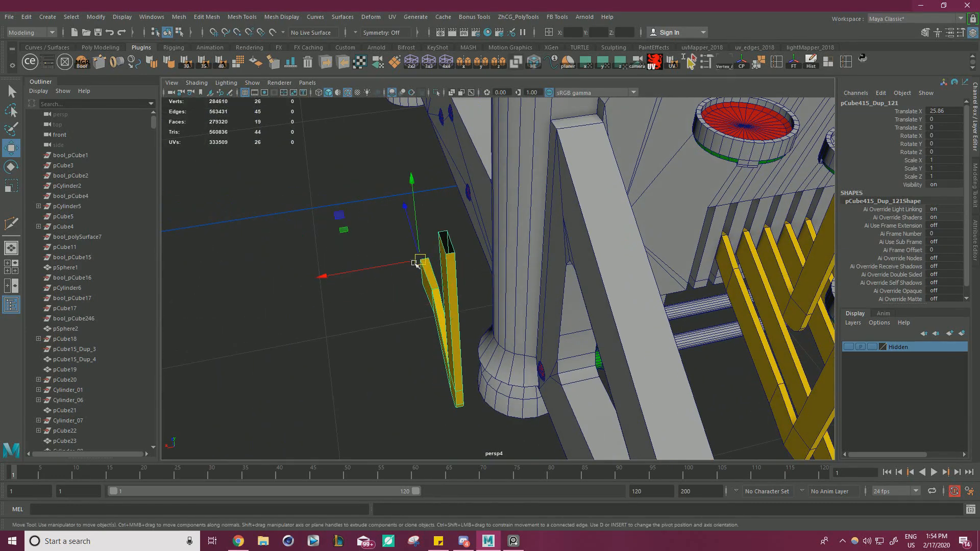
- Move the duplicated lever back to the comb and seat it in the empty outermost slot
middle_click_drag(554, 253, 440, 281, "alt")
right_click_drag(441, 280, 493, 278, "alt")
left_click_drag(492, 278, 409, 267, "alt")
right_click_drag(409, 267, 467, 235, "alt")
mouse_move(466, 235)
left_mouse_down("alt")
mouse_move(487, 231)
mouse_move(372, 219)
mouse_move(455, 219)
left_mouse_up("alt")
left_click_drag(531, 226, 514, 233, "alt")
right_click_drag(514, 233, 424, 256, "alt")
left_click_drag(424, 255, 460, 225, "alt")
right_click_drag(460, 256, 410, 285, "alt")
left_click_drag(409, 285, 487, 247, "alt")
right_click_drag(487, 247, 469, 197, "alt")
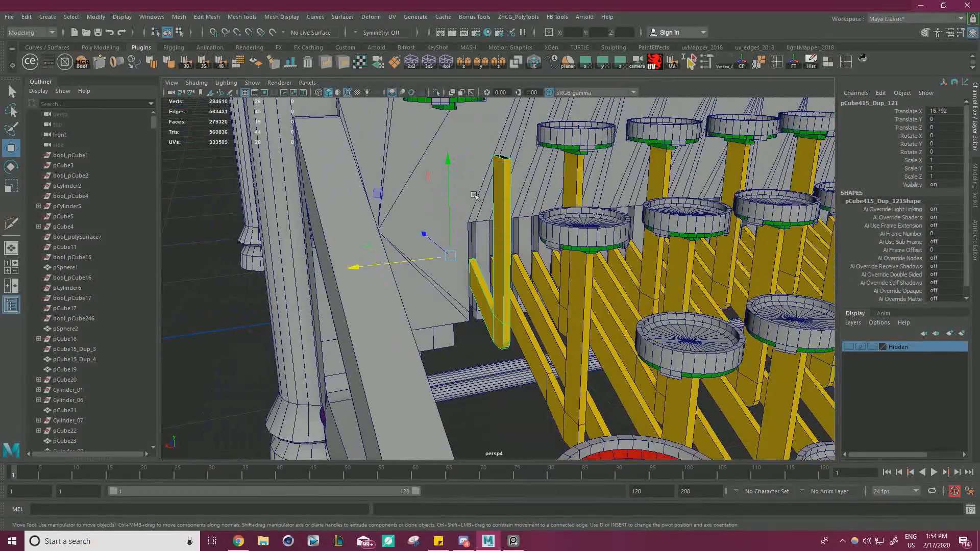
- Select the duplicated lever's top vertices and snap them to the stub under the upper red side key
left_click_drag(468, 196, 529, 143)
left_click_drag(488, 238, 531, 286, "alt")
left_click_drag(412, 82, 411, 84)
left_click_drag(490, 265, 478, 225, "alt")
right_click_drag(511, 235, 612, 266, "alt")
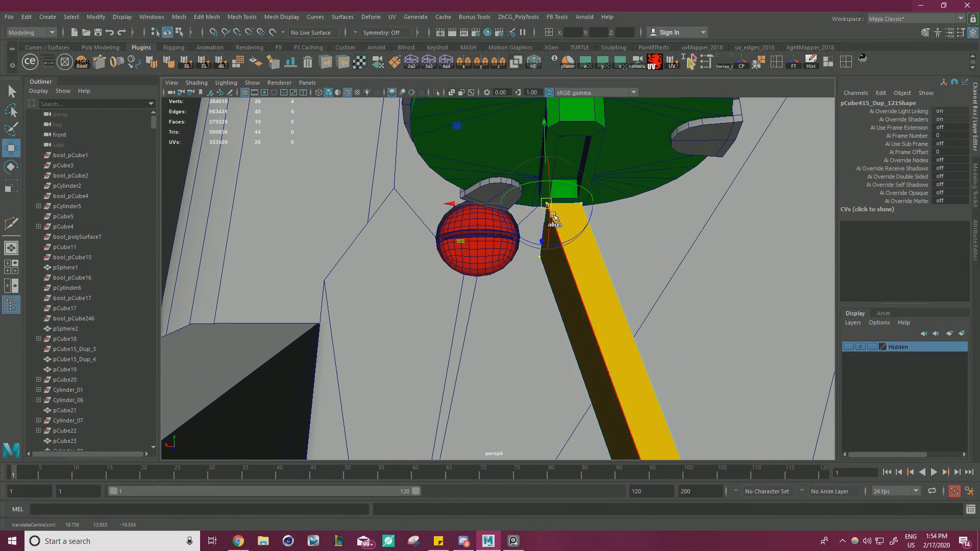
left_click_drag(552, 195, 560, 144)
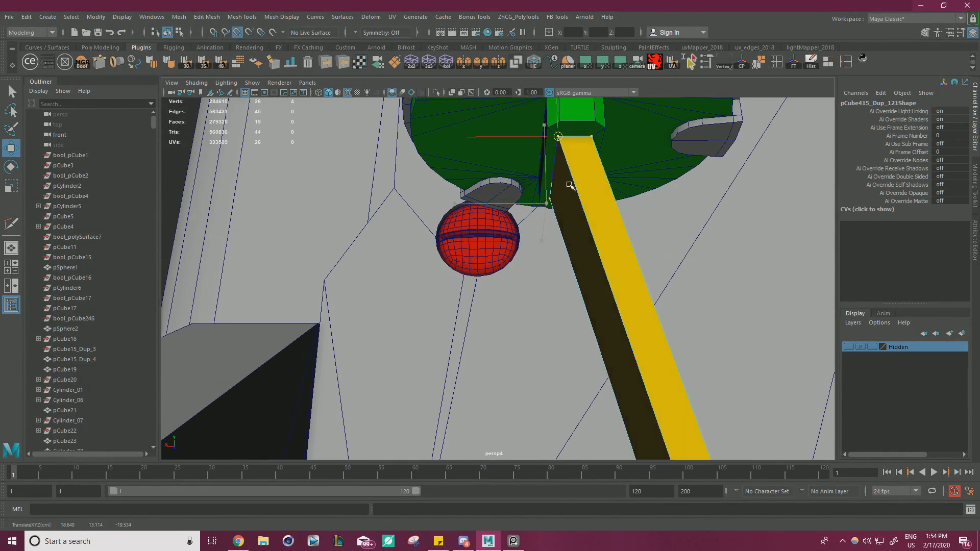
- Insert an edge loop near the lower end of the stretched lever's upright and select that loop
right_click_drag(542, 154, 306, 223, "alt")
left_click_drag(306, 223, 362, 245, "alt")
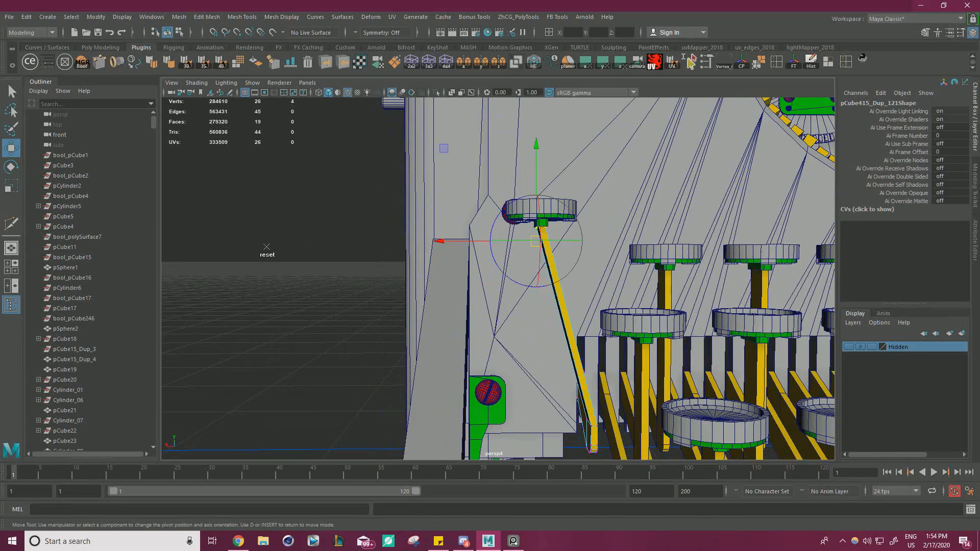
left_click_drag(441, 269, 436, 301, "alt")
right_click_drag(449, 289, 540, 296, "alt")
middle_click_drag(540, 296, 533, 283, "alt")
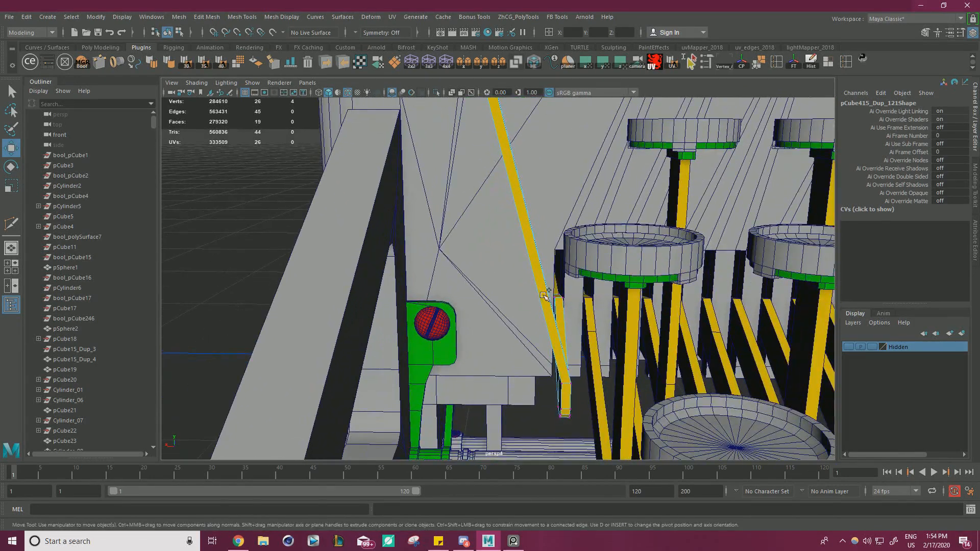
key("y")
left_click(554, 328, "ctrl")
right_click_drag(546, 317, 536, 220)
double_click(550, 330)
- Shift the new edge loop sideways until it lines up with the red key's stub
right_click_drag(561, 319, 492, 294, "alt")
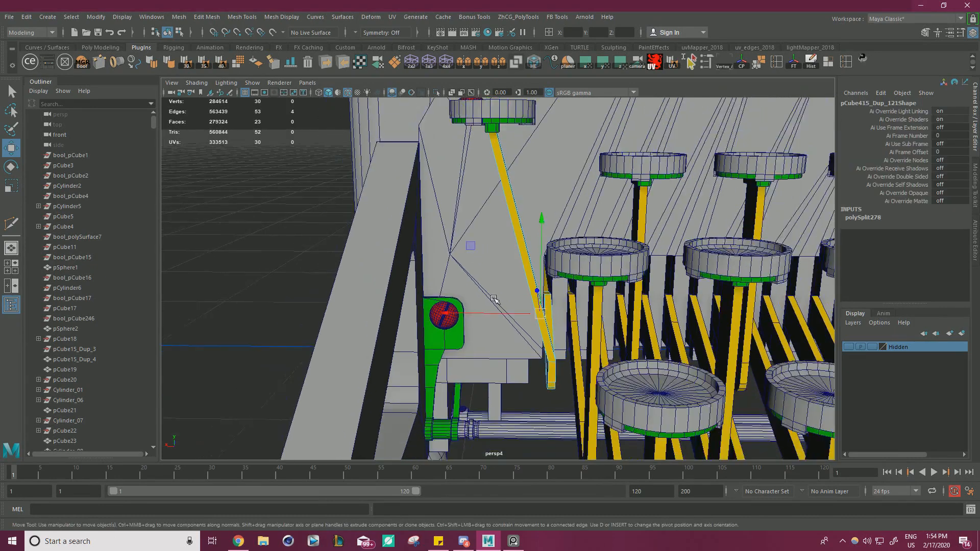
middle_click_drag(492, 294, 522, 326, "alt")
right_click_drag(555, 350, 618, 352, "alt")
left_click_drag(618, 352, 606, 361, "alt")
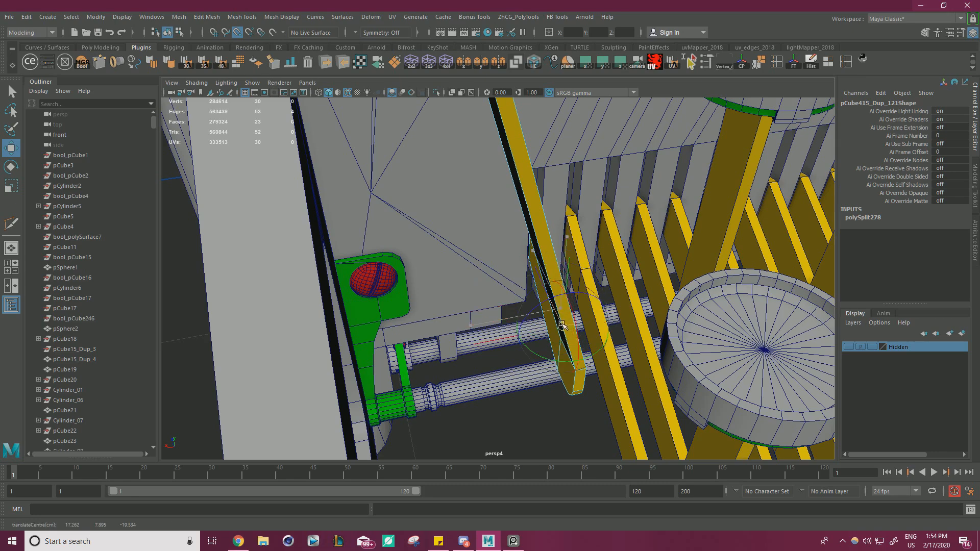
left_click_drag(542, 337, 538, 369, "alt")
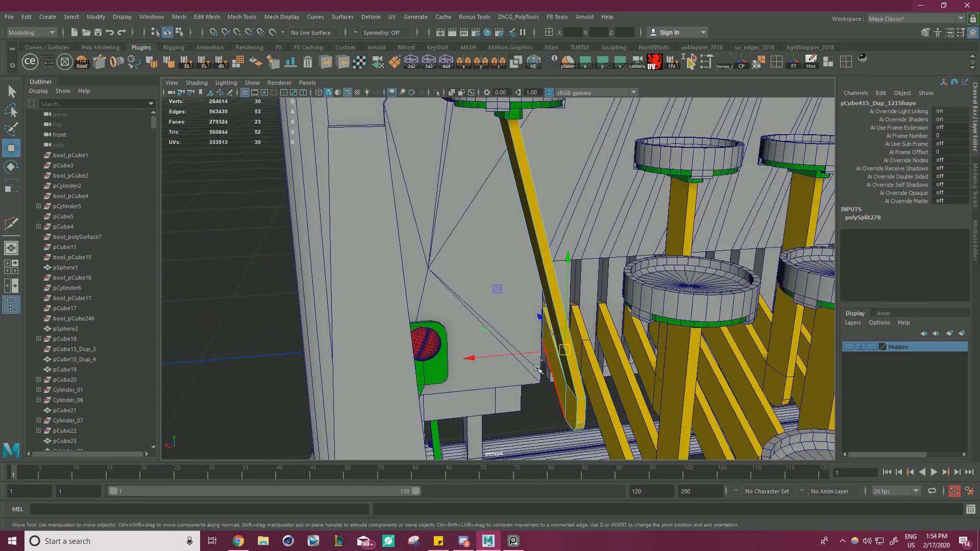
middle_click_drag(501, 126, 508, 121)
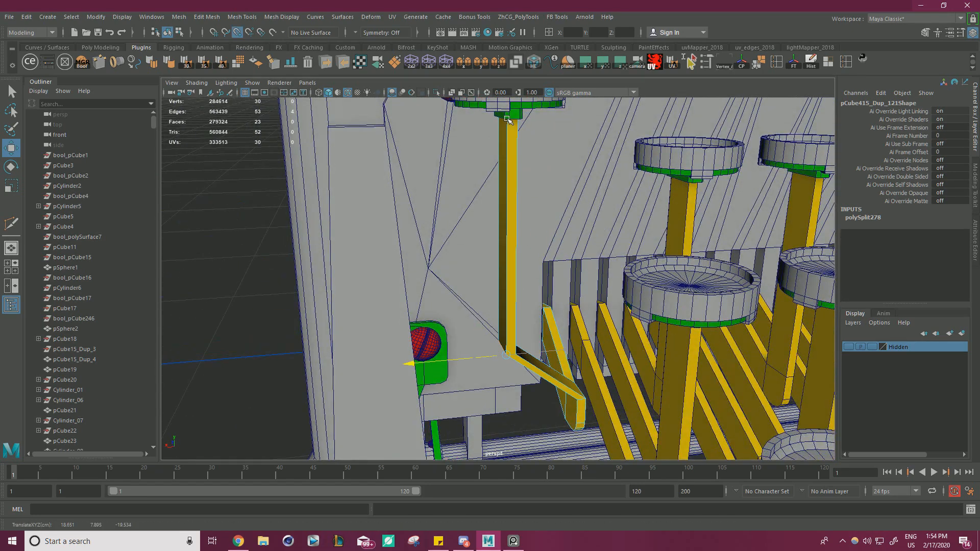
- Snap the corner of the loop to the lever's top corner so the upright runs vertically, and leave component selection
left_click_drag(504, 156, 556, 236, "alt")
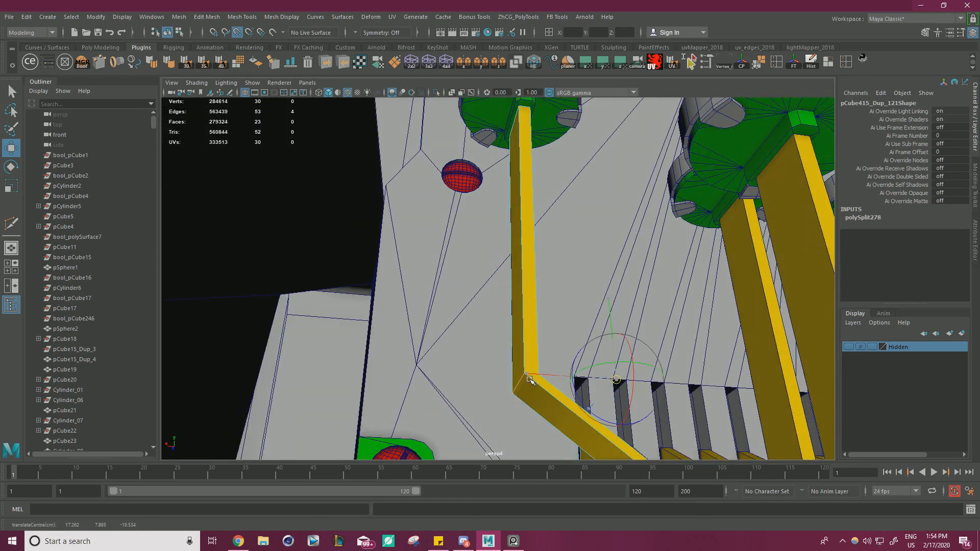
key("w")
left_click_drag(457, 369, 518, 106)
left_click_drag(619, 276, 565, 292, "alt")
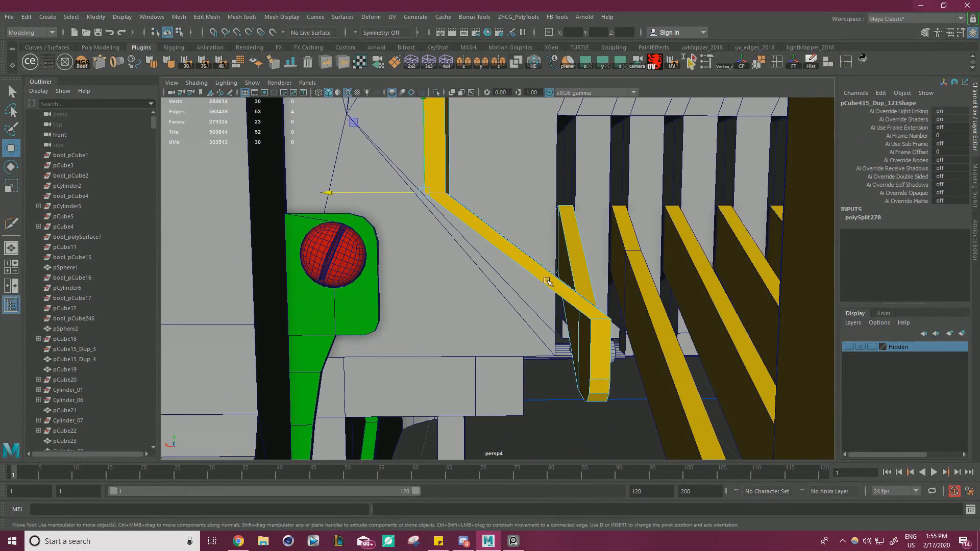
middle_click_drag(548, 280, 567, 296, "alt")
right_click_drag(545, 284, 508, 269, "alt")
middle_click_drag(508, 268, 505, 271, "alt")
left_click_drag(560, 302, 648, 368, "alt")
scroll(587, 327, "down", 5)
right_click(221, 222)
left_click(337, 260)
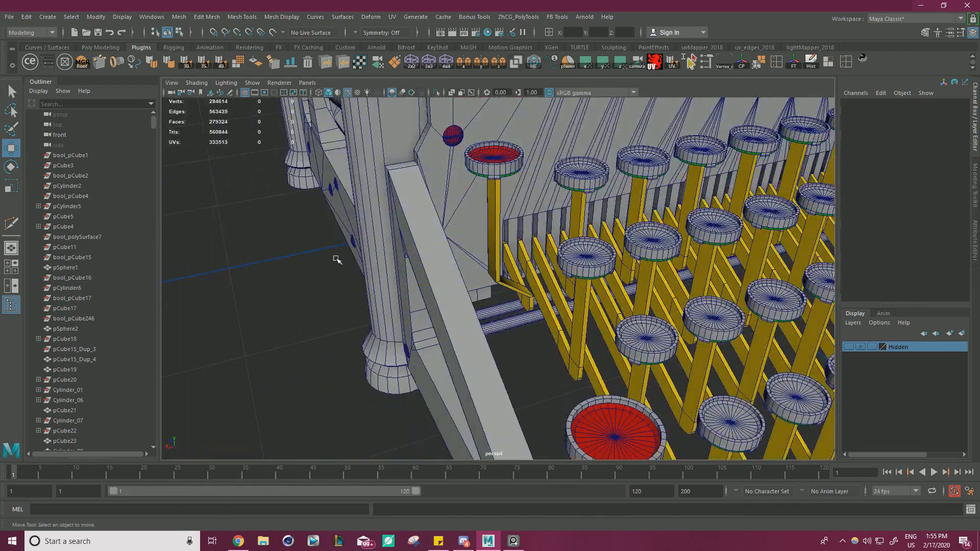
- Select the four vertices at the lever's upper bend and rotate them slightly to angle the joint
scroll(512, 248, "up", 5)
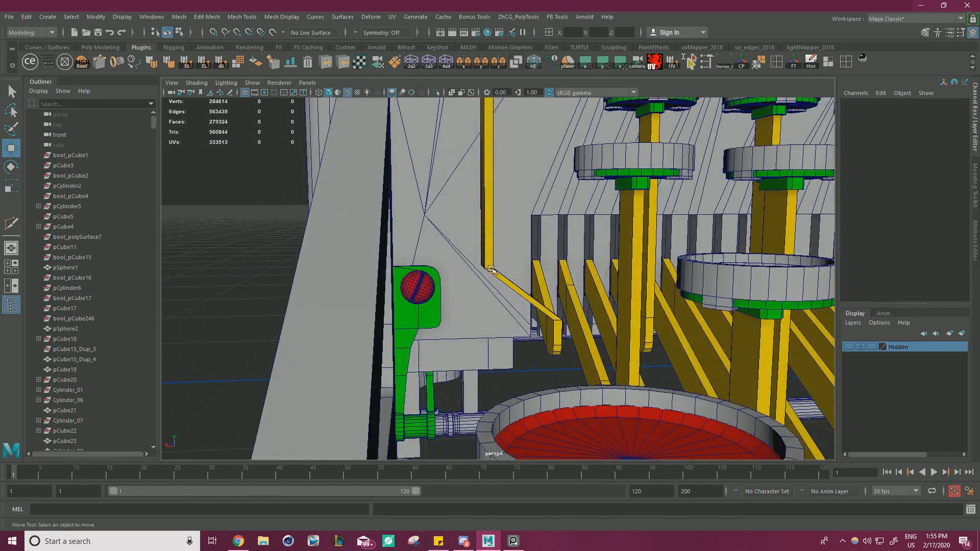
left_click(491, 258)
left_click_drag(512, 235, 468, 284)
scroll(477, 255, "up", 4)
left_click_drag(475, 230, 482, 219, "alt")
key("e")
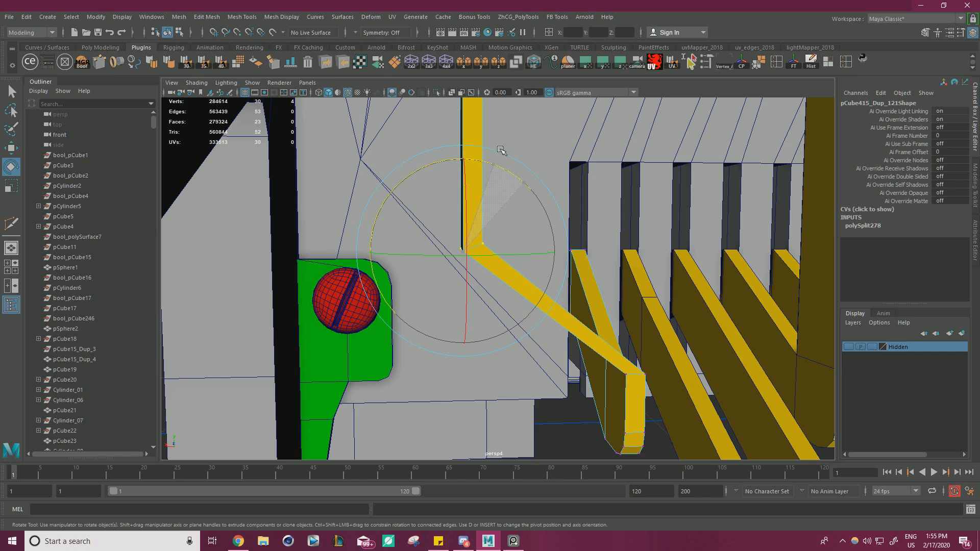
left_click_drag(514, 176, 524, 195)
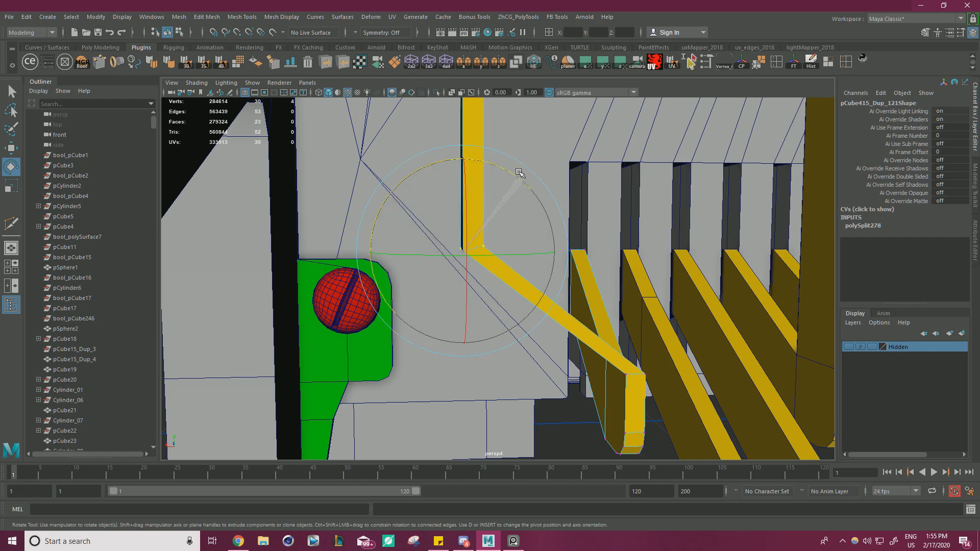
- Select the edge at the lever's lower bend and apply Soften/Harden Edges to the lever
key("w")
left_click_drag(598, 245, 536, 206, "alt")
right_click_drag(536, 207, 604, 278, "alt")
middle_click_drag(603, 278, 574, 265, "alt")
left_click_drag(574, 264, 495, 291, "alt")
right_click_drag(491, 246, 492, 221)
left_click_drag(500, 325, 467, 309, "alt")
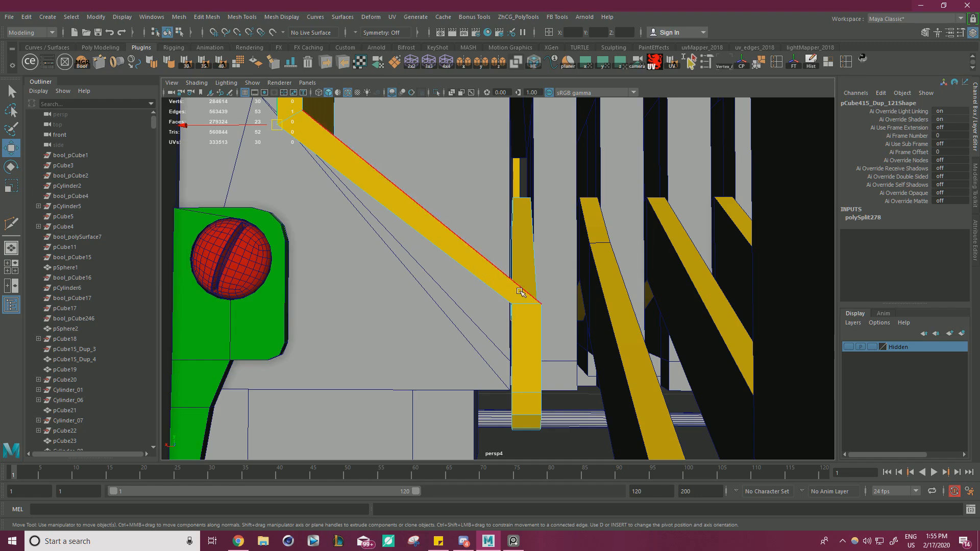
mouse_move(517, 291)
left_mouse_down("alt")
mouse_move(436, 240)
mouse_move(722, 323)
mouse_move(620, 291)
mouse_move(606, 296)
mouse_move(620, 303)
mouse_move(591, 302)
mouse_move(618, 307)
mouse_move(595, 339)
mouse_move(579, 306)
mouse_move(628, 326)
mouse_move(560, 318)
mouse_move(480, 345)
mouse_move(504, 282)
left_mouse_up("alt")
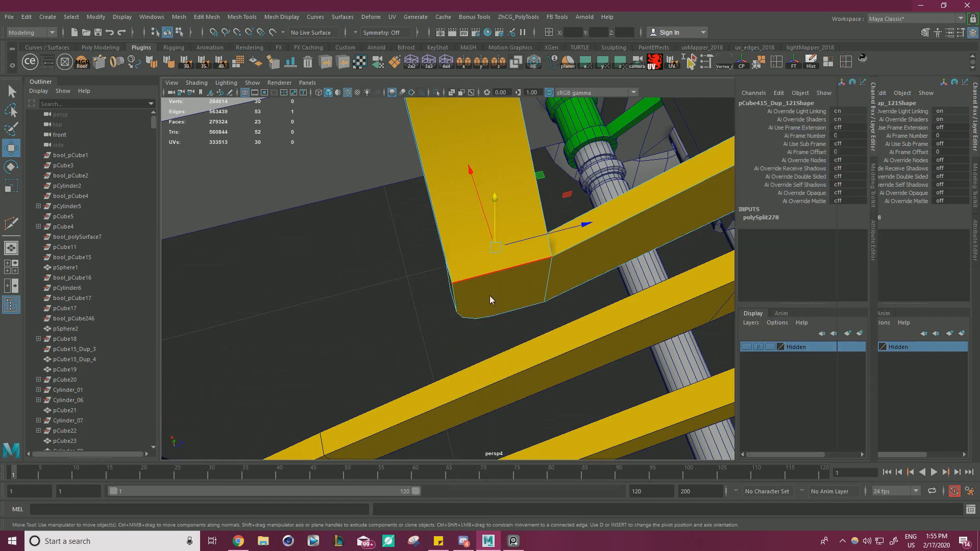
key("ctrl+a")
right_click_drag(439, 273, 438, 286)
left_click(444, 290)
key("r")
- Return to object selection, restore the channel list, and examine the bent lever from several angles beside its neighbours
left_click_drag(478, 380, 511, 276, "alt")
right_click_drag(459, 266, 179, 230, "alt")
middle_click_drag(179, 229, 263, 197, "alt")
right_click_drag(263, 210, 306, 189)
key("ctrl+a")
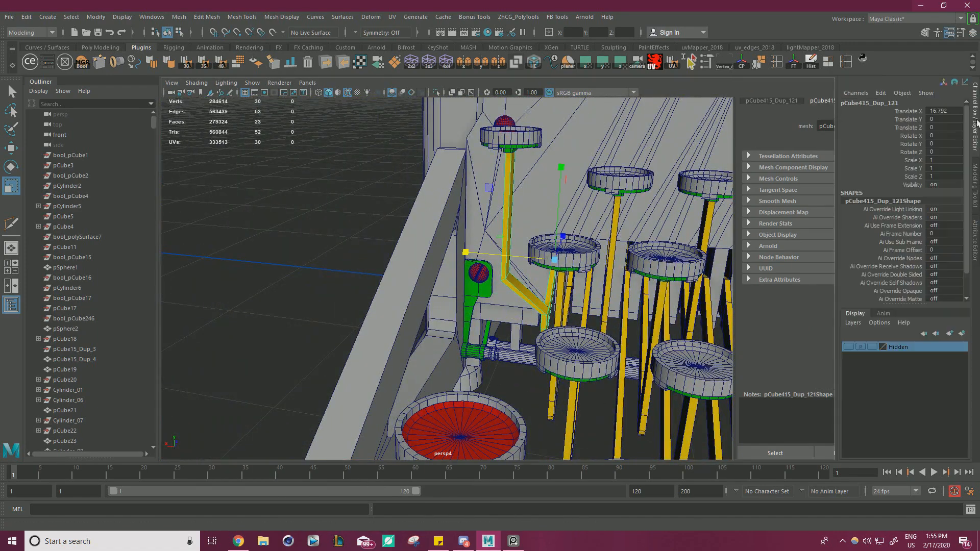
key("w")
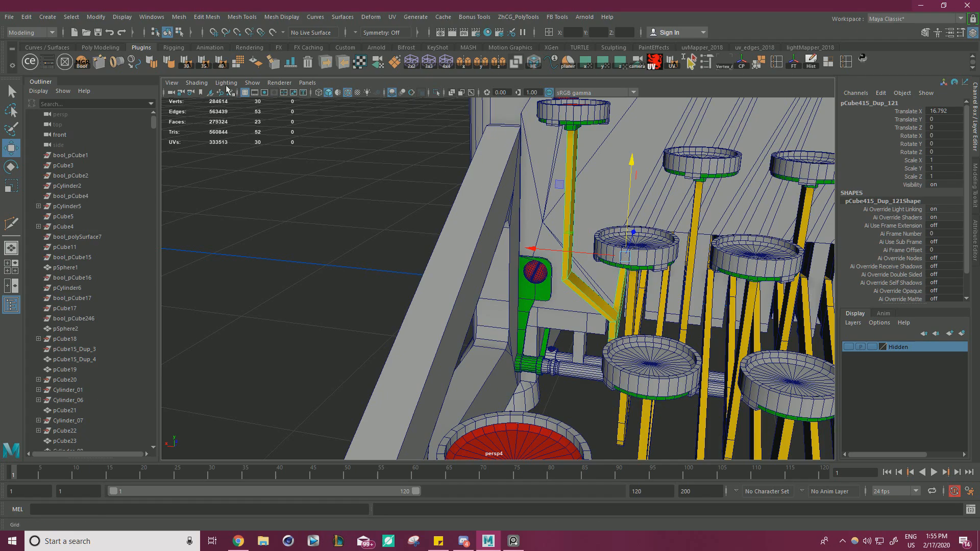
right_click_drag(315, 167, 342, 151)
left_click(341, 151)
right_click_drag(534, 179, 286, 196, "alt")
middle_click_drag(506, 208, 409, 209, "alt")
left_click_drag(410, 209, 427, 244, "alt")
right_click_drag(427, 244, 467, 264, "alt")
middle_click_drag(467, 264, 592, 275, "alt")
left_click_drag(592, 275, 568, 271, "alt")
right_click_drag(568, 270, 475, 291, "alt")
middle_click_drag(475, 291, 593, 265, "alt")
left_click_drag(594, 264, 577, 240, "alt")
right_click_drag(475, 265, 526, 298, "alt")
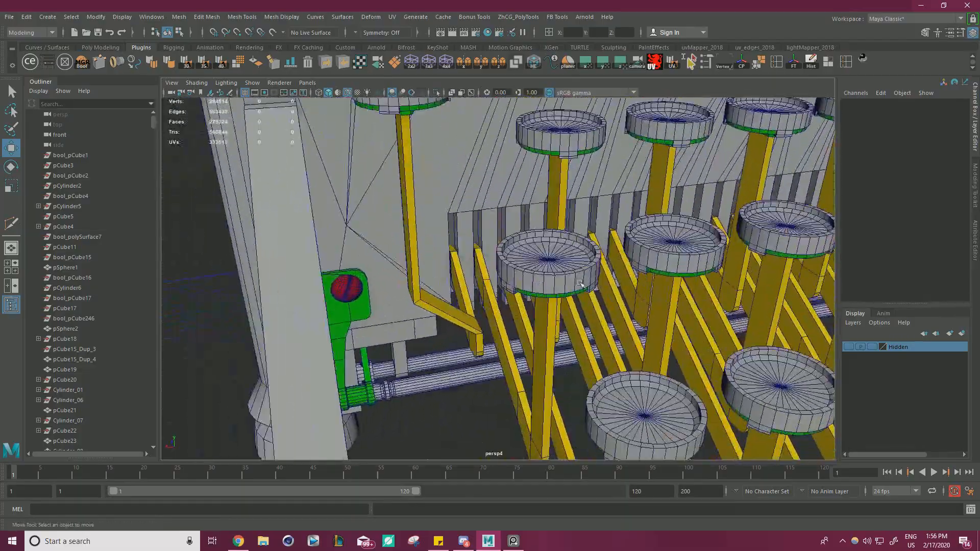
- Try a different height for the four vertices at the bent lever's upper bend
left_click_drag(526, 298, 519, 274, "alt")
left_click(423, 301)
right_click_drag(423, 302, 388, 300)
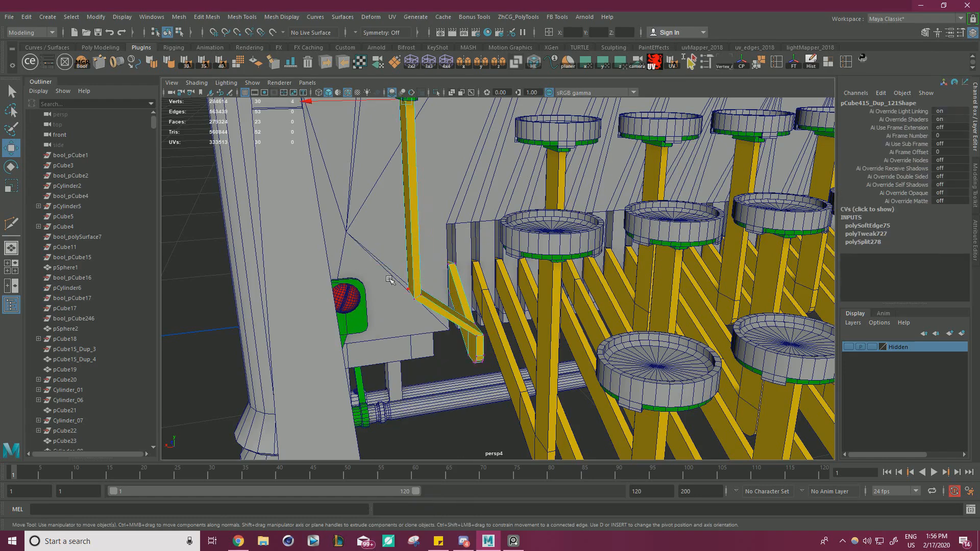
left_click_drag(388, 301, 356, 274, "alt")
left_click_drag(436, 263, 438, 260)
middle_click_drag(438, 260, 485, 301, "alt")
right_click_drag(485, 301, 467, 296, "alt")
left_click_drag(467, 297, 485, 294, "alt")
left_click_drag(466, 251, 468, 225)
left_click_drag(549, 241, 529, 244, "alt")
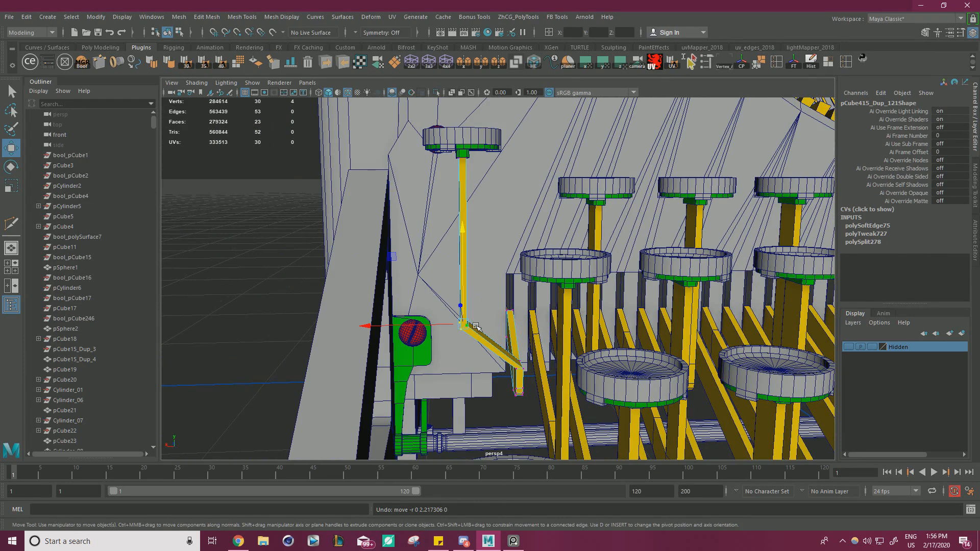
left_click_drag(461, 303, 458, 315)
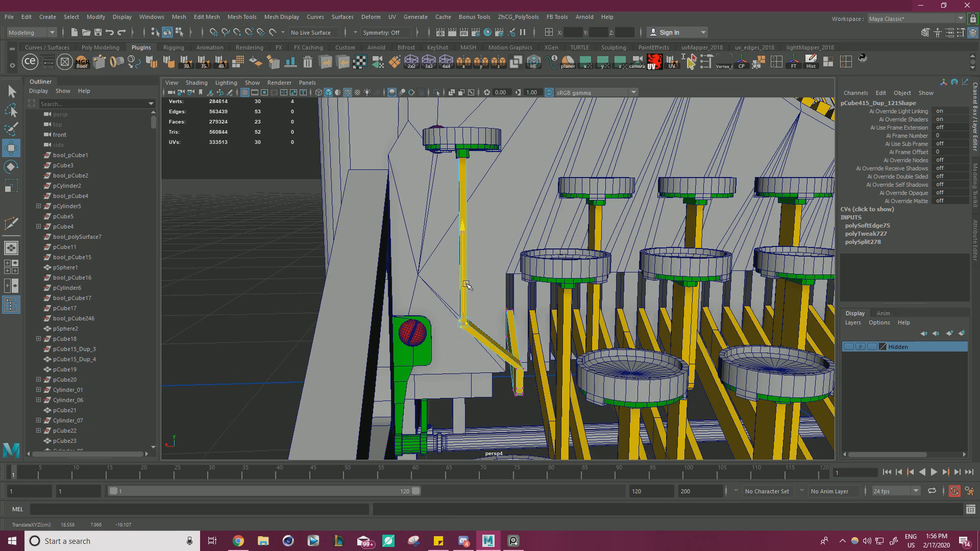
- Leave vertex selection and examine the whole keyboard and its levers from above and from the front
right_click_drag(485, 286, 443, 261, "alt")
left_click_drag(444, 262, 414, 281, "alt")
mouse_move(309, 192)
right_mouse_down()
mouse_move(335, 171)
mouse_move(319, 195)
right_mouse_up()
left_click(335, 171)
left_click_drag(318, 196, 326, 209, "alt")
right_click_drag(325, 208, 309, 203, "alt")
left_click_drag(310, 203, 373, 176, "alt")
right_click_drag(373, 177, 449, 204, "alt")
left_click_drag(449, 205, 416, 279, "alt")
right_click_drag(416, 279, 401, 273, "alt")
left_click_drag(401, 273, 465, 274, "alt")
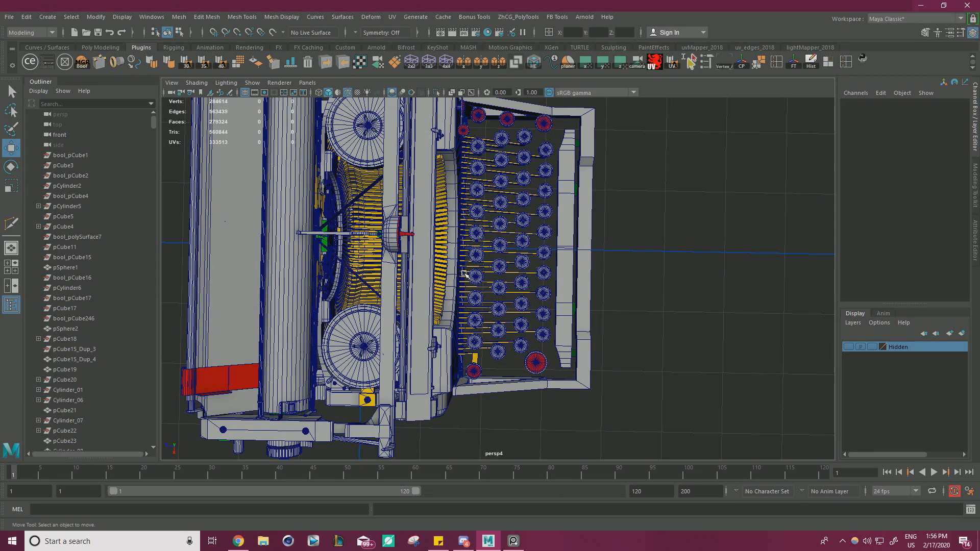
left_click_drag(646, 233, 540, 212, "alt")
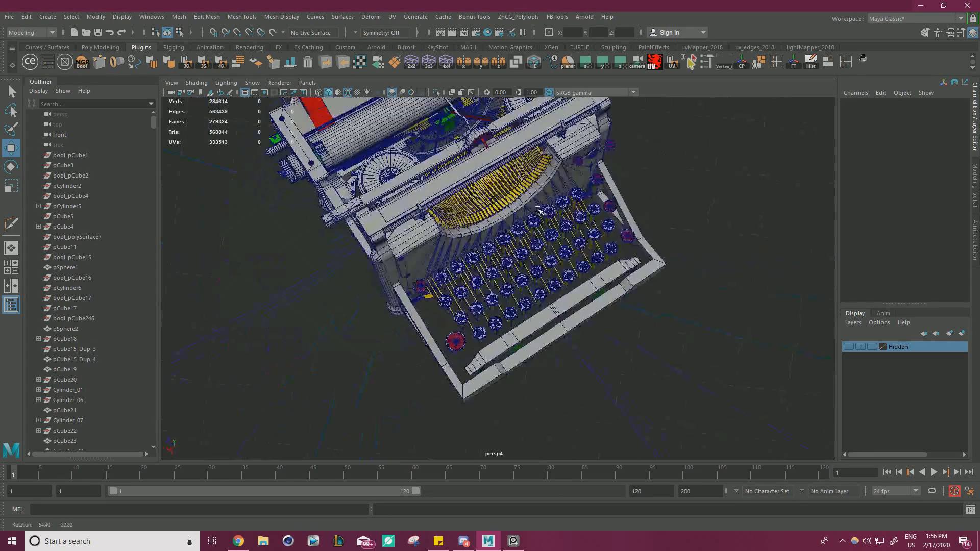
right_click_drag(540, 212, 663, 230, "alt")
left_click_drag(664, 229, 639, 235, "alt")
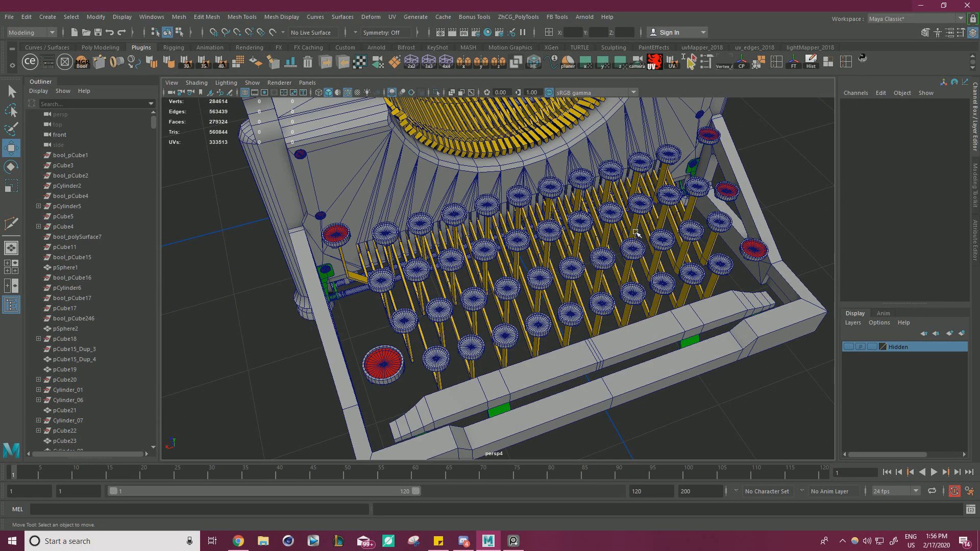
left_click_drag(629, 201, 582, 246, "alt")
- In the side view, select the key levers of all four rows, leaving out the frame and key caps
key("space")
key("space")
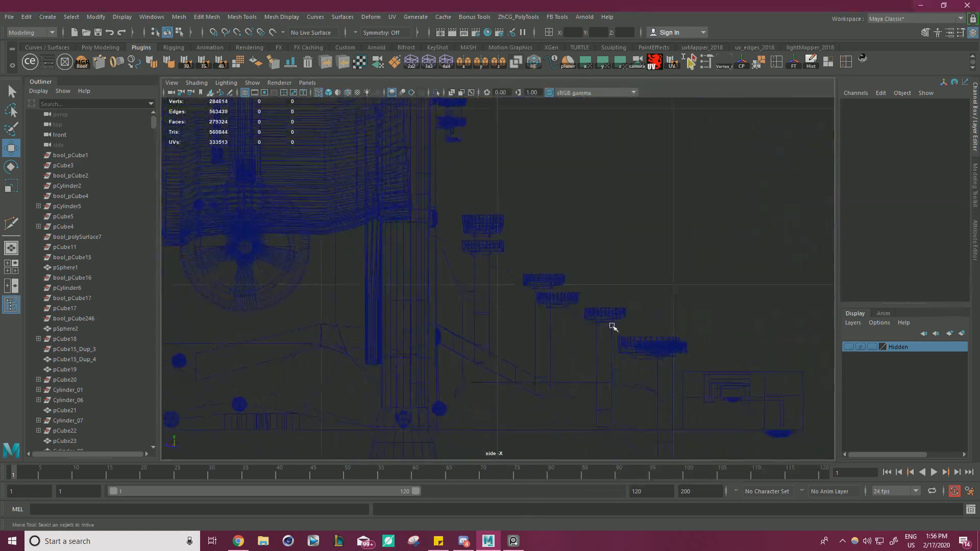
left_click(516, 333)
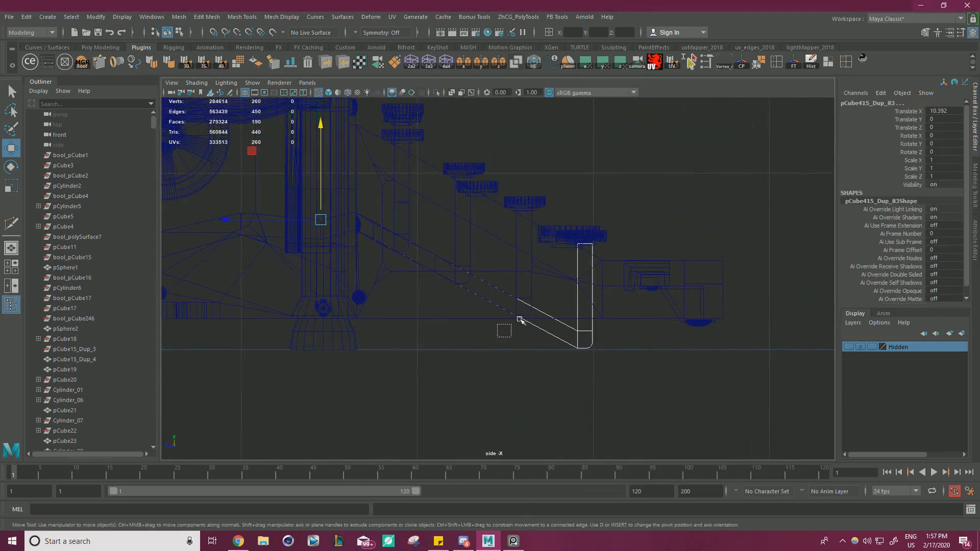
left_click_drag(519, 319, 530, 306)
left_click(531, 368)
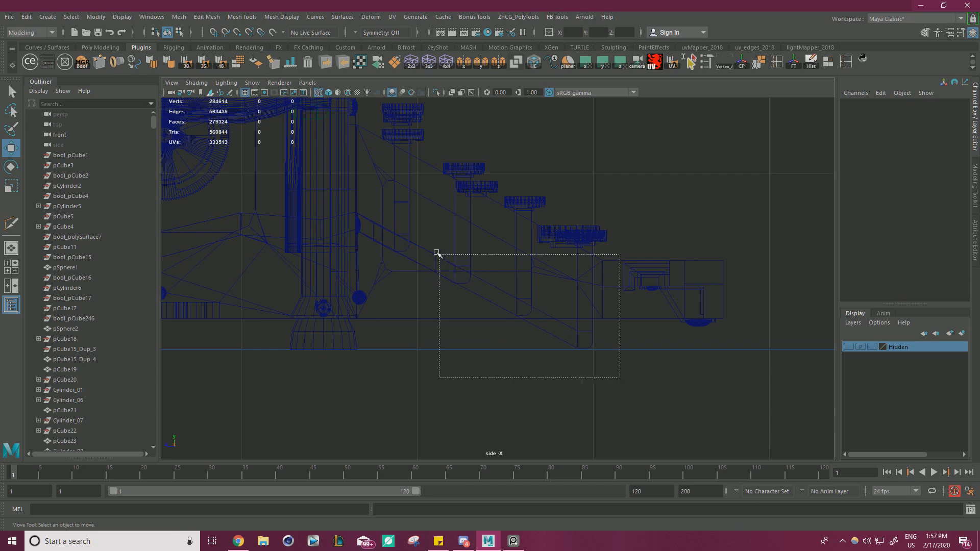
left_click_drag(393, 234, 393, 234)
left_click_drag(621, 345, 621, 345, "ctrl")
left_click_drag(579, 184, 563, 271, "ctrl")
middle_click_drag(536, 215, 574, 261, "alt")
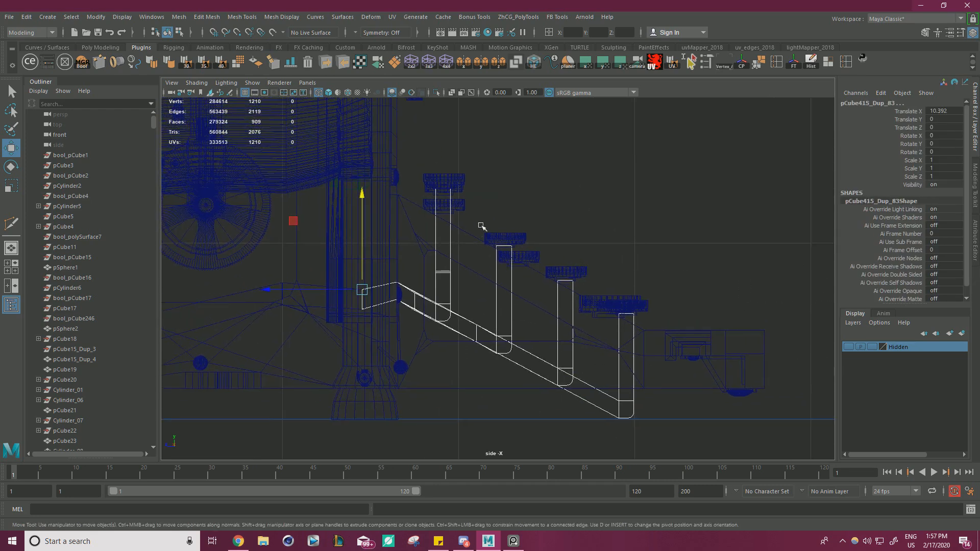
- Isolate the key levers together with the type bars and rear linkages in the perspective view
key("space")
key("space")
key("f")
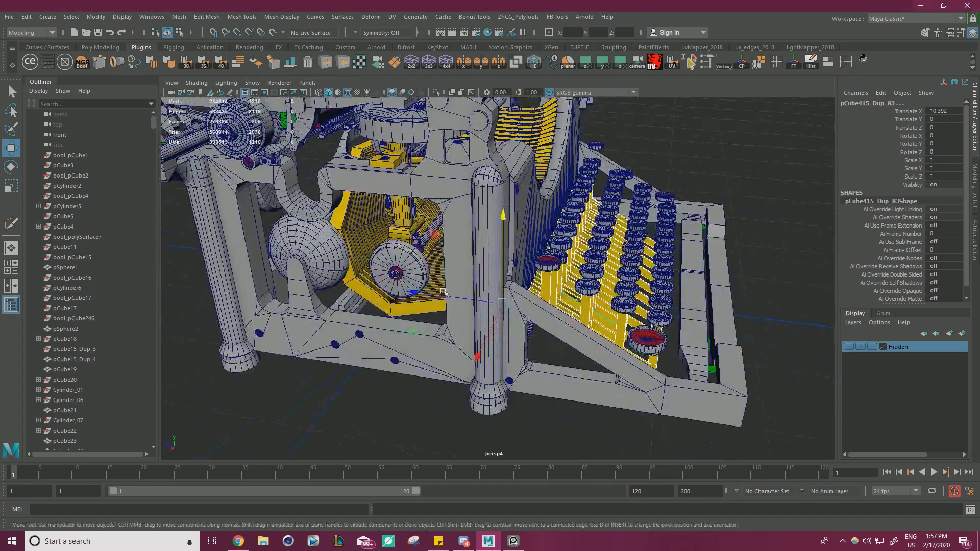
left_click(476, 121)
left_click(438, 94)
right_click_drag(511, 220, 639, 365, "alt")
left_click_drag(639, 365, 490, 306, "alt")
right_click_drag(490, 306, 453, 287, "alt")
left_click_drag(453, 288, 660, 340, "alt")
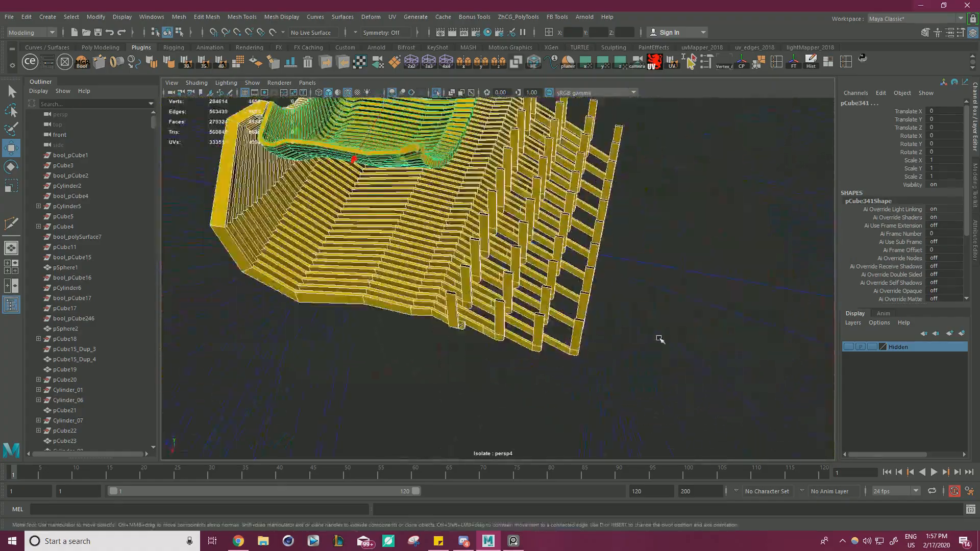
- Examine closely where the rear linkages meet the key levers, undoing the stray move of the linkages
left_click(429, 310)
right_click_drag(407, 262, 613, 309, "alt")
left_click_drag(613, 309, 573, 352, "alt")
key("ctrl+z")
left_click(506, 269)
left_click_drag(507, 270, 479, 301, "alt")
right_click_drag(478, 302, 455, 291, "alt")
left_click_drag(456, 291, 434, 256, "alt")
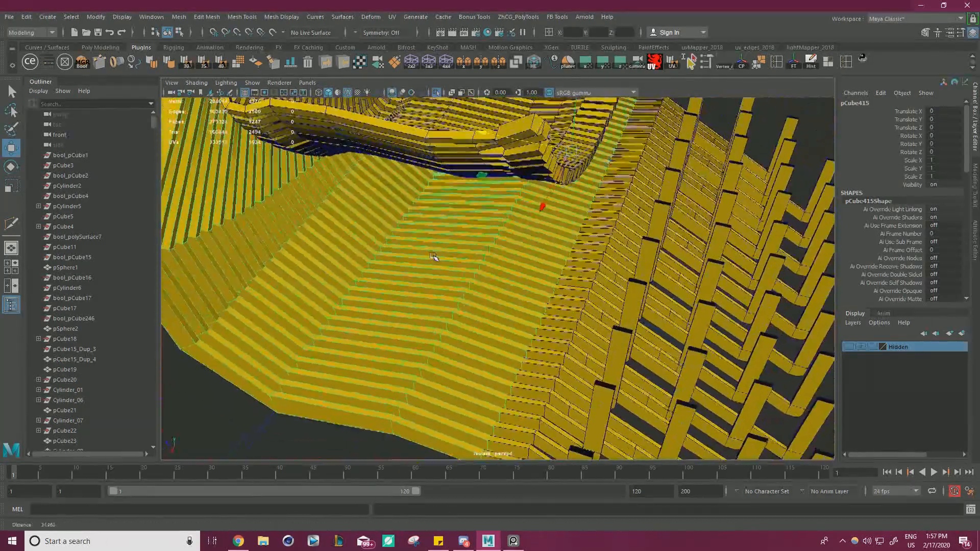
left_click_drag(510, 136, 492, 127)
left_click_drag(492, 127, 510, 142, "alt")
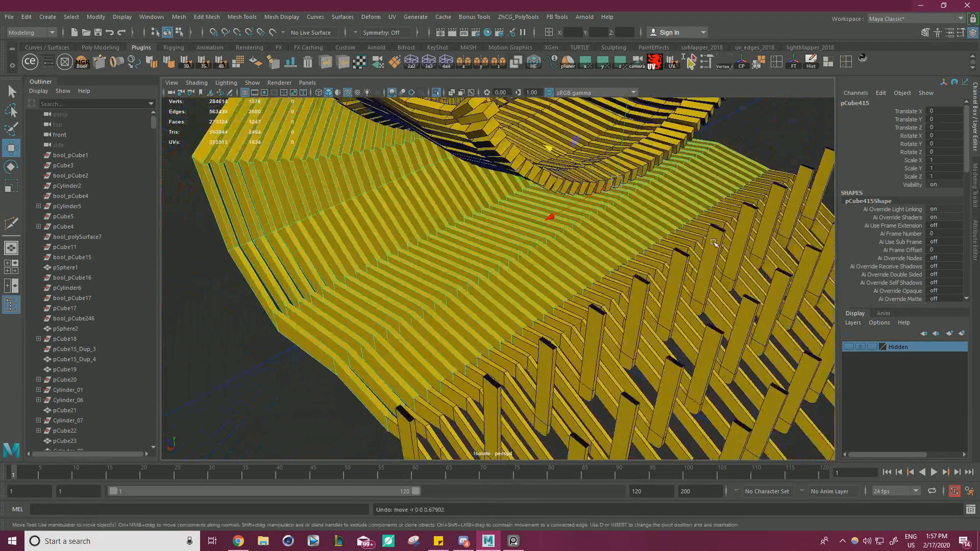
- Select the rear linkages with all the key levers, leaving out the type bars, and combine them into one mesh
right_click_drag(678, 234, 459, 326, "alt")
left_click(432, 372)
left_click_drag(463, 380, 476, 389, "alt")
left_click(542, 319)
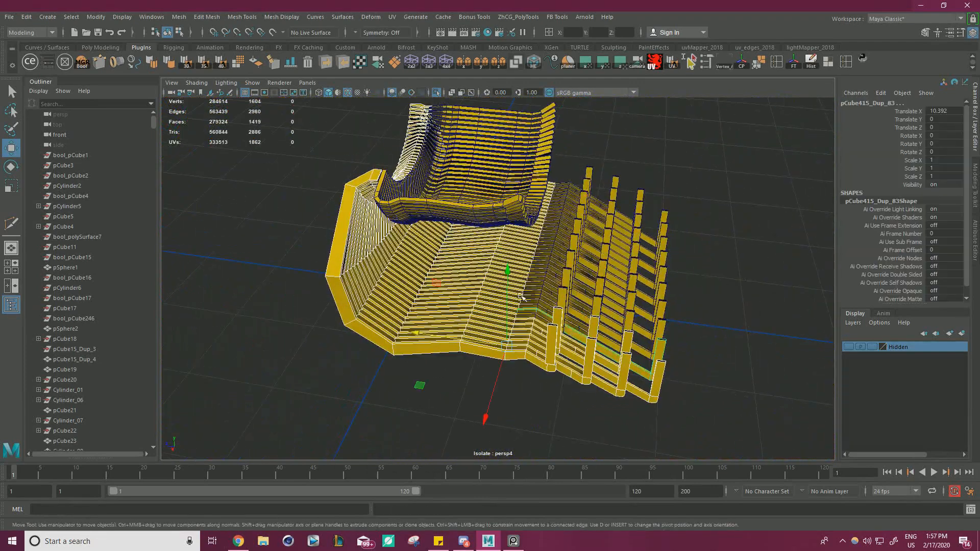
left_click_drag(732, 318, 691, 324, "alt")
left_click_drag(741, 384, 549, 259, "shift")
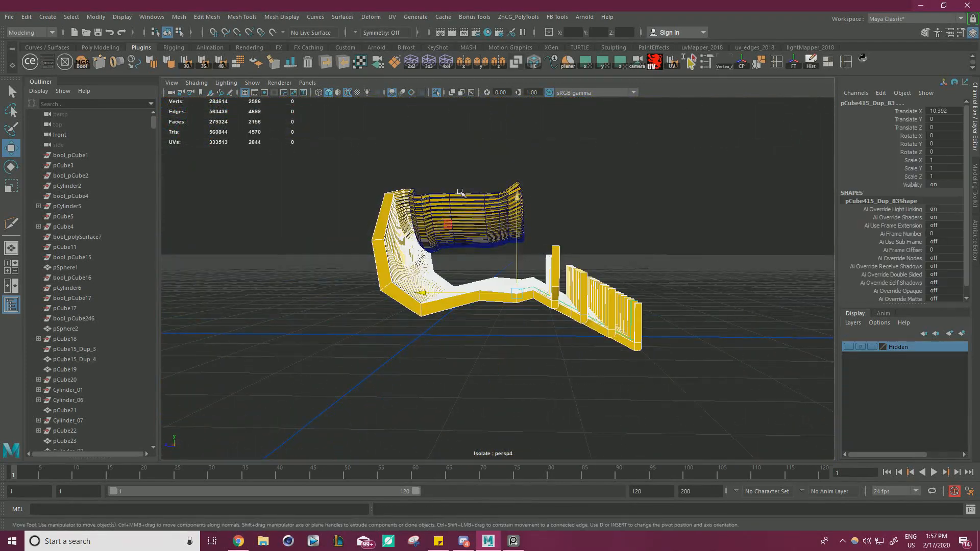
left_click(183, 17)
left_click(201, 54)
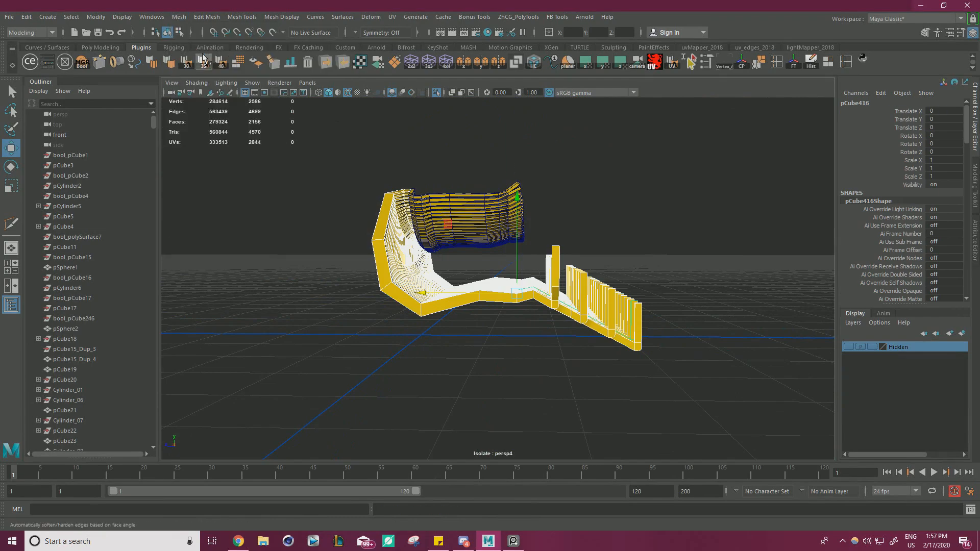
- Merge the overlapping vertices throughout the combined lever and linkage mesh, and return to object selection
left_click(673, 144)
left_click_drag(675, 140, 616, 249, "alt")
left_click(547, 278)
right_click_drag(729, 180, 564, 212)
left_click_drag(743, 372, 352, 117)
right_click_drag(684, 200, 722, 156, "shift")
right_click_drag(611, 190, 645, 169)
left_click(645, 170)
- Clear the selection and leave isolation so the whole typewriter is shown in the perspective view
left_click_drag(557, 204, 536, 153, "alt")
right_click_drag(536, 153, 695, 227, "alt")
left_click(621, 312)
left_click(656, 192)
left_click(436, 93)
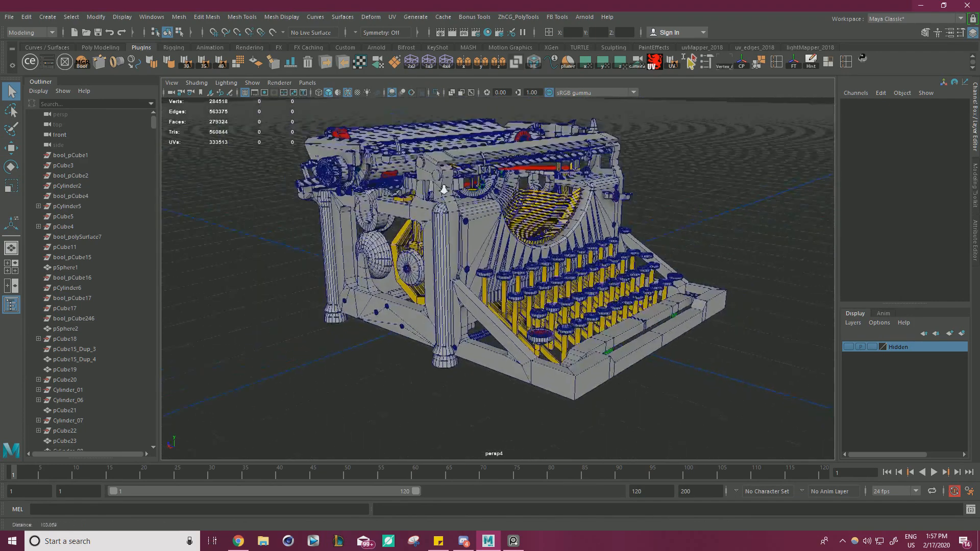
left_click_drag(464, 232, 482, 227, "alt")
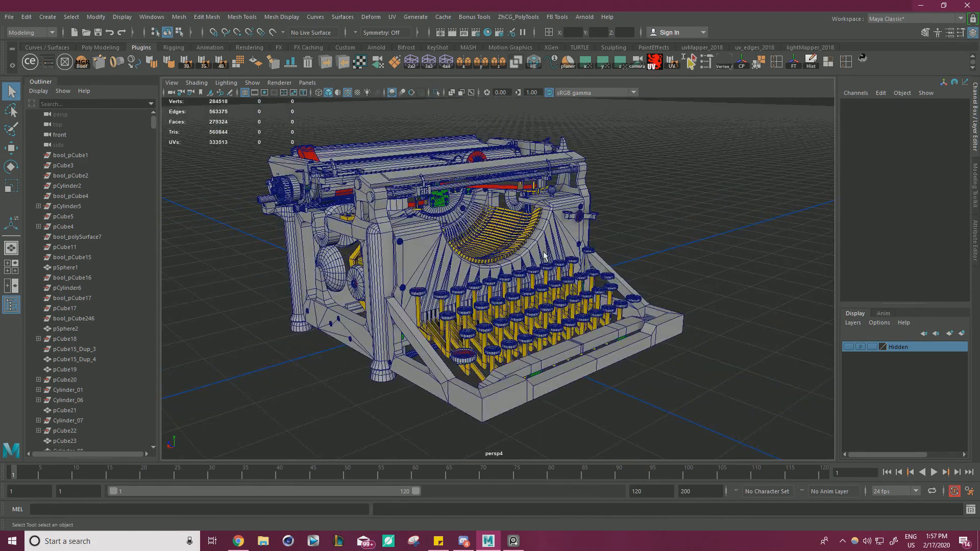